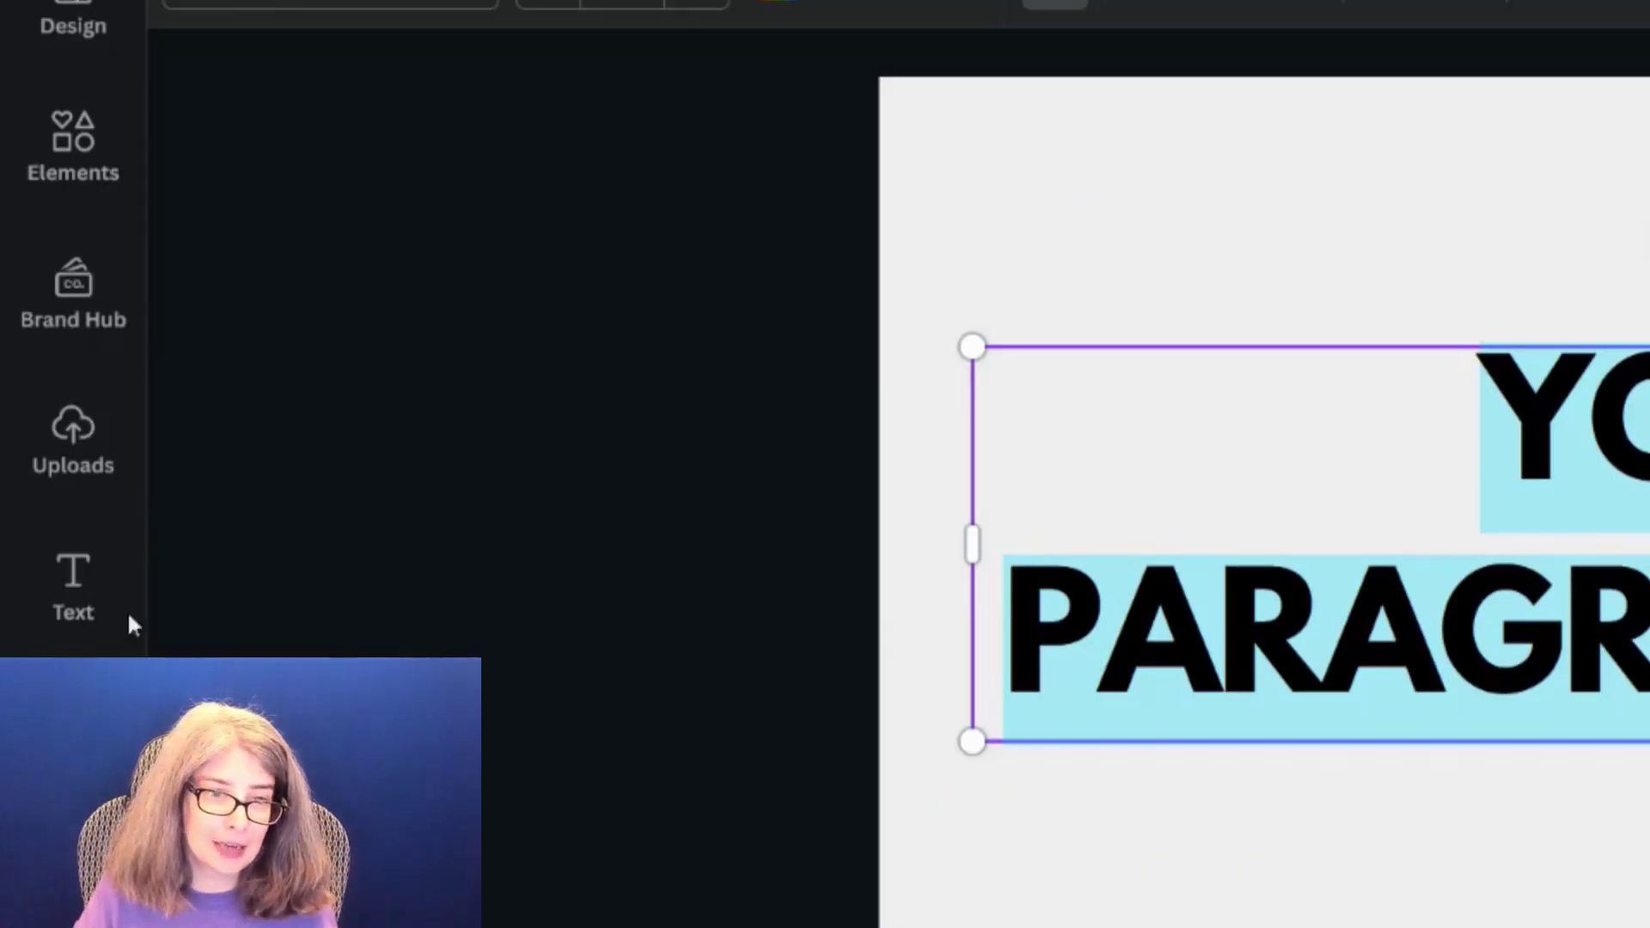
- Insert the FEELIN' CUTE font combination over the paragraph text, move it aside, and undo the change
{"action": "left_click", "coordinate": [74, 628]}
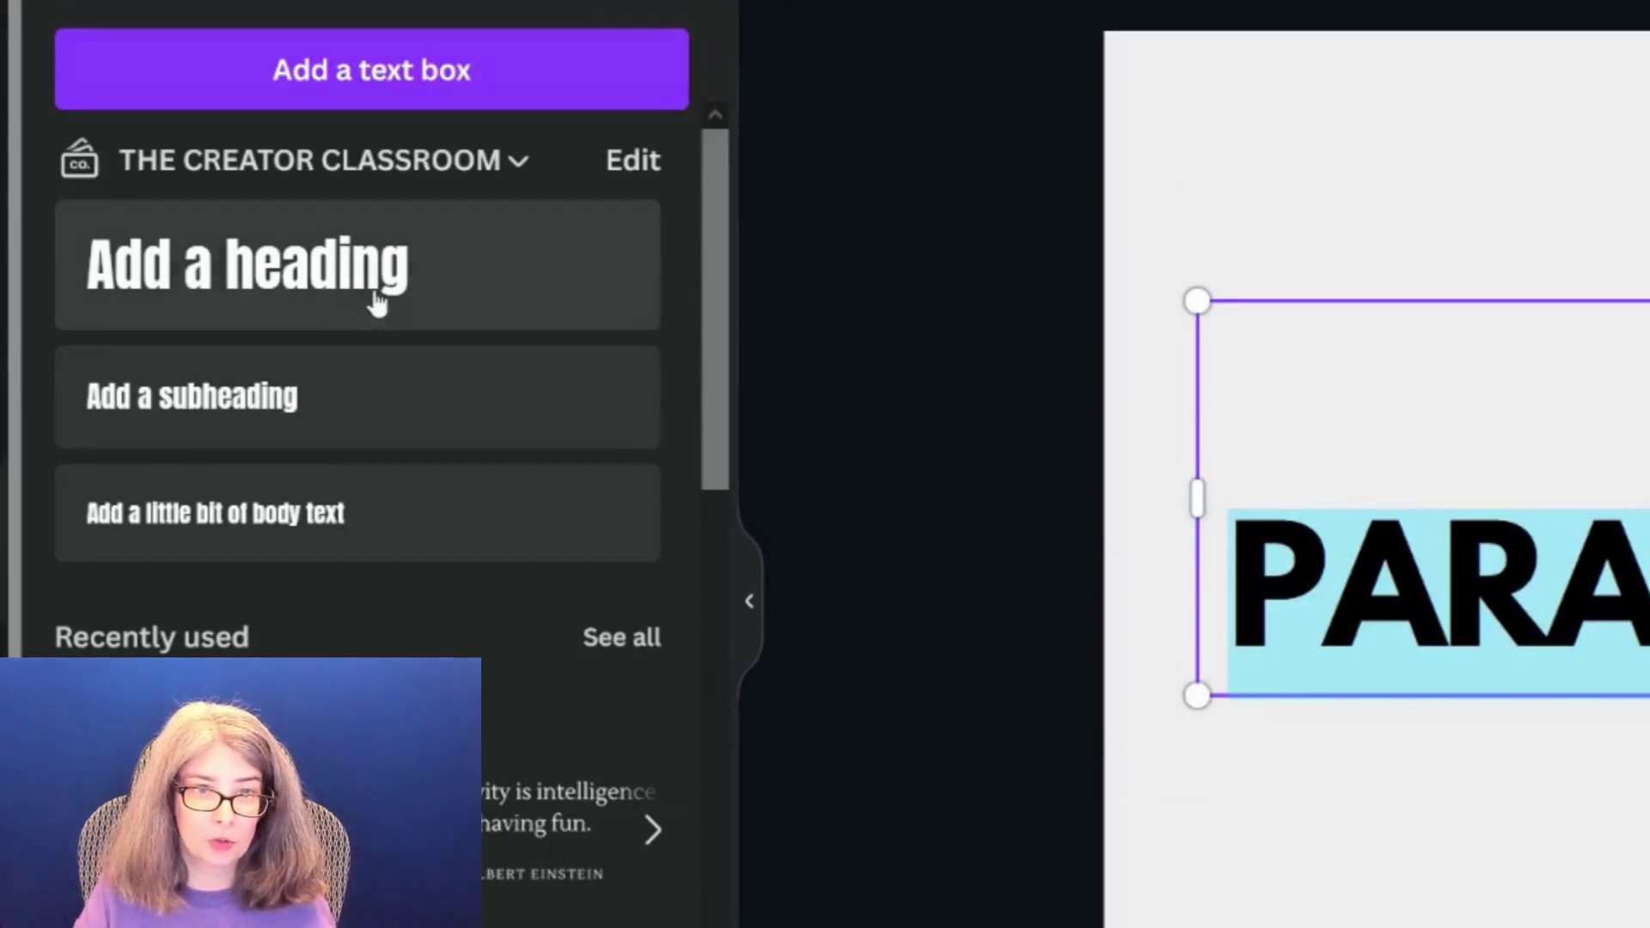
{"action": "key", "text": "Escape"}
{"action": "key", "text": "Escape"}
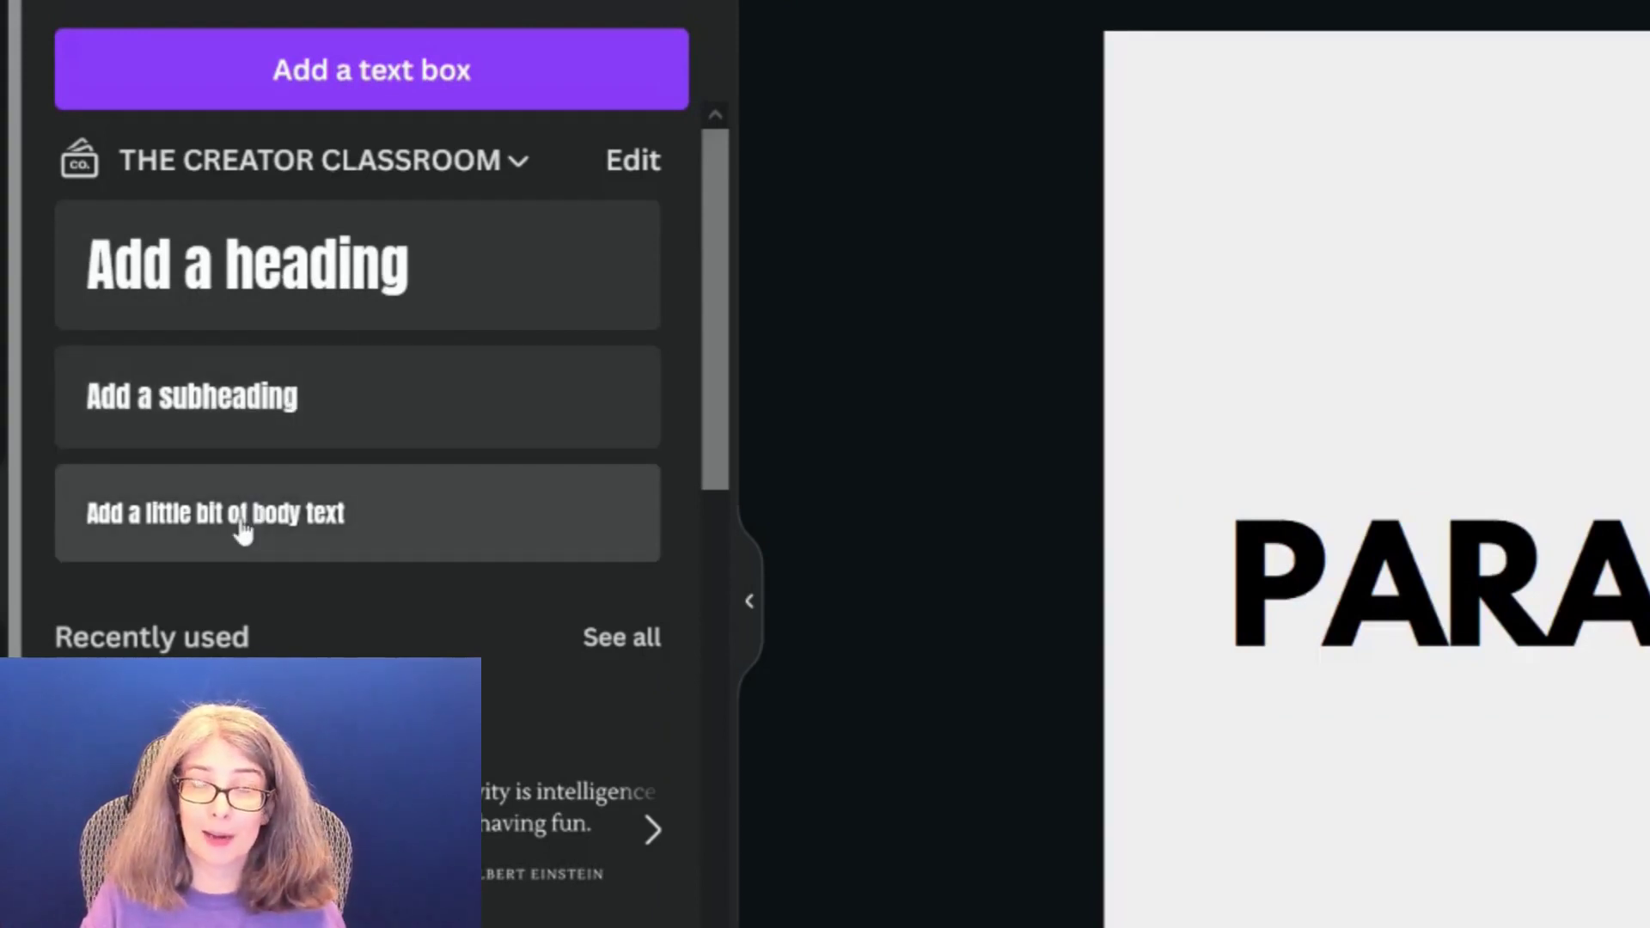
{"action": "triple_click", "coordinate": [634, 563]}
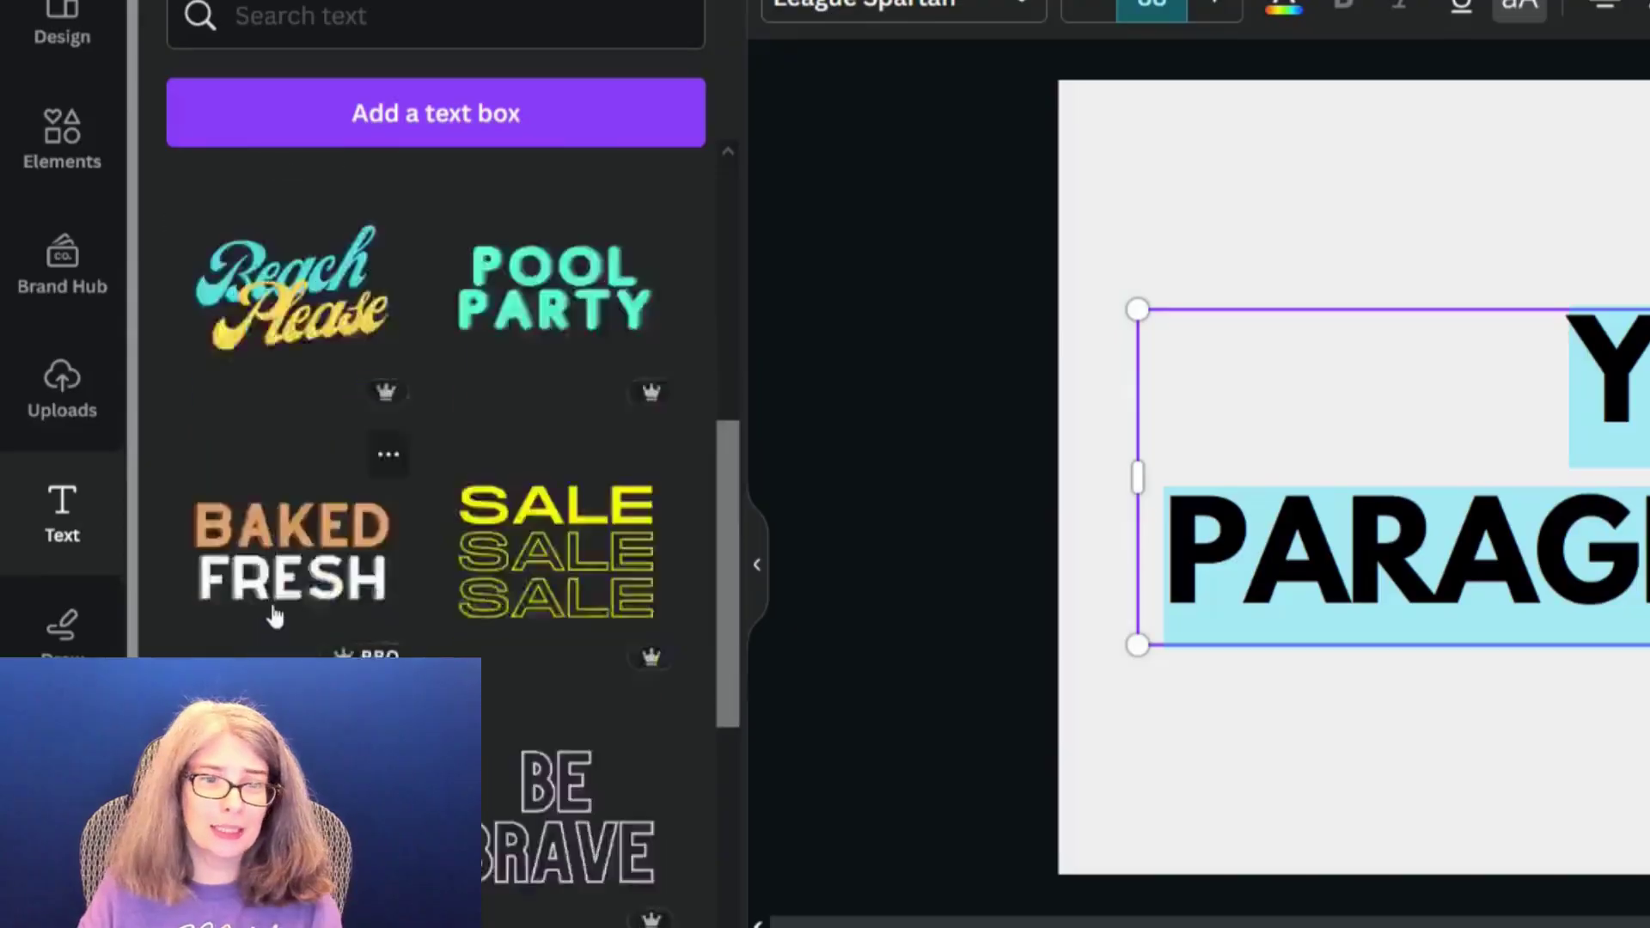
{"action": "scroll", "coordinate": [272, 615], "scroll_direction": "down", "scroll_amount": 5}
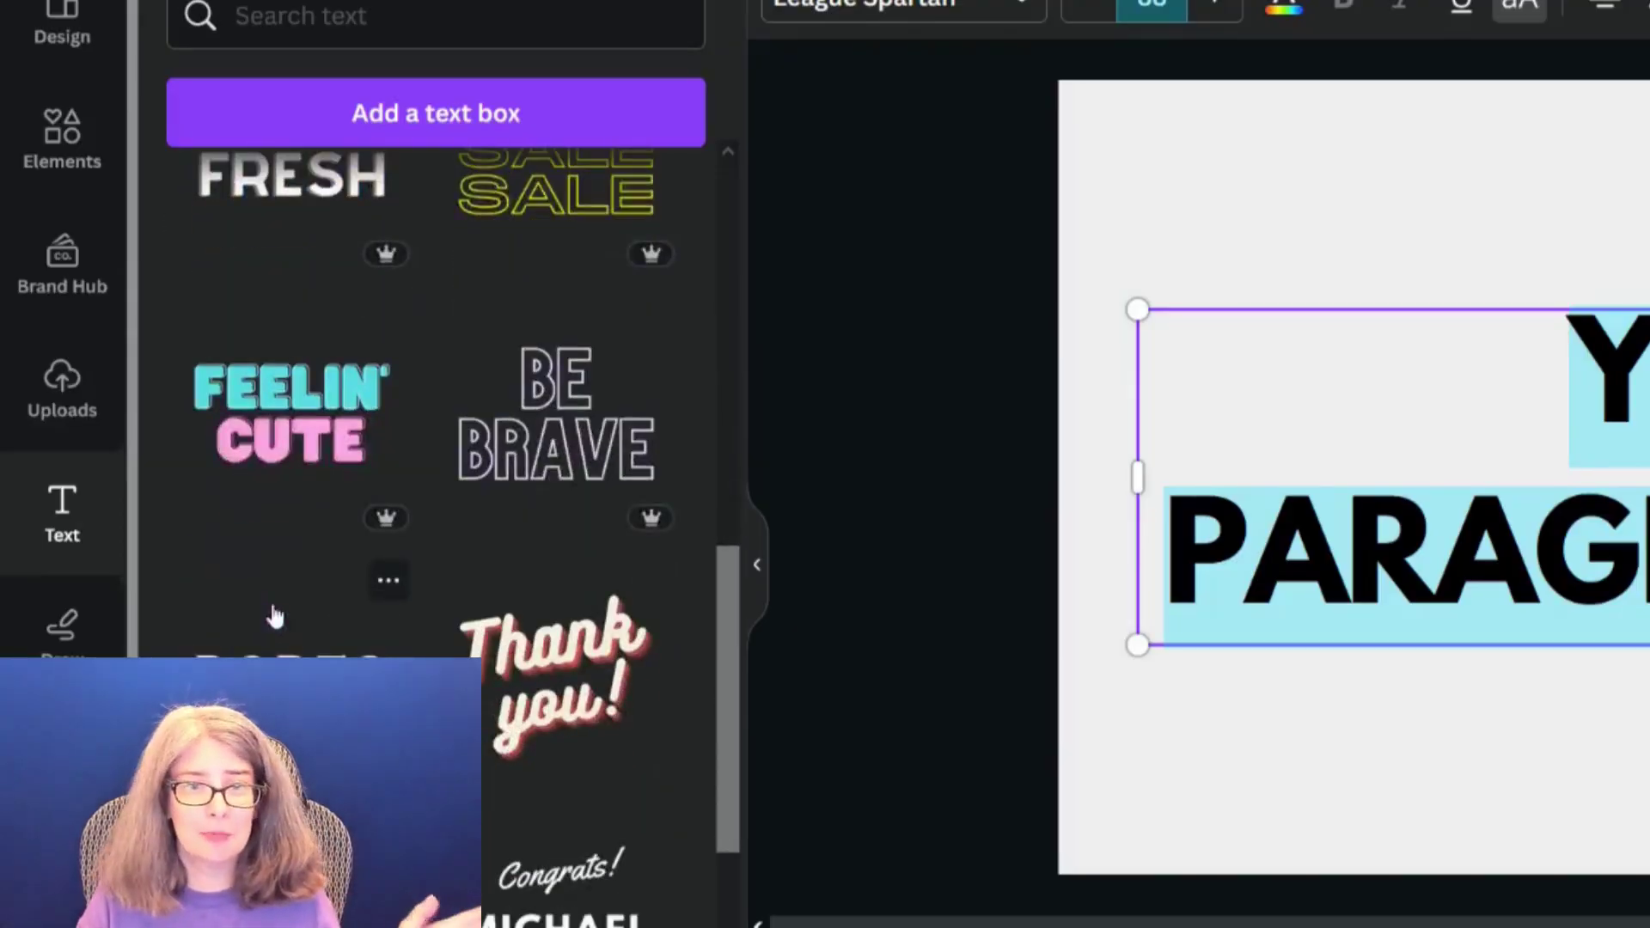
{"action": "scroll", "coordinate": [274, 615], "scroll_direction": "down", "scroll_amount": 2}
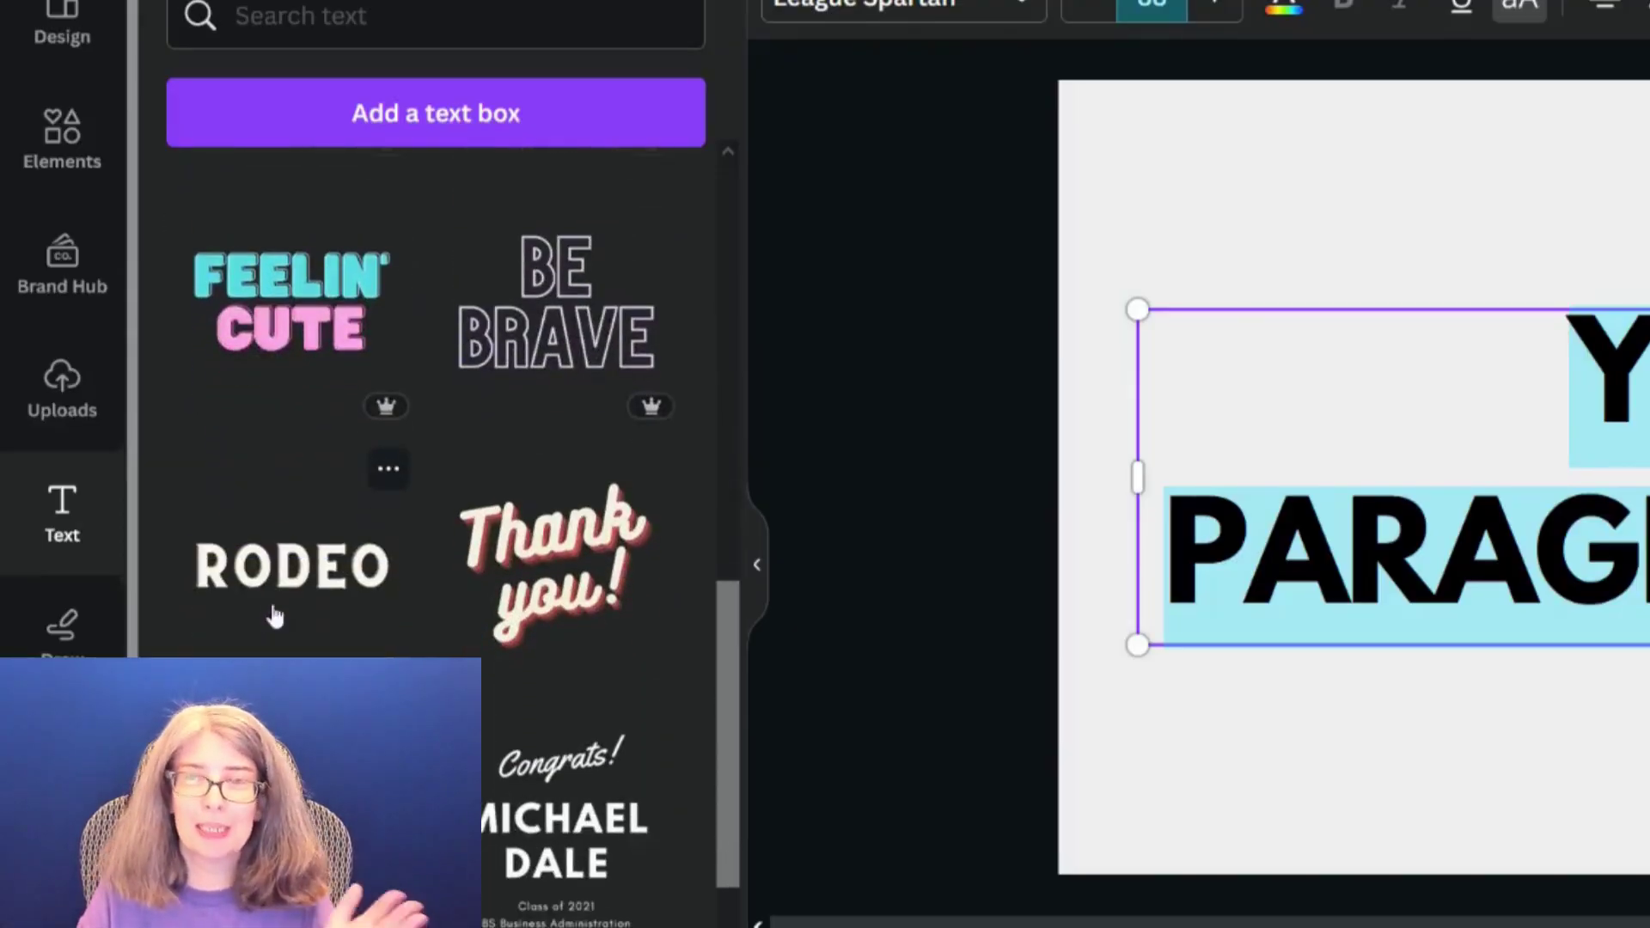
{"action": "left_click", "coordinate": [301, 313]}
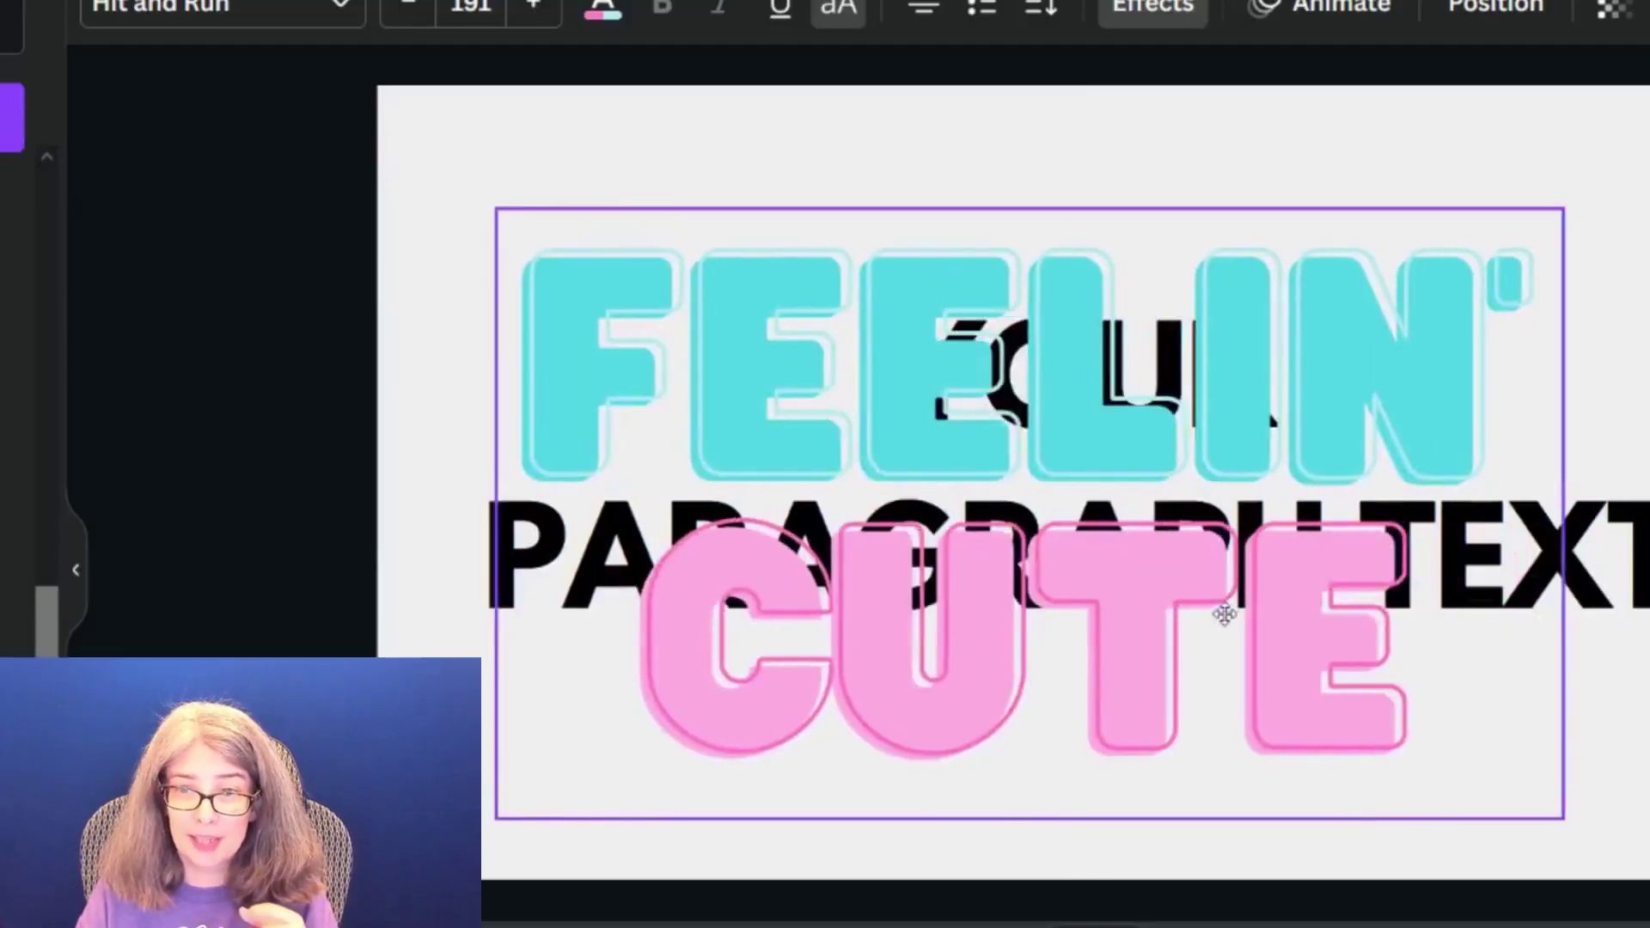
{"action": "left_click_drag", "start_coordinate": [1228, 609], "coordinate": [540, 561]}
{"action": "key", "text": "ctrl+z"}
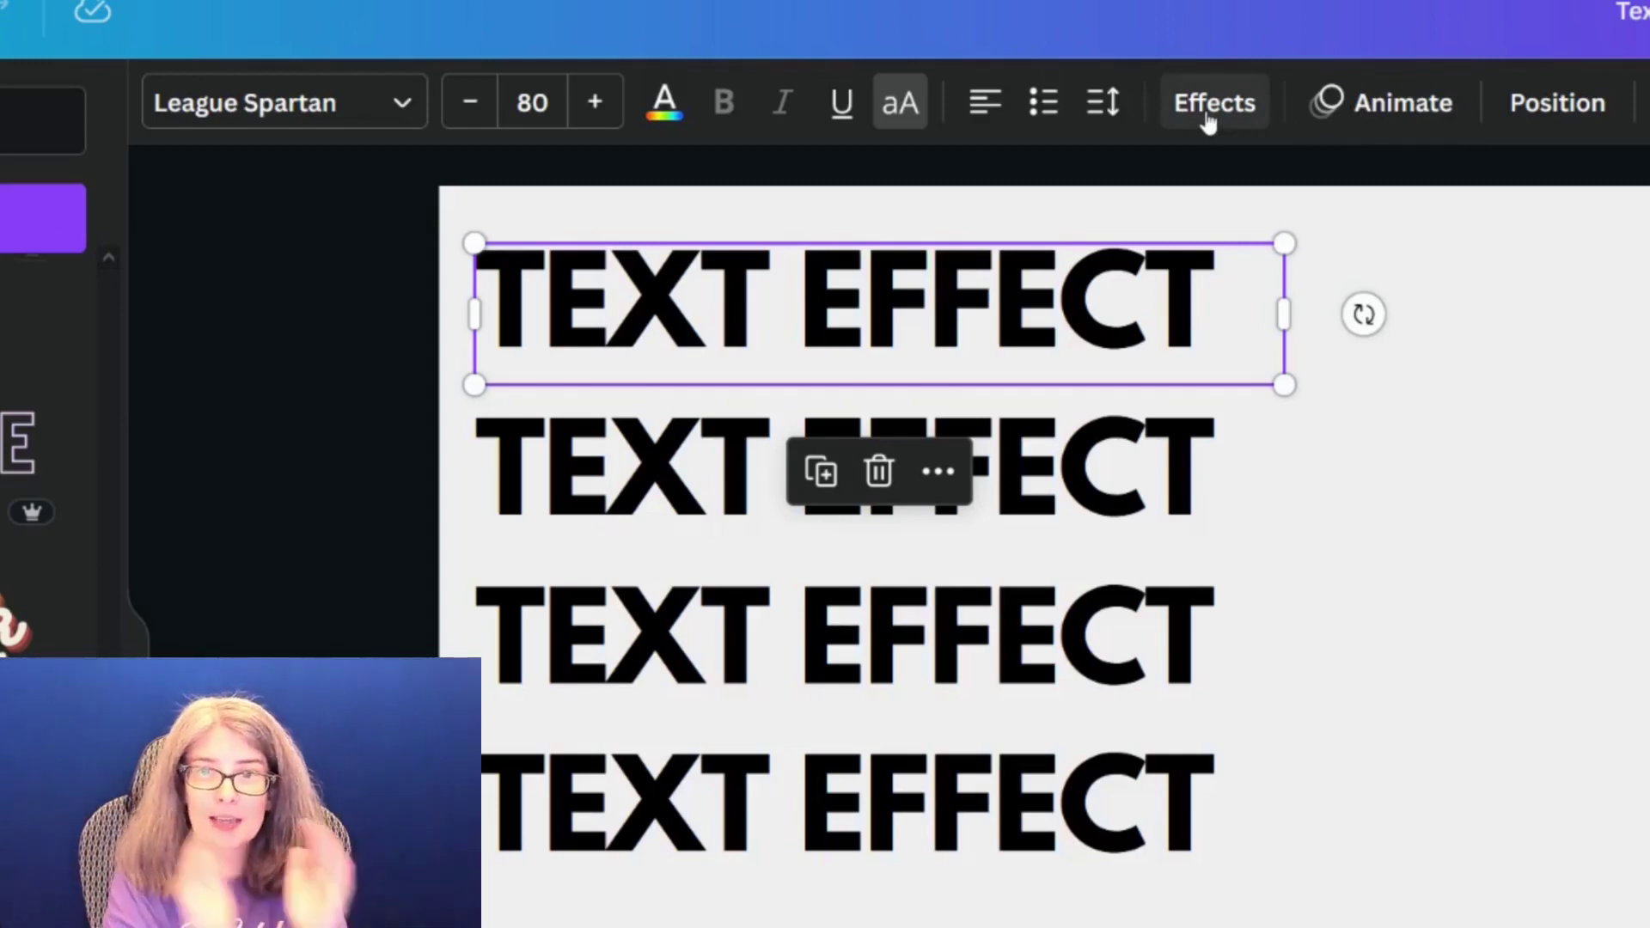
- Try underline, uppercase and bulleted list formatting on the first TEXT EFFECT line, reverting each one
{"action": "left_click", "coordinate": [667, 119]}
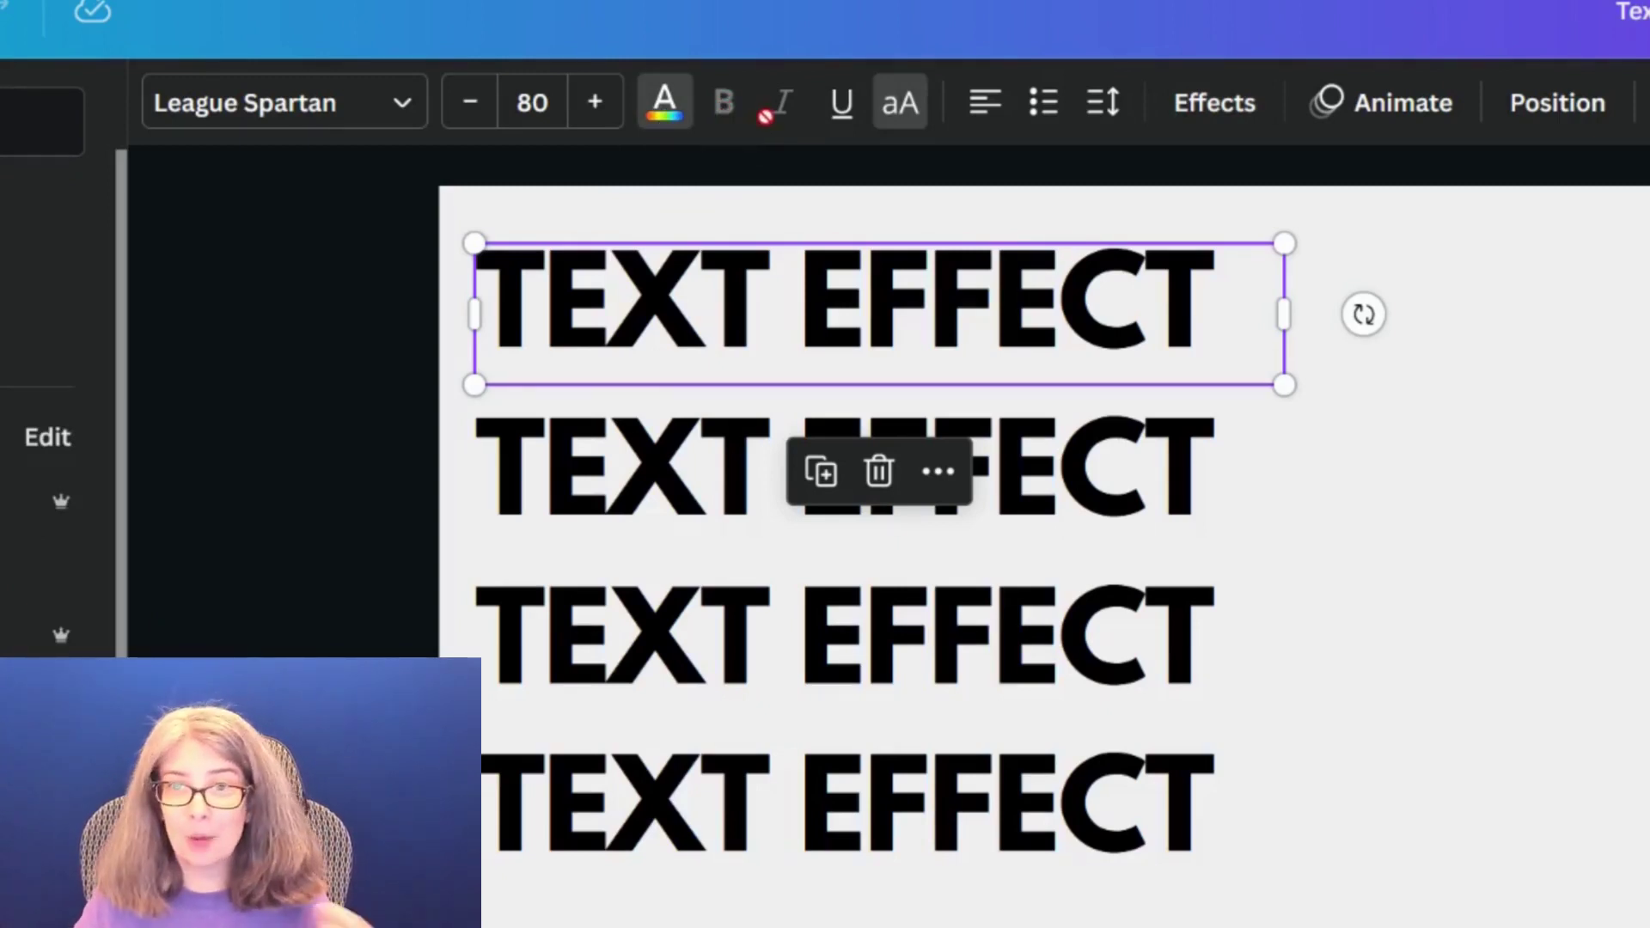
{"action": "left_click", "coordinate": [845, 123]}
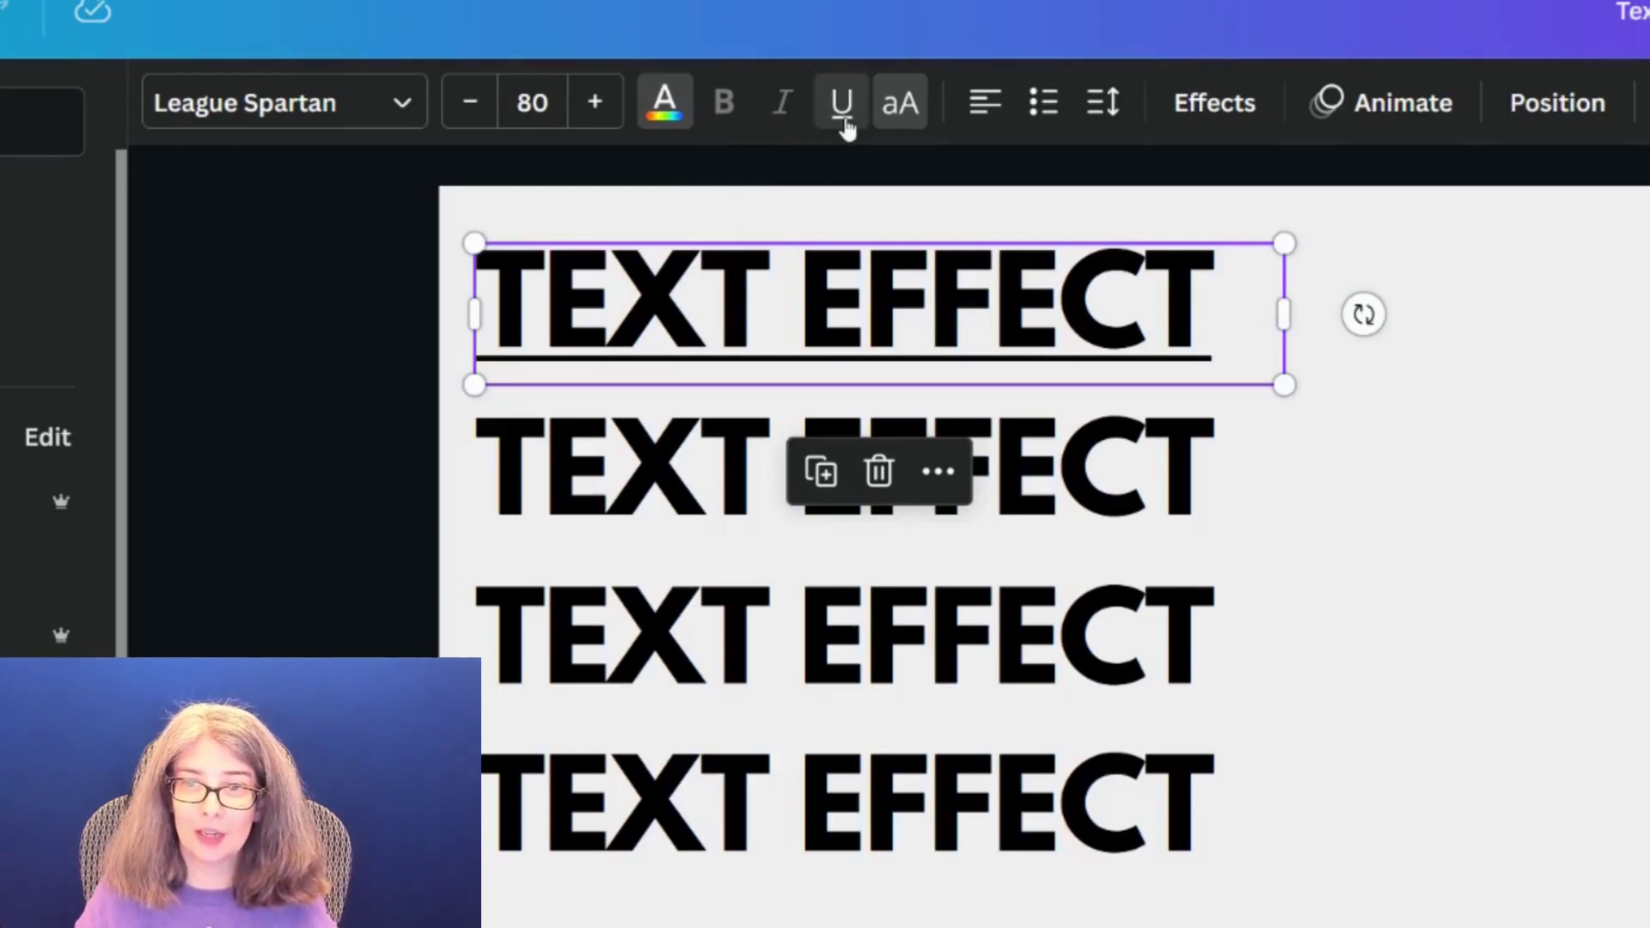
{"action": "left_click", "coordinate": [842, 121]}
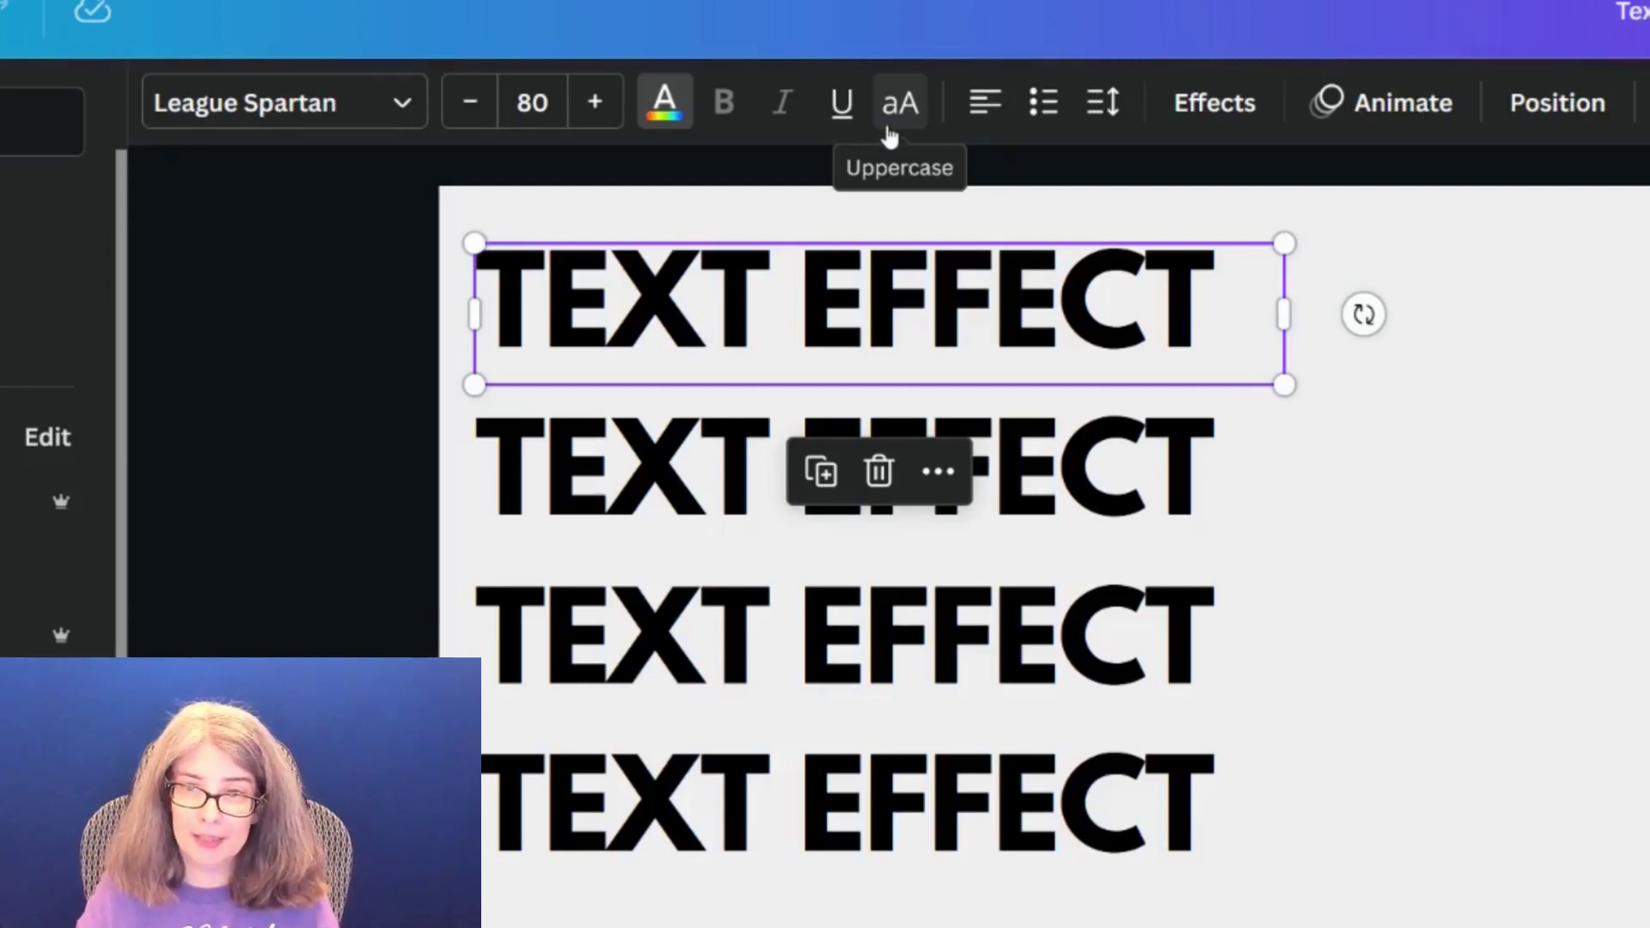
{"action": "left_click", "coordinate": [891, 129]}
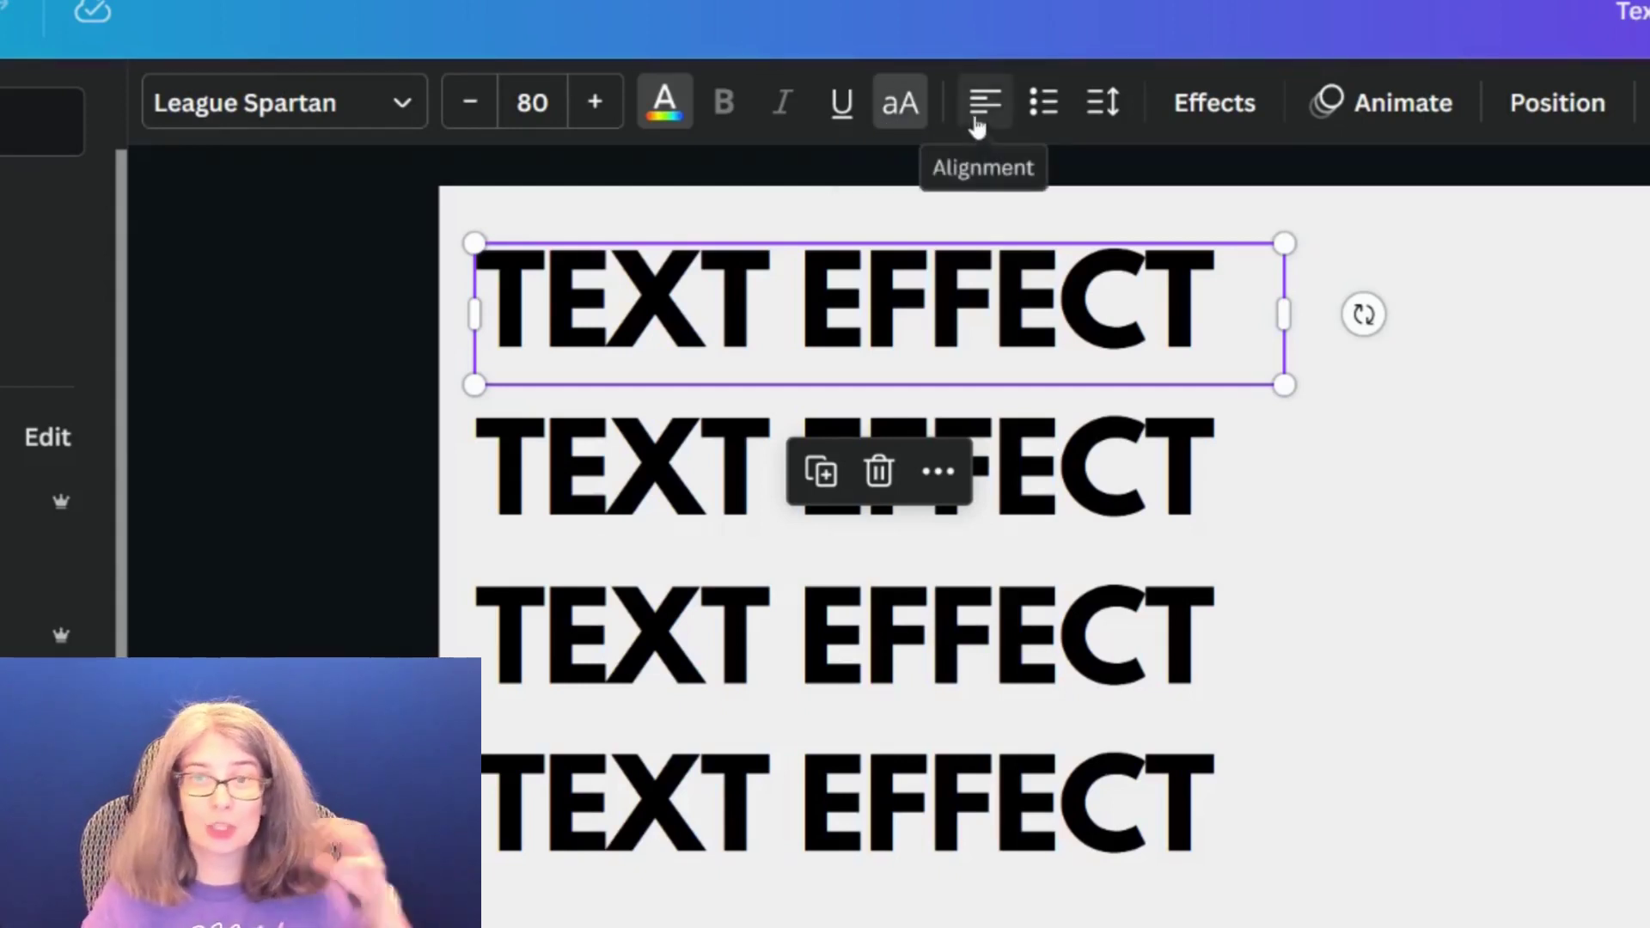
{"action": "left_click", "coordinate": [1054, 123]}
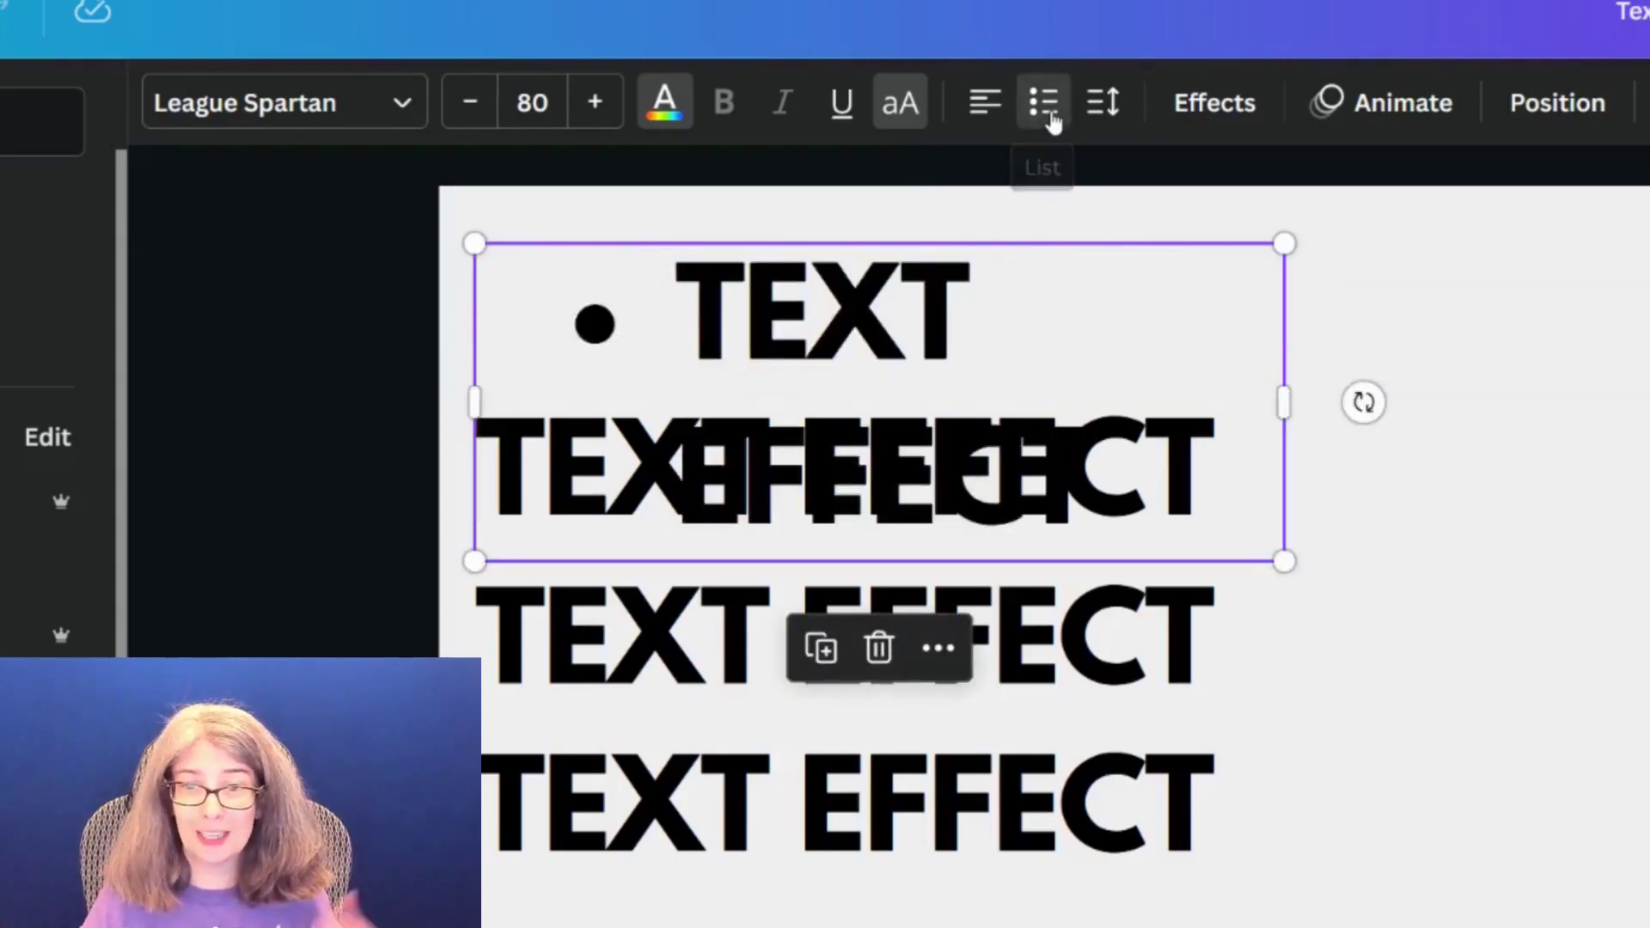
{"action": "left_click", "coordinate": [1053, 124]}
{"action": "left_click", "coordinate": [1052, 122]}
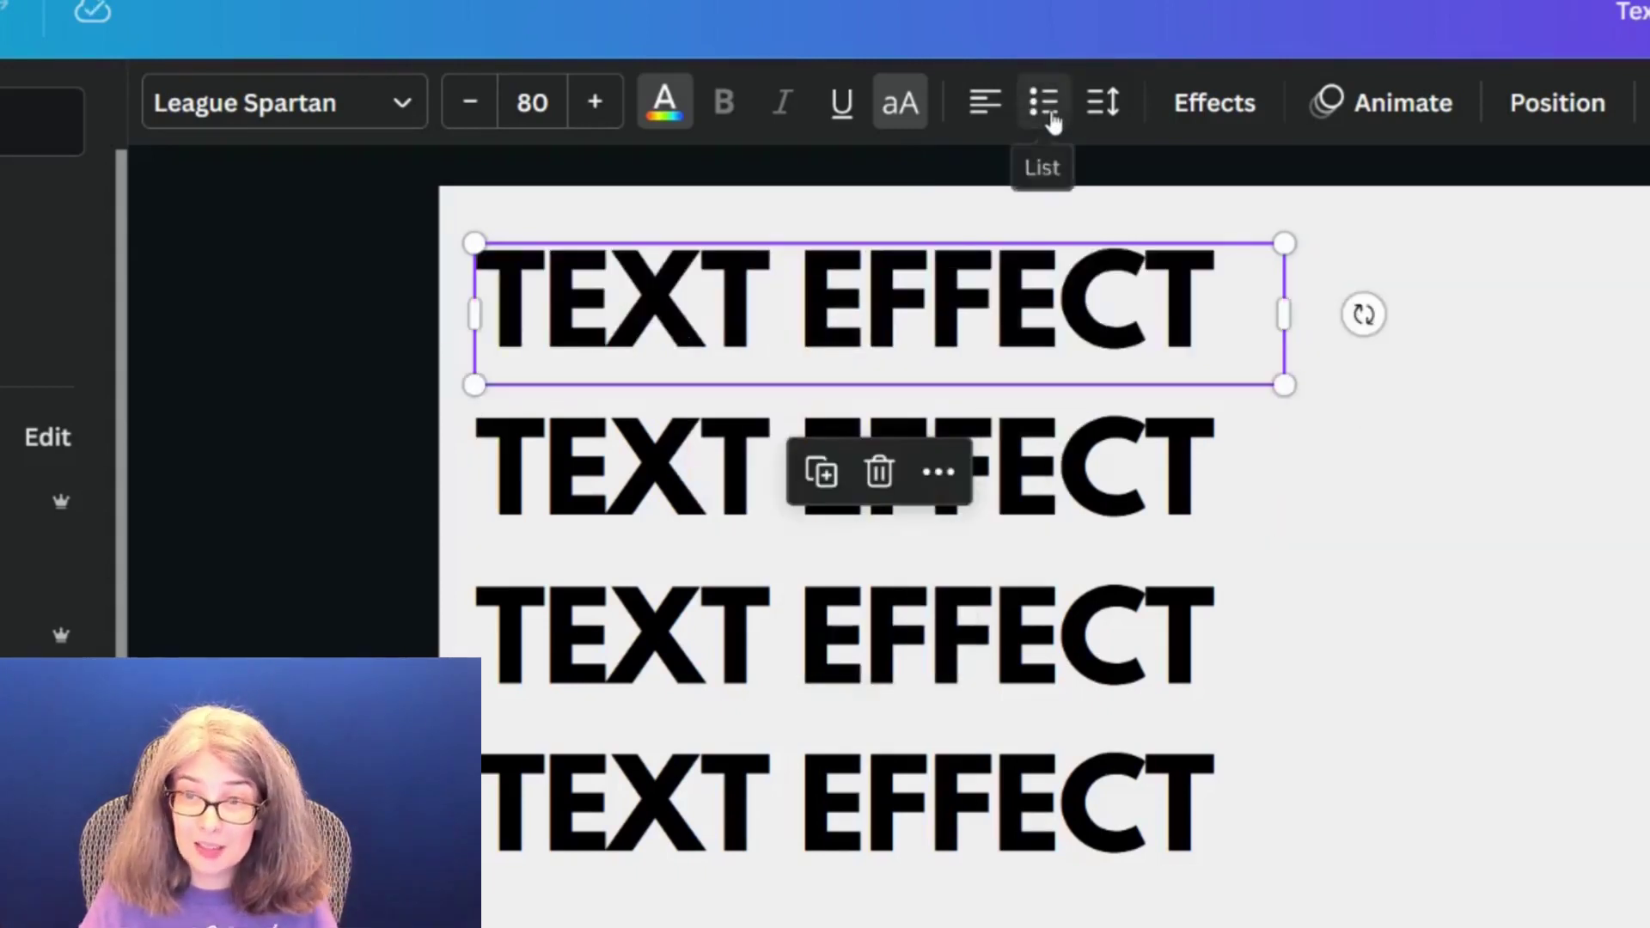
- Slightly increase the letter spacing of the first TEXT EFFECT line
{"action": "left_click", "coordinate": [1108, 115]}
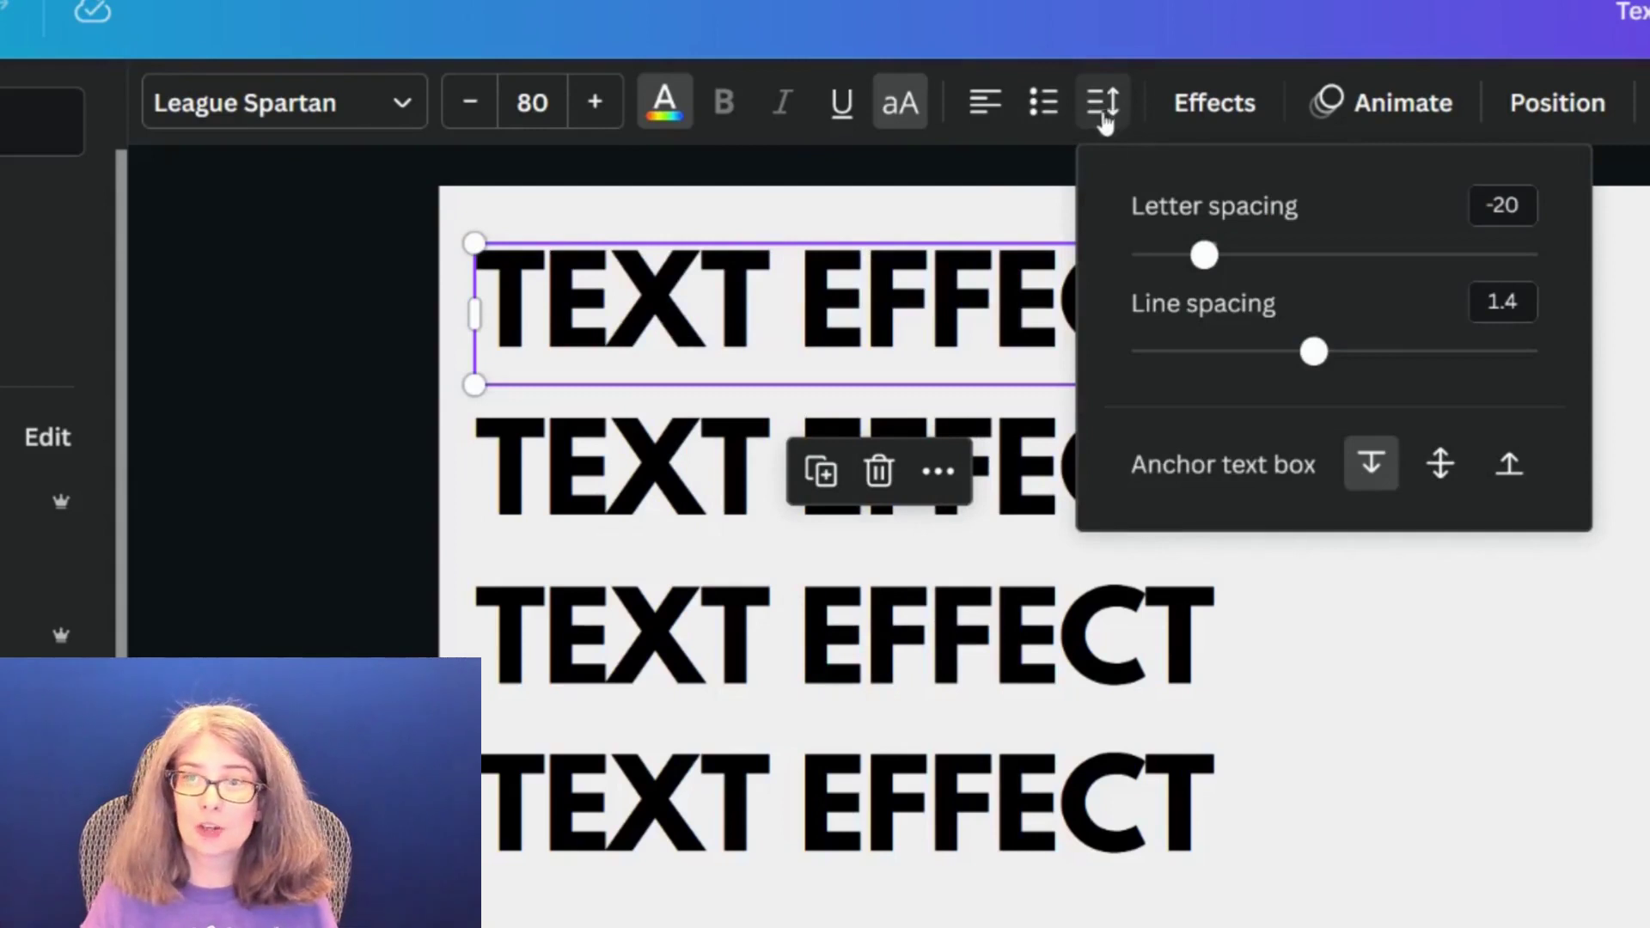
{"action": "mouse_move", "coordinate": [1204, 258]}
{"action": "left_mouse_down"}
{"action": "mouse_move", "coordinate": [1228, 269]}
{"action": "mouse_move", "coordinate": [1213, 256]}
{"action": "left_mouse_up"}
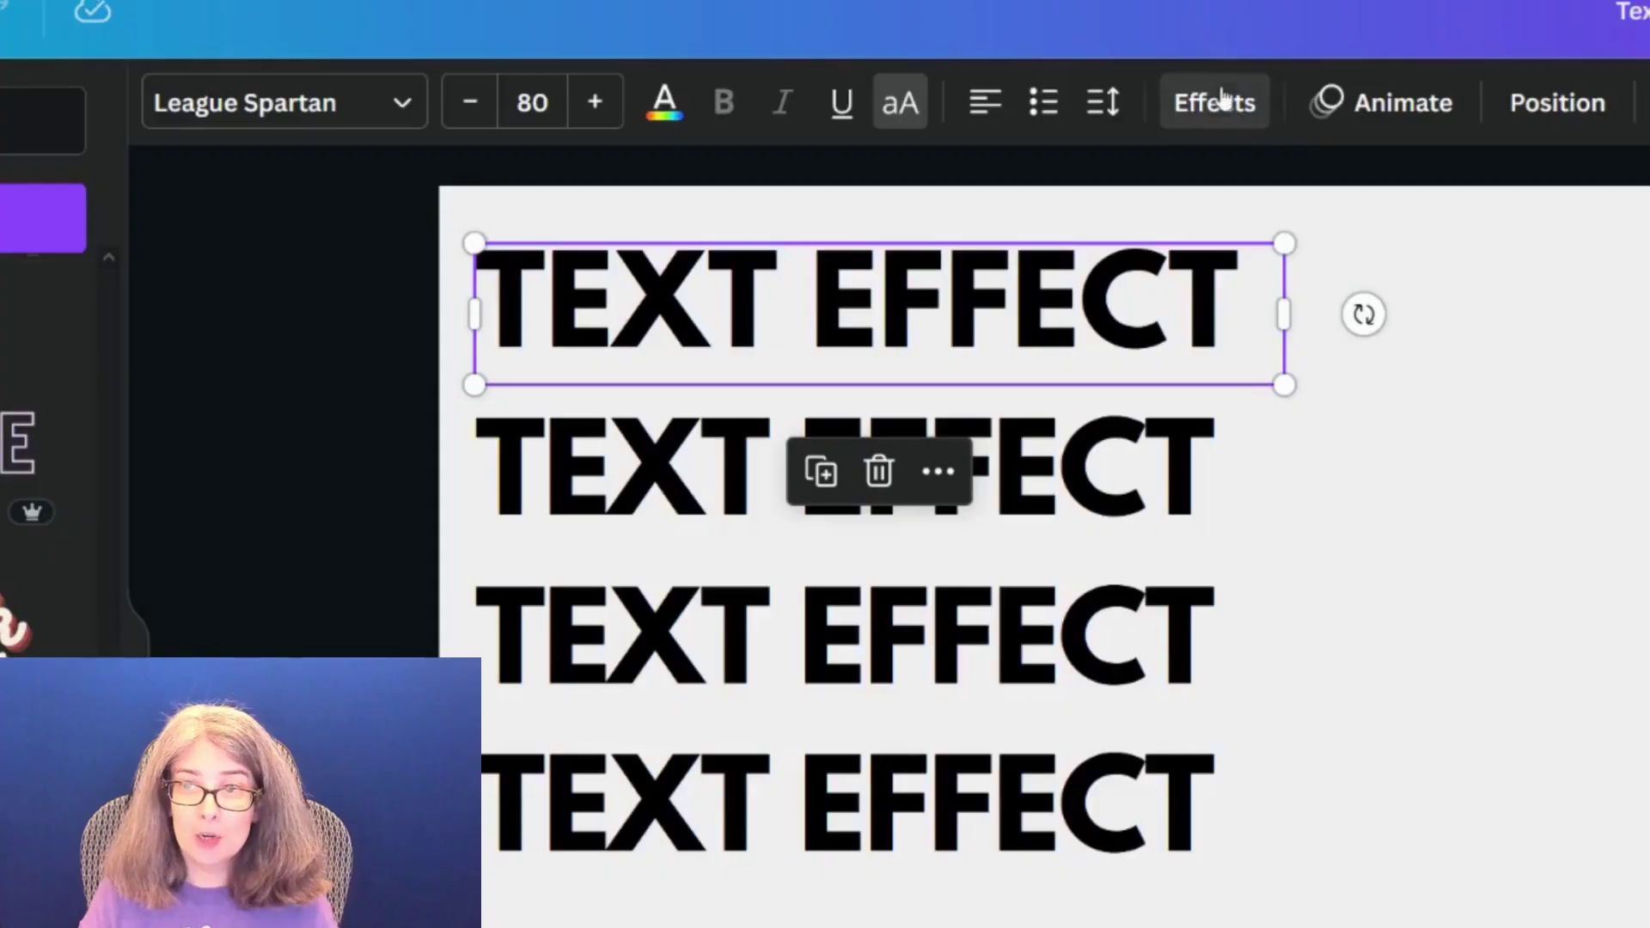
- Apply the Shadow effect style to the first TEXT EFFECT line
{"action": "left_click", "coordinate": [1225, 98]}
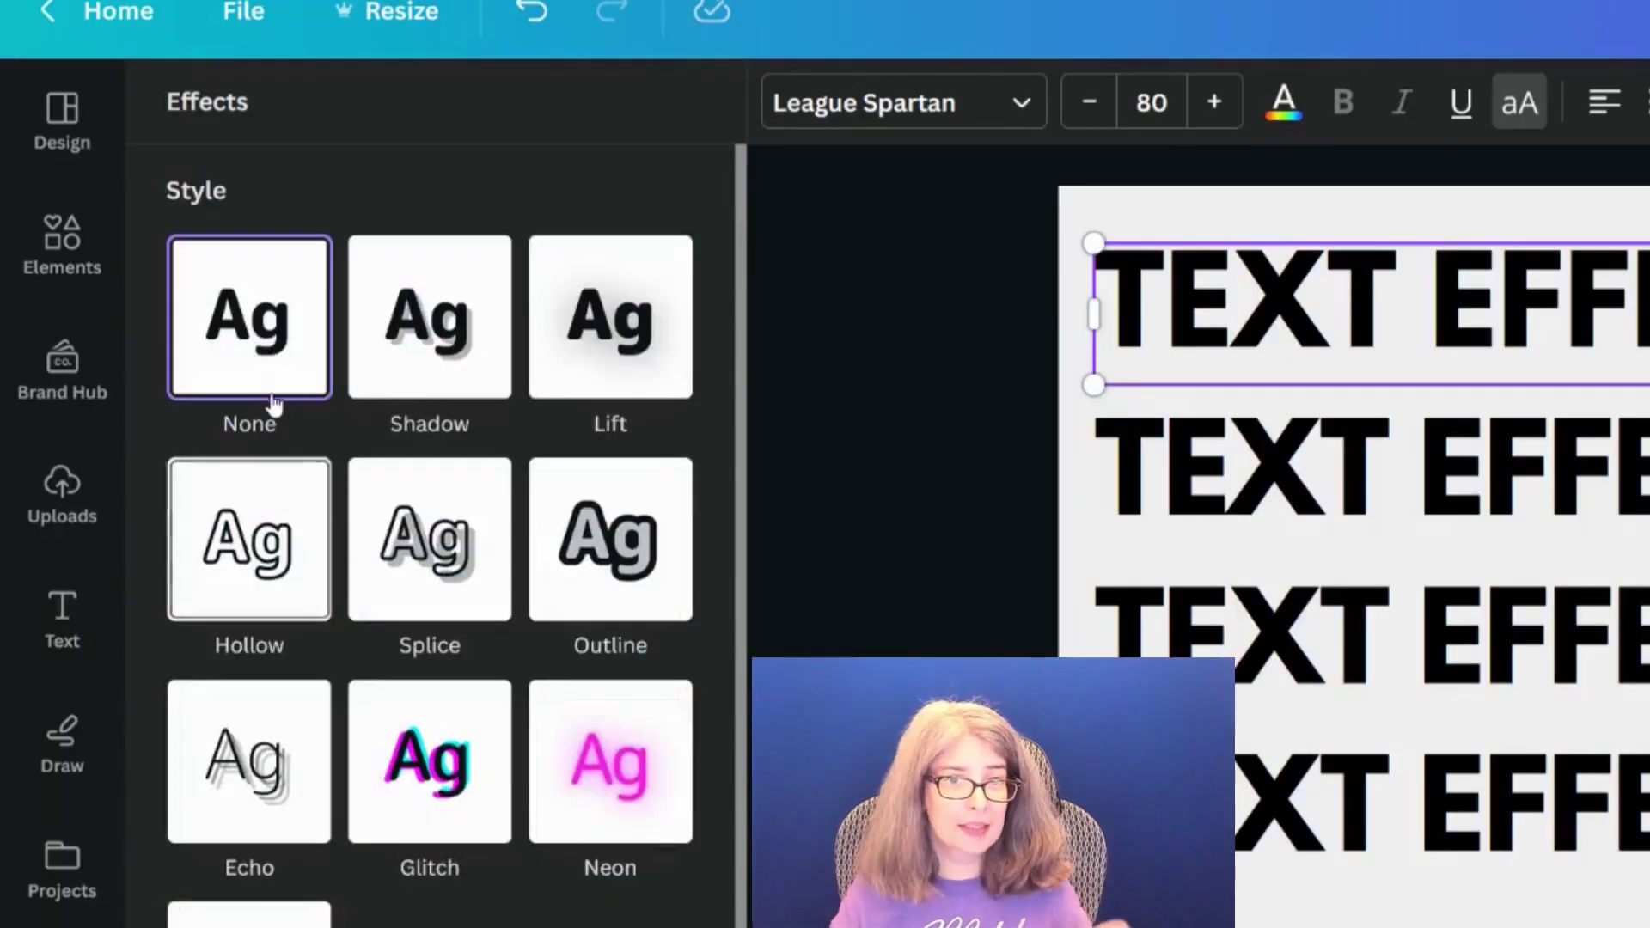
{"action": "scroll", "coordinate": [360, 892], "scroll_direction": "down", "scroll_amount": 2}
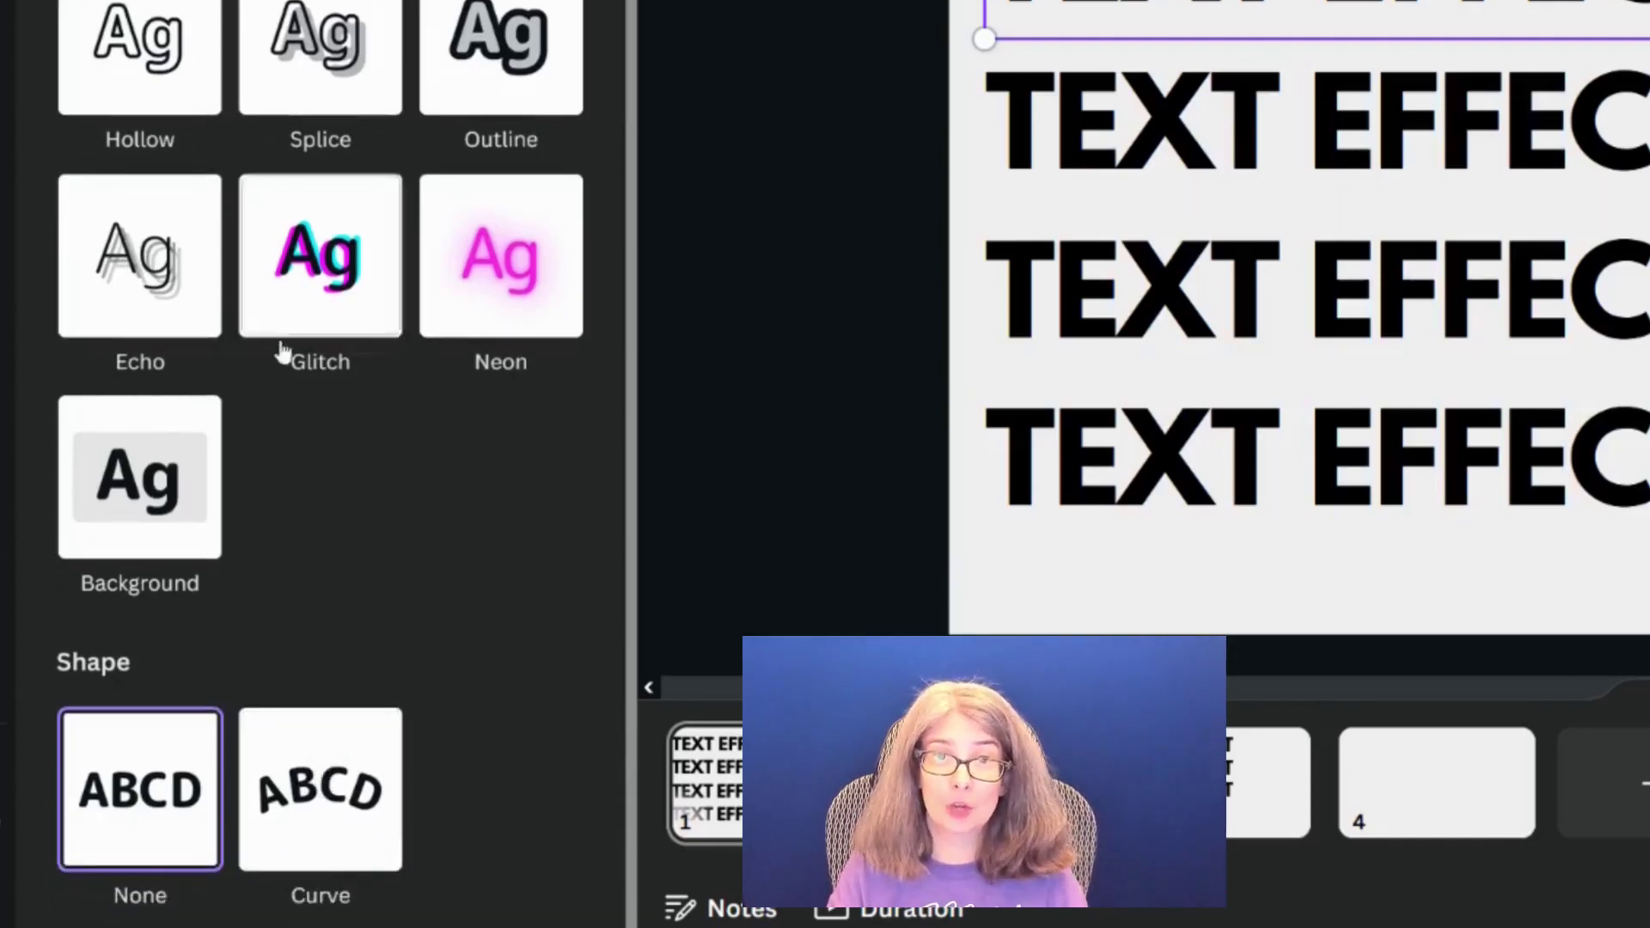
{"action": "scroll", "coordinate": [358, 365], "scroll_direction": "up", "scroll_amount": 5}
{"action": "left_click", "coordinate": [314, 35]}
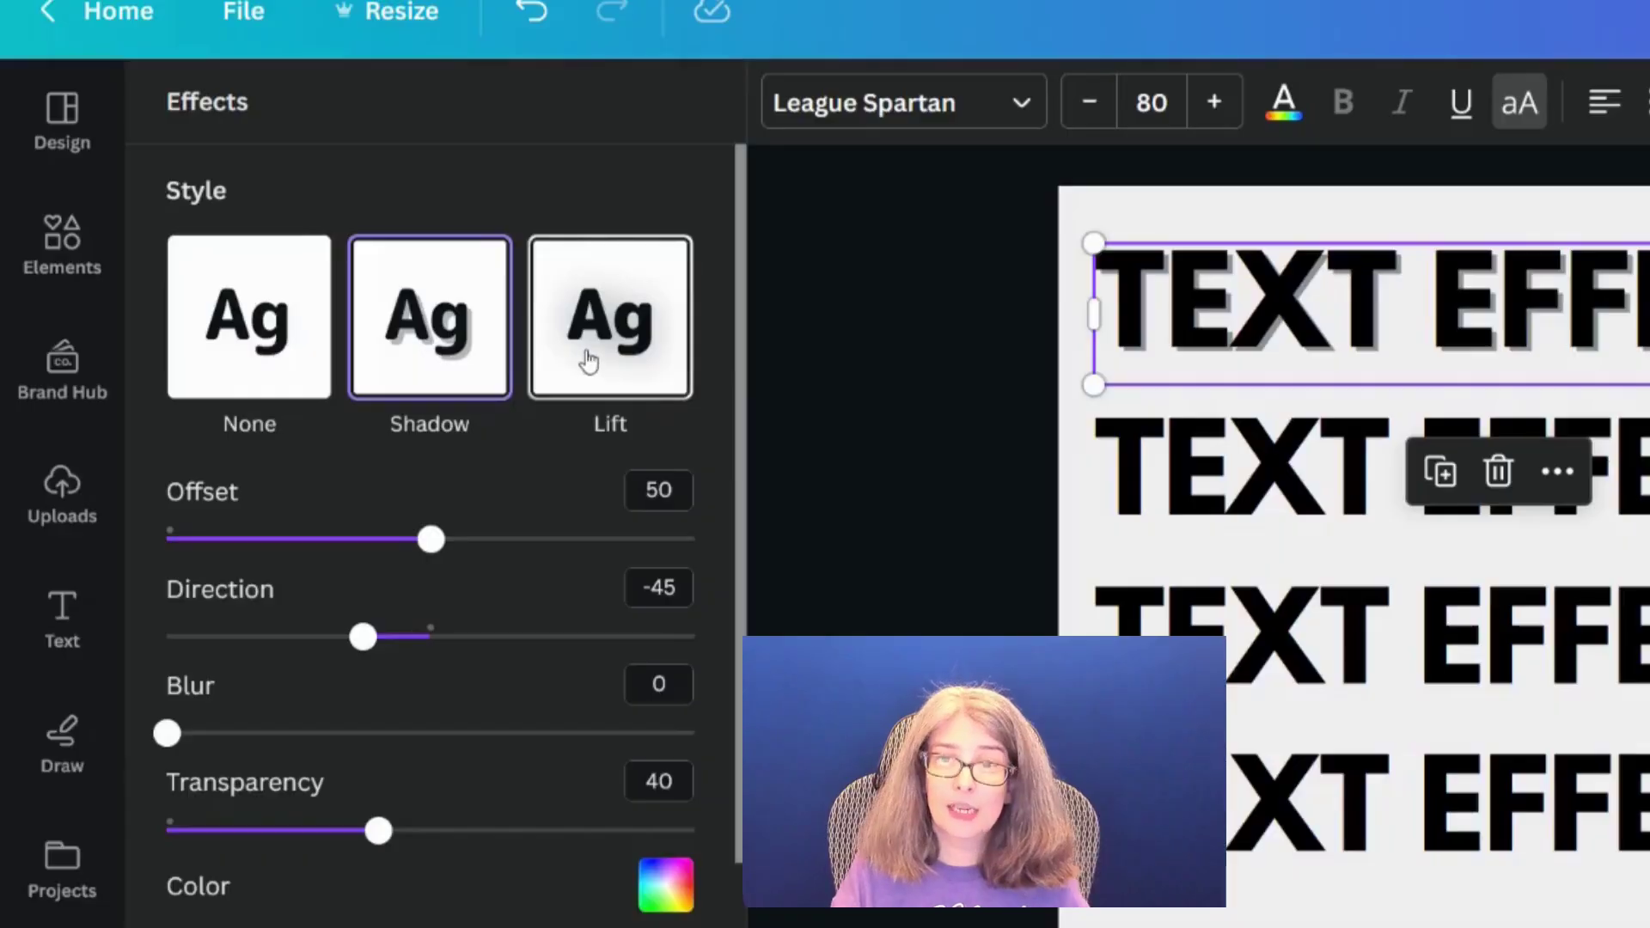
- Colour the second TEXT EFFECT line red, try the Lift effect at intensity 53, and replace it with Shadow
{"action": "left_click", "coordinate": [588, 361]}
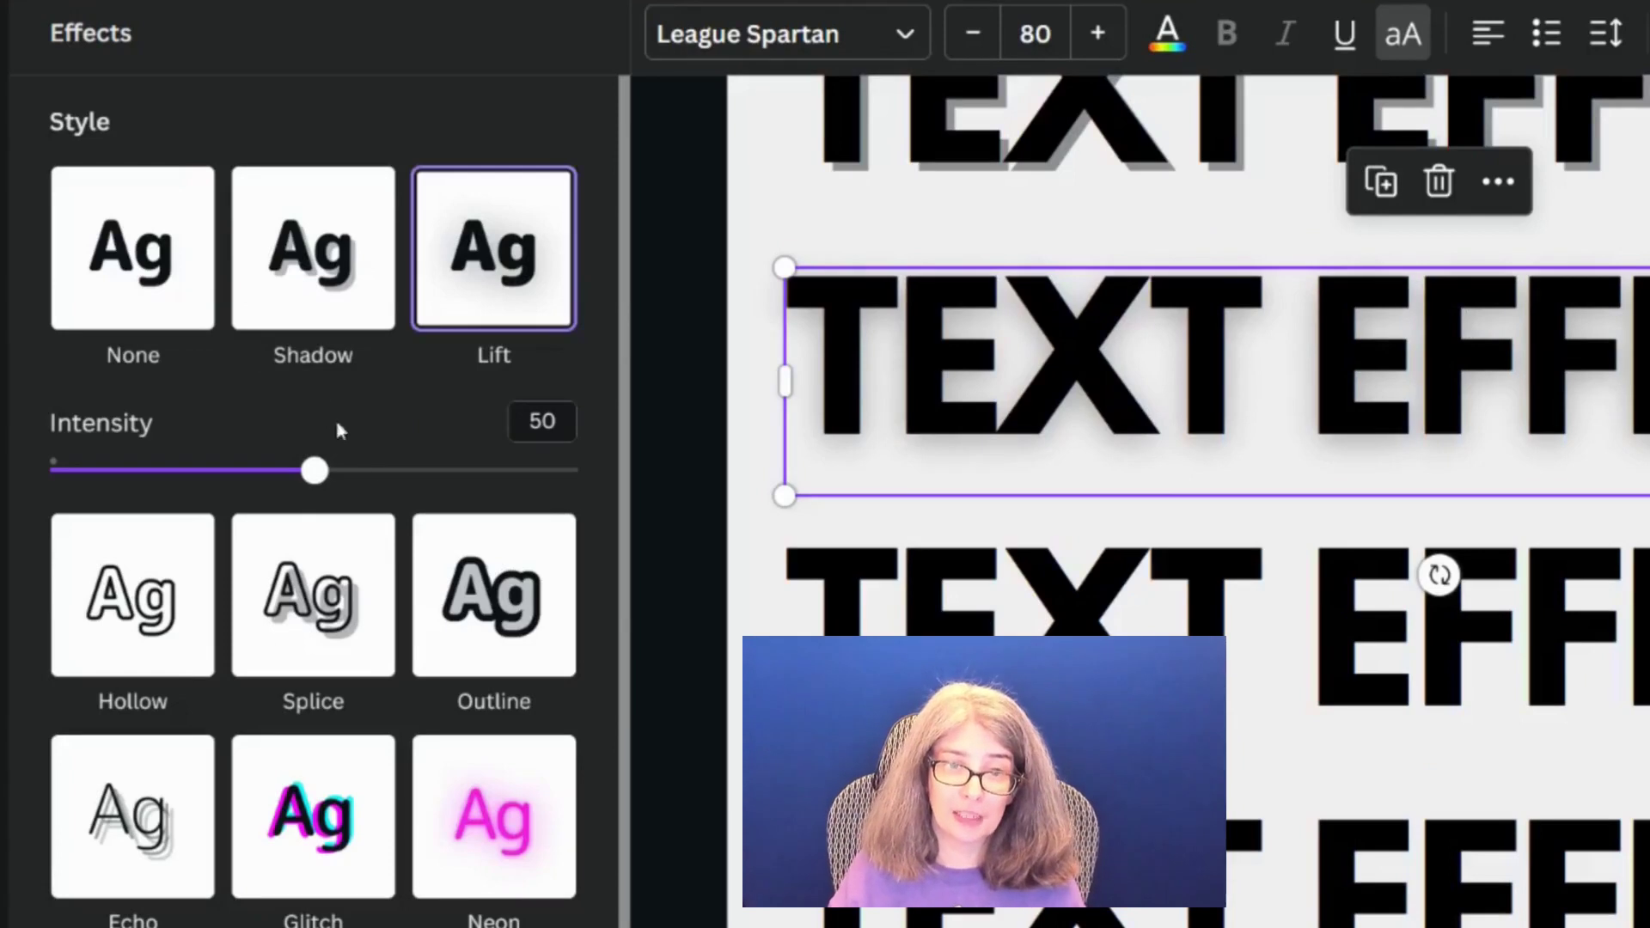
{"action": "left_click_drag", "start_coordinate": [318, 473], "coordinate": [607, 465]}
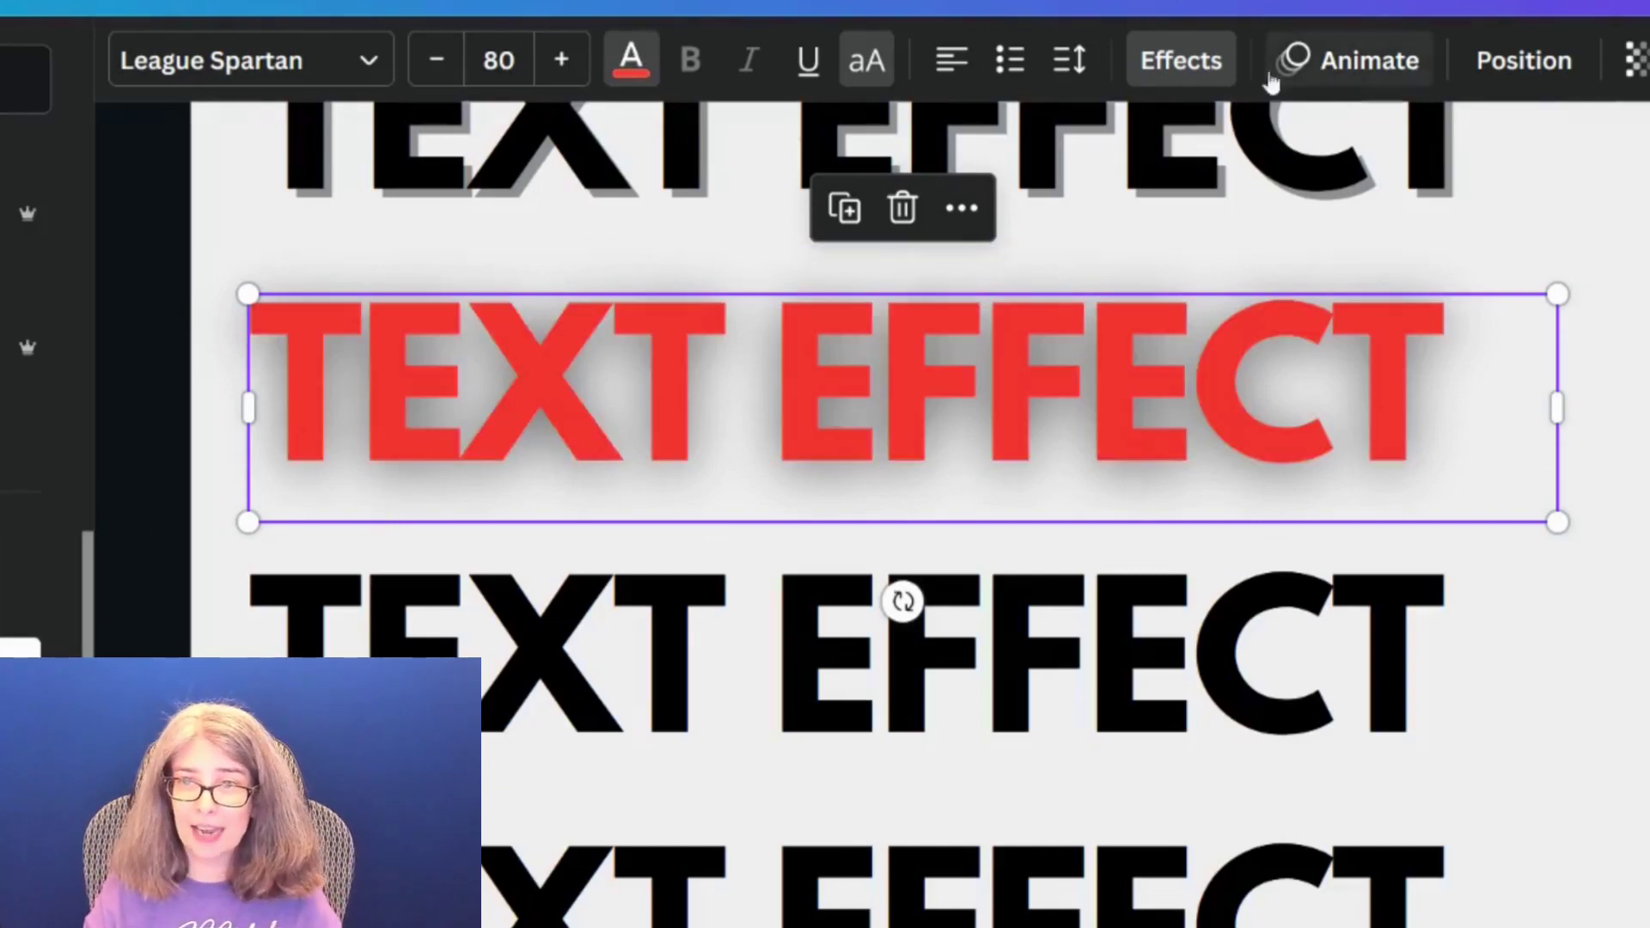
{"action": "left_click", "coordinate": [1200, 69]}
{"action": "mouse_move", "coordinate": [43, 499]}
{"action": "left_mouse_down"}
{"action": "mouse_move", "coordinate": [2, 498]}
{"action": "mouse_move", "coordinate": [56, 507]}
{"action": "left_mouse_up"}
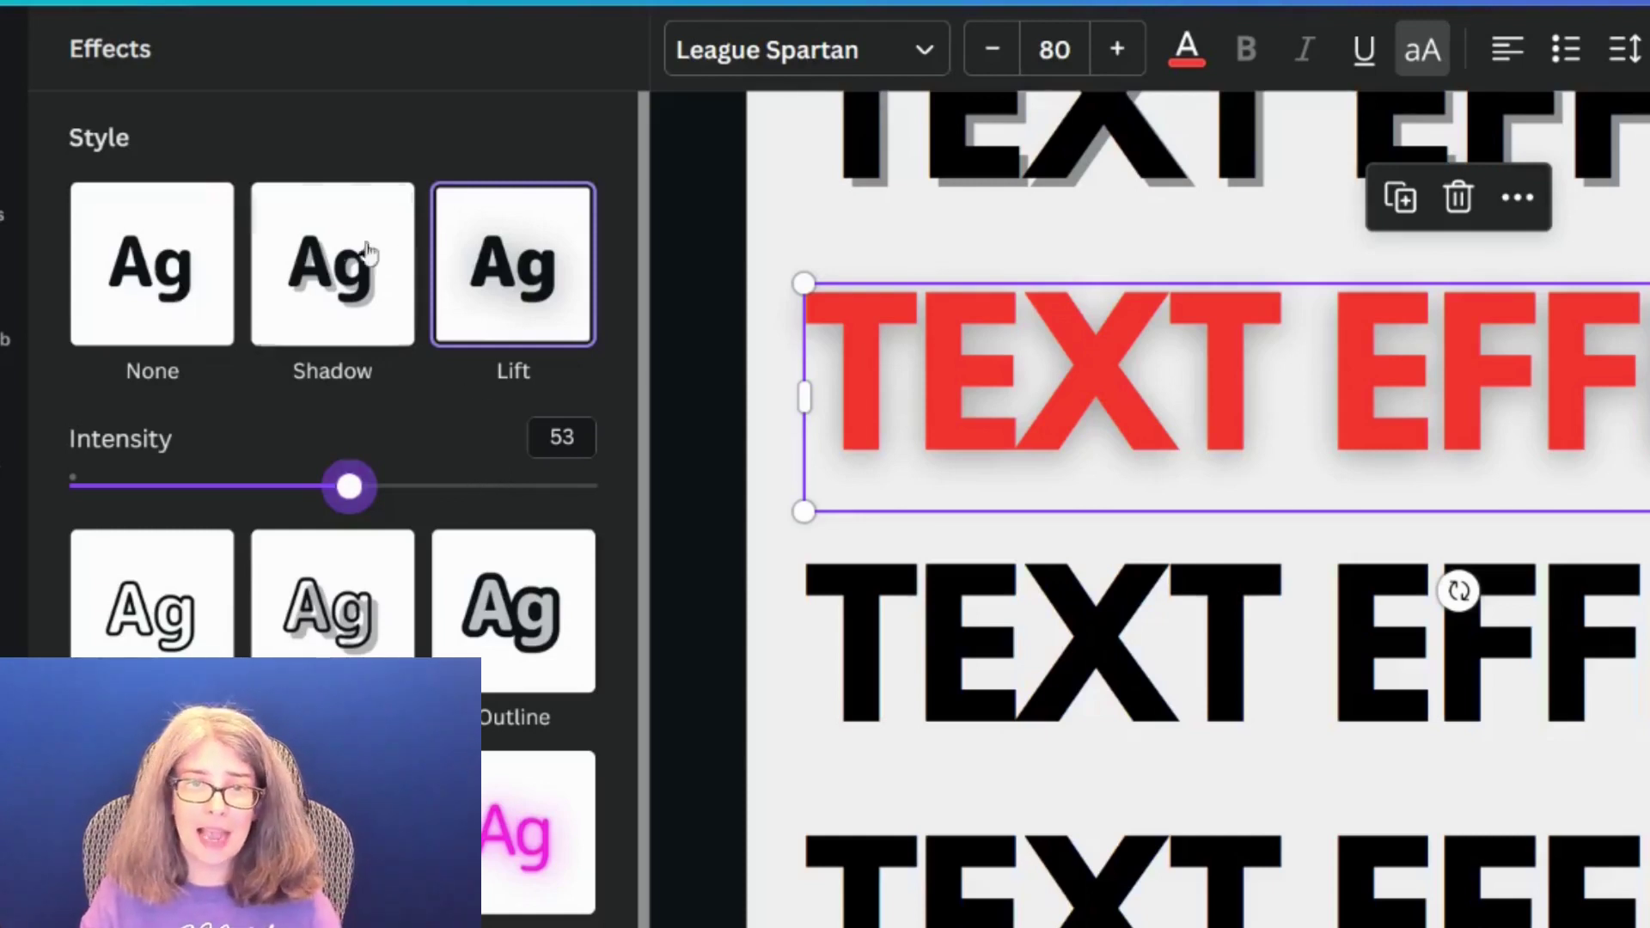
{"action": "left_click", "coordinate": [289, 277]}
- Give the first line's shadow a blur of 100, a transparency of 42 and a red colour
{"action": "scroll", "coordinate": [870, 413], "scroll_direction": "up", "scroll_amount": 3}
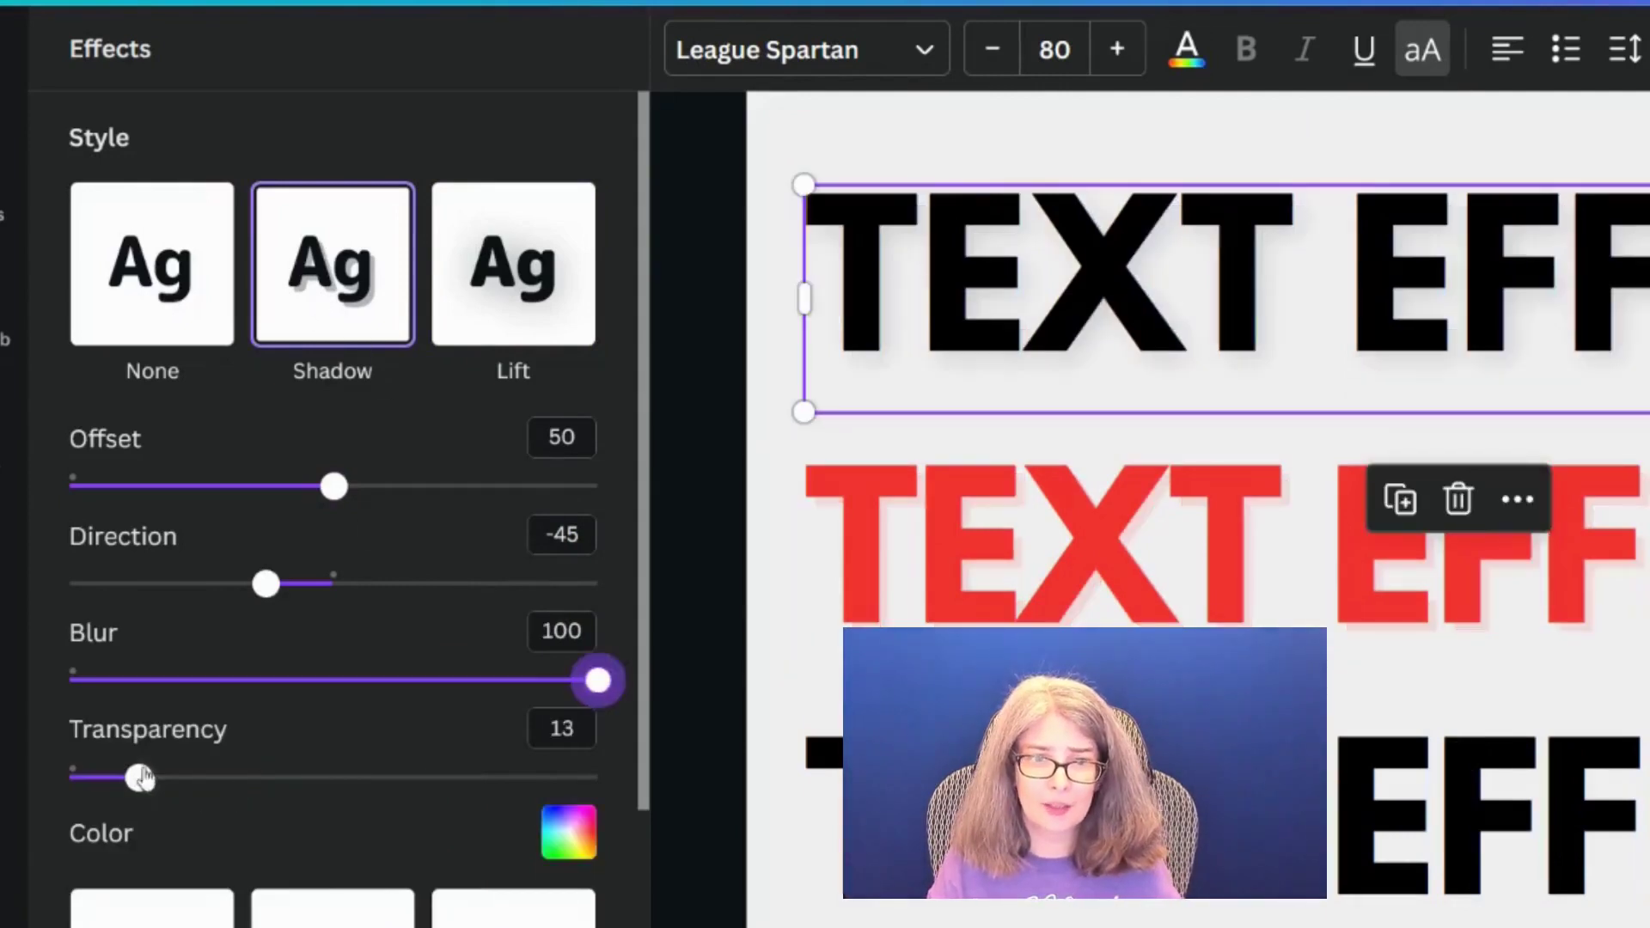
{"action": "left_click_drag", "start_coordinate": [142, 778], "coordinate": [291, 777]}
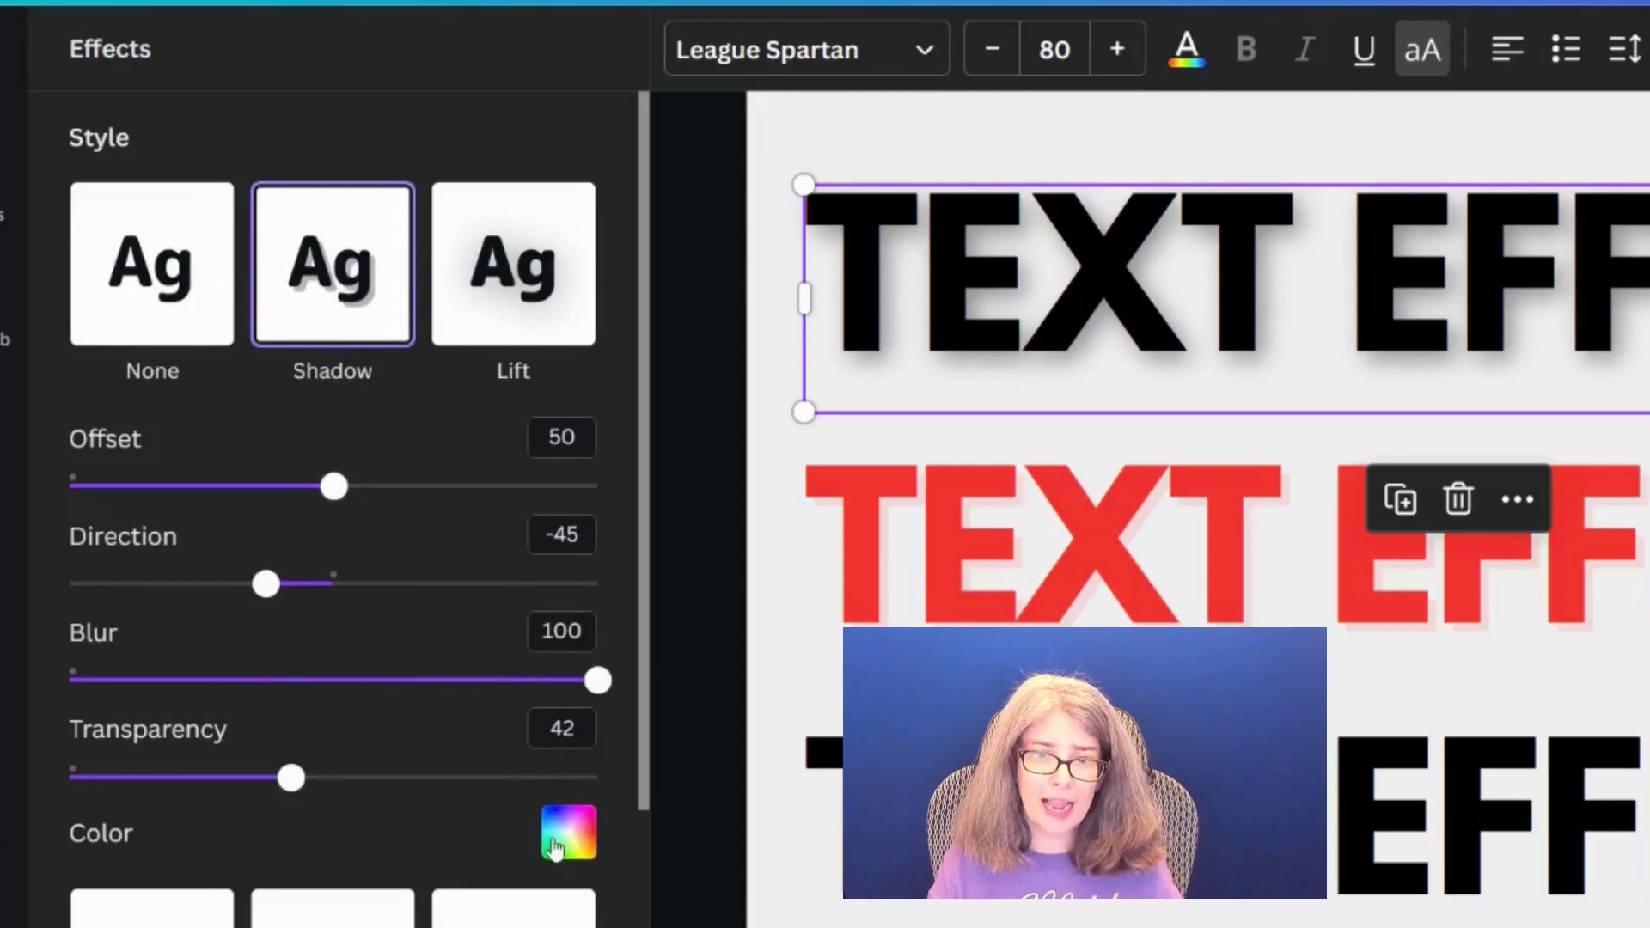
{"action": "left_click", "coordinate": [557, 847]}
{"action": "left_click", "coordinate": [369, 414]}
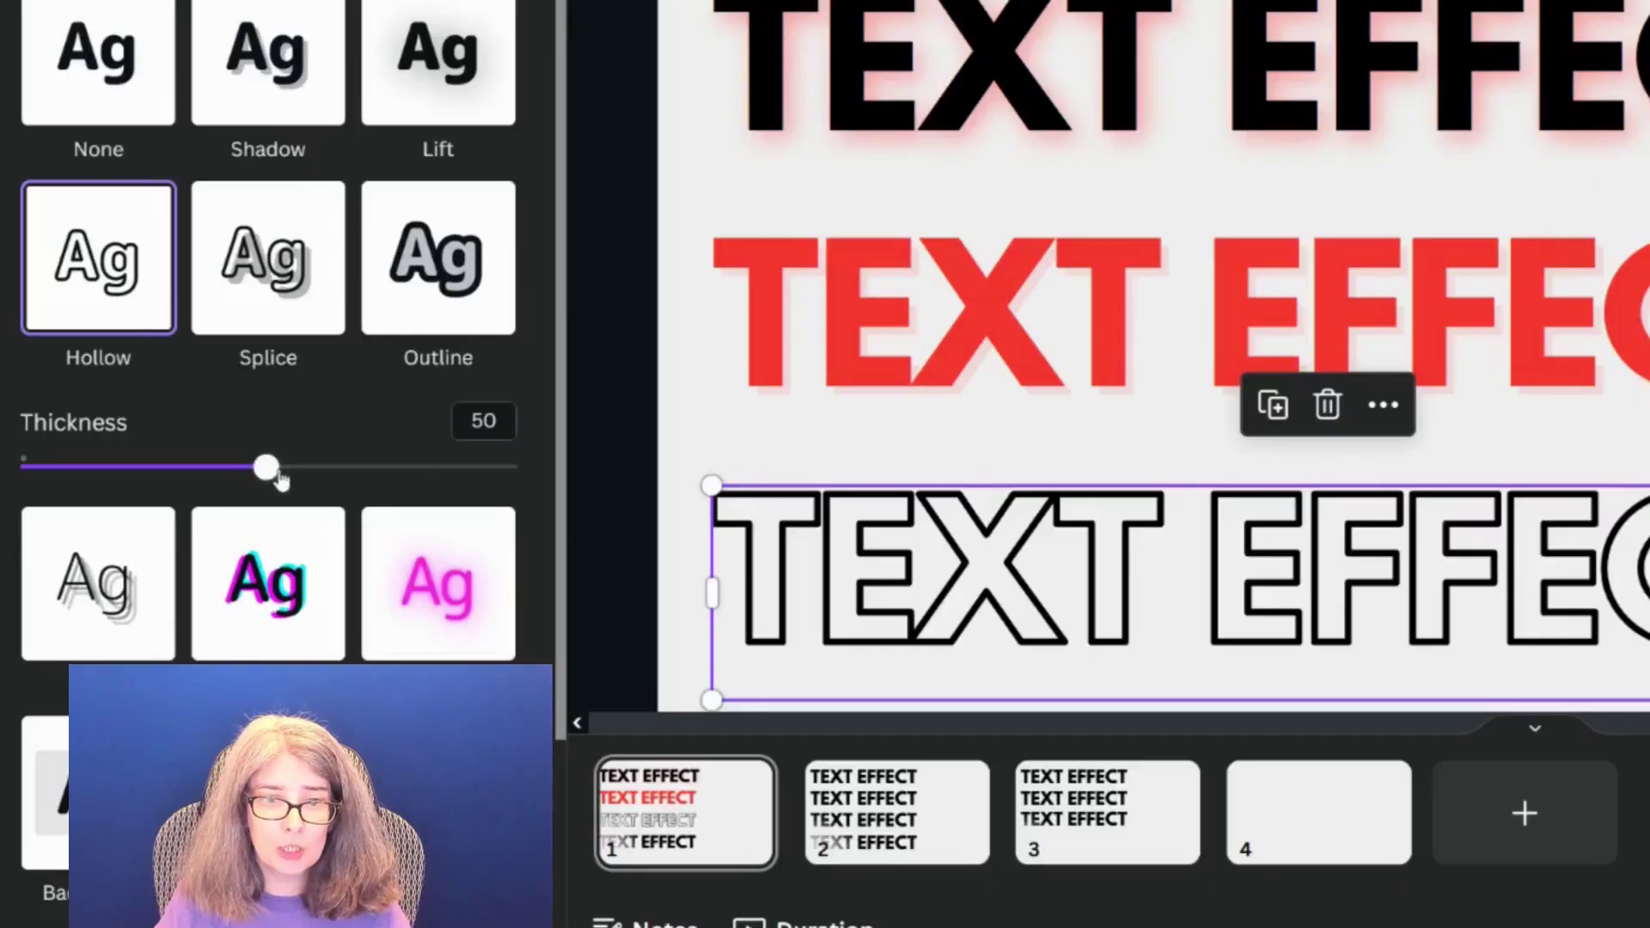
- Apply the Hollow effect to the third TEXT EFFECT line and adjust its thickness
{"action": "left_click_drag", "start_coordinate": [269, 467], "coordinate": [288, 505]}
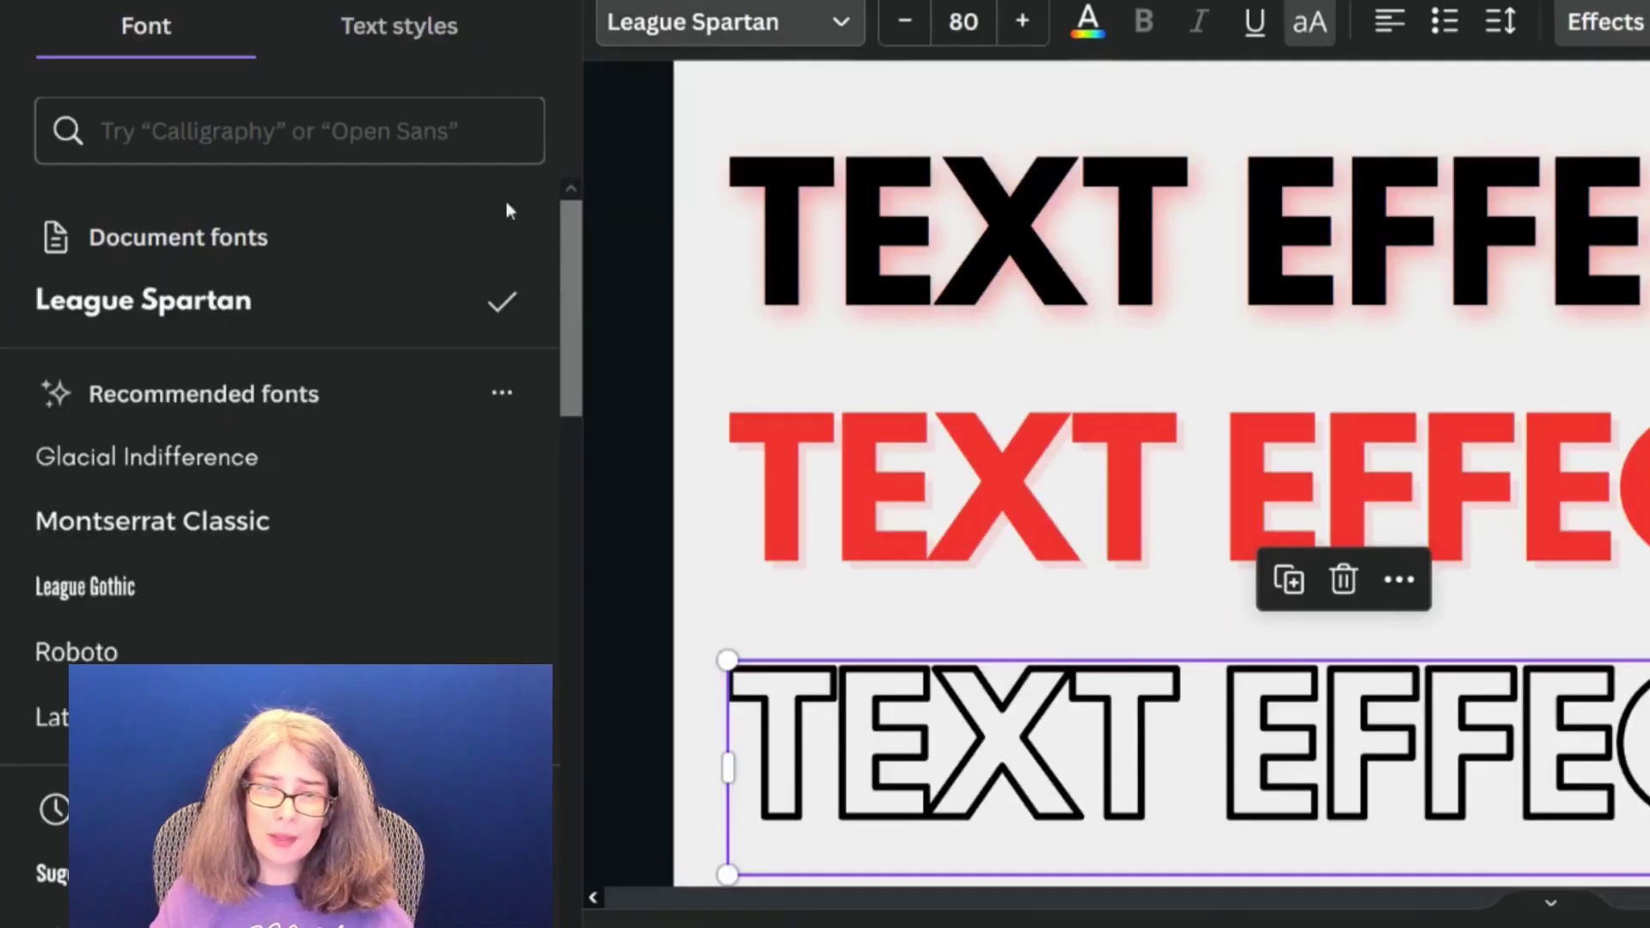
- Try Glacial Indifference, Sugo Display and Sweet Child Script on the hollow line, and return it to League Spartan
{"action": "left_click", "coordinate": [249, 458]}
{"action": "scroll", "coordinate": [275, 516], "scroll_direction": "down", "scroll_amount": 6}
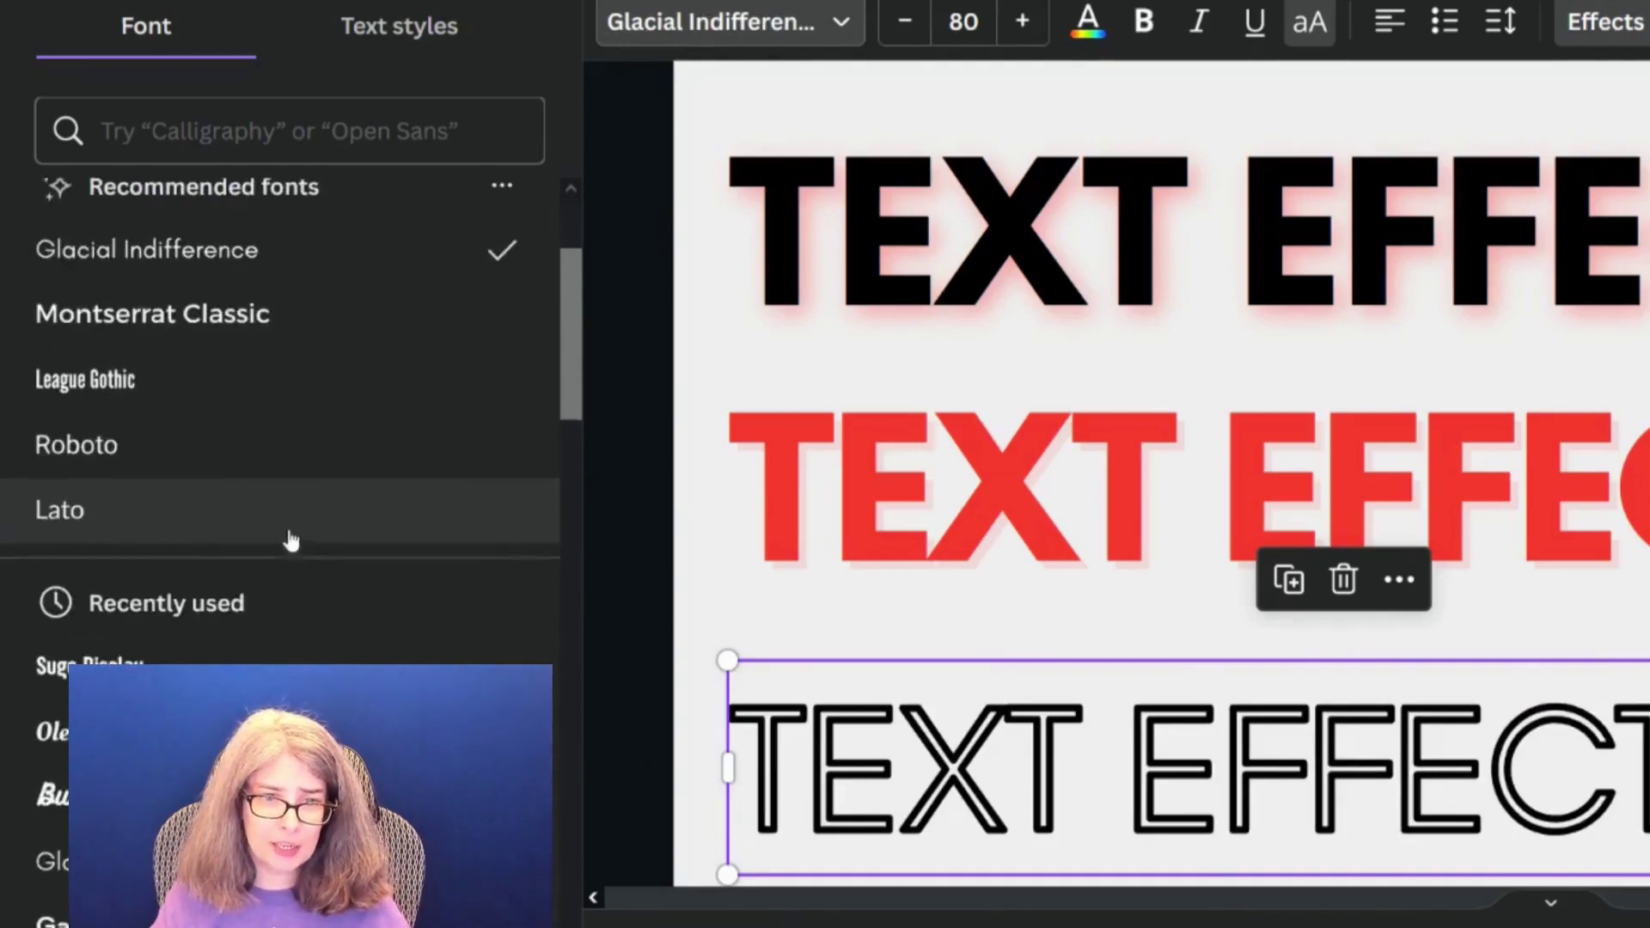
{"action": "left_click", "coordinate": [192, 369]}
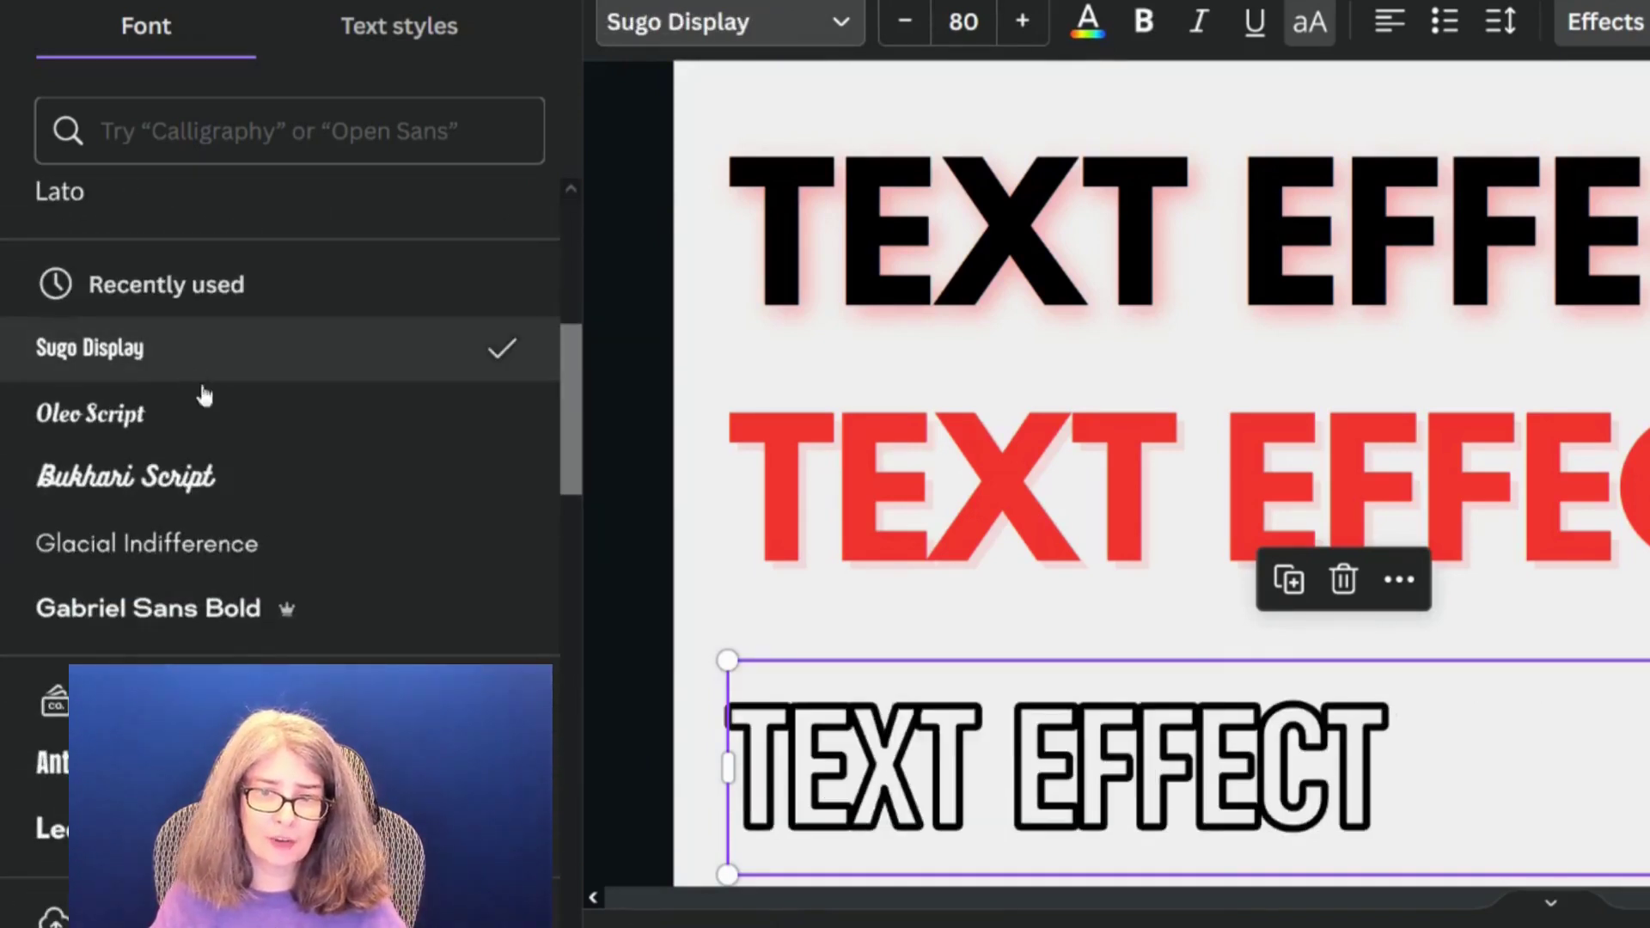
{"action": "scroll", "coordinate": [342, 494], "scroll_direction": "down", "scroll_amount": 3}
{"action": "scroll", "coordinate": [335, 521], "scroll_direction": "down", "scroll_amount": 3}
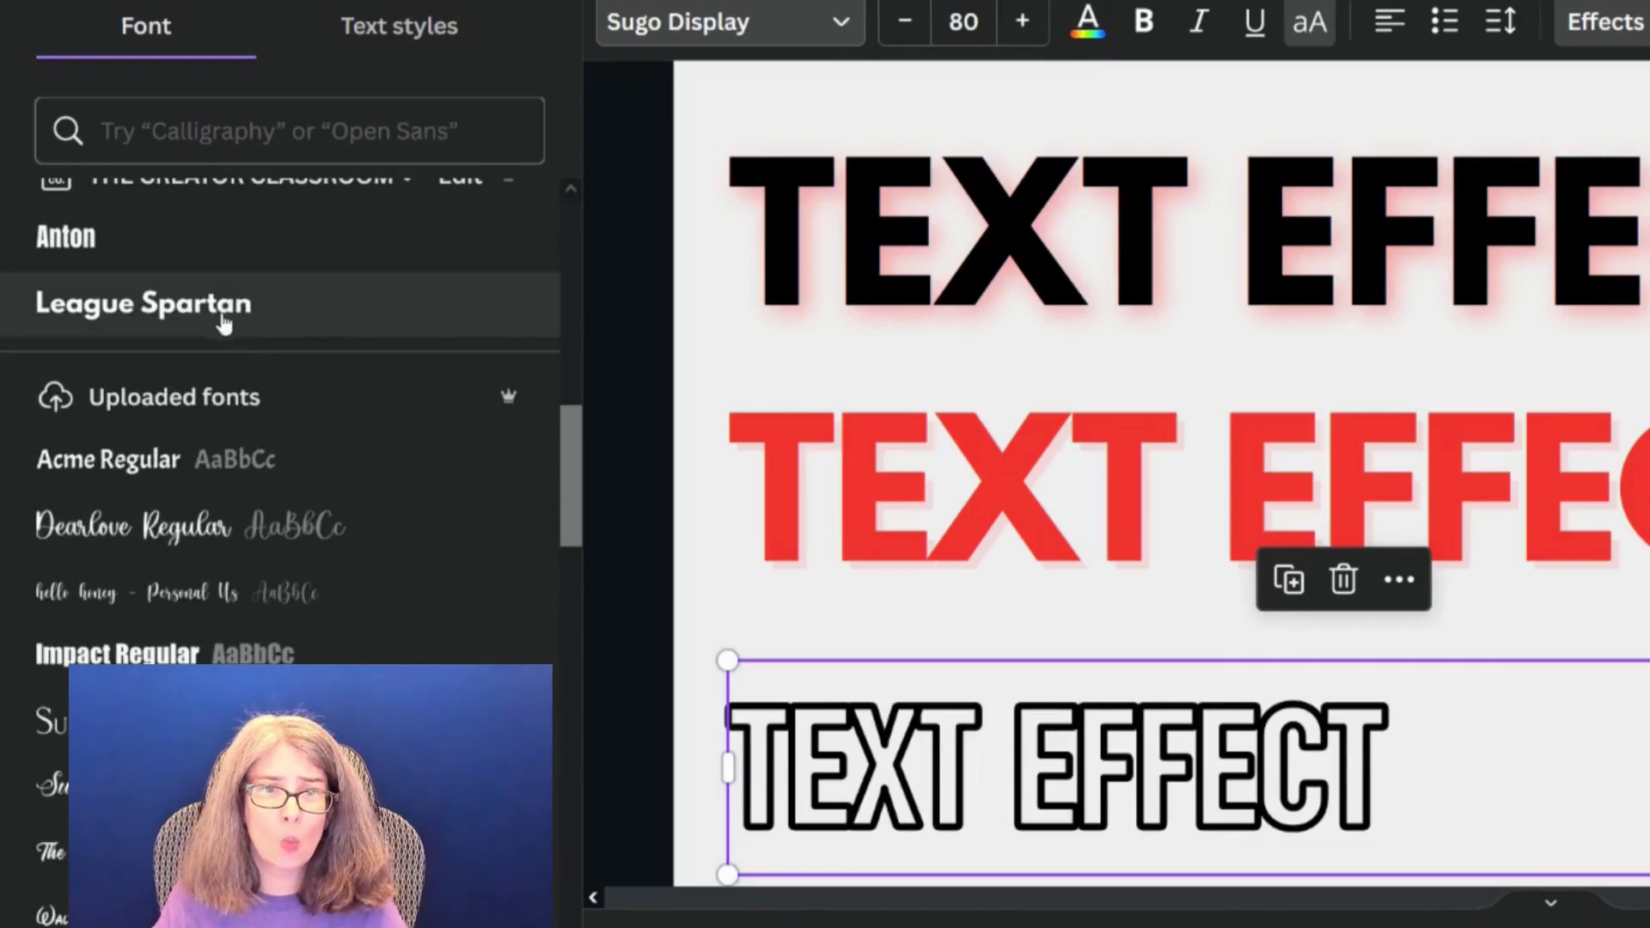
{"action": "left_click", "coordinate": [150, 267]}
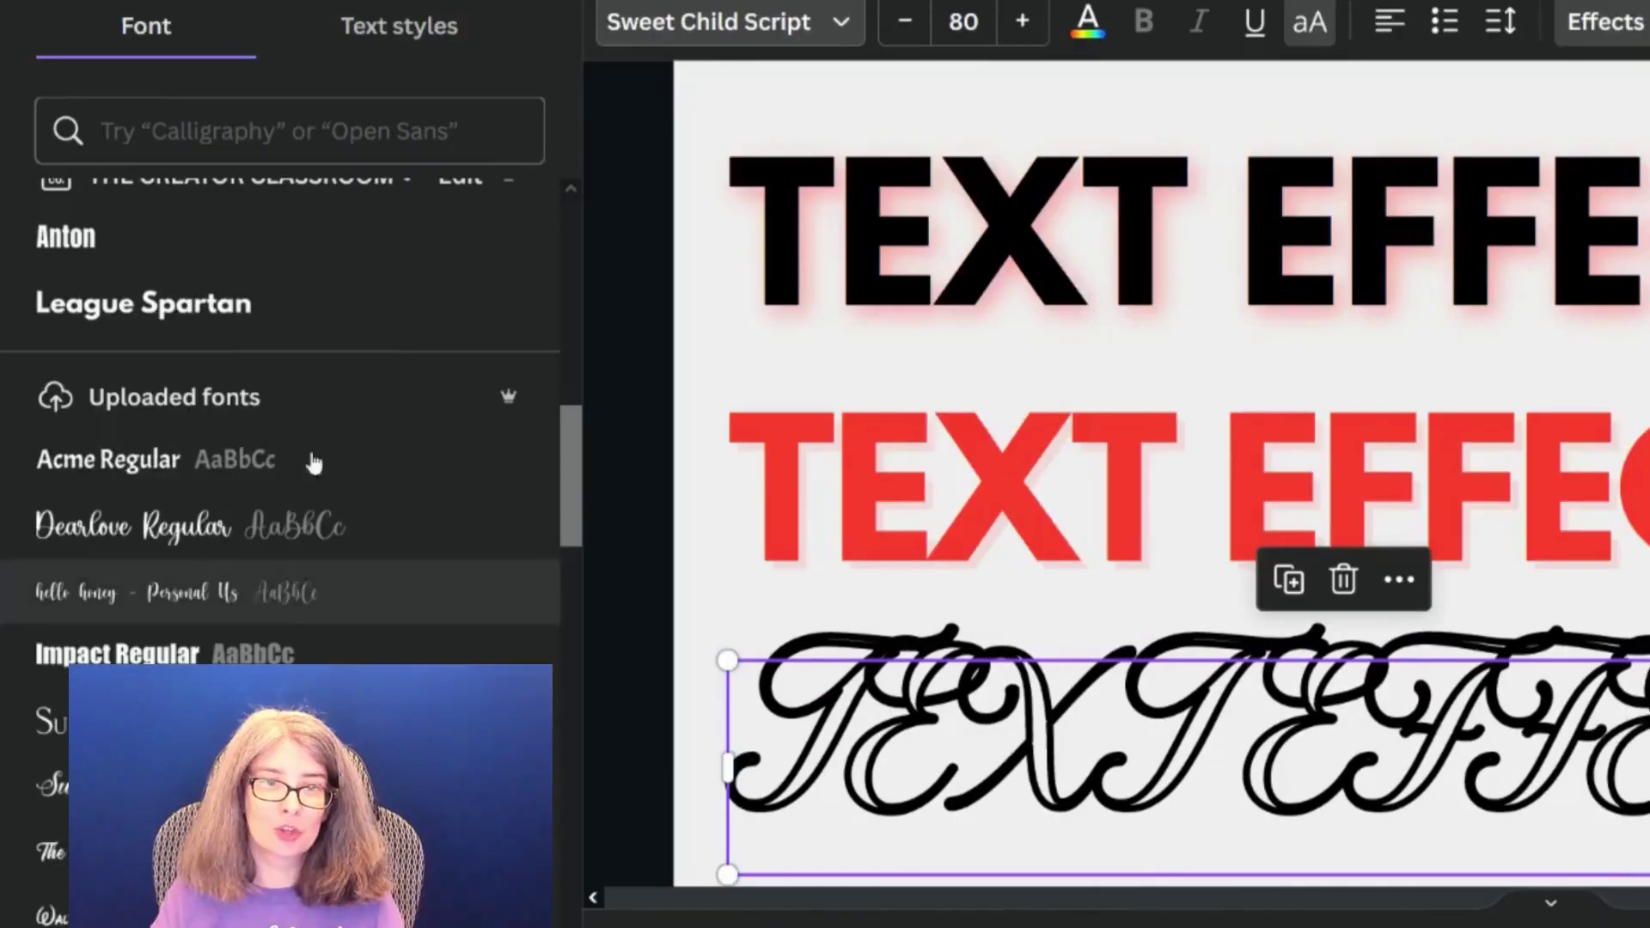
{"action": "left_click", "coordinate": [215, 303]}
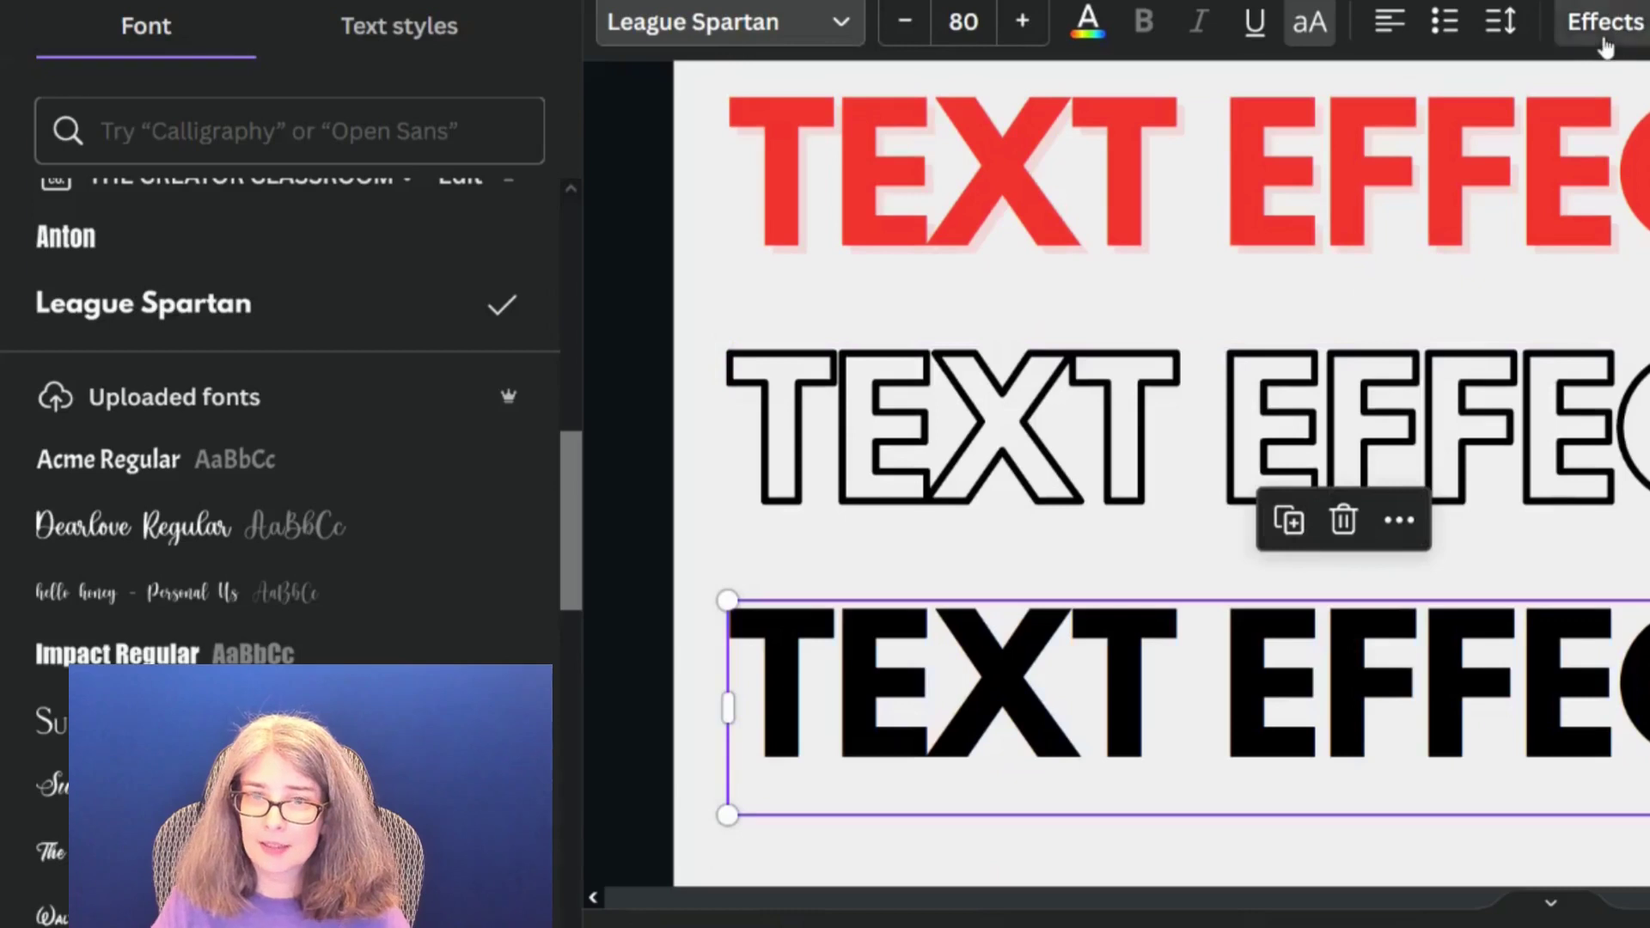
- Apply the Splice effect to the fourth TEXT EFFECT line and reduce its offset to the minimum
{"action": "left_click", "coordinate": [1607, 24]}
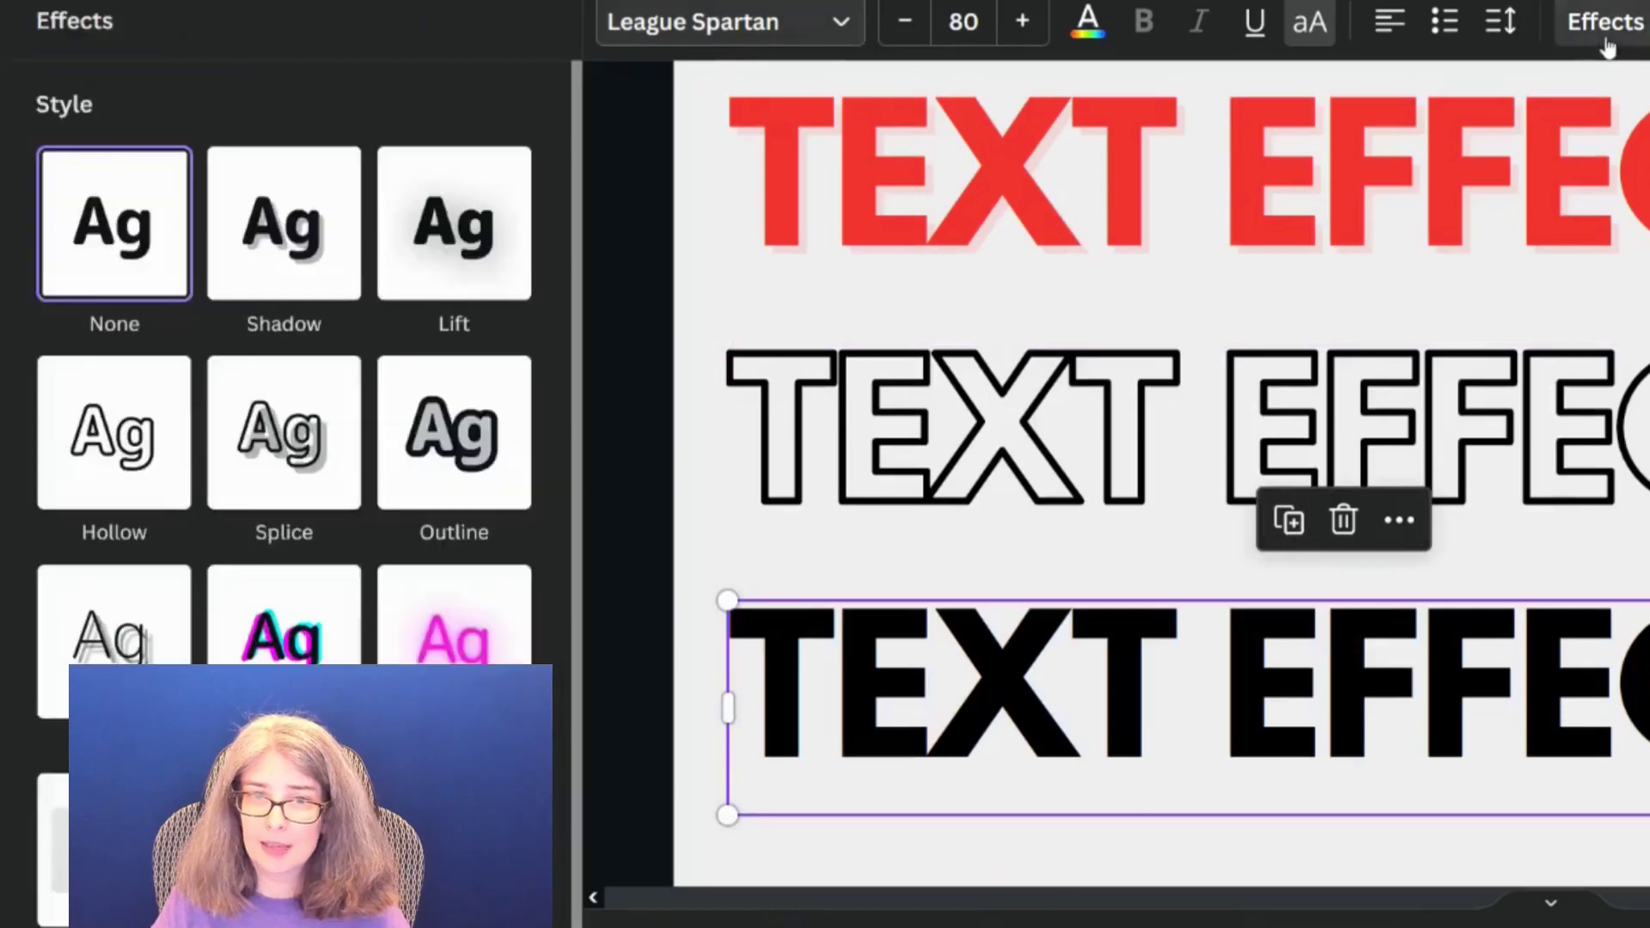
{"action": "left_click", "coordinate": [268, 455]}
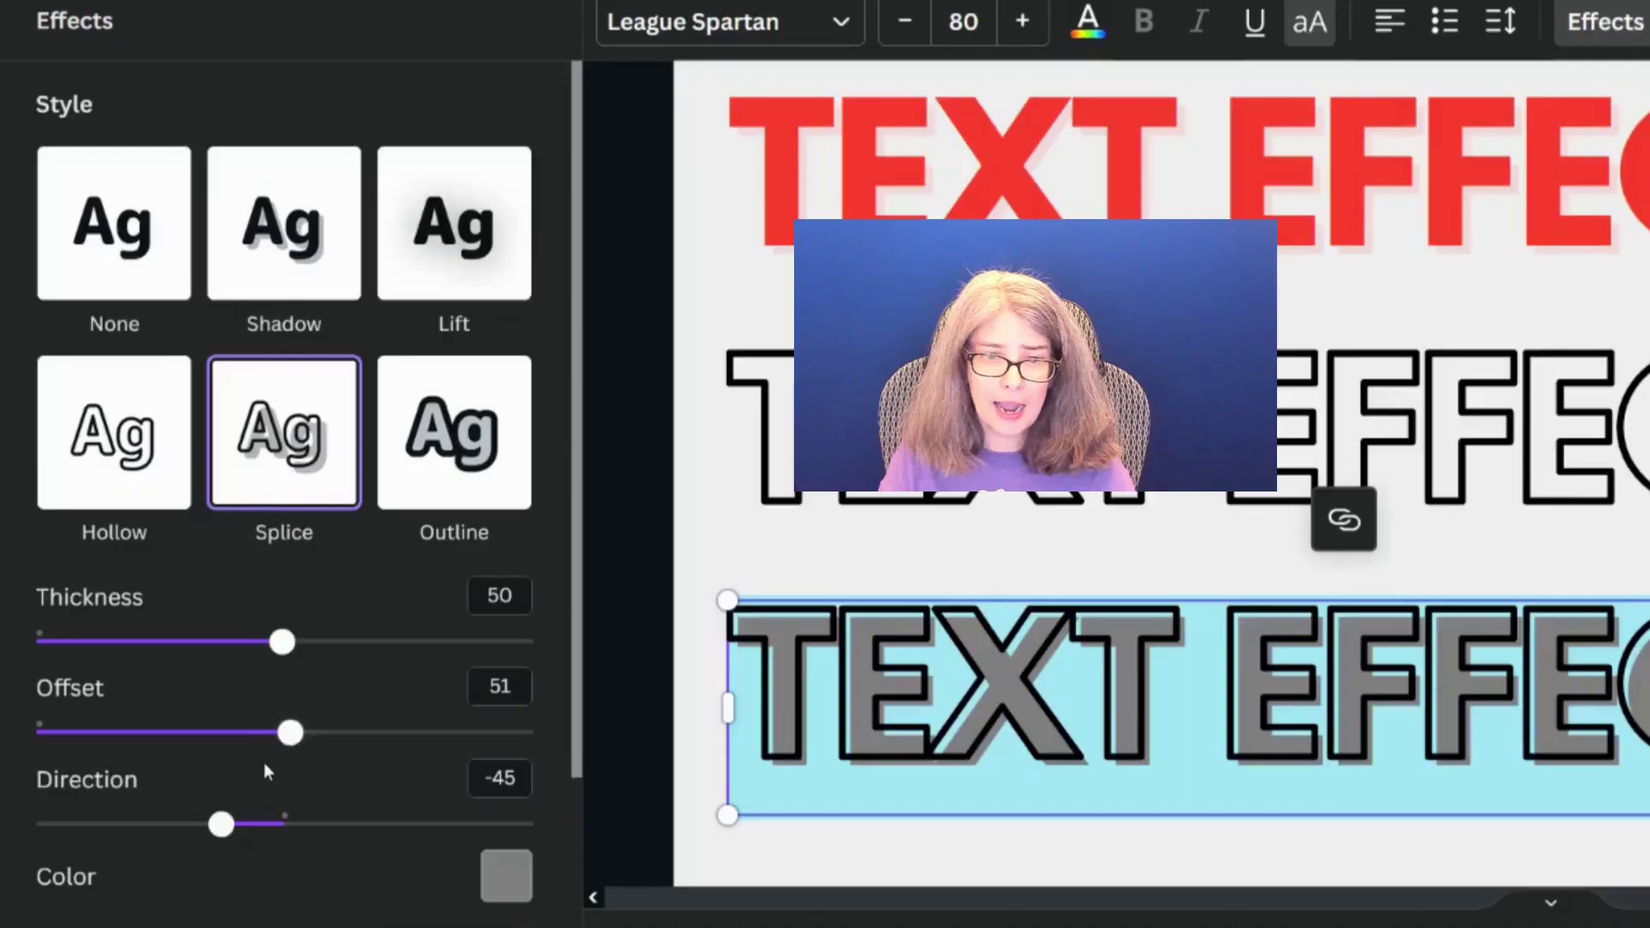
{"action": "left_click_drag", "start_coordinate": [284, 732], "coordinate": [5, 723]}
{"action": "left_click", "coordinate": [945, 763]}
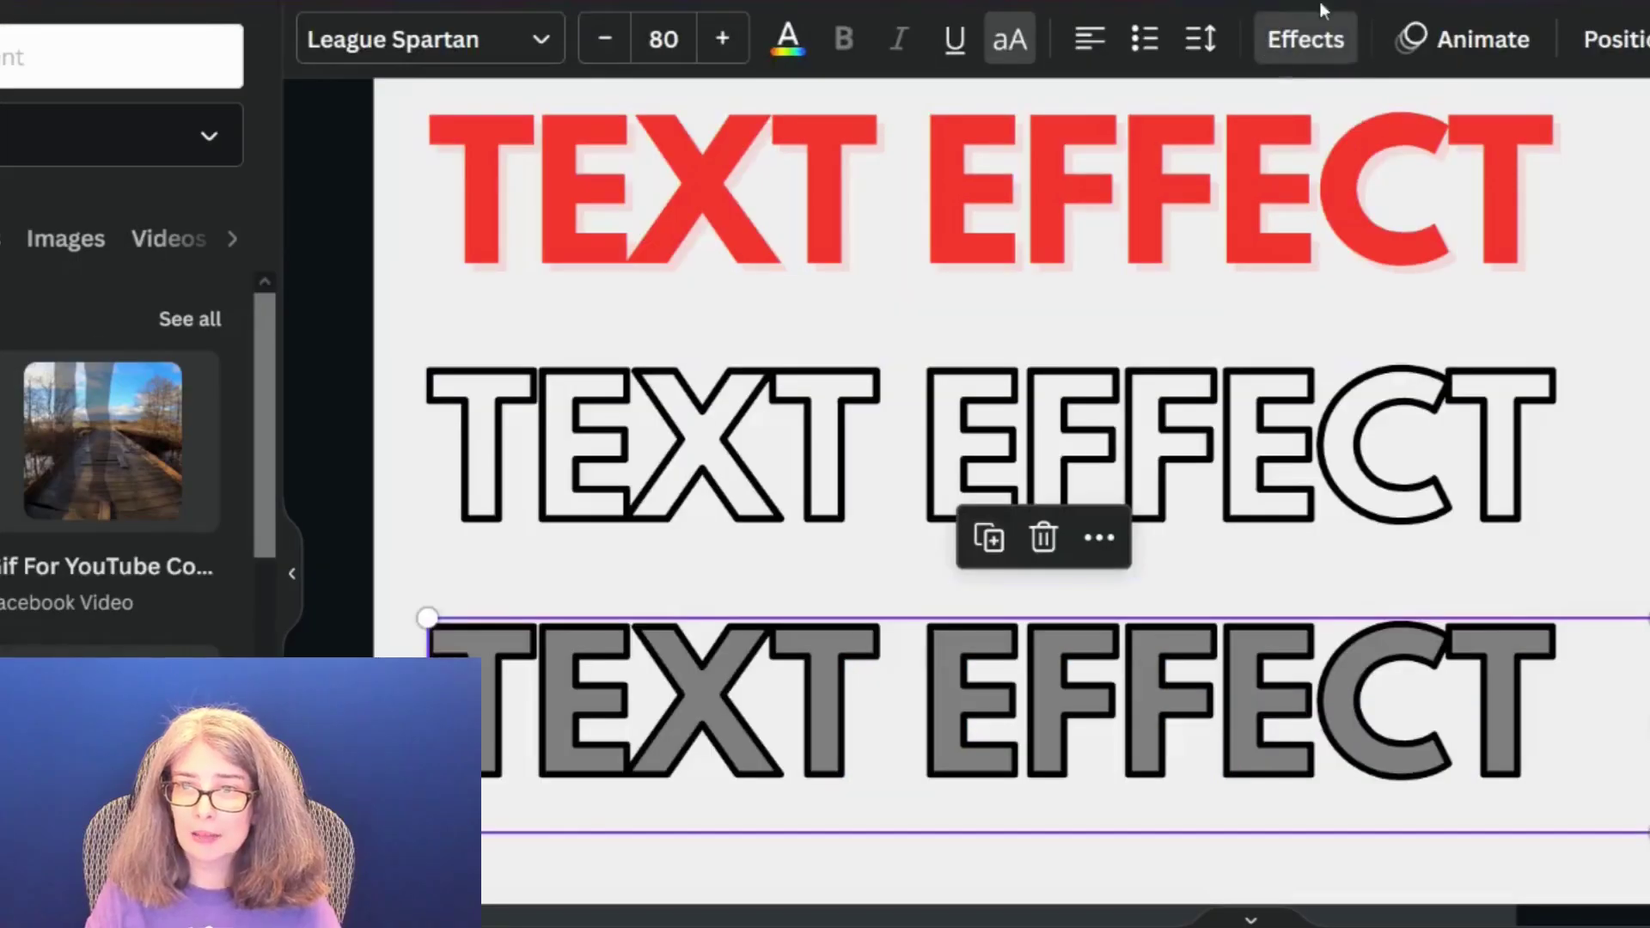
- Apply the Outline effect to the first TEXT EFFECT line on the next page
{"action": "left_click", "coordinate": [1604, 23]}
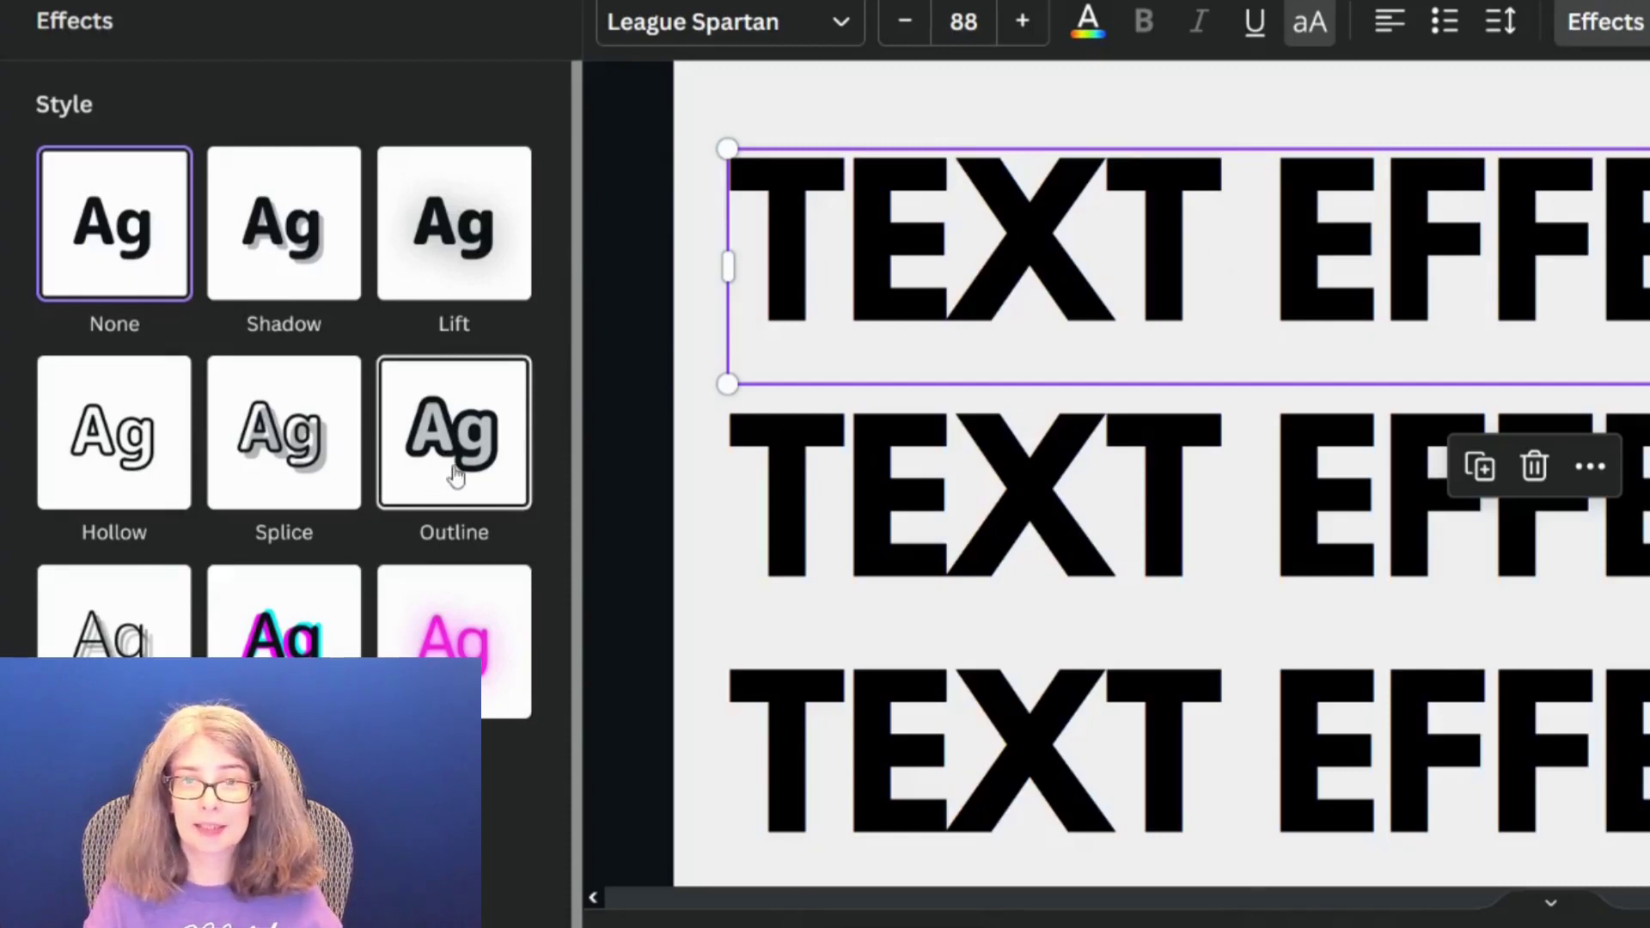
{"action": "left_click", "coordinate": [456, 475]}
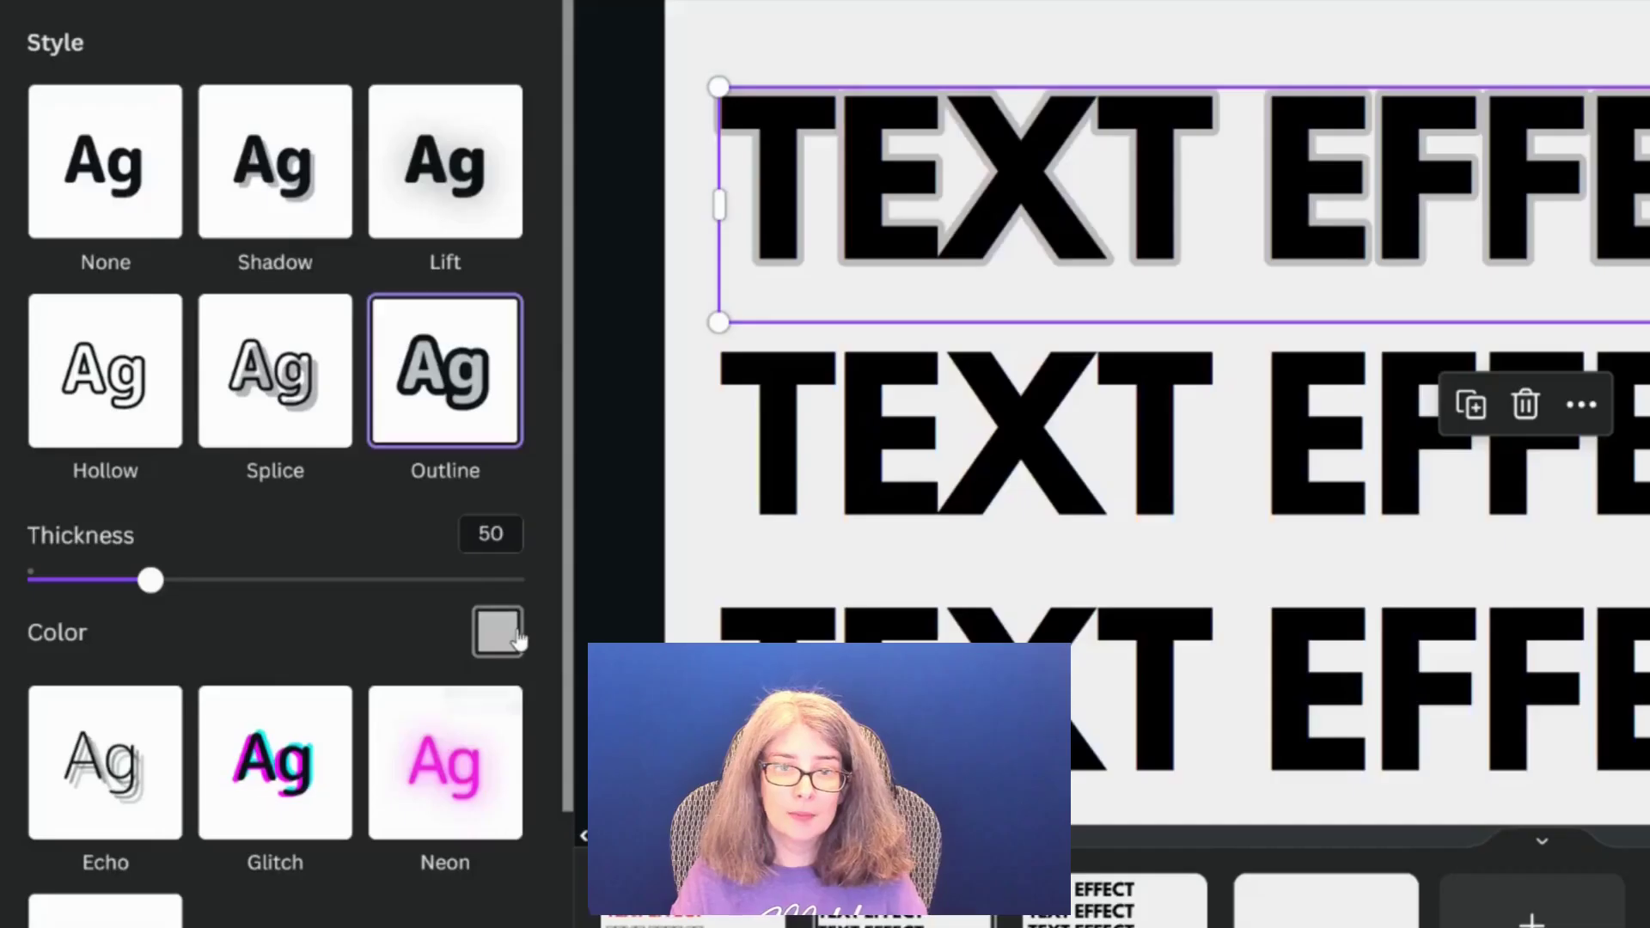
- Set the first TEXT EFFECT line's outline colour to Coral red #ff5757 and increase its thickness
{"action": "left_click", "coordinate": [81, 752]}
{"action": "left_click", "coordinate": [296, 242]}
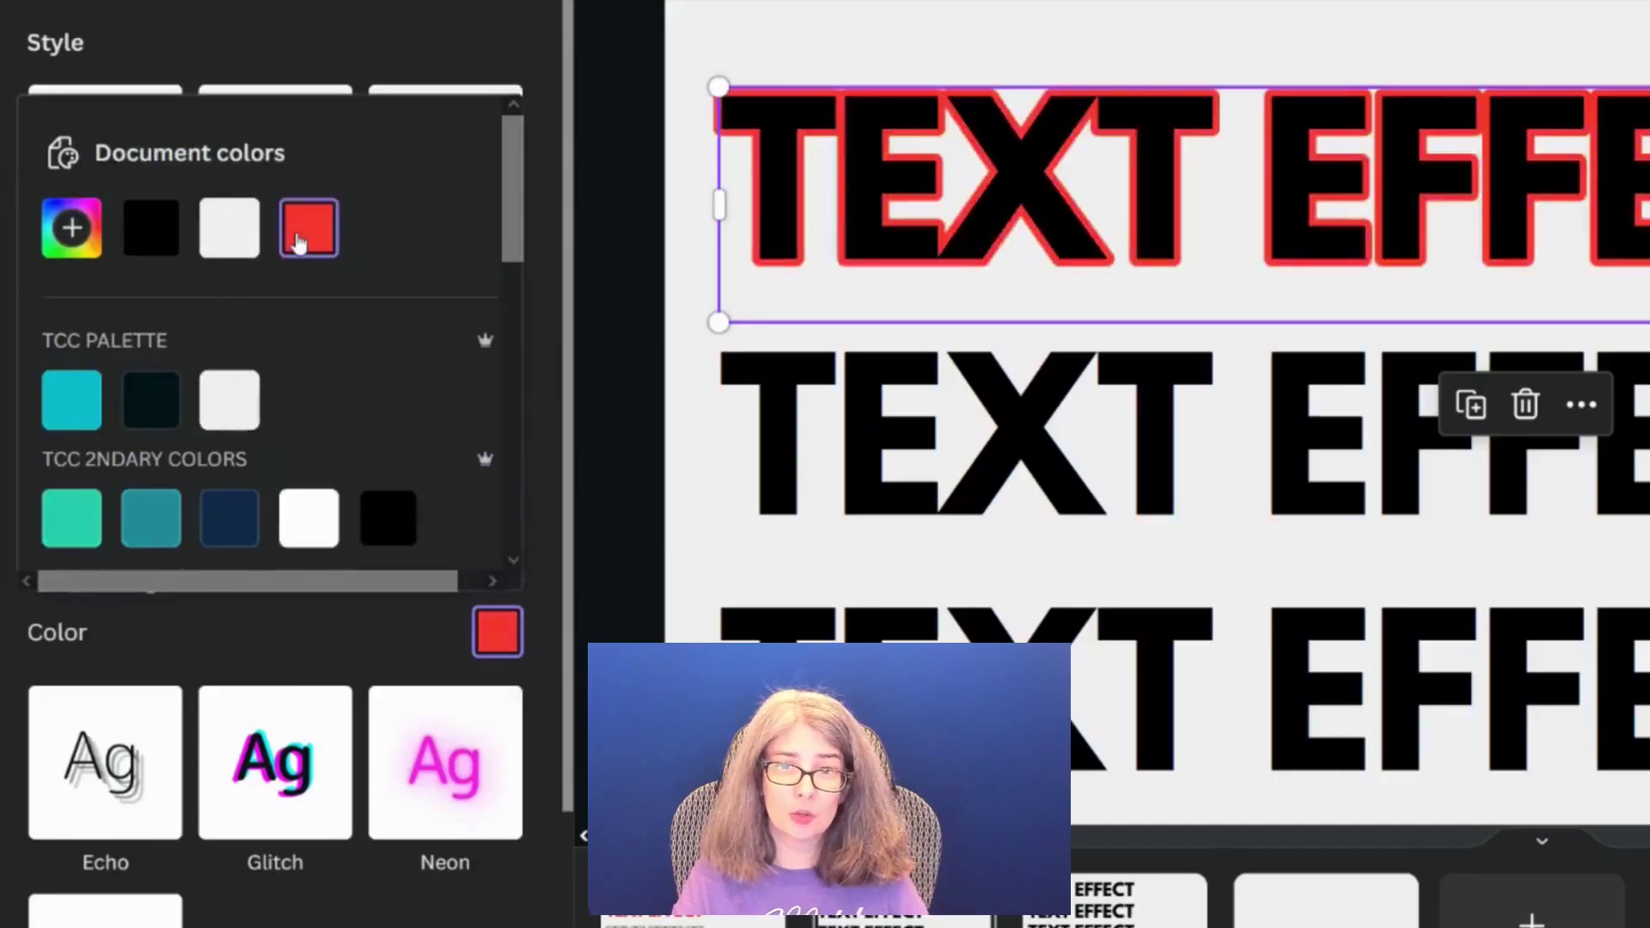
{"action": "scroll", "coordinate": [215, 327], "scroll_direction": "down", "scroll_amount": 5}
{"action": "left_click", "coordinate": [140, 378]}
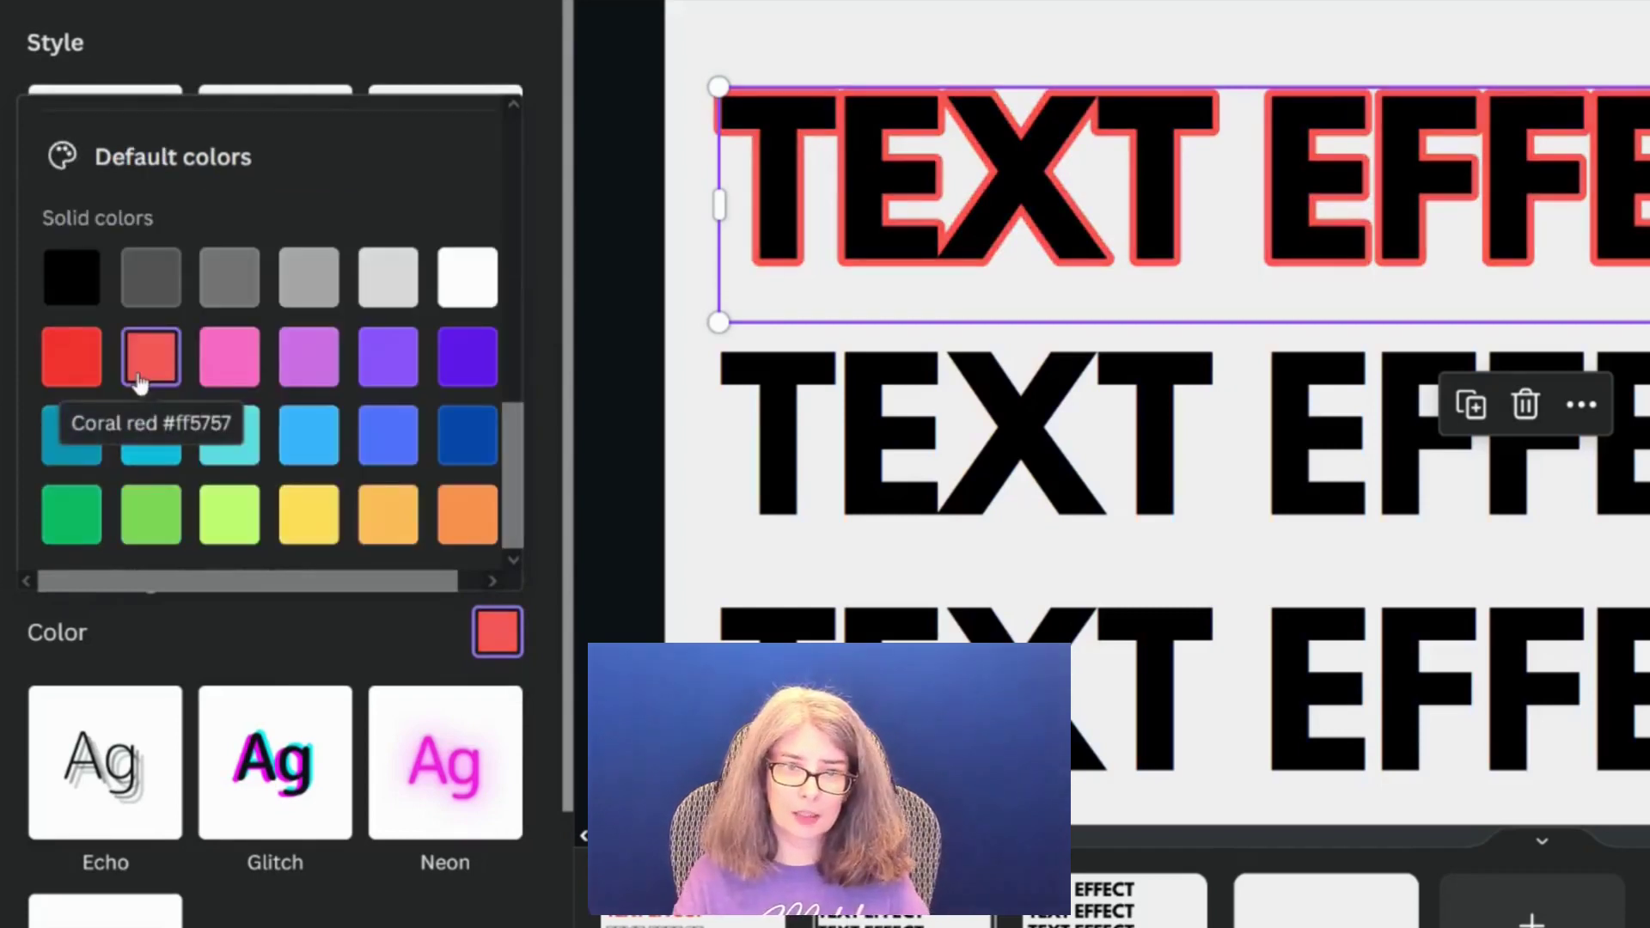
{"action": "scroll", "coordinate": [435, 254], "scroll_direction": "up", "scroll_amount": 5}
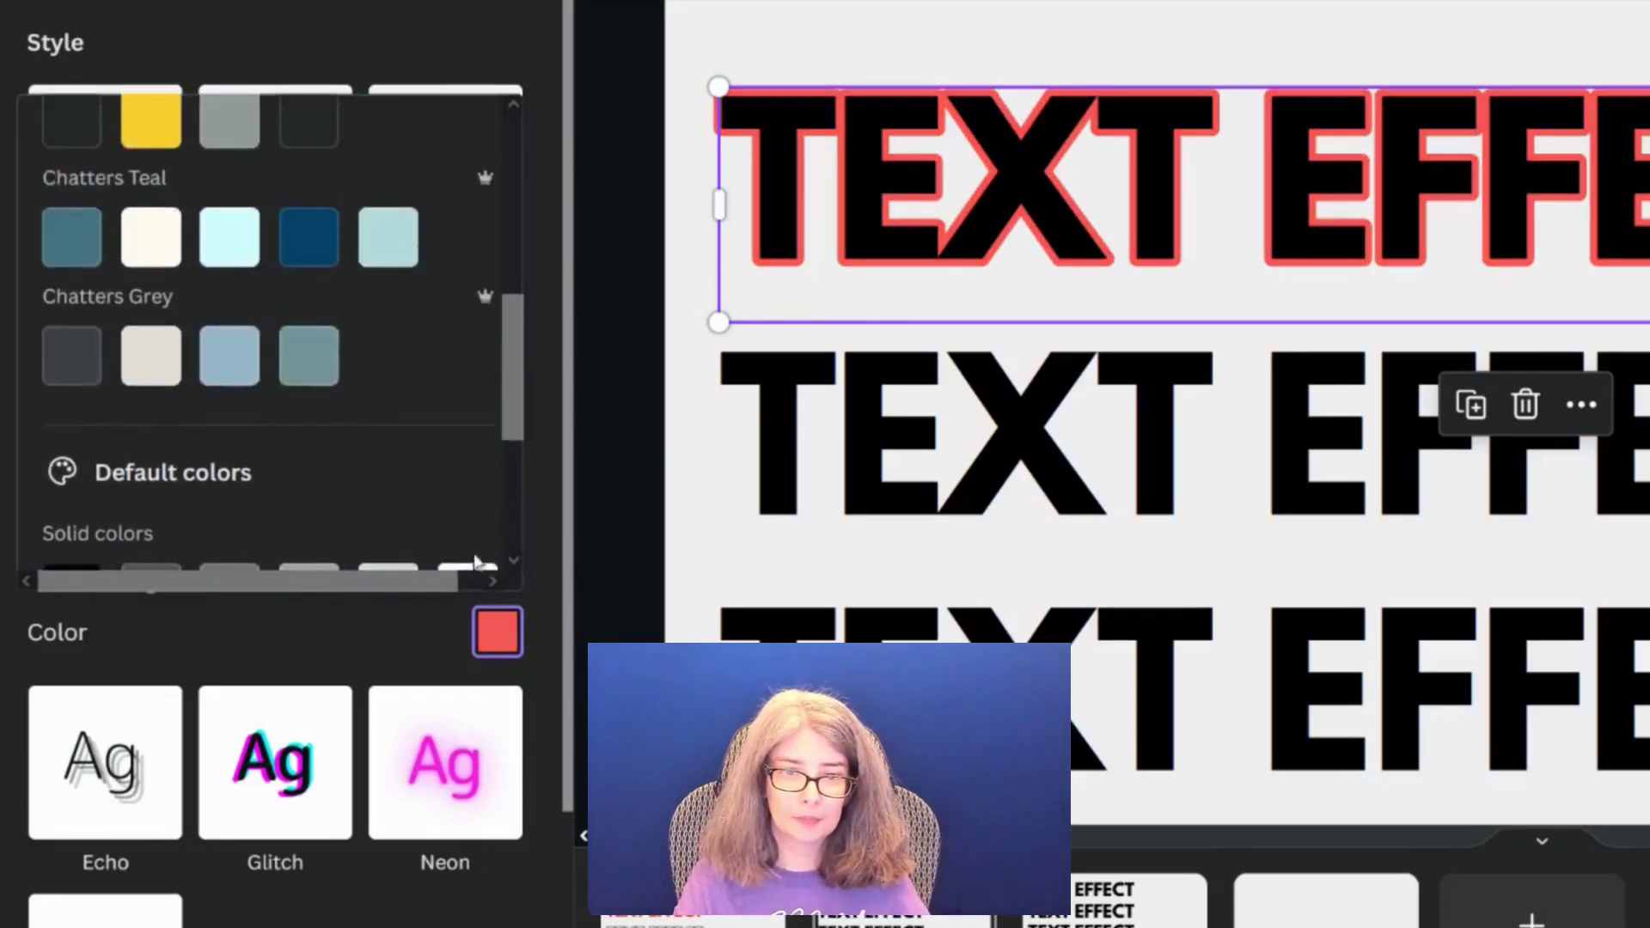
{"action": "left_click", "coordinate": [153, 602]}
{"action": "left_click_drag", "start_coordinate": [173, 599], "coordinate": [550, 592]}
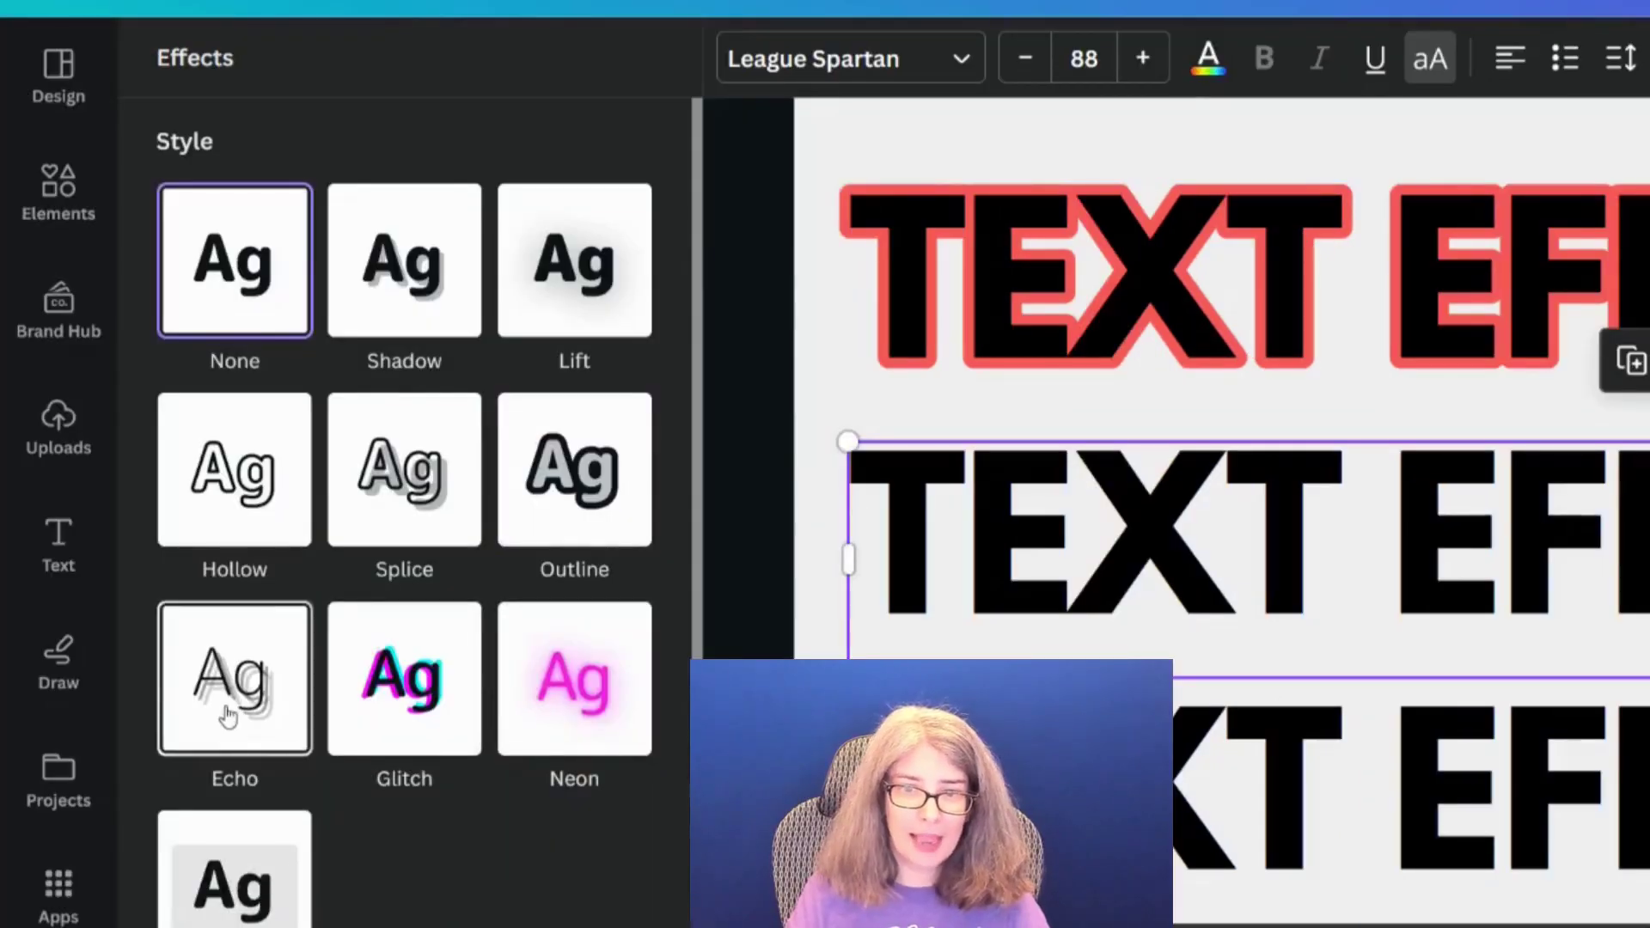
- Apply the Echo effect to the second TEXT EFFECT line
{"action": "left_click", "coordinate": [231, 707]}
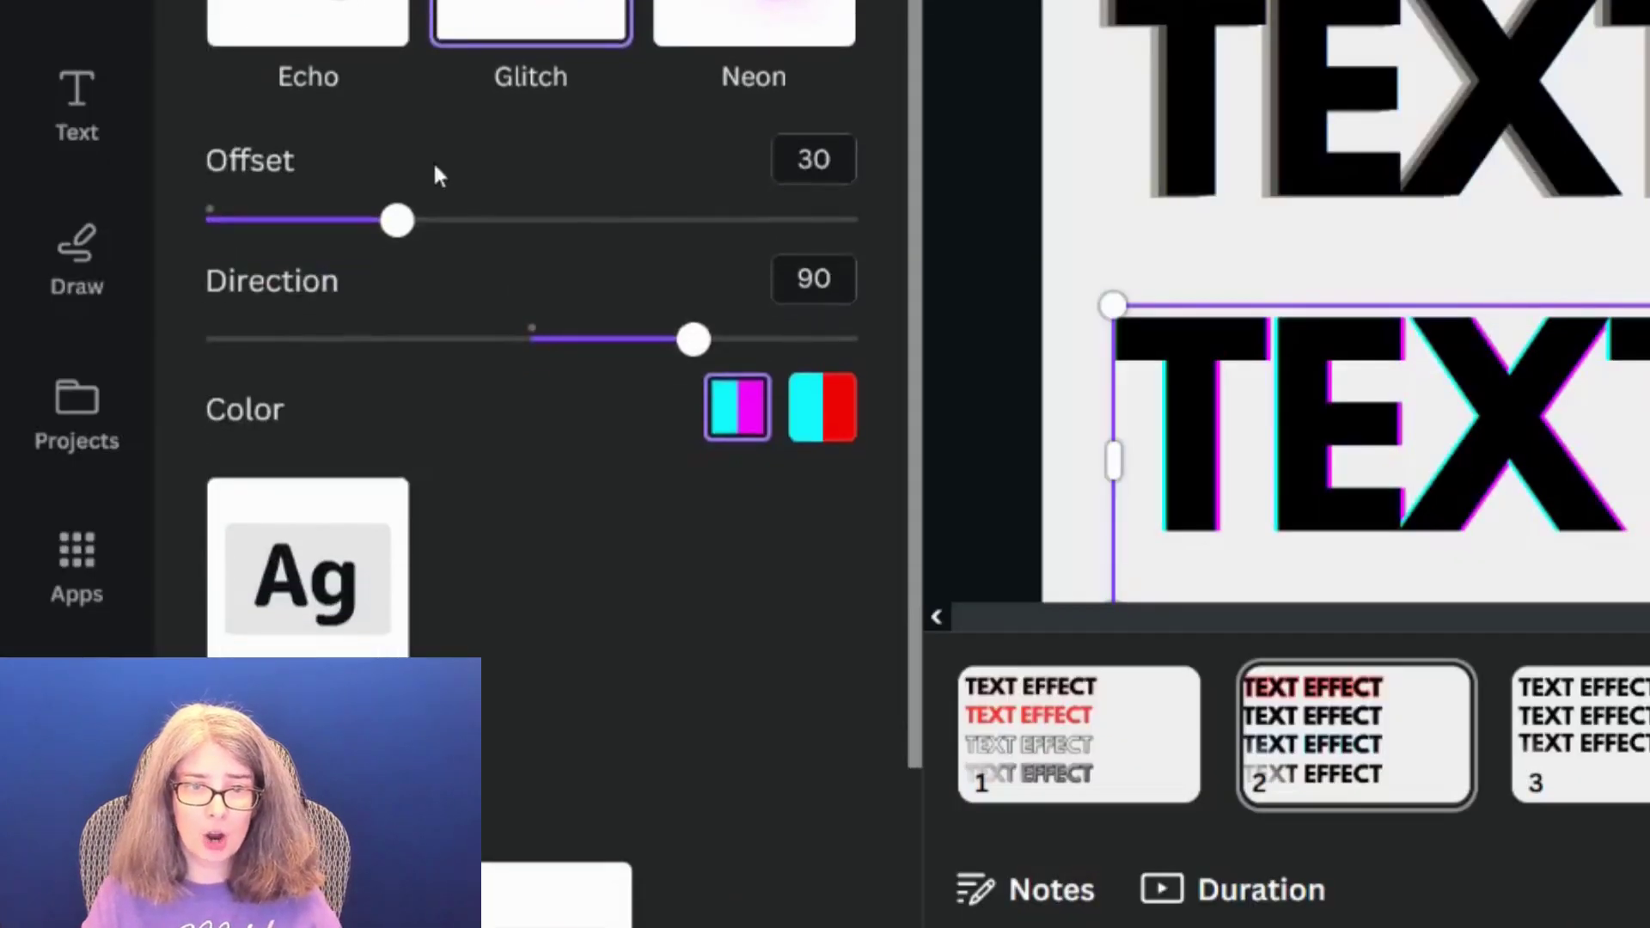
- Set the third line's Glitch effect to offset 77 and direction -106, trying both colour pairs and choosing cyan and red
{"action": "left_click_drag", "start_coordinate": [421, 240], "coordinate": [572, 228]}
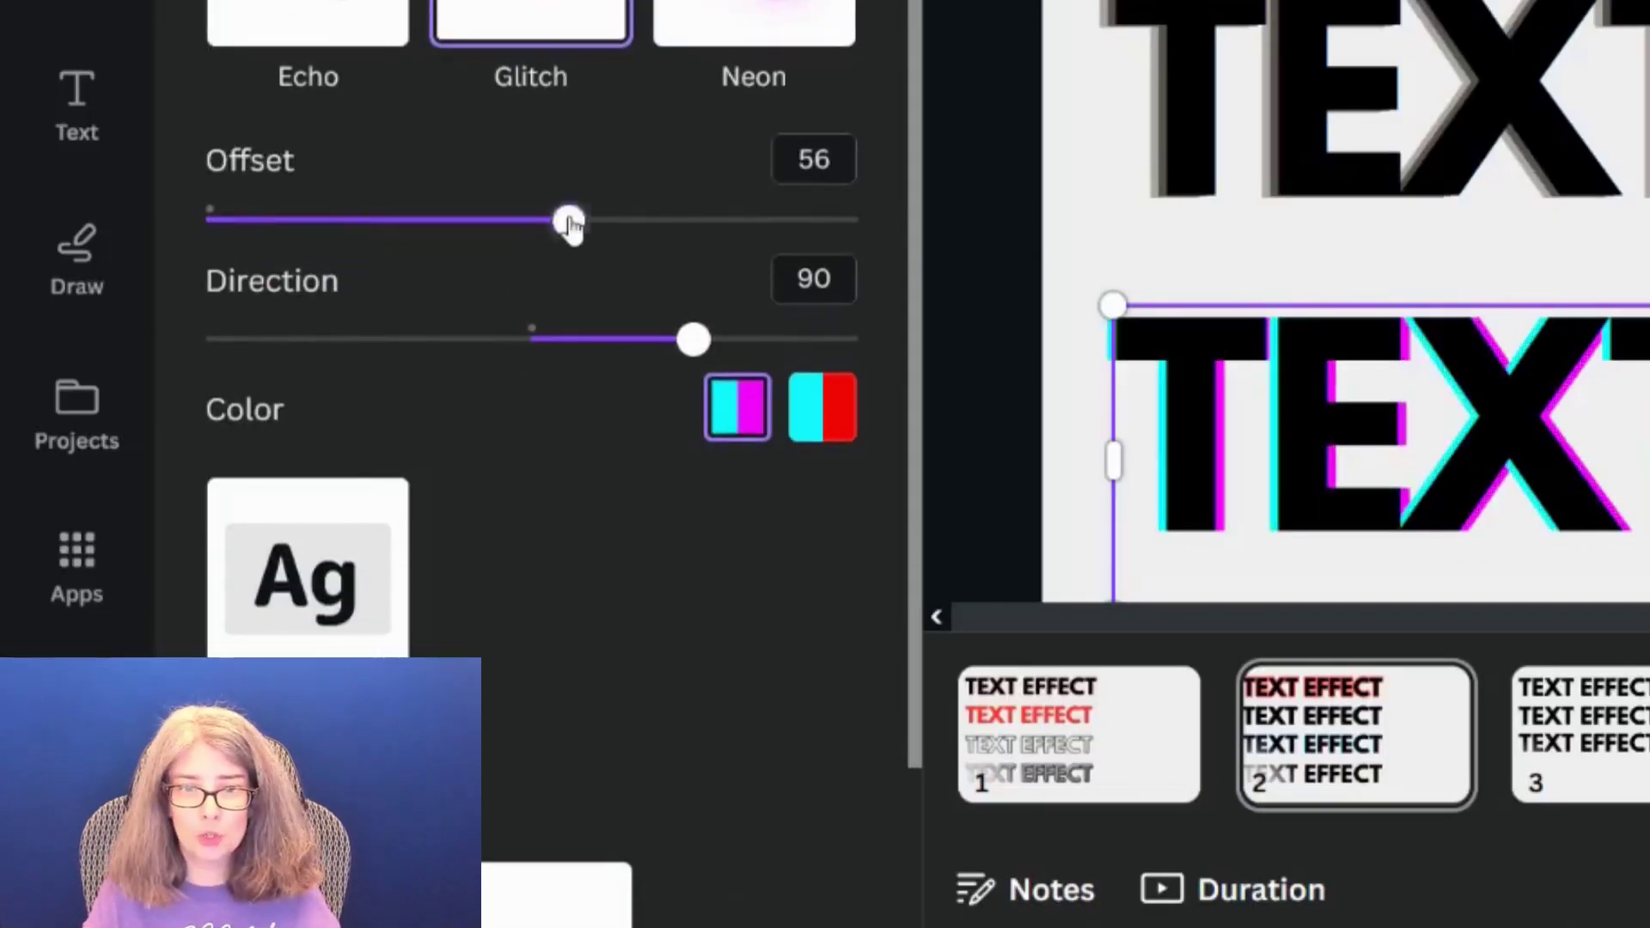
{"action": "left_click", "coordinate": [704, 242]}
{"action": "left_click", "coordinate": [346, 344]}
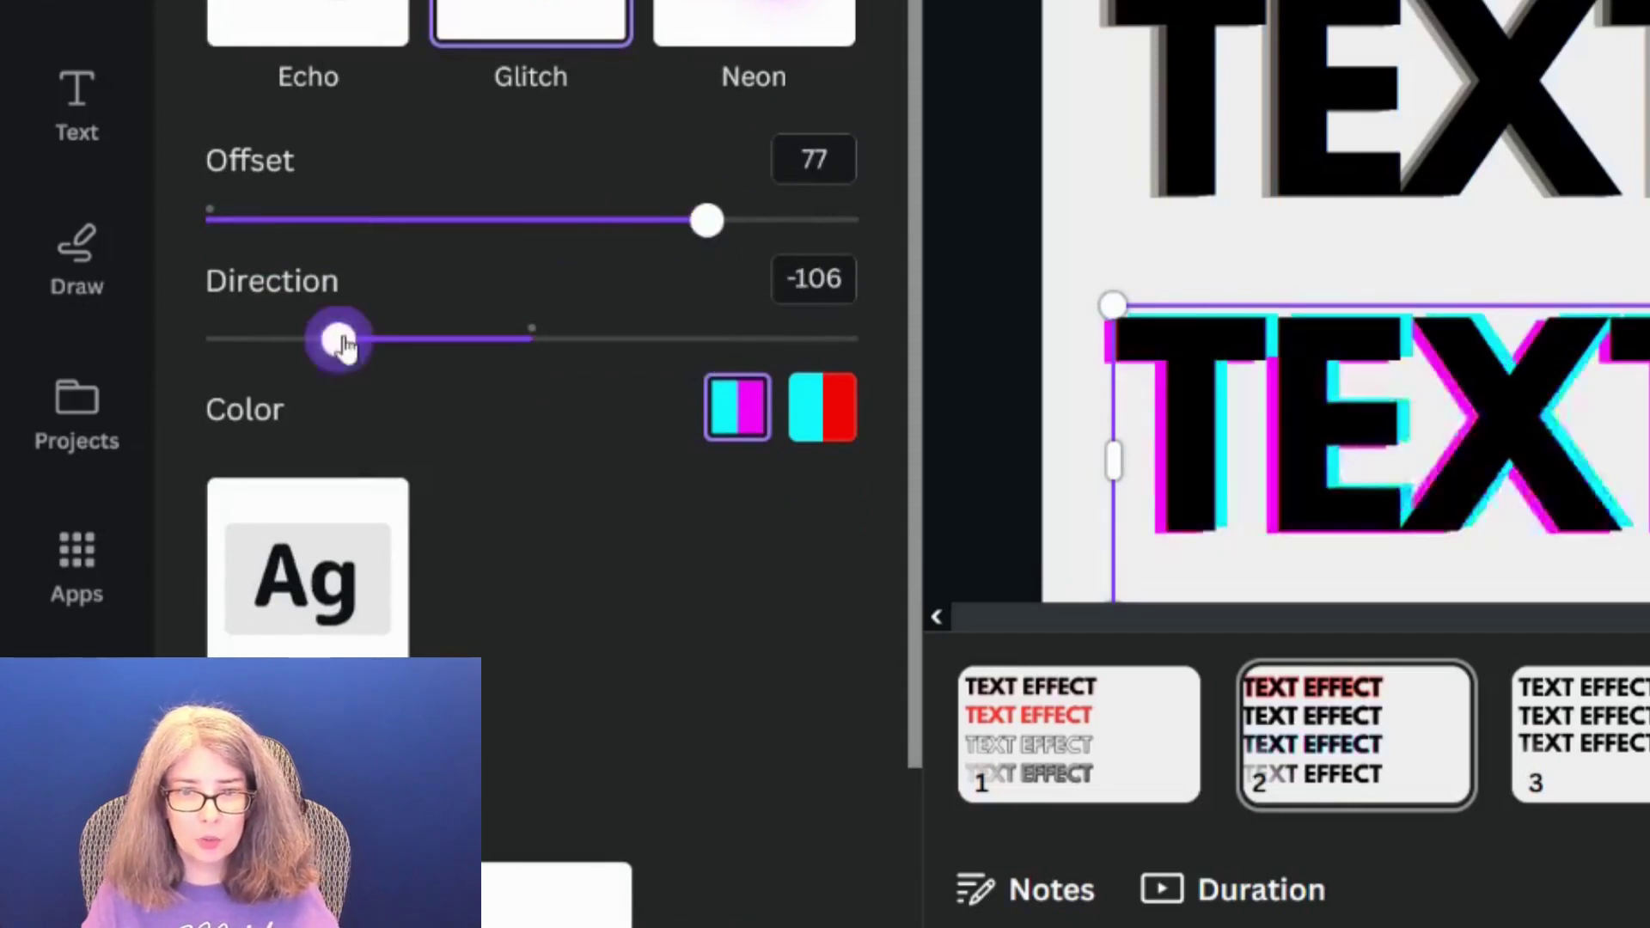
{"action": "left_click", "coordinate": [830, 430]}
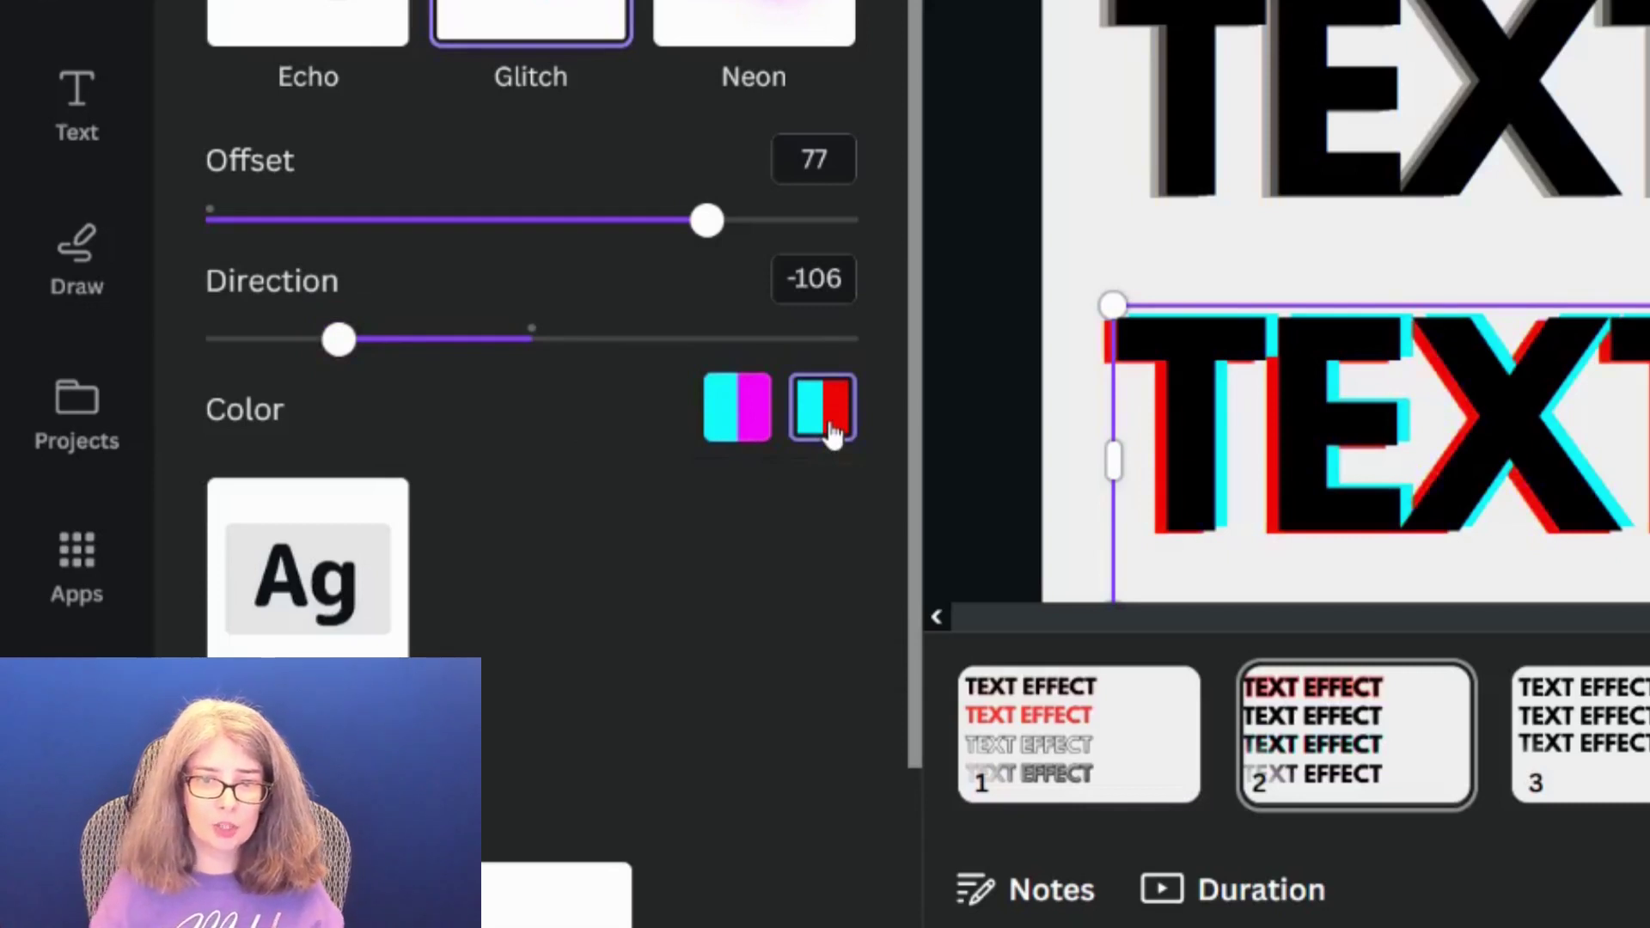
{"action": "left_click", "coordinate": [744, 429]}
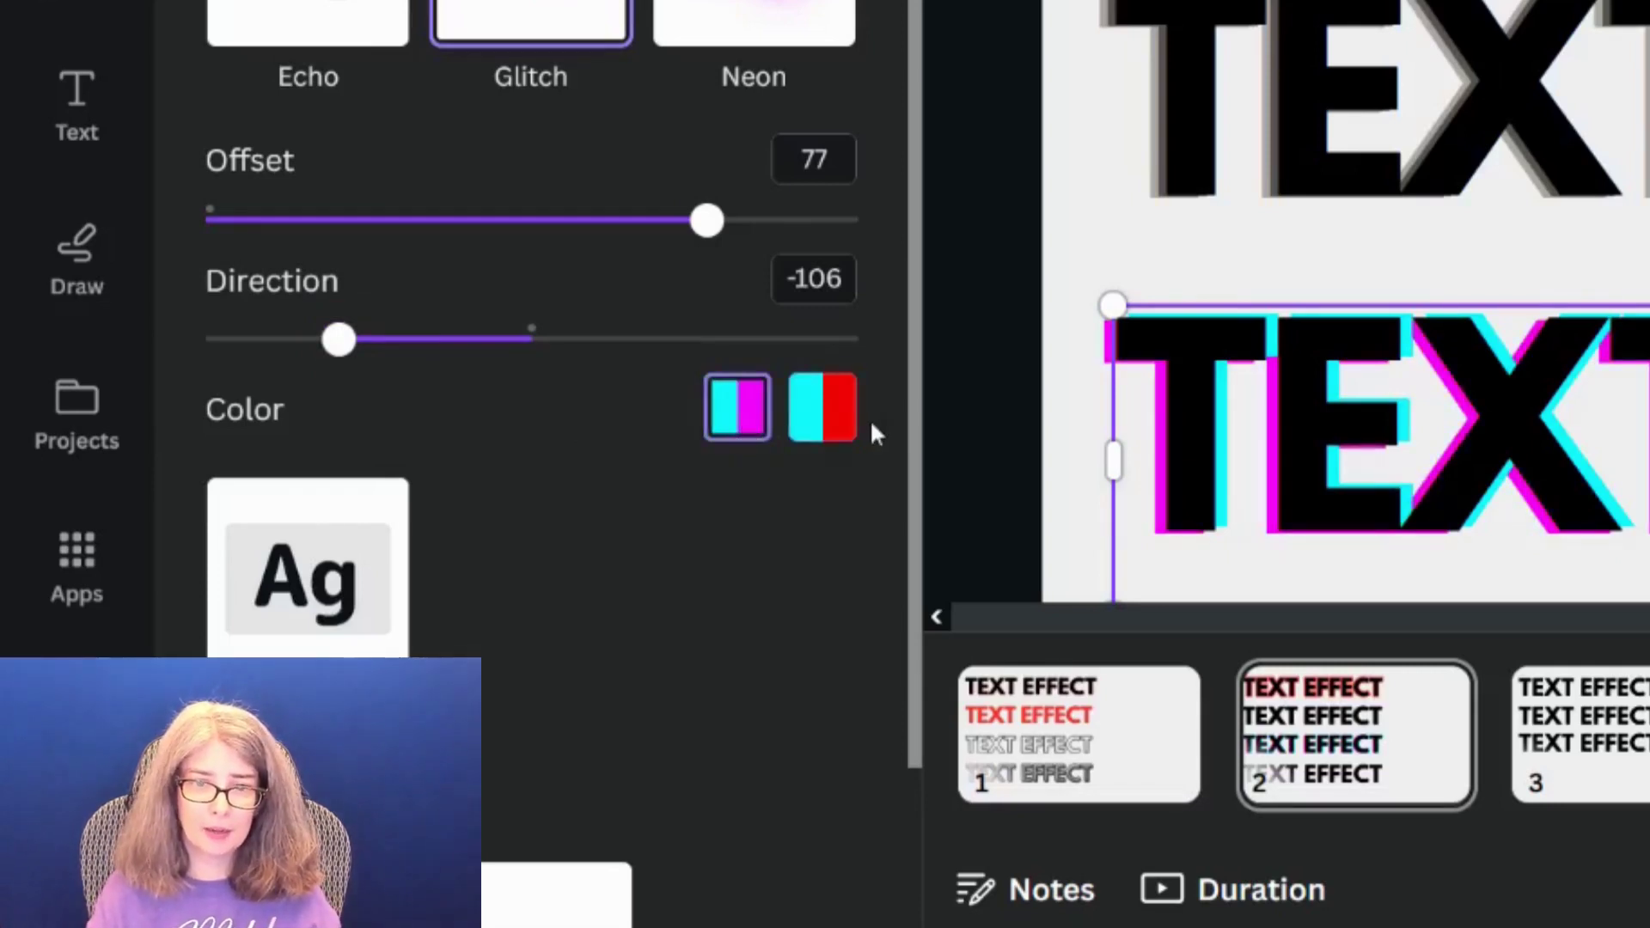
{"action": "left_click", "coordinate": [827, 417]}
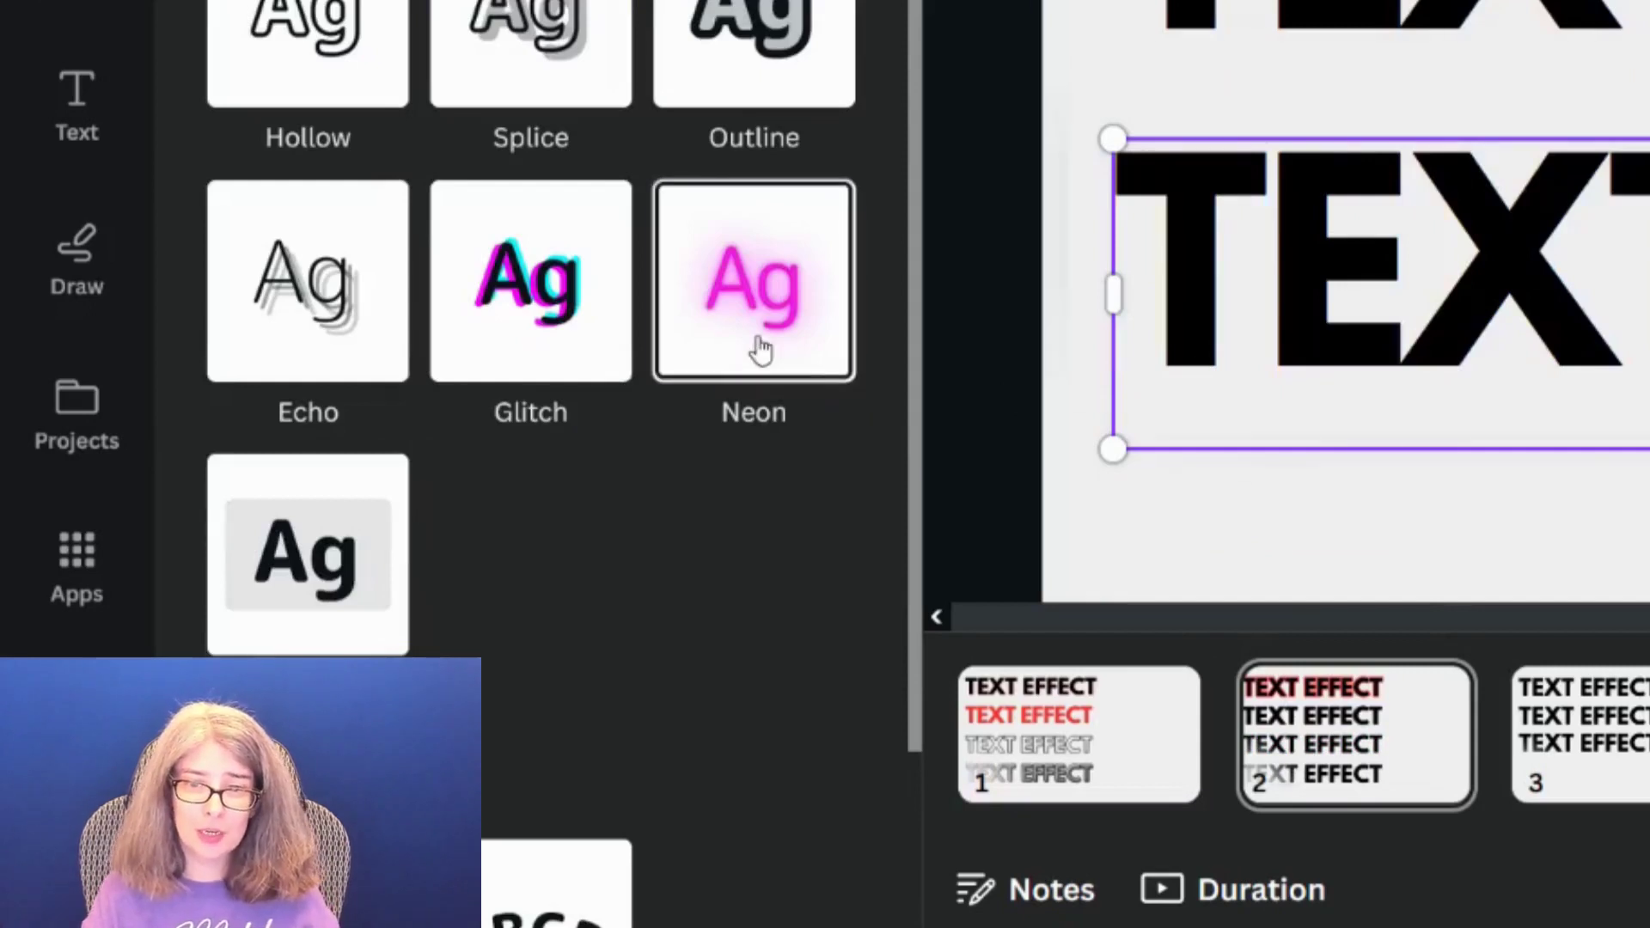
- Apply the Neon effect to the fourth TEXT EFFECT line and colour its text red
{"action": "left_click", "coordinate": [760, 350]}
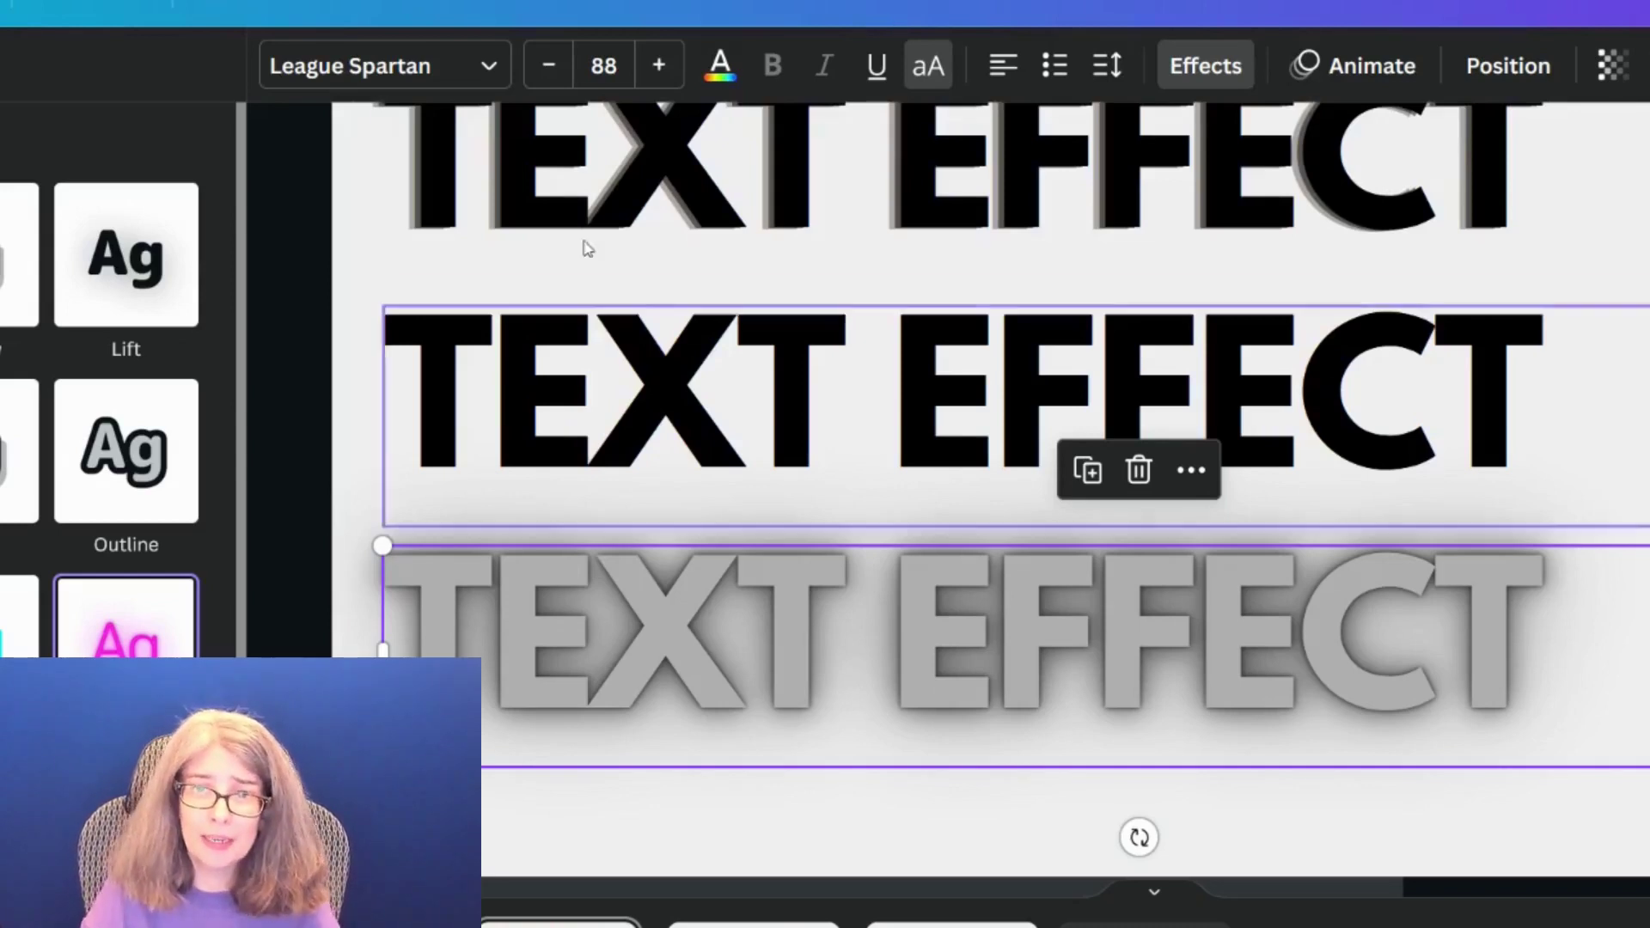
{"action": "left_click", "coordinate": [720, 65]}
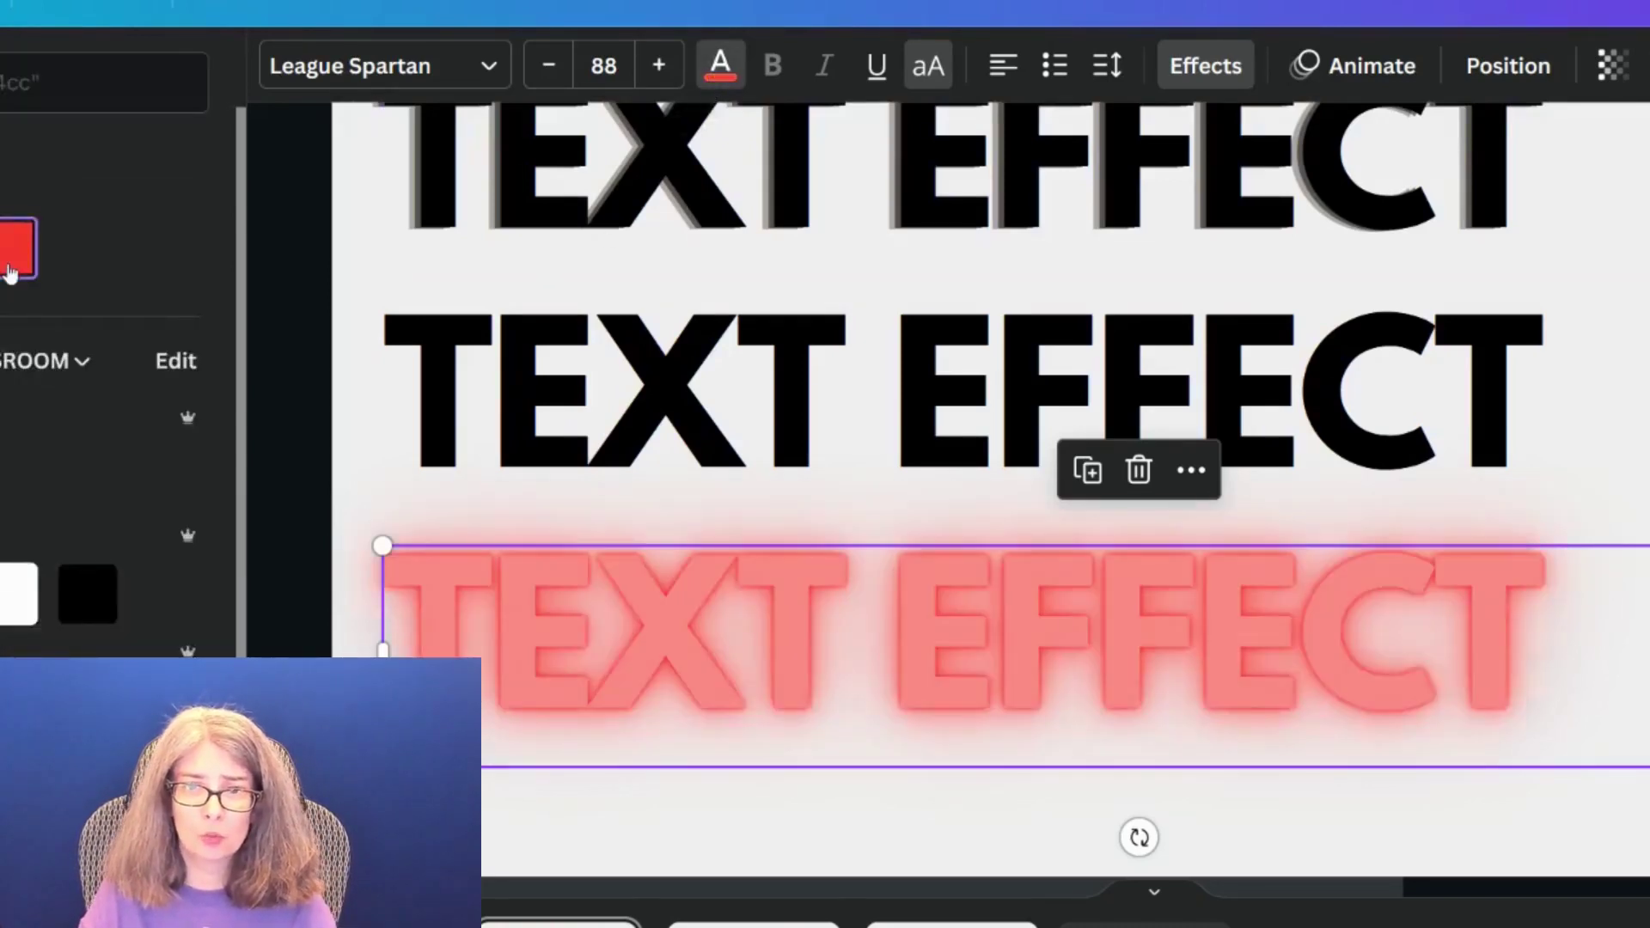
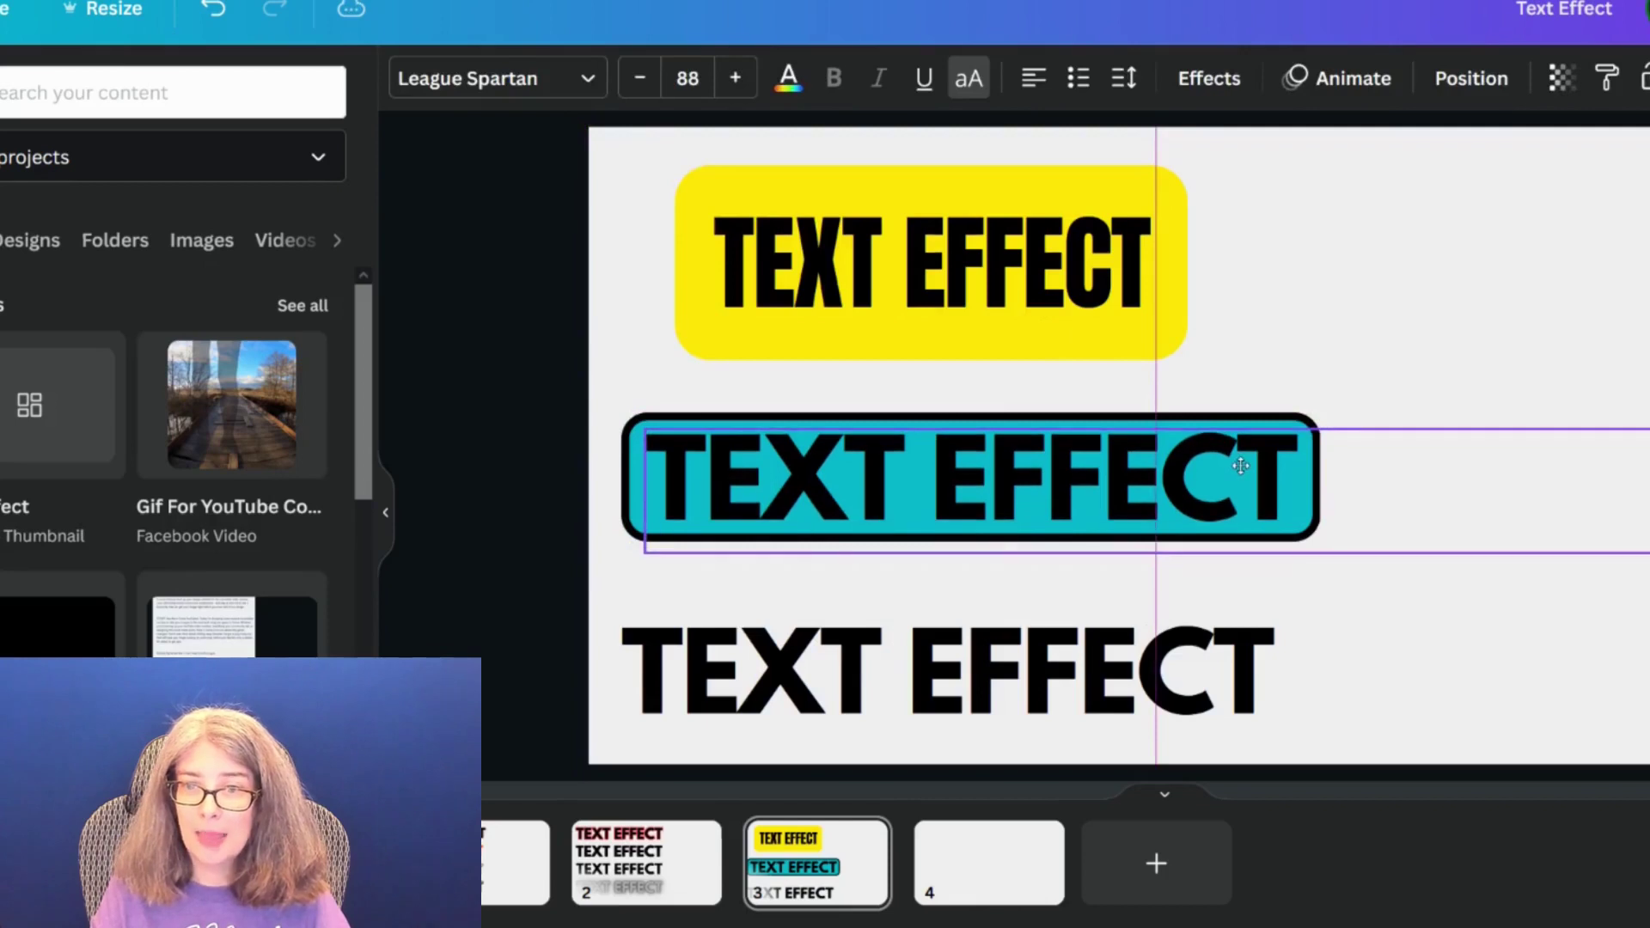
- Remove the teal rounded background from behind the middle TEXT EFFECT line on page 3
{"action": "left_click", "coordinate": [1410, 309]}
{"action": "left_click", "coordinate": [1478, 371]}
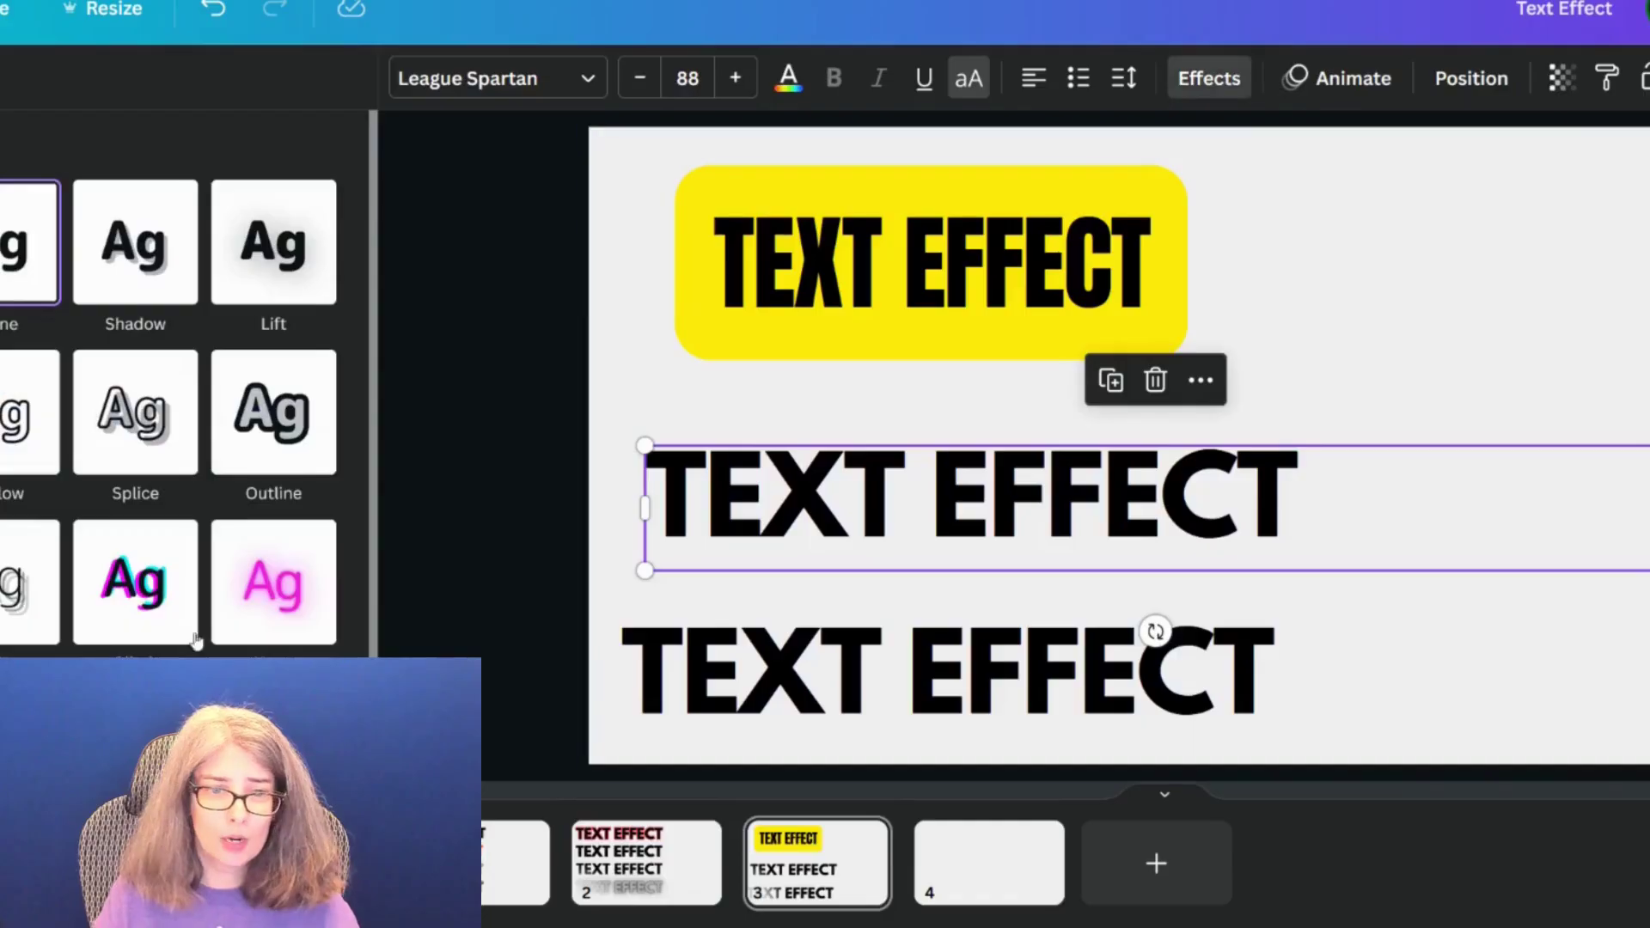
- Give the middle TEXT EFFECT line a gentle curve below the yellow label and adjust its letter spacing
{"action": "scroll", "coordinate": [123, 656], "scroll_direction": "down", "scroll_amount": 3}
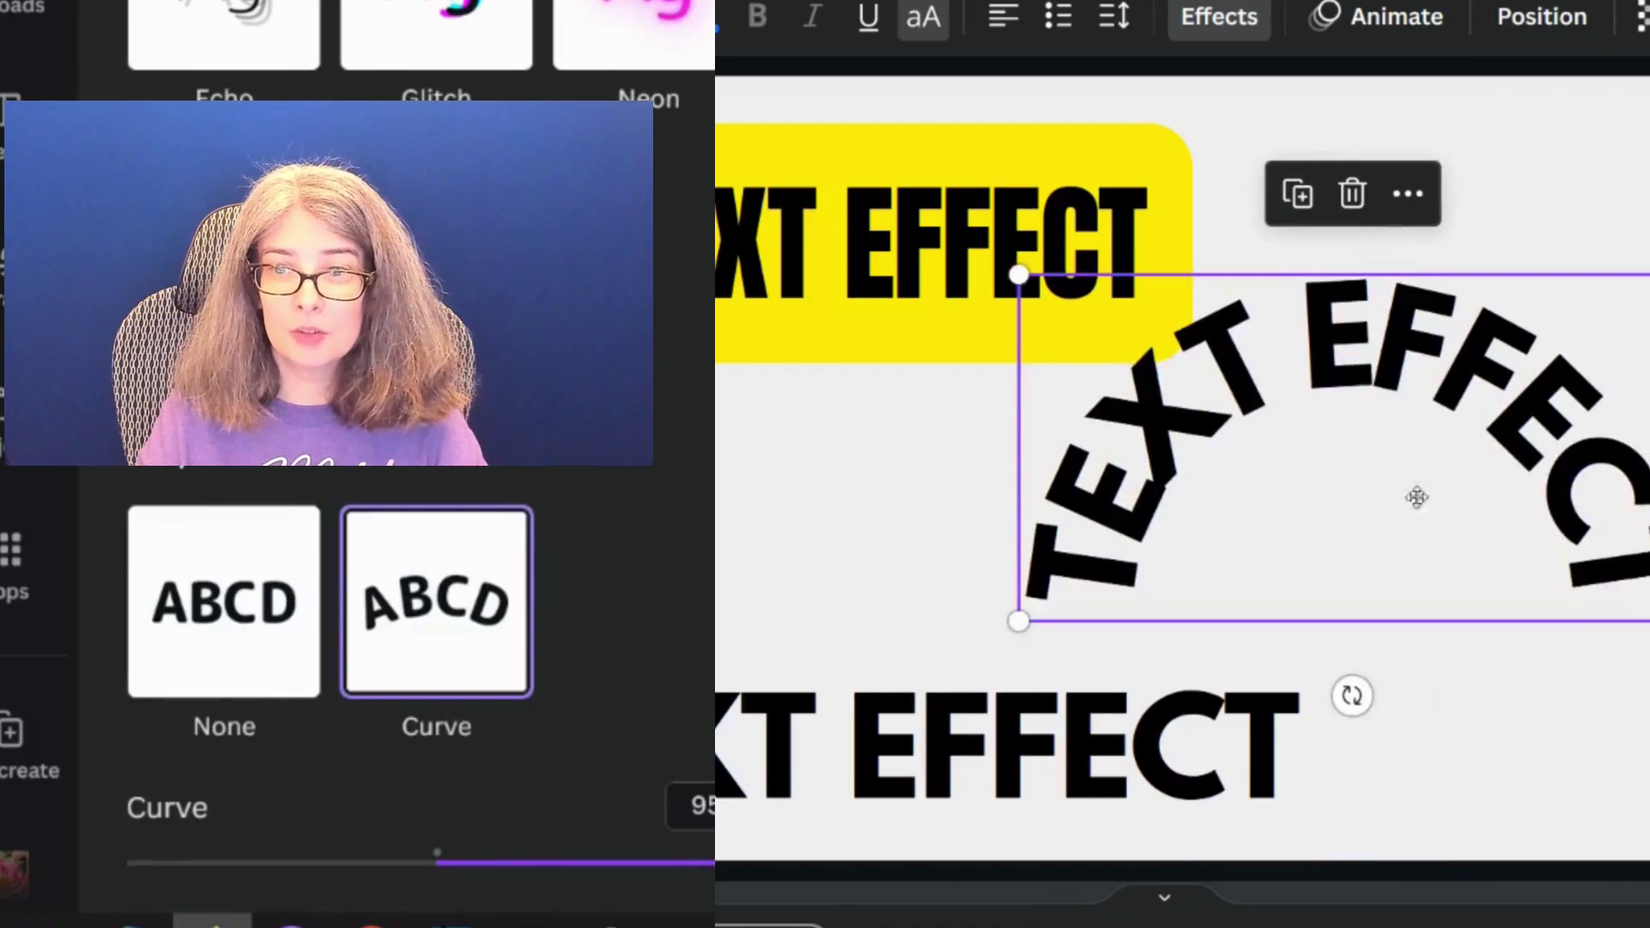
{"action": "left_click_drag", "start_coordinate": [1415, 493], "coordinate": [1364, 519]}
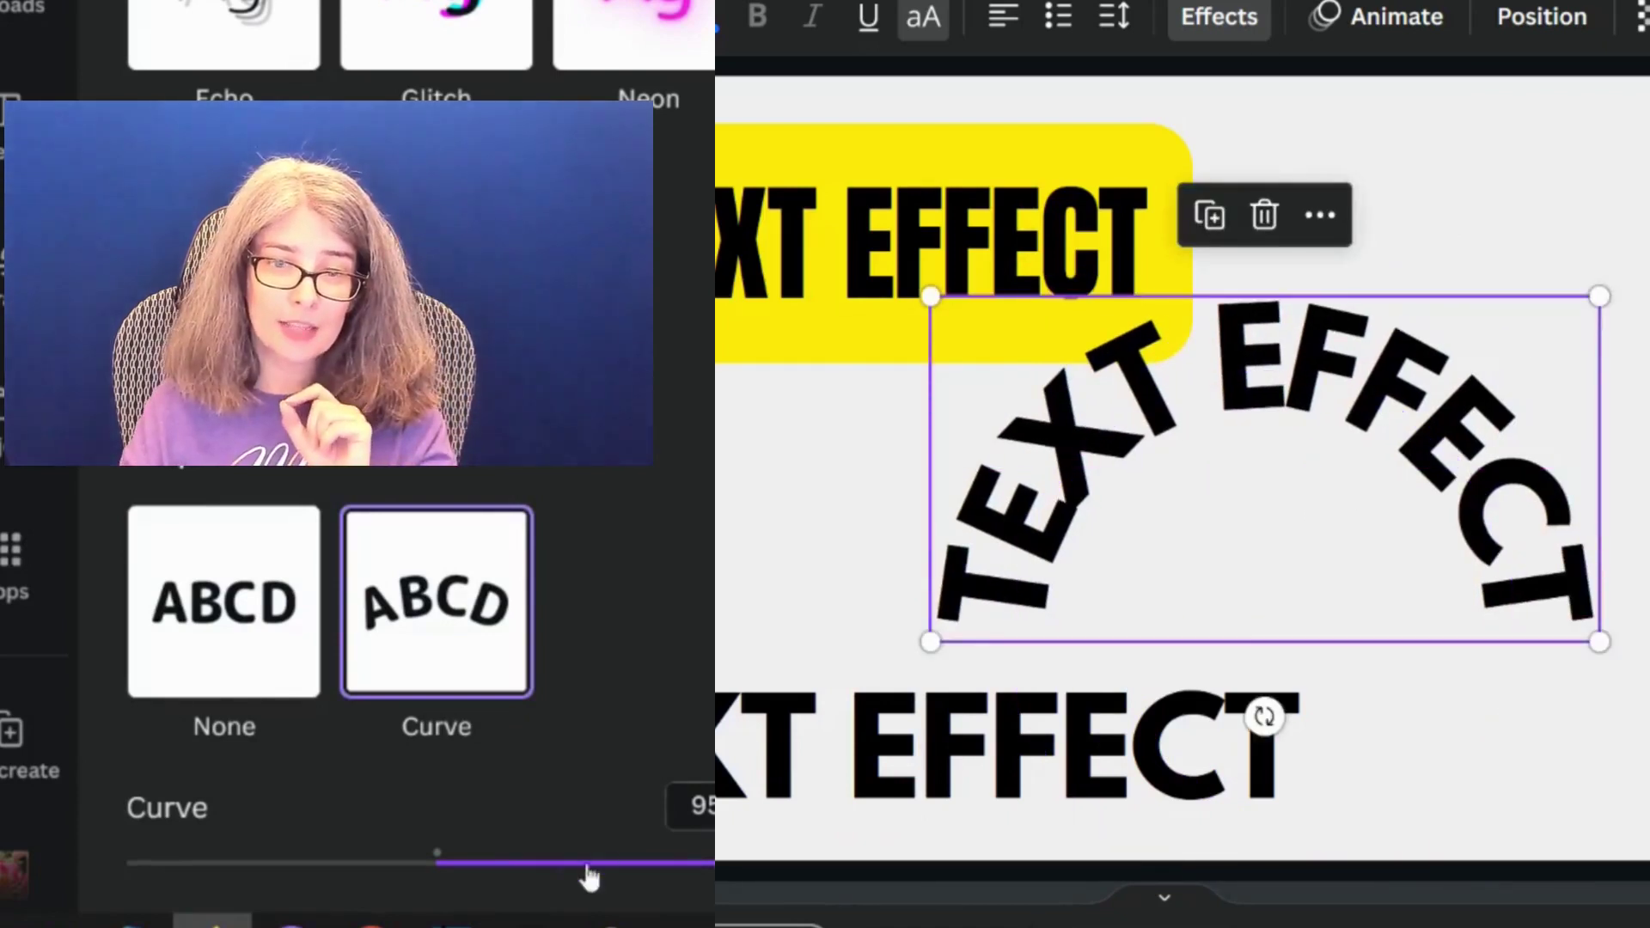
{"action": "mouse_move", "coordinate": [588, 877]}
{"action": "left_mouse_down"}
{"action": "mouse_move", "coordinate": [590, 862]}
{"action": "mouse_move", "coordinate": [626, 862]}
{"action": "mouse_move", "coordinate": [601, 866]}
{"action": "left_mouse_up"}
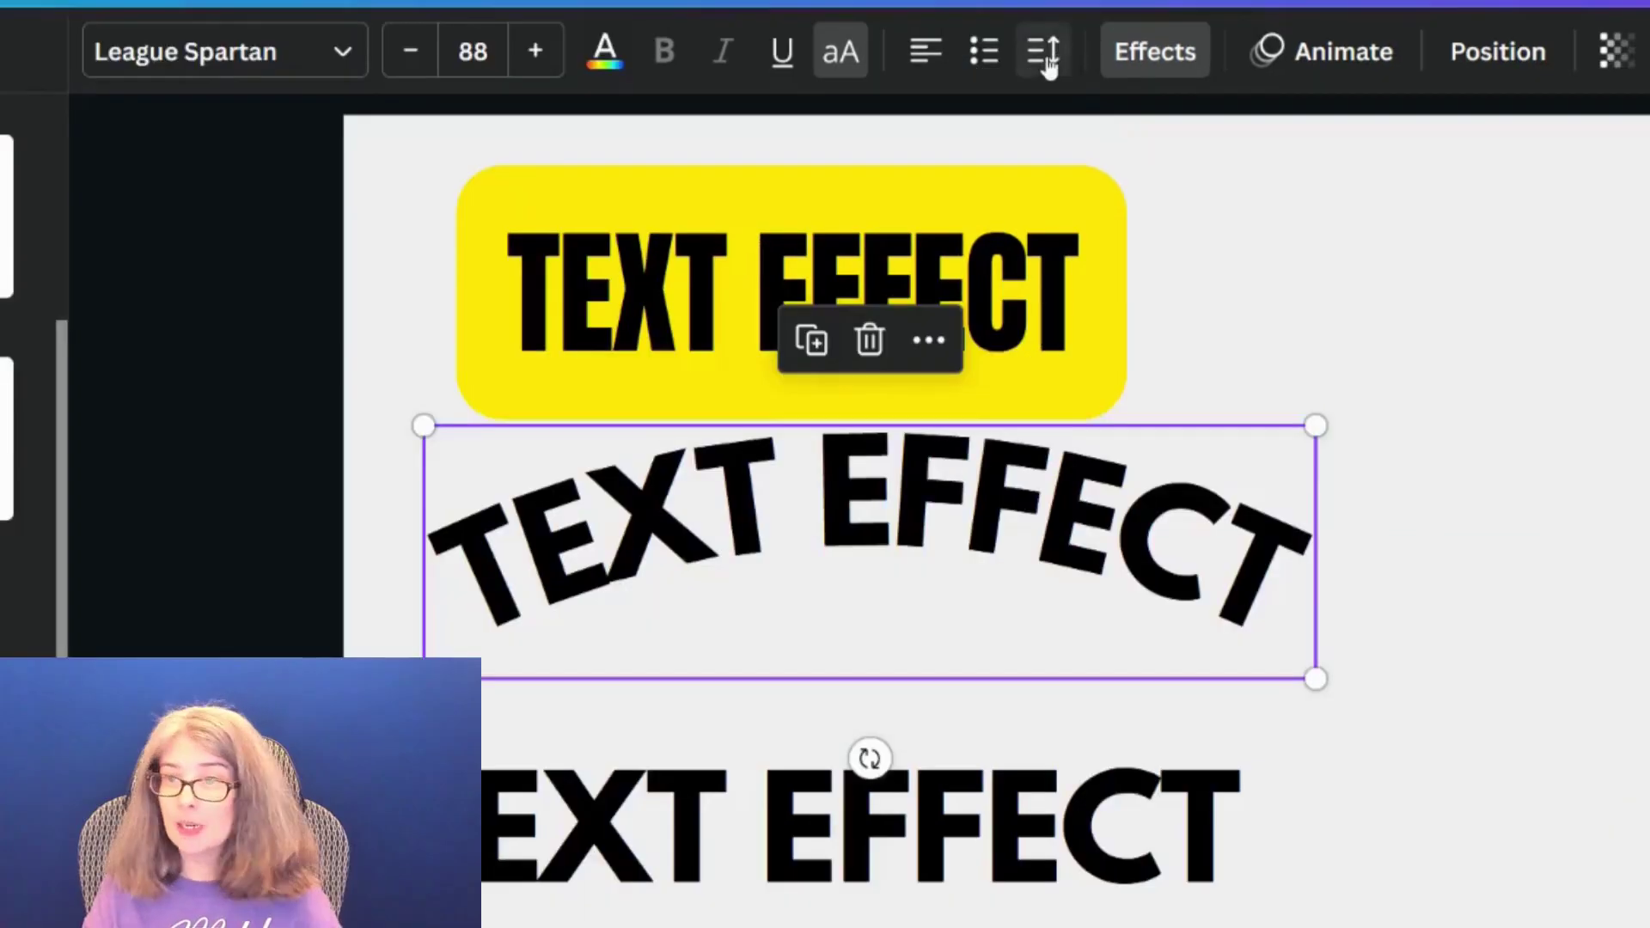
{"action": "left_click", "coordinate": [1046, 54]}
{"action": "left_click_drag", "start_coordinate": [1146, 204], "coordinate": [1179, 208]}
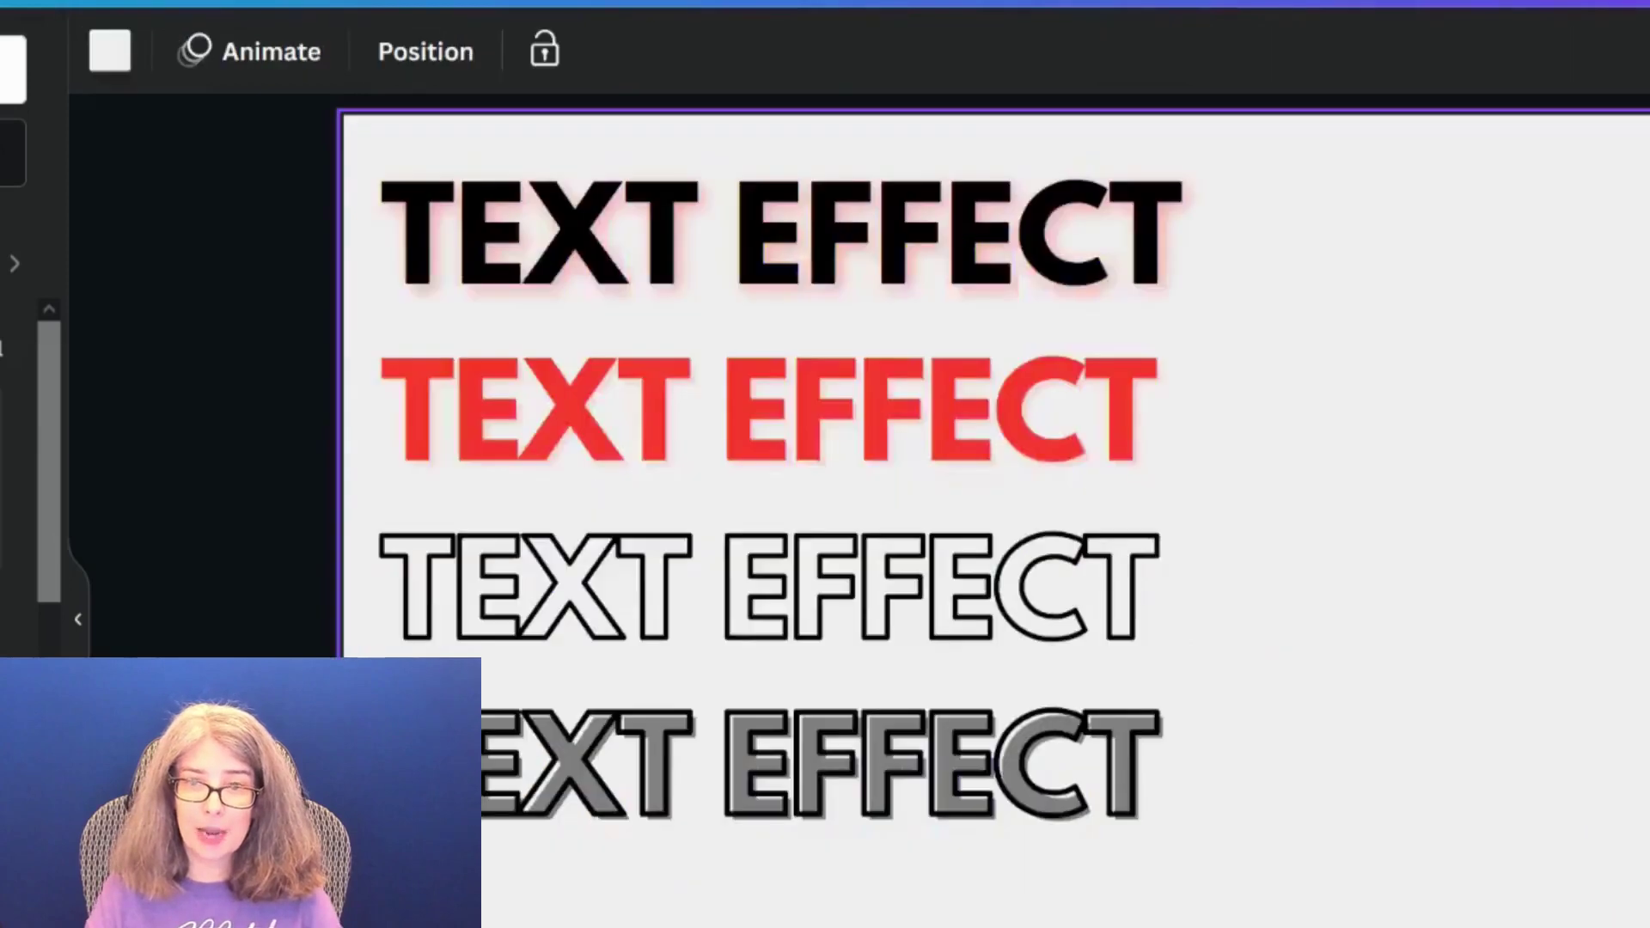
- Apply the Curve shape to the red TEXT EFFECT line on page 1 and make its arc gentler
{"action": "double_click", "coordinate": [656, 494]}
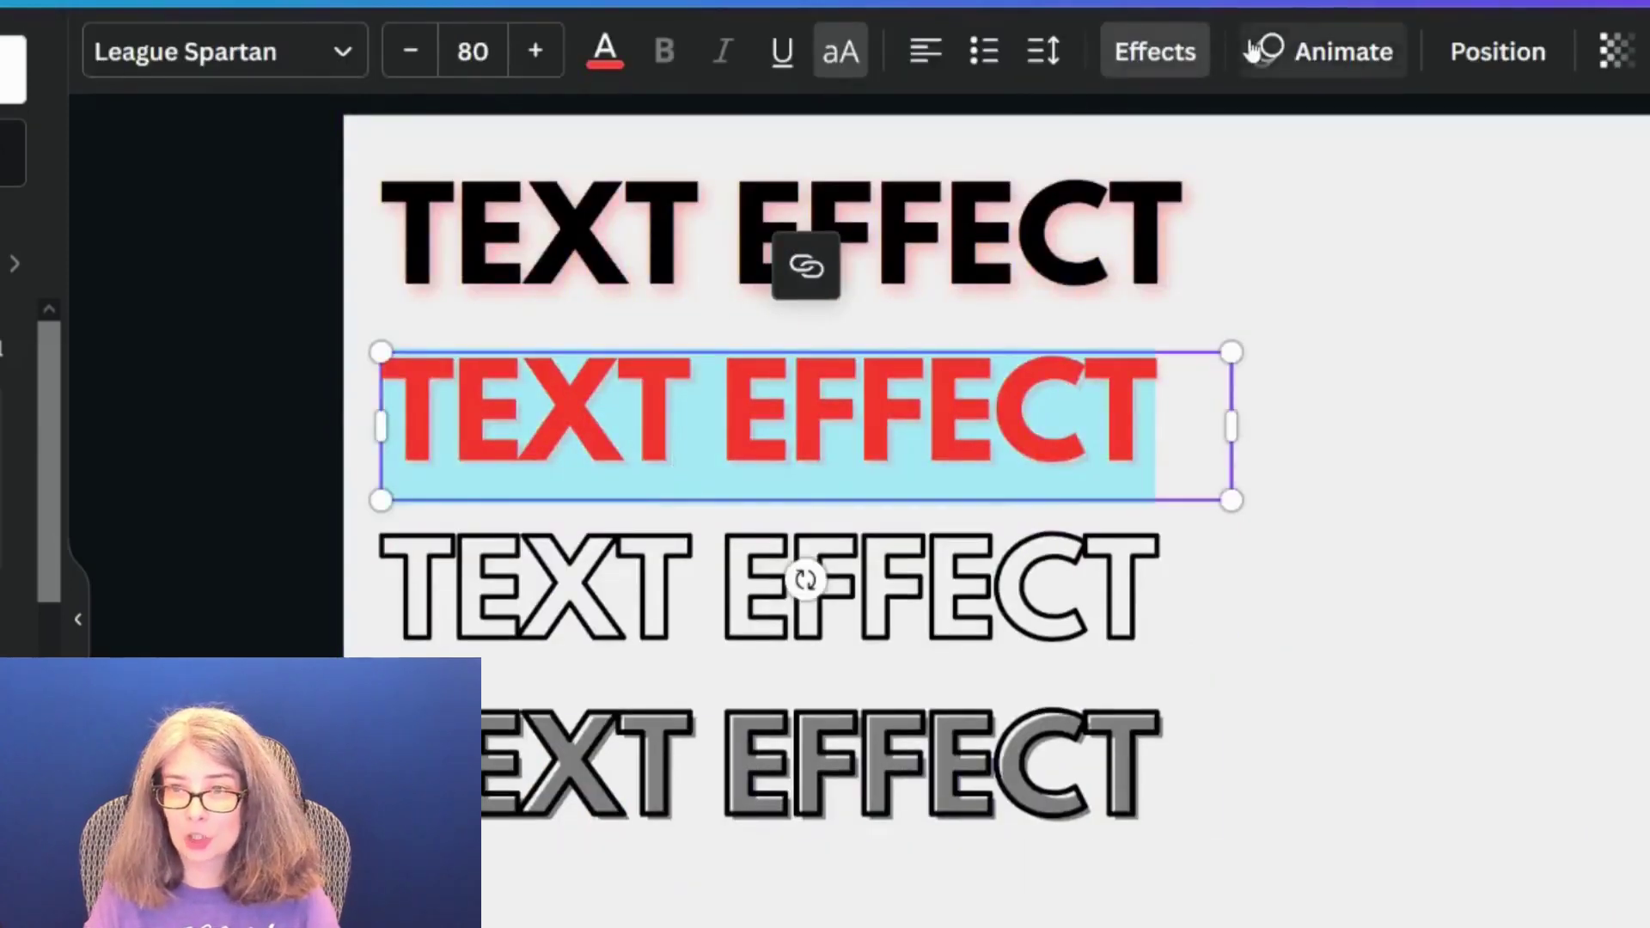
{"action": "key", "text": "Escape"}
{"action": "left_click", "coordinate": [1152, 48]}
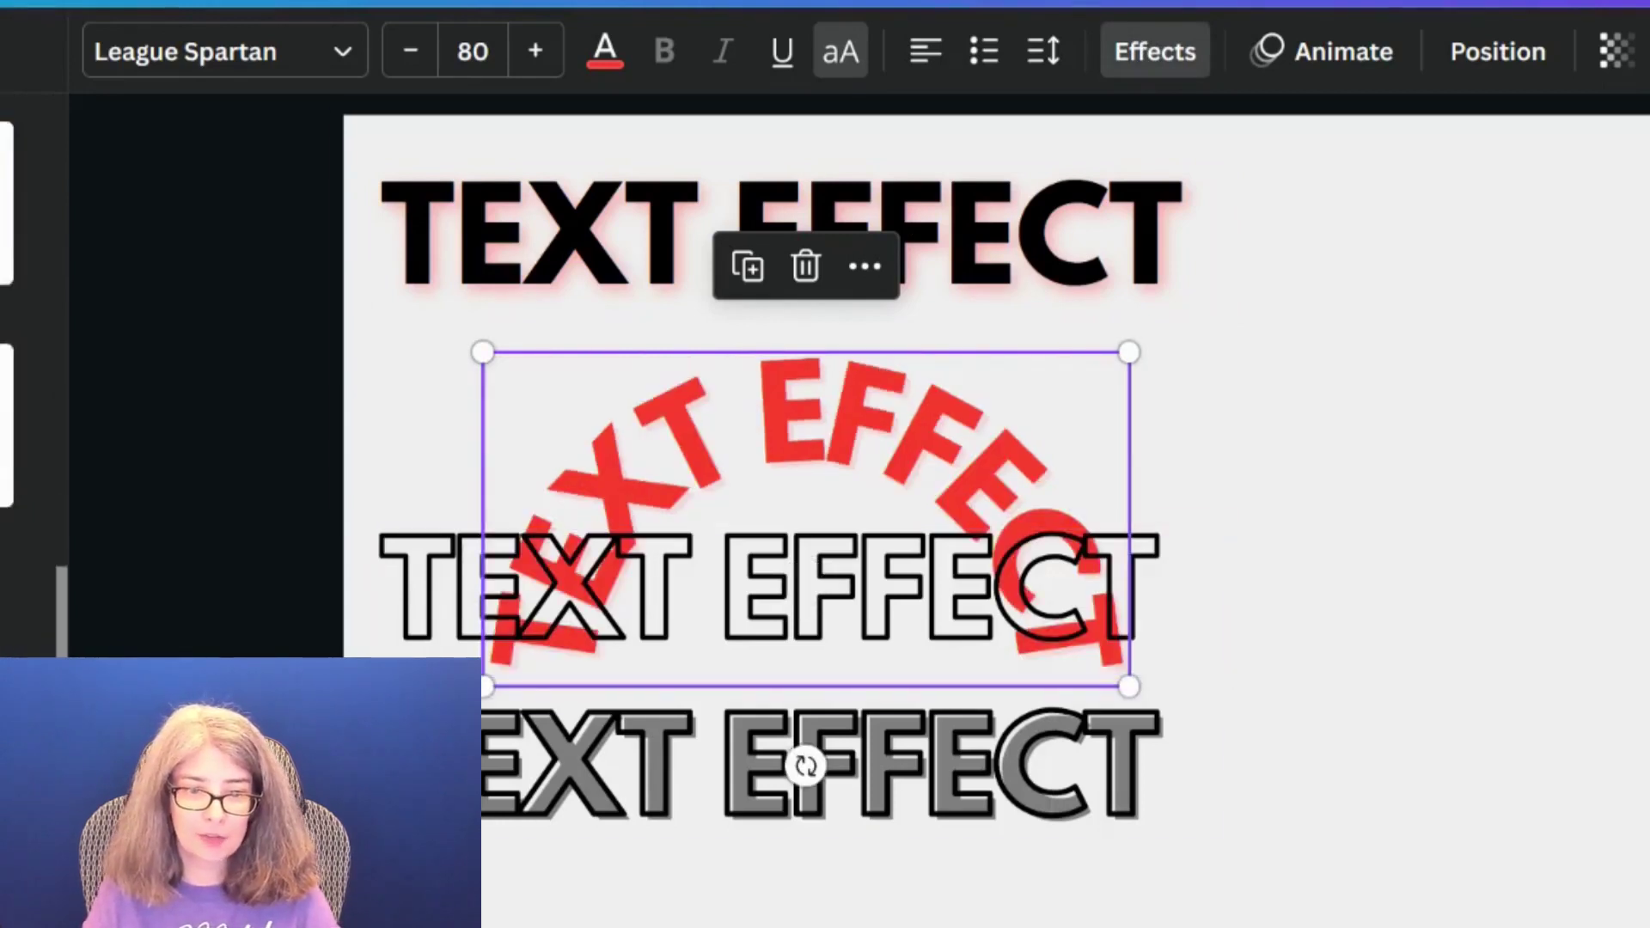
{"action": "left_click_drag", "start_coordinate": [402, 894], "coordinate": [175, 894]}
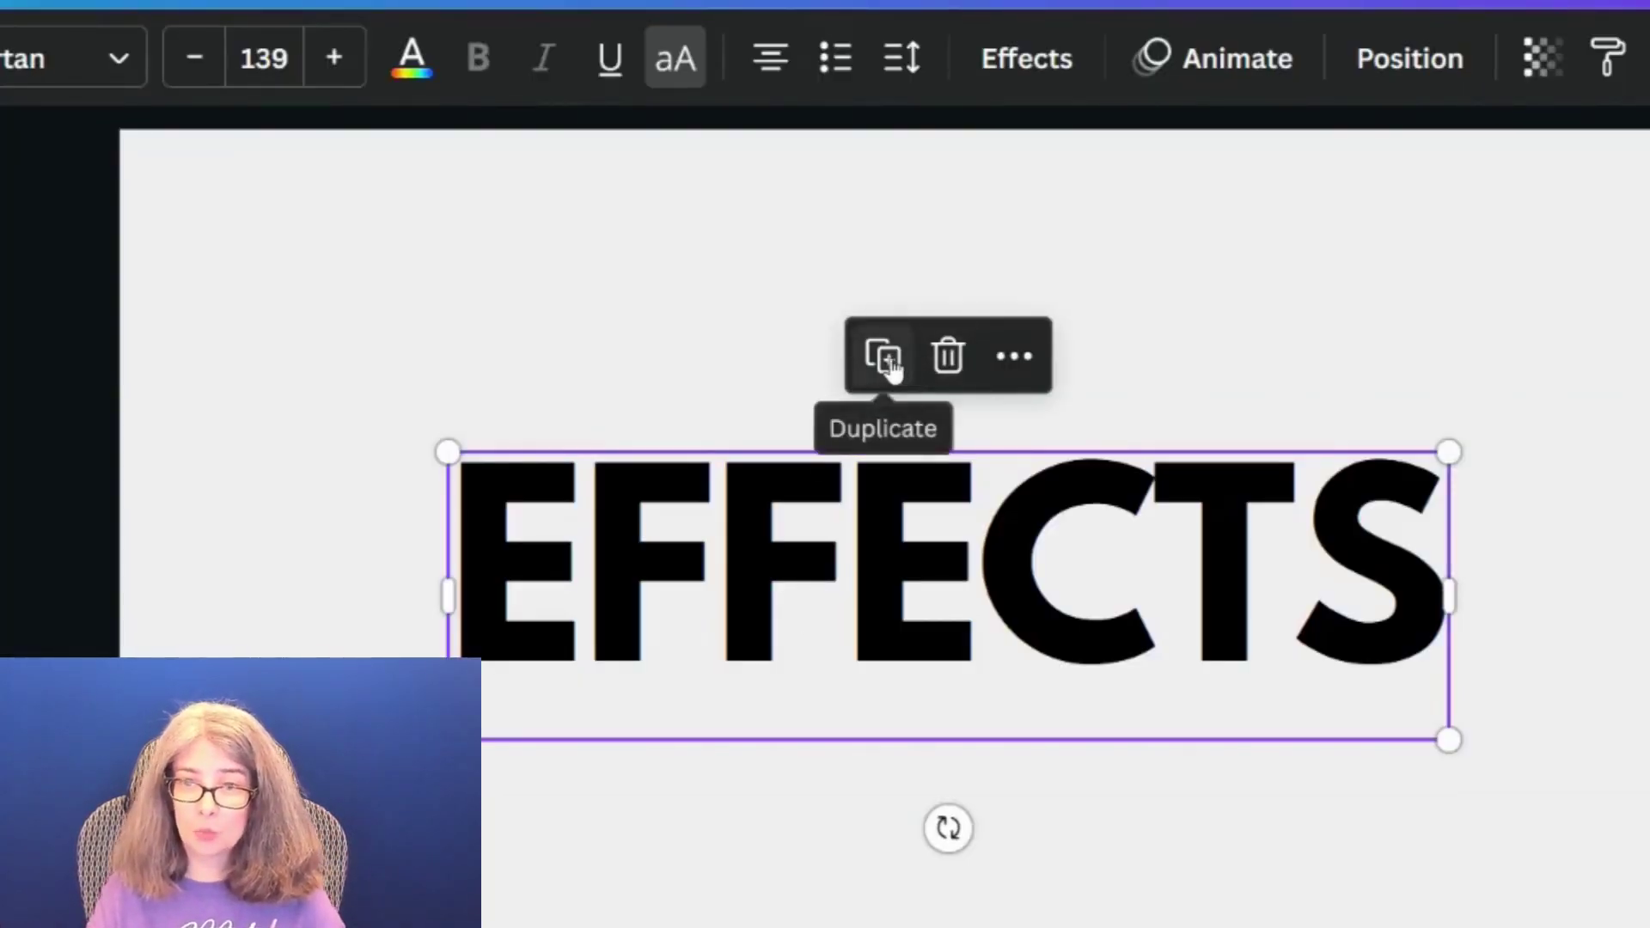
- Duplicate the EFFECTS text and place the copy directly below the original
{"action": "left_click", "coordinate": [890, 361]}
{"action": "left_click_drag", "start_coordinate": [898, 516], "coordinate": [880, 795]}
{"action": "left_click", "coordinate": [368, 734]}
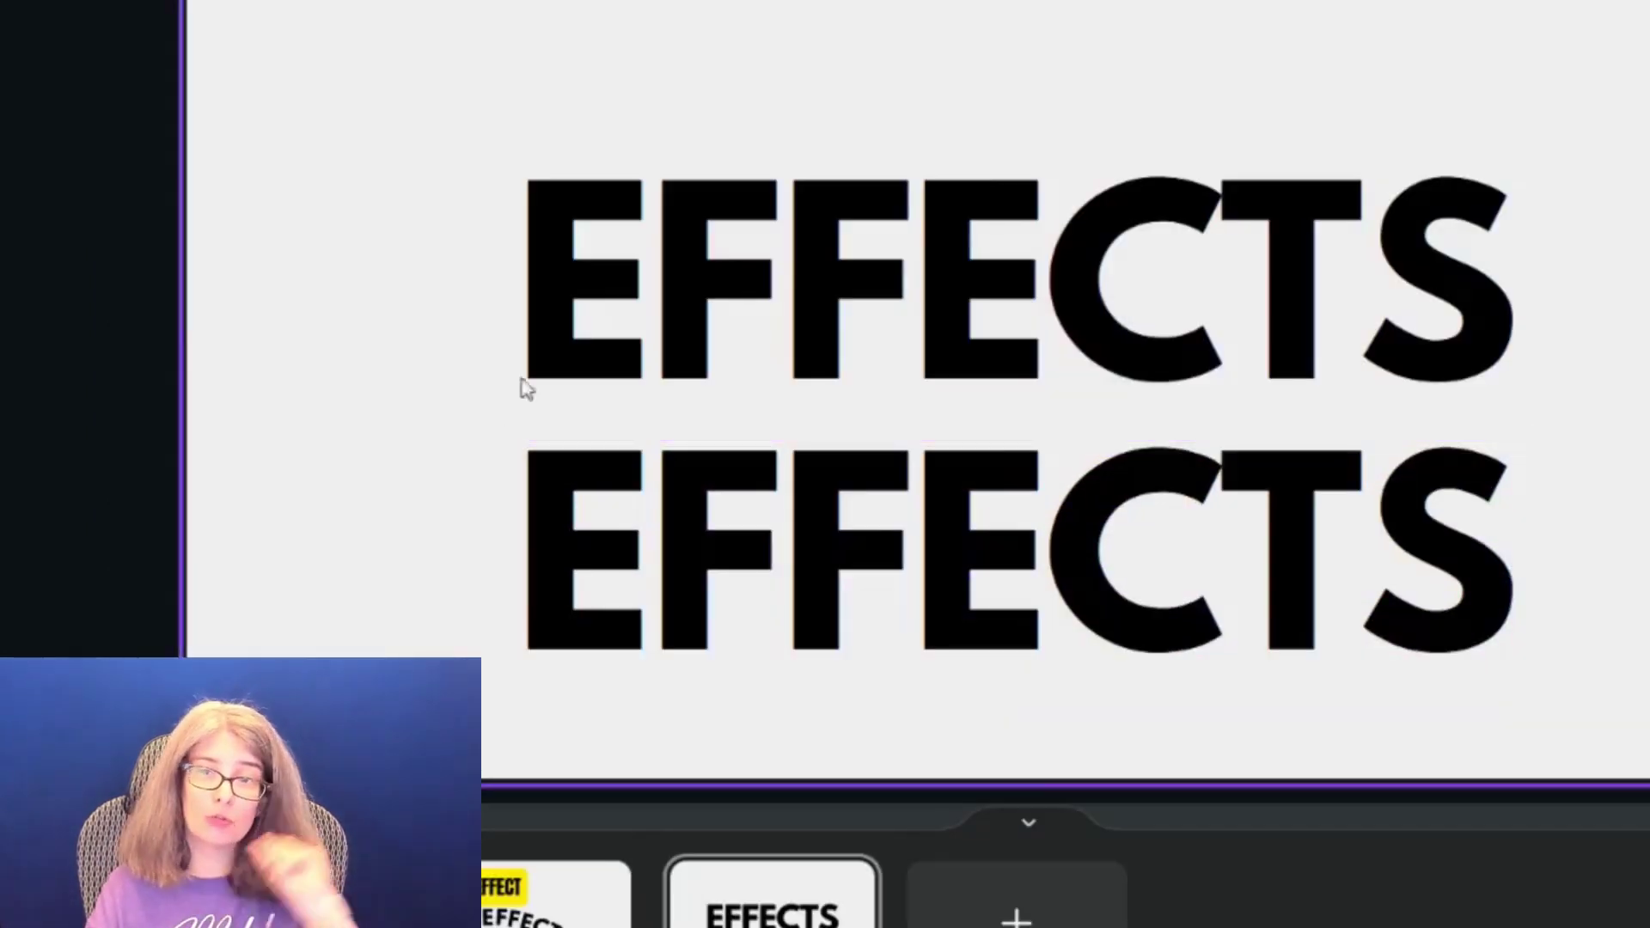
- Apply the Outline effect to the upper EFFECTS text with the off-white TCC Palette colour and thickness 94
{"action": "left_click", "coordinate": [610, 338]}
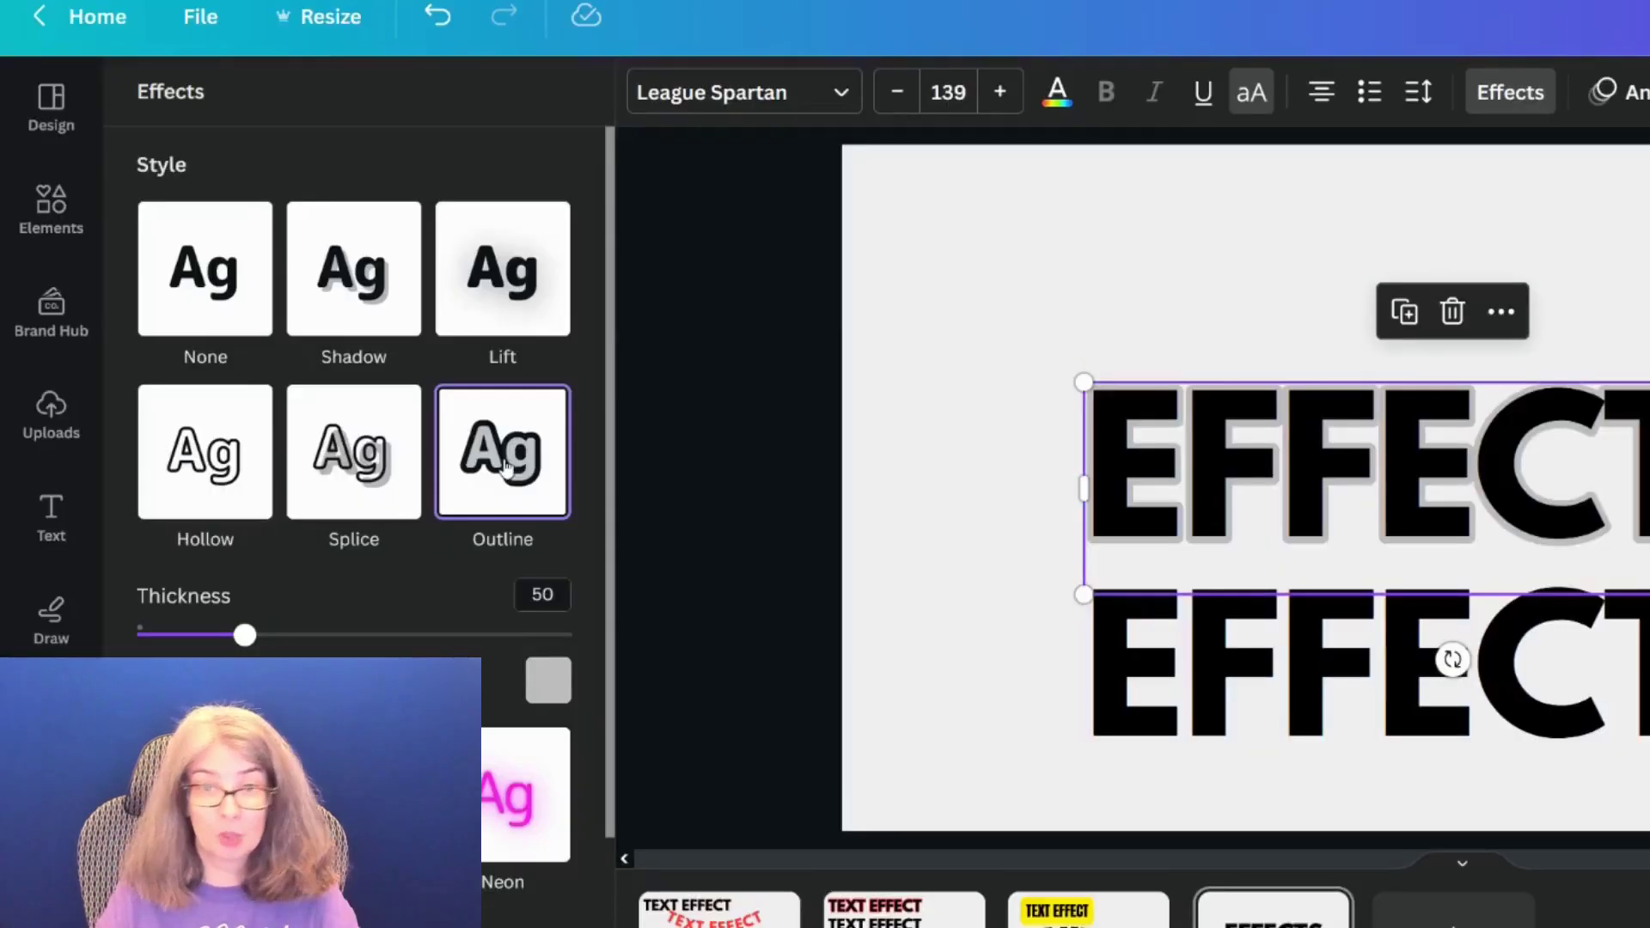
{"action": "left_click", "coordinate": [557, 690]}
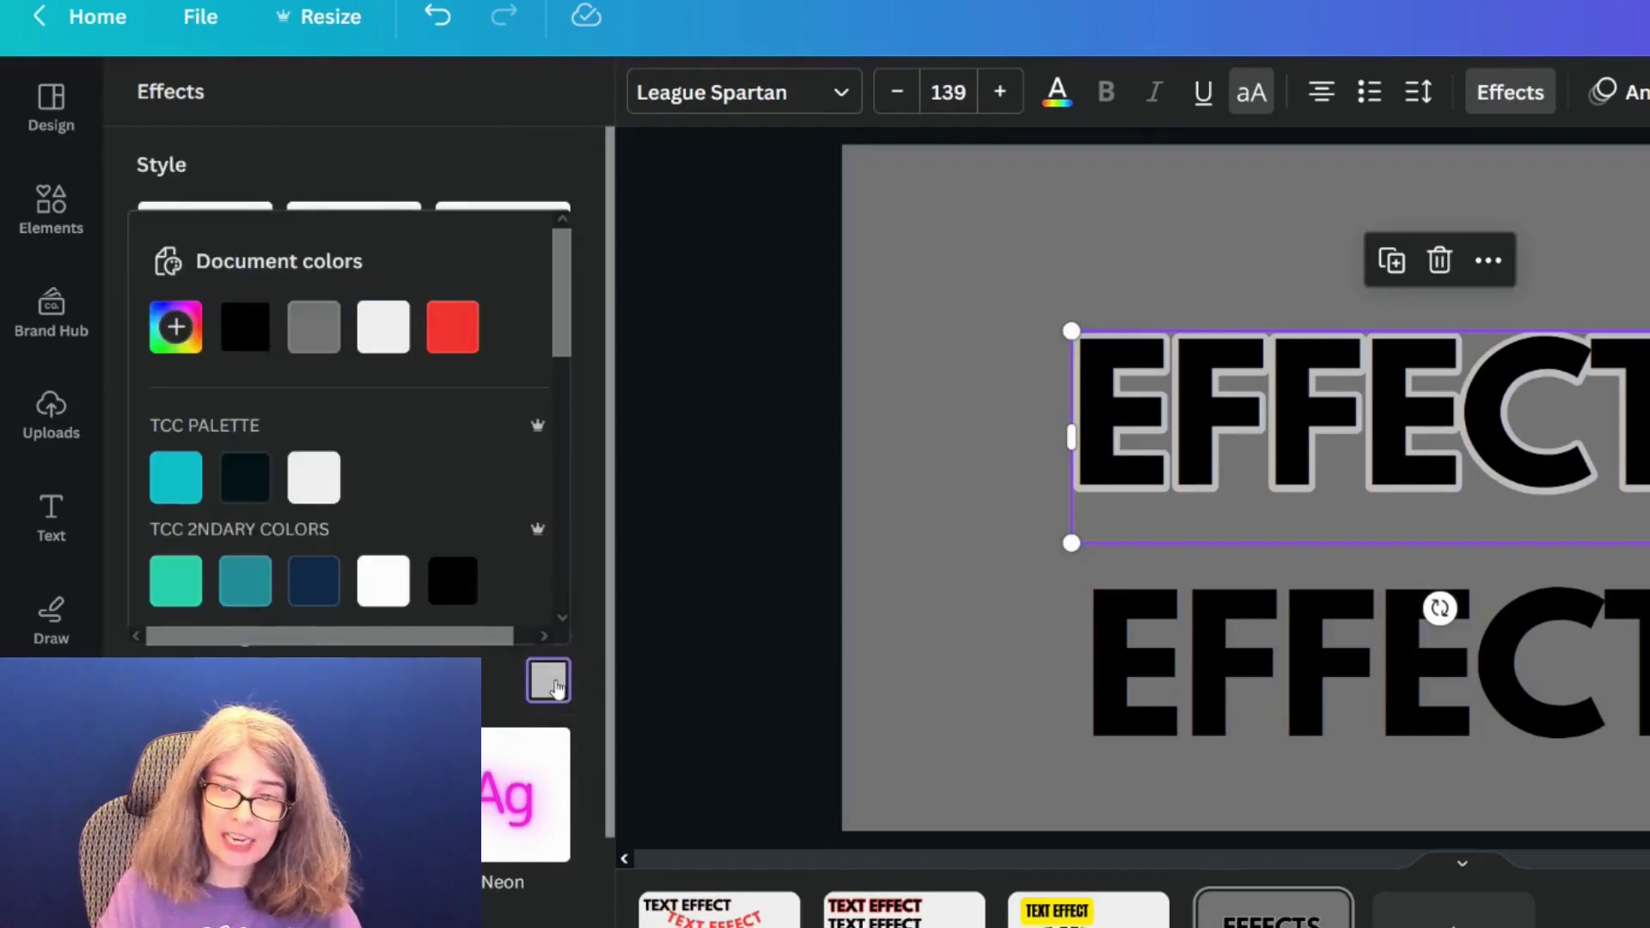
{"action": "left_click", "coordinate": [329, 489]}
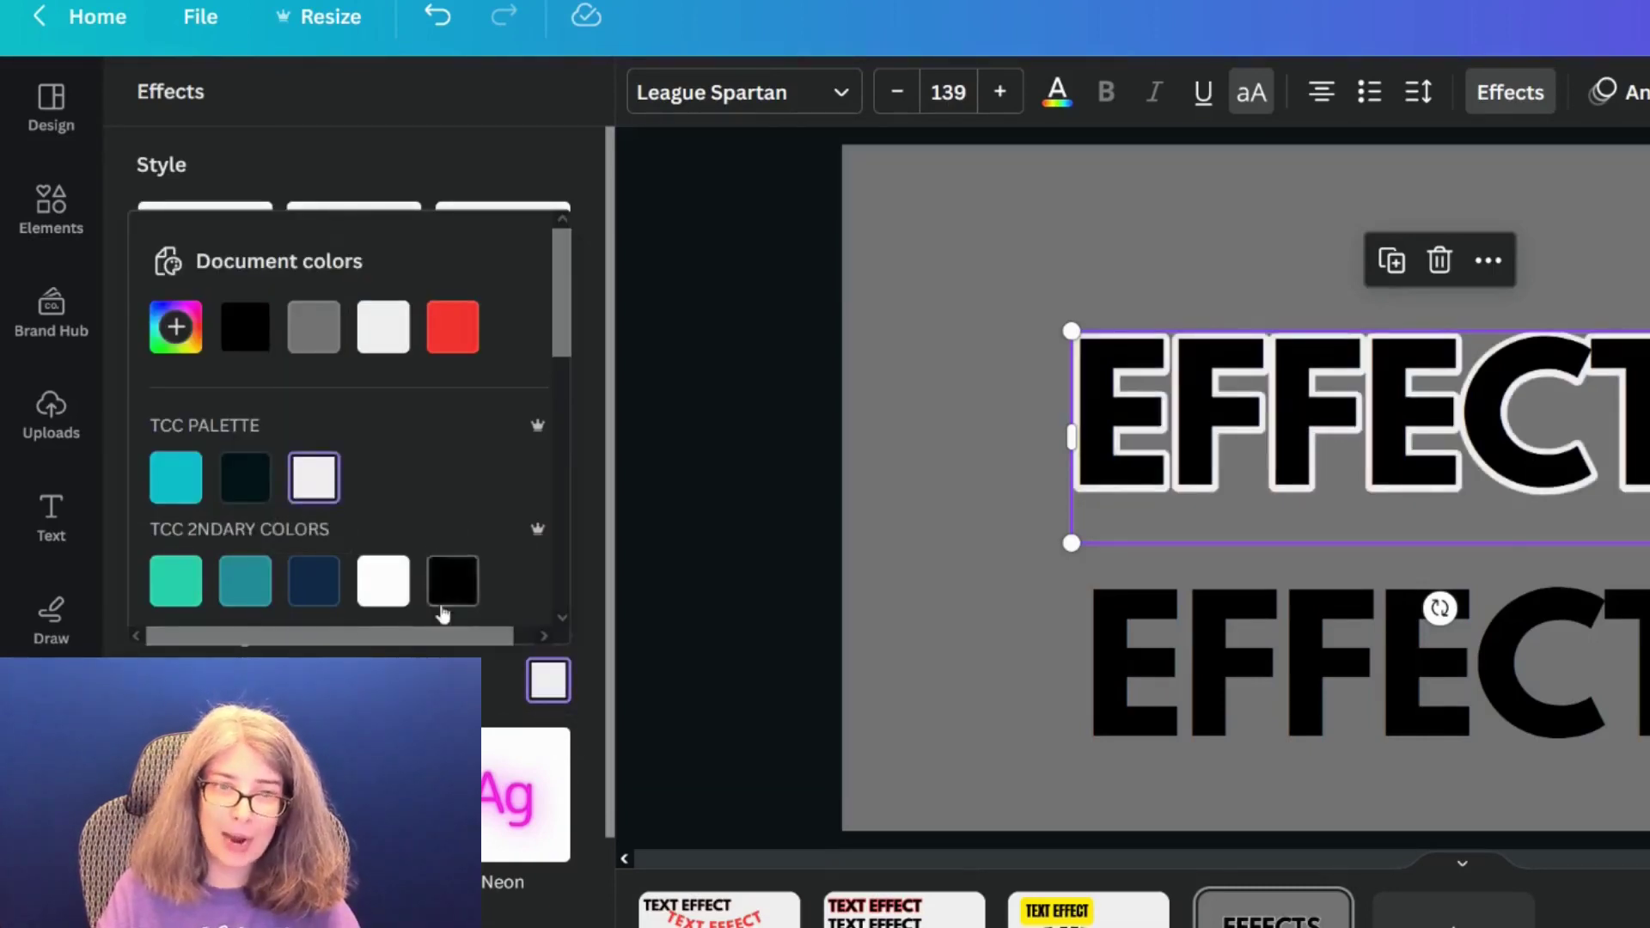
{"action": "left_click", "coordinate": [271, 658]}
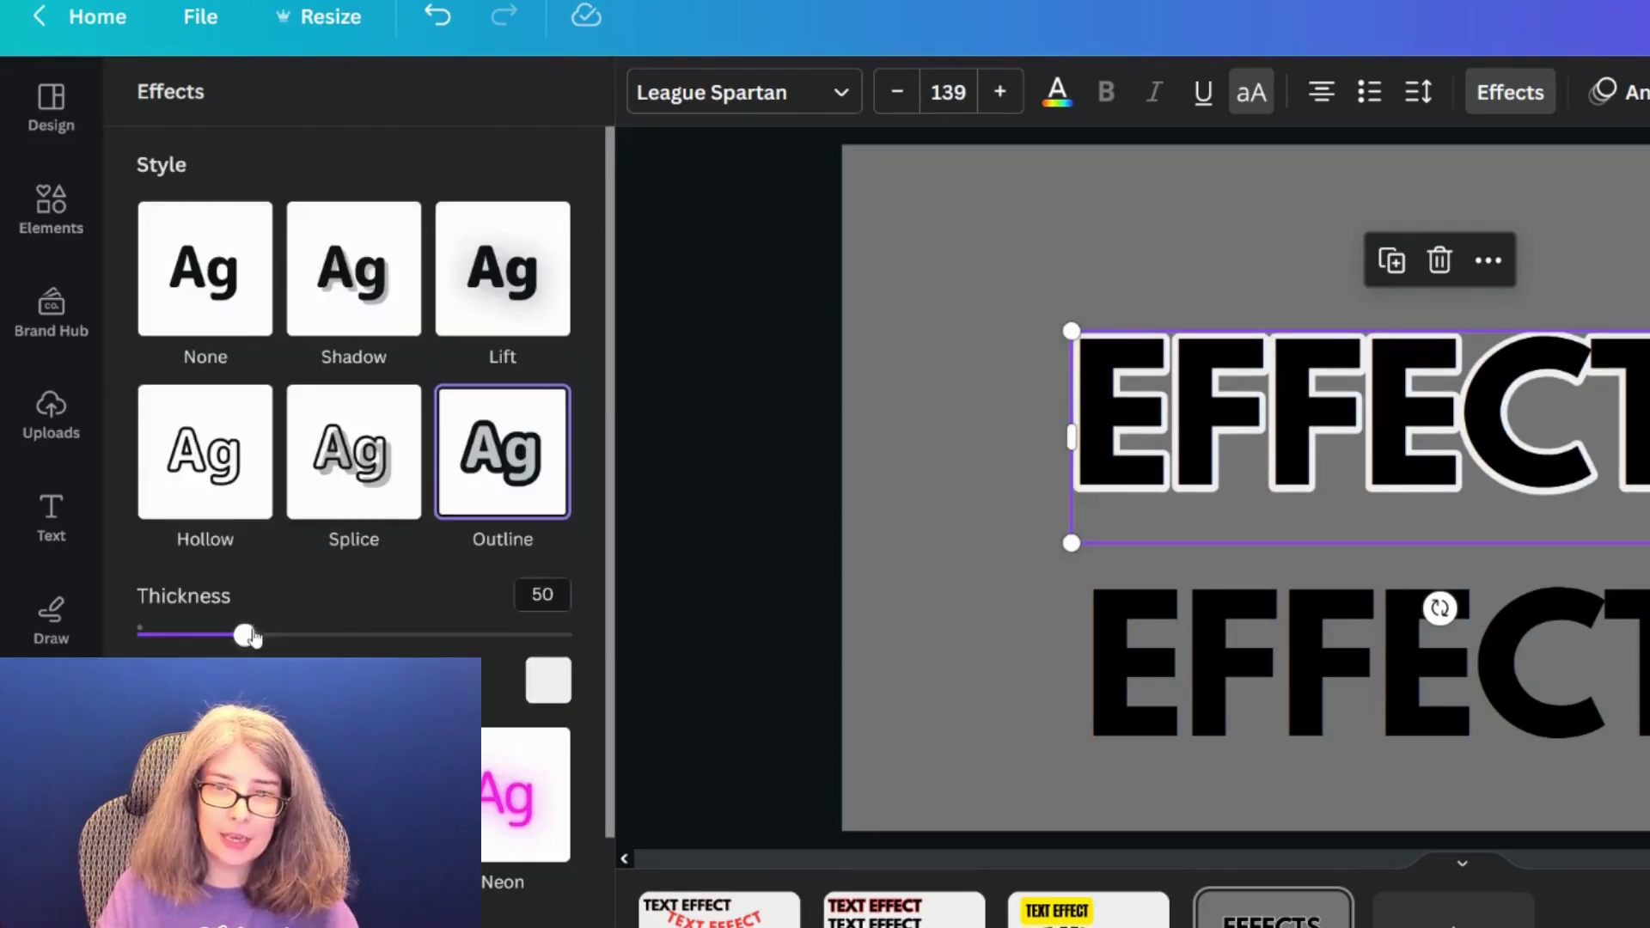
{"action": "left_click_drag", "start_coordinate": [247, 636], "coordinate": [343, 655]}
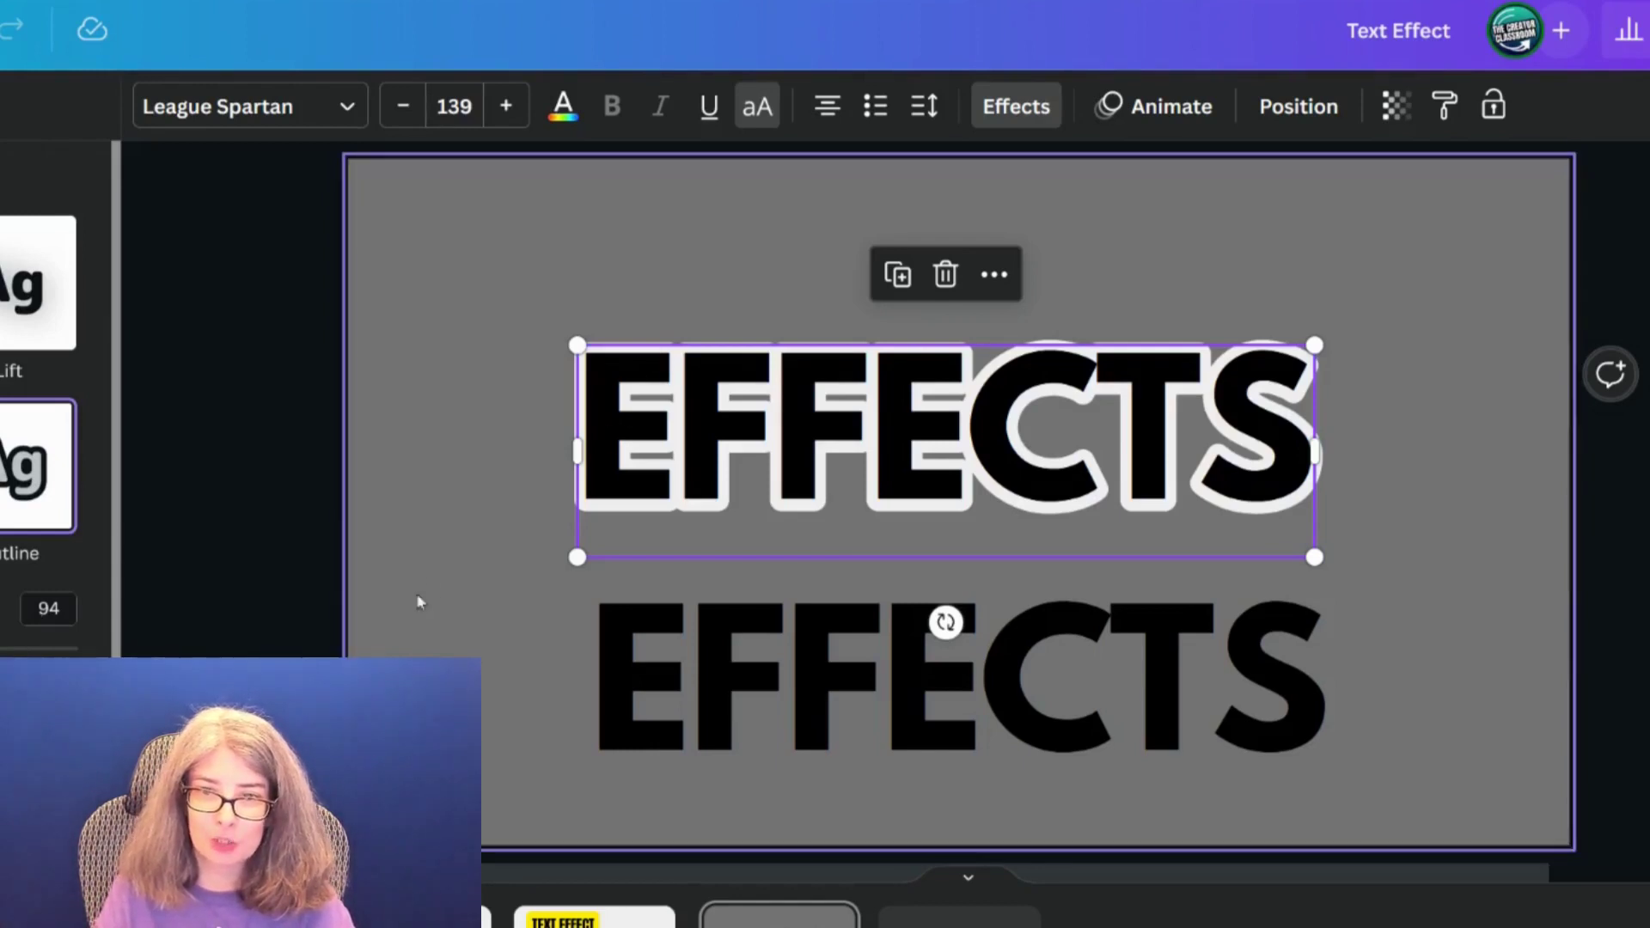
- Apply the Hollow effect to the lower EFFECTS text and colour it red
{"action": "left_click", "coordinate": [767, 662]}
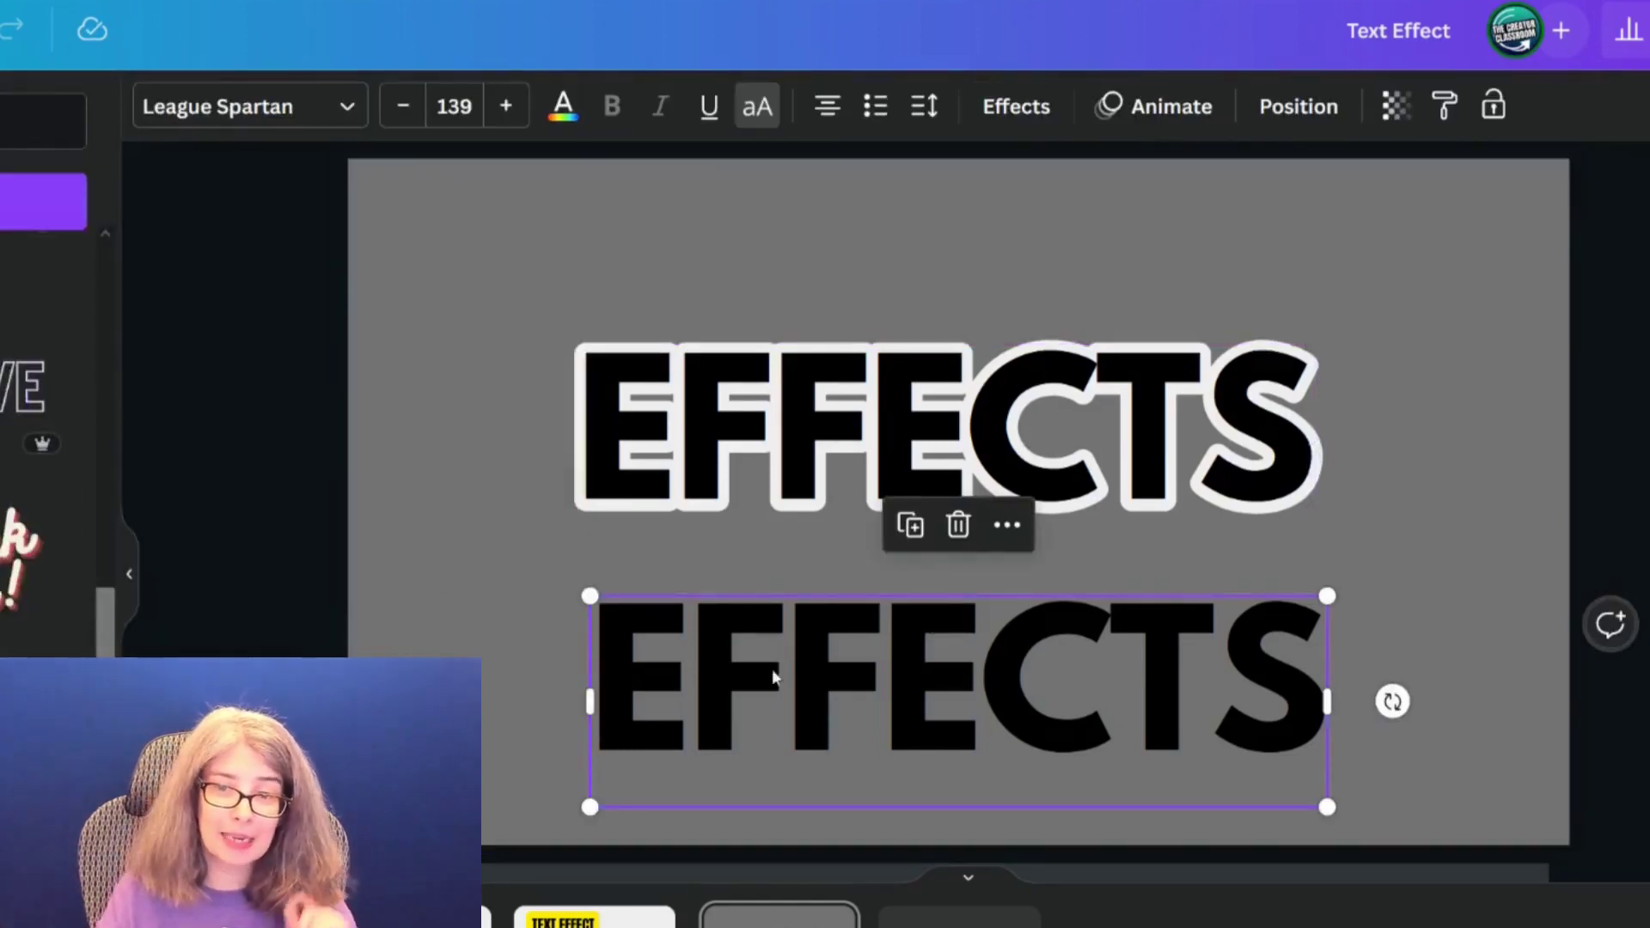
{"action": "left_click", "coordinate": [1003, 107]}
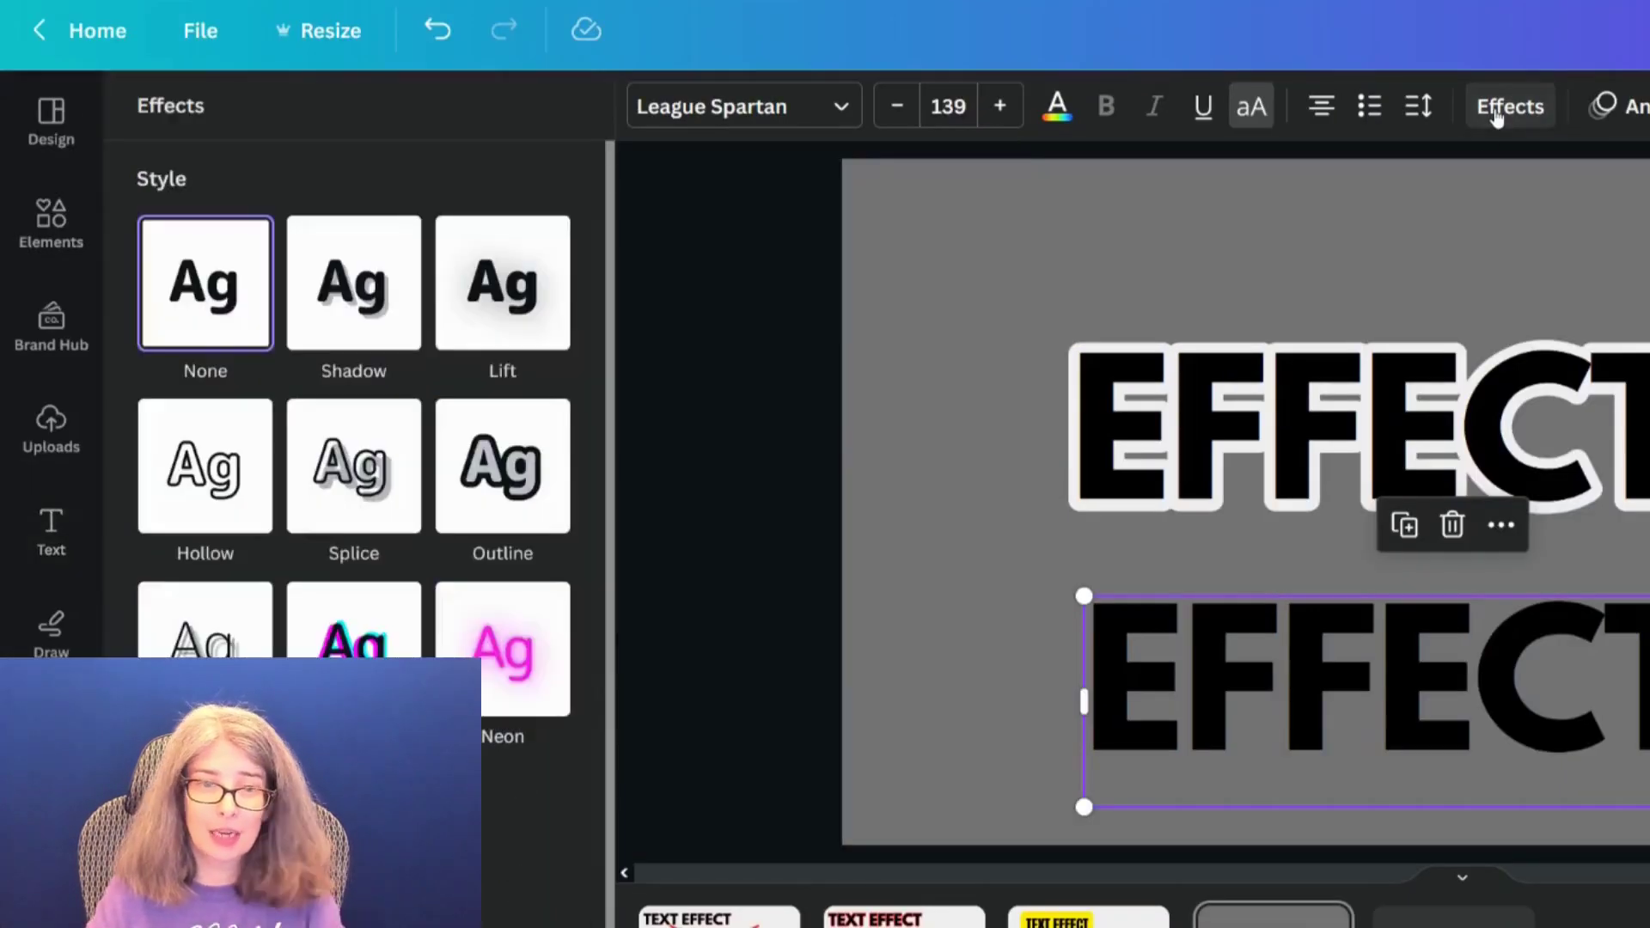
{"action": "left_click", "coordinate": [225, 507]}
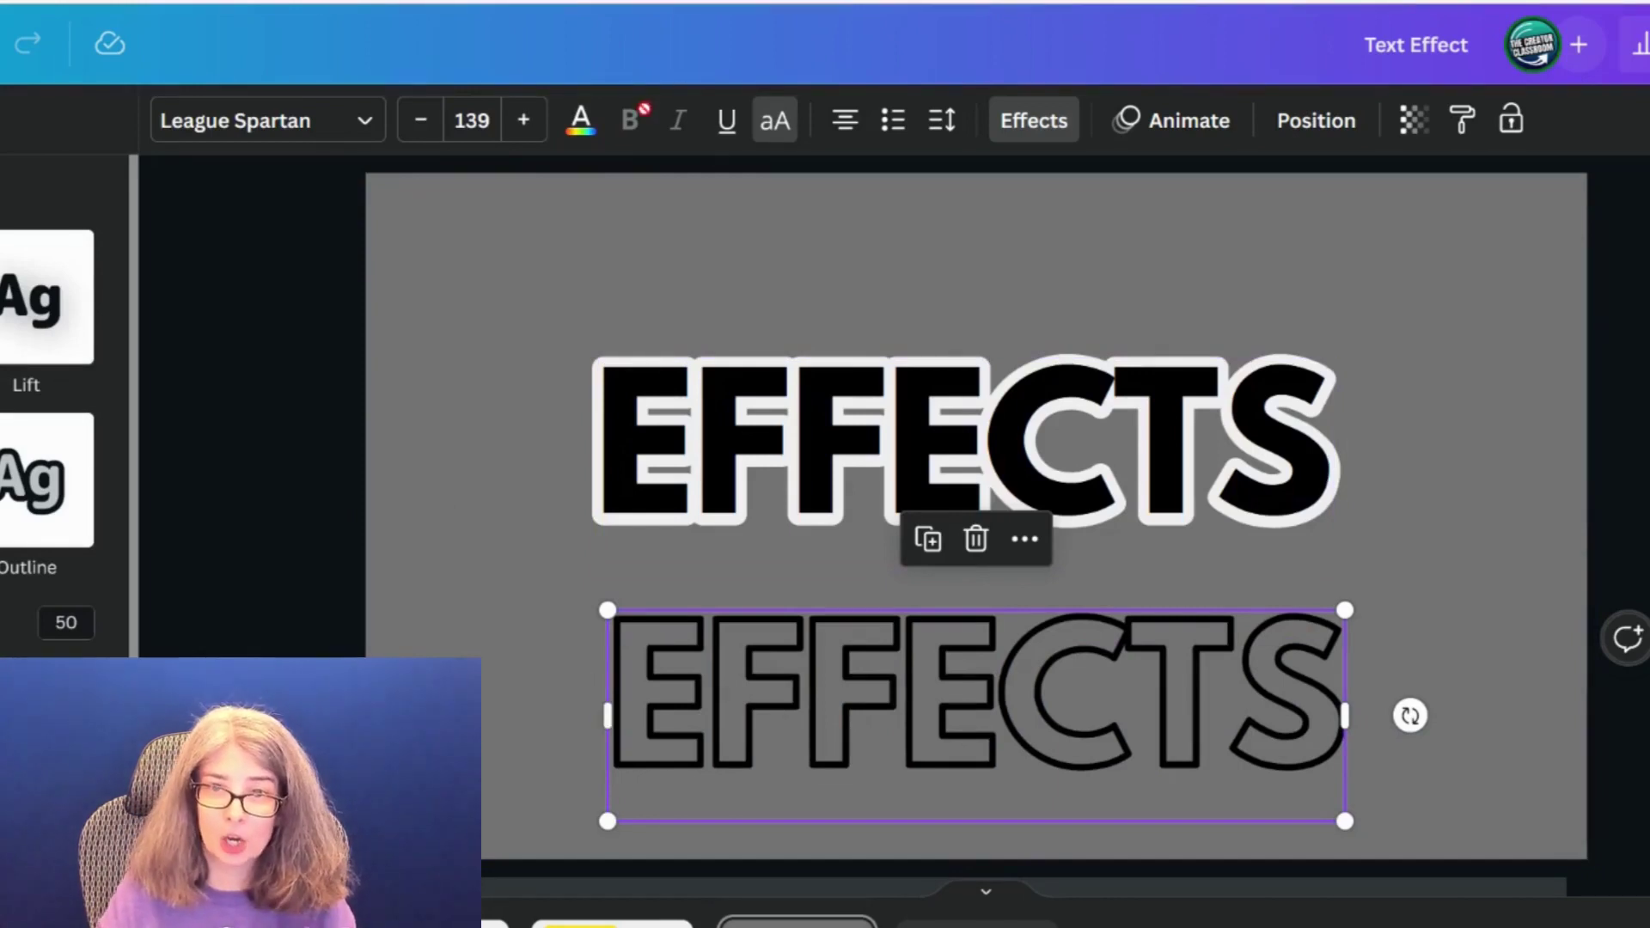
{"action": "left_click", "coordinate": [581, 126]}
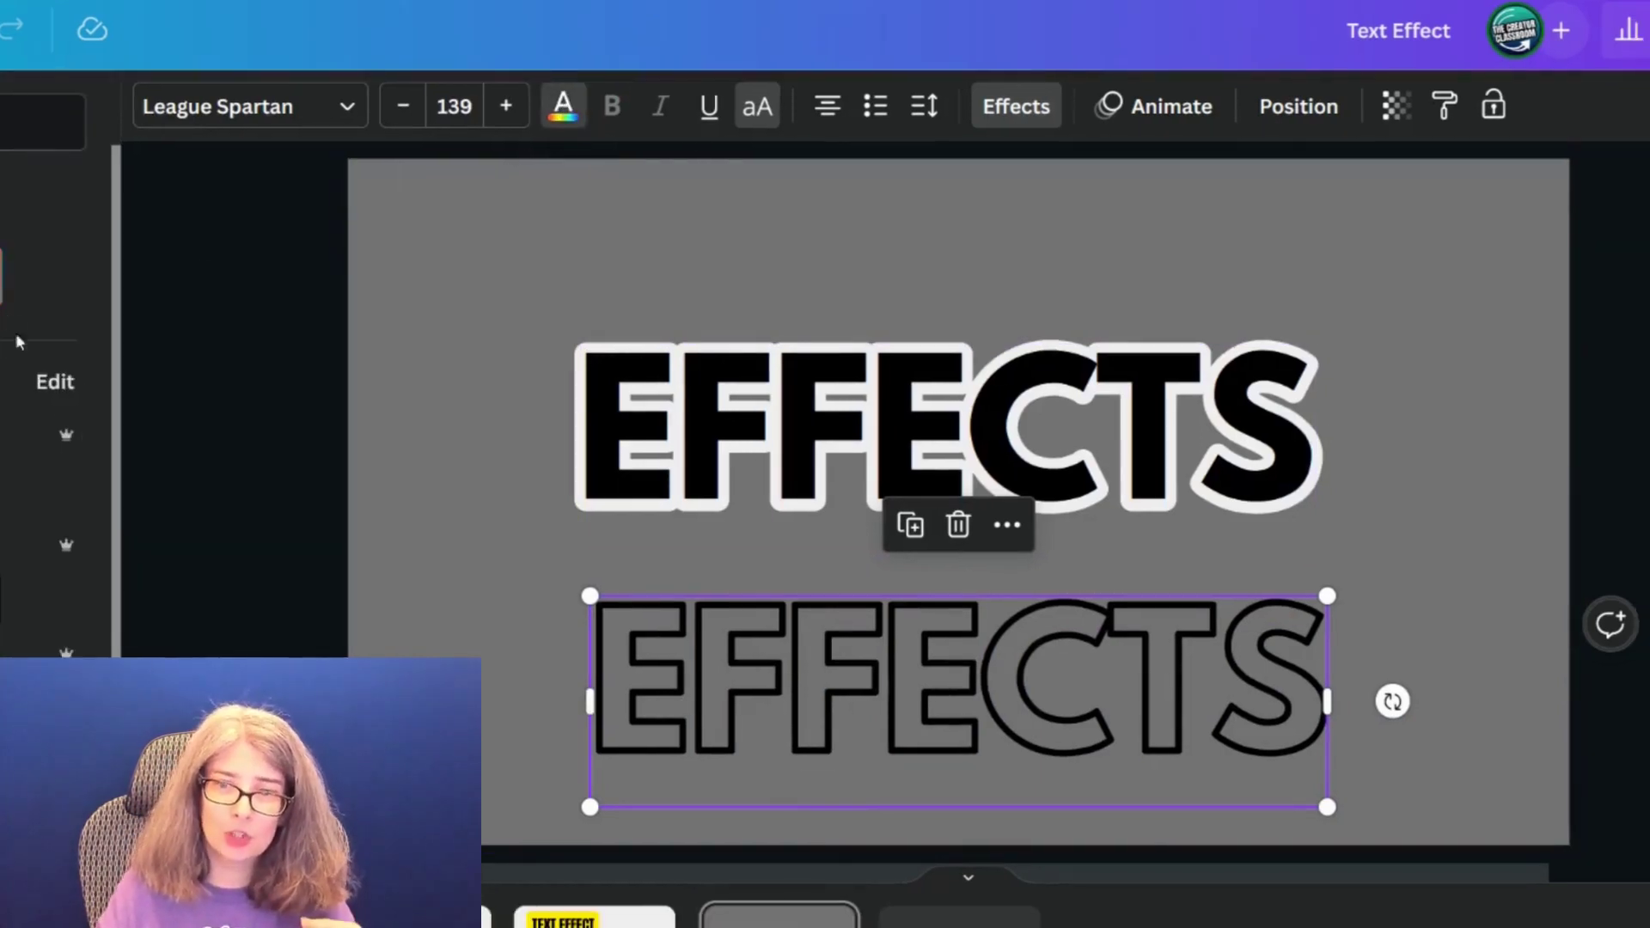
{"action": "left_click", "coordinate": [3, 275]}
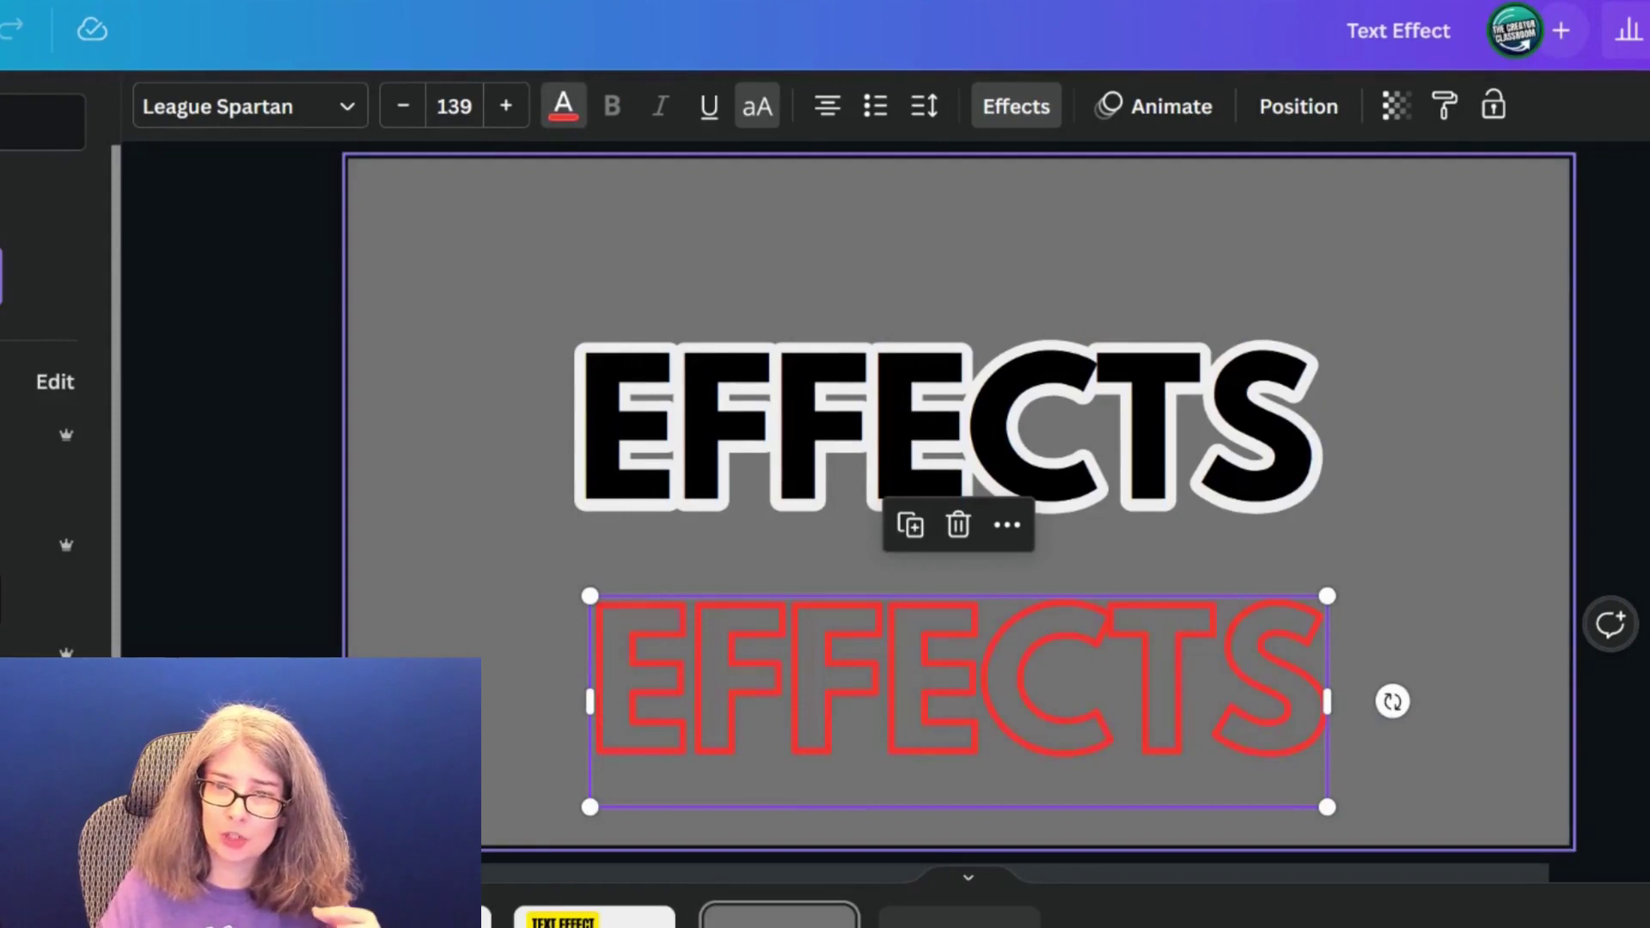
{"action": "left_click", "coordinate": [461, 643]}
- Move the hollow EFFECTS text exactly over the outlined EFFECTS text to layer the two effects
{"action": "left_click", "coordinate": [813, 734]}
{"action": "left_click_drag", "start_coordinate": [817, 734], "coordinate": [825, 488]}
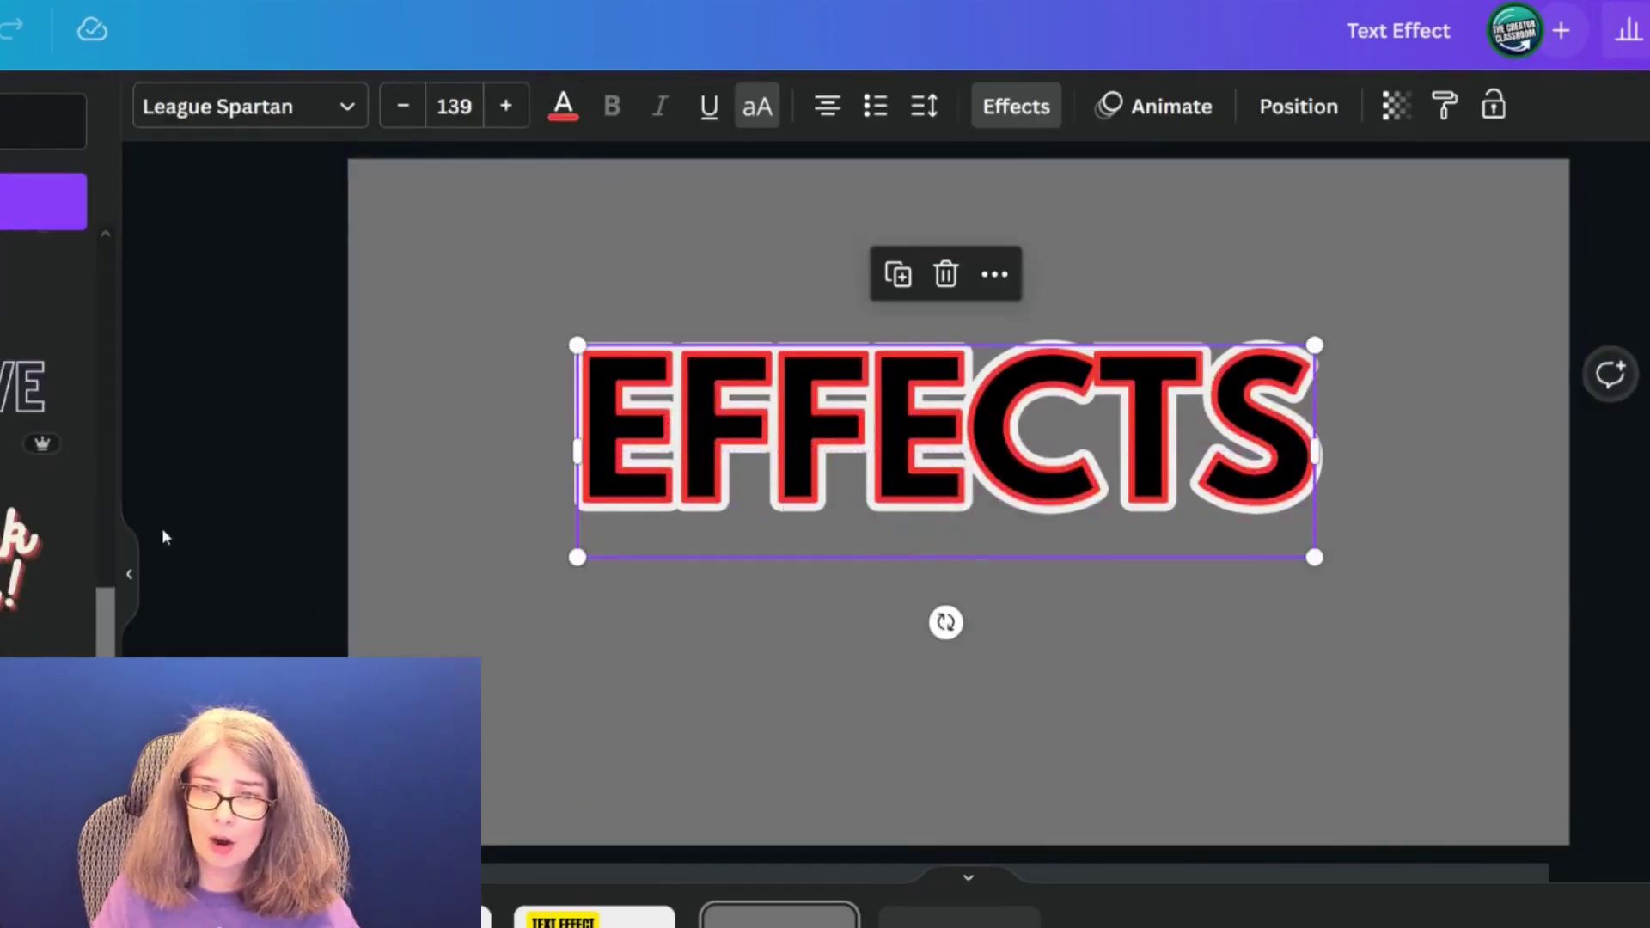
{"action": "left_click", "coordinate": [347, 530]}
- Try yellow for the layered hollow EFFECTS text, and set its colour to violet
{"action": "left_click", "coordinate": [563, 105]}
{"action": "left_click", "coordinate": [3, 275]}
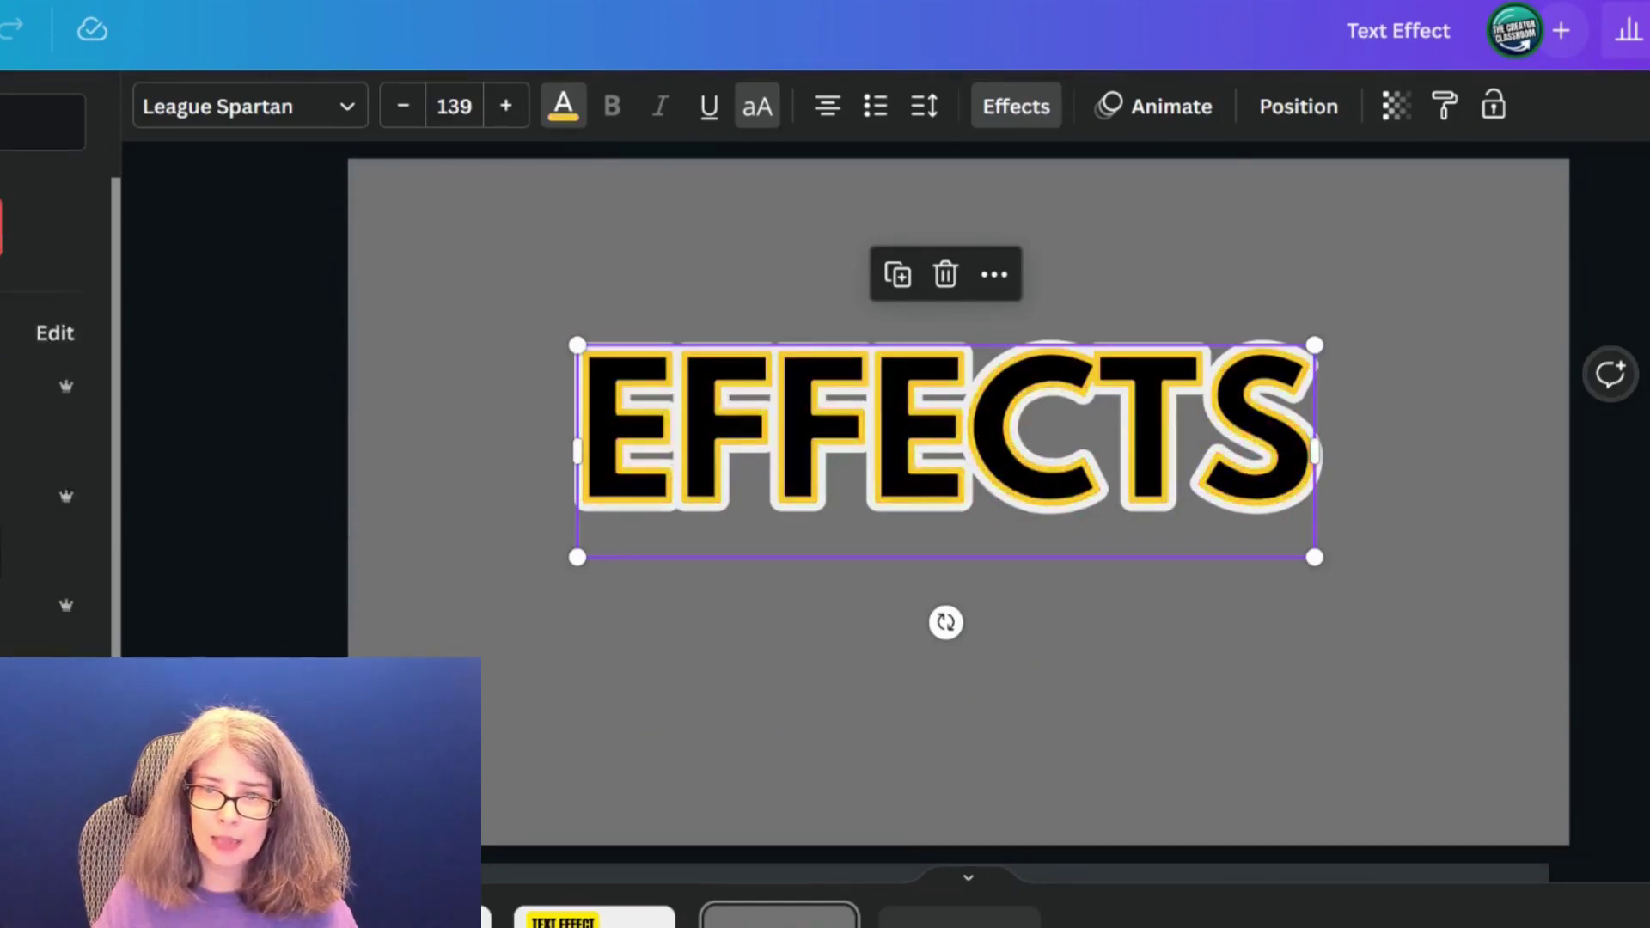
{"action": "scroll", "coordinate": [55, 395], "scroll_direction": "down", "scroll_amount": 3}
{"action": "left_click", "coordinate": [2, 611]}
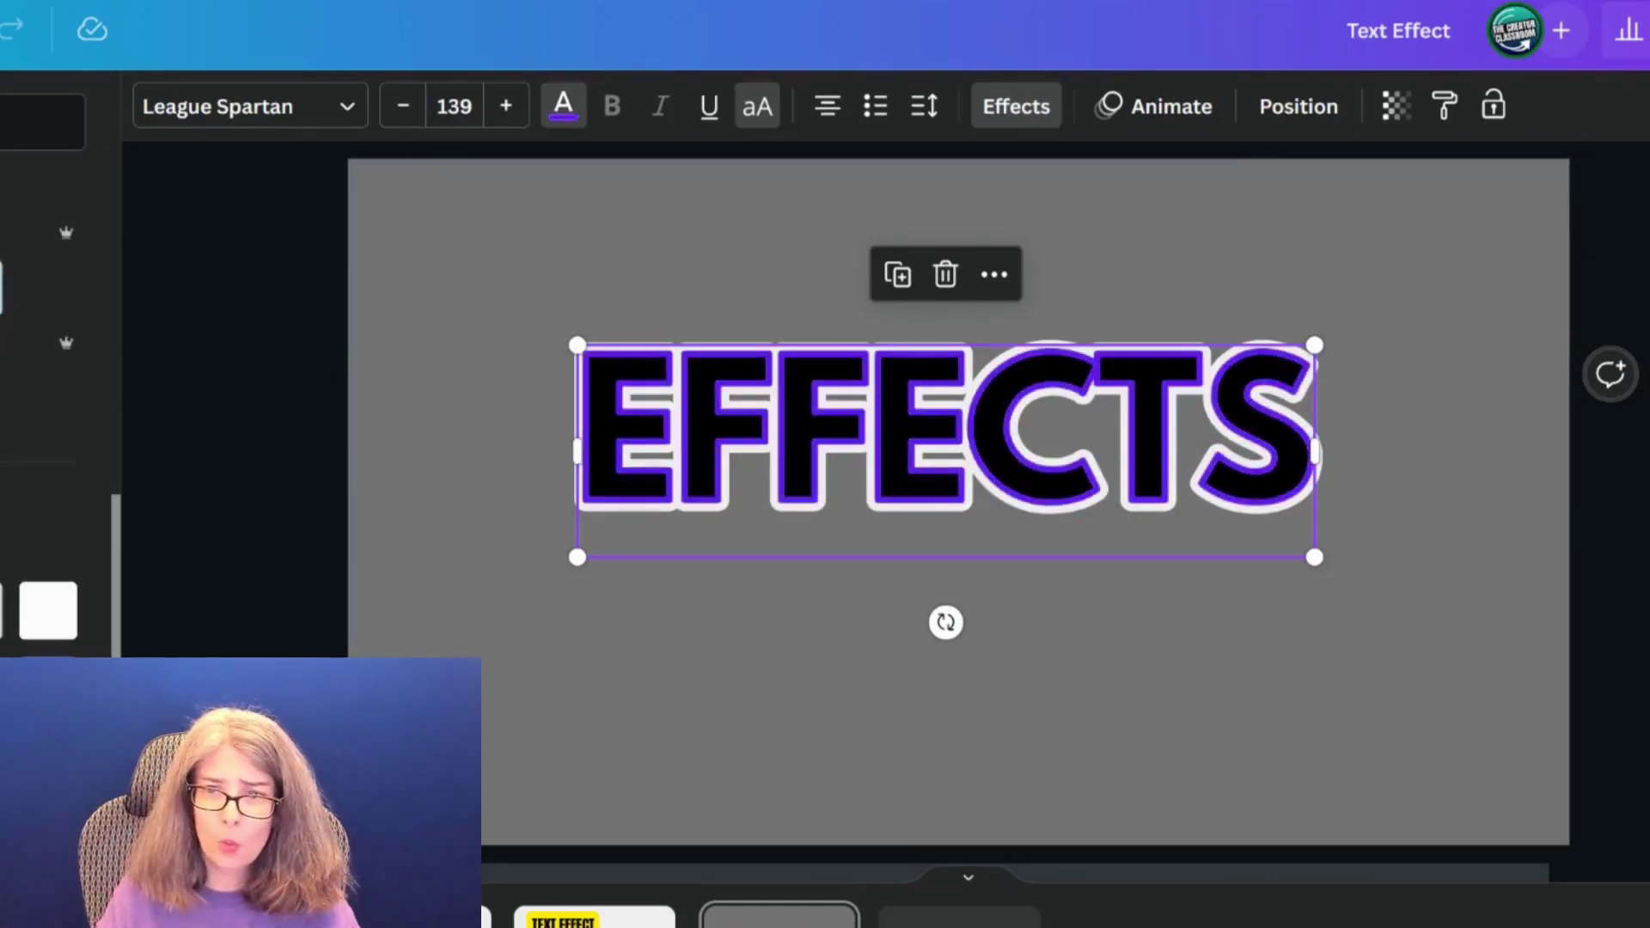
- Colour the layered hollow EFFECTS text turquoise and reduce the thickness of its Hollow effect
{"action": "left_click", "coordinate": [2, 611]}
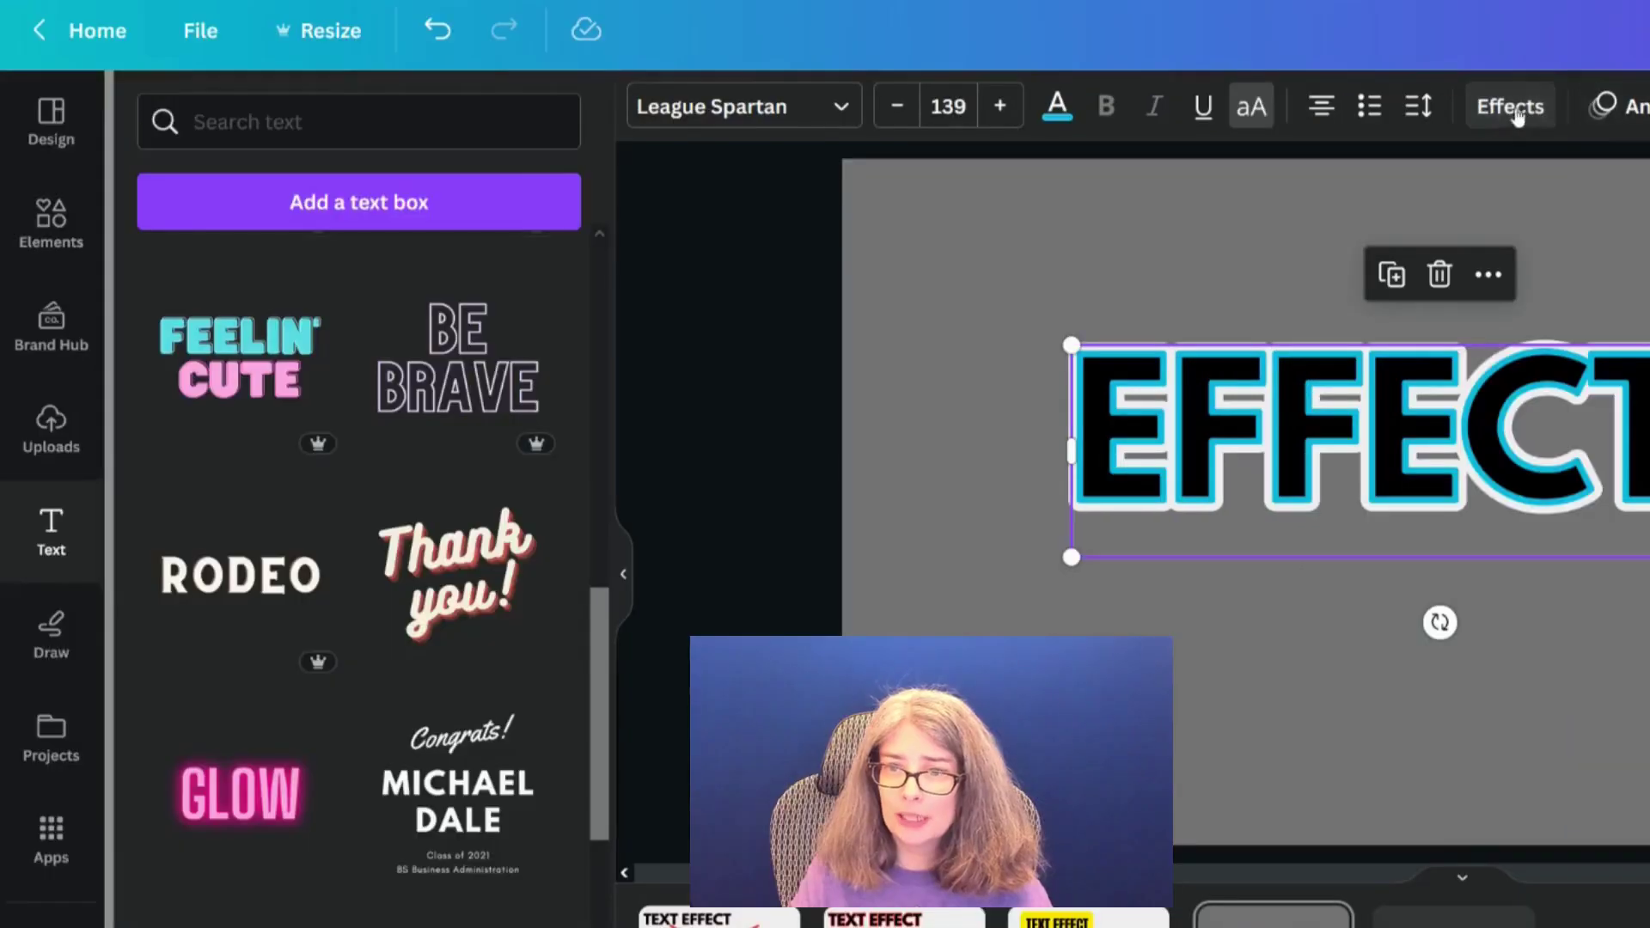
{"action": "left_click", "coordinate": [1016, 106]}
{"action": "left_click_drag", "start_coordinate": [352, 651], "coordinate": [255, 655]}
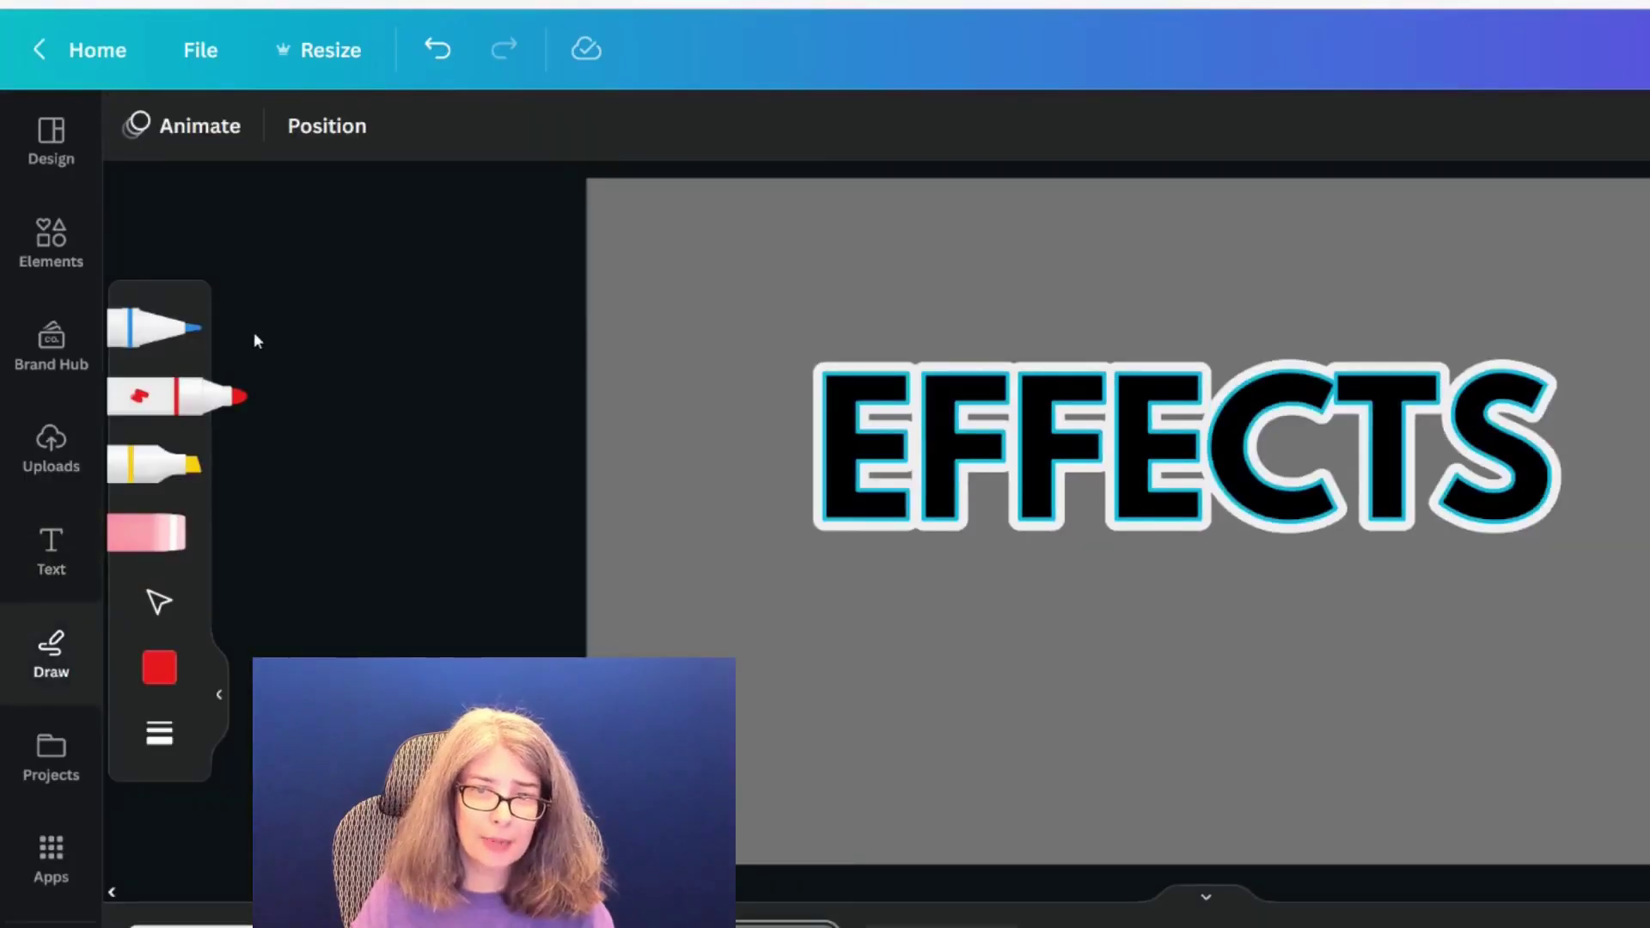
- Set the drawing marker's colour to the document's off-white and draw a small mark in the first E's upper gap
{"action": "left_click", "coordinate": [169, 670]}
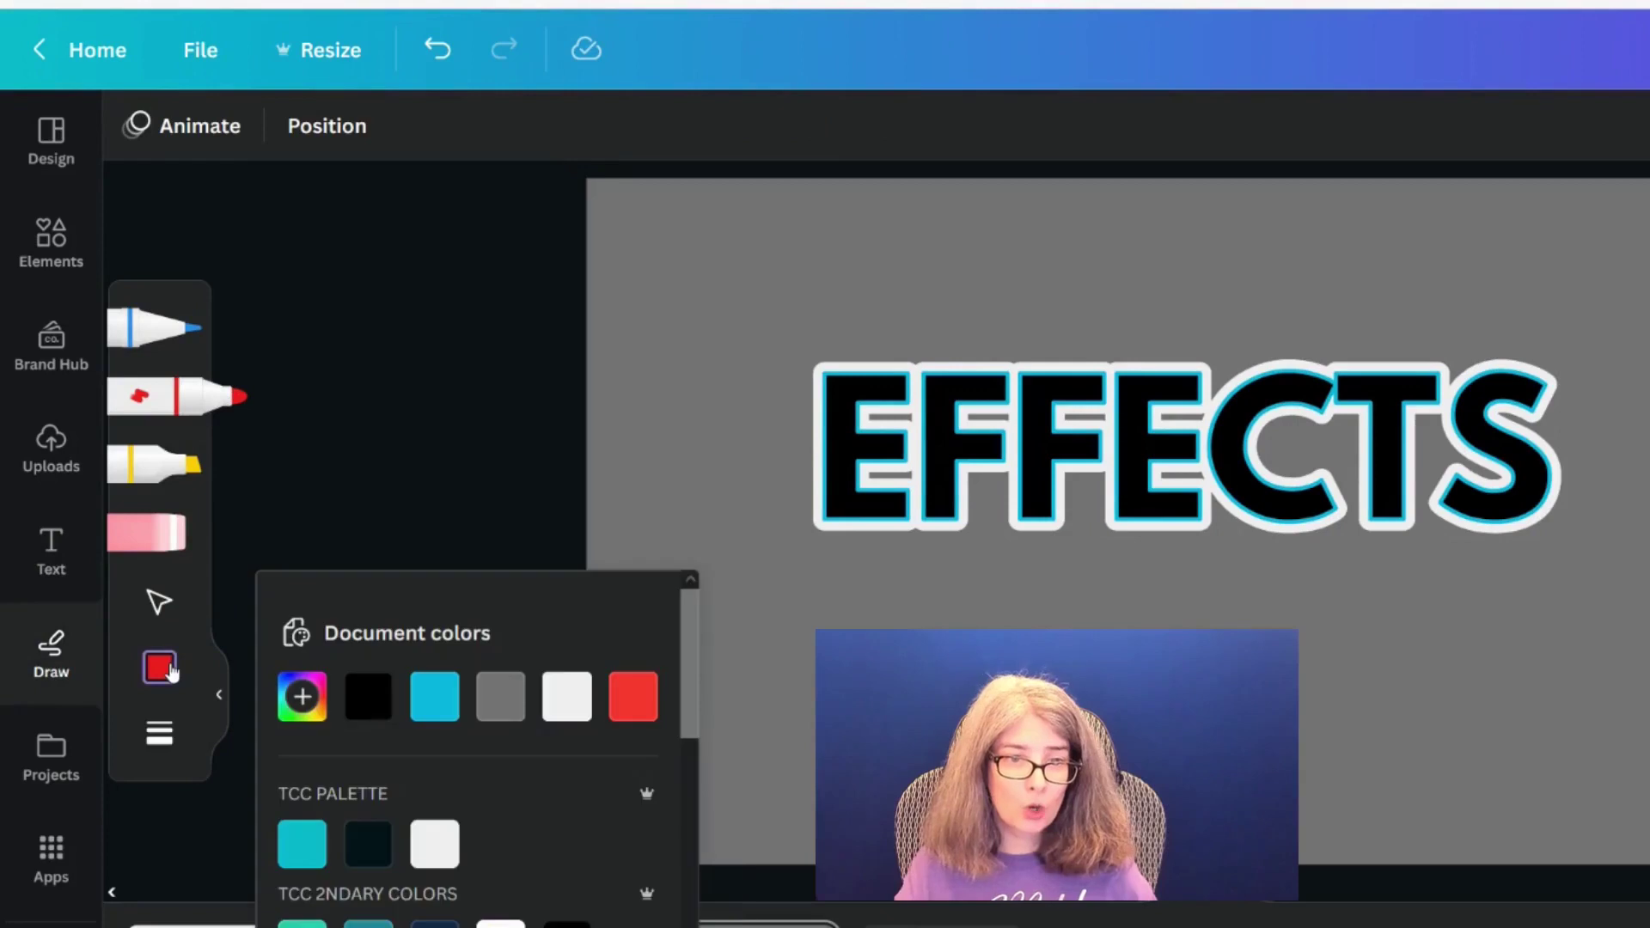
{"action": "left_click", "coordinate": [568, 697]}
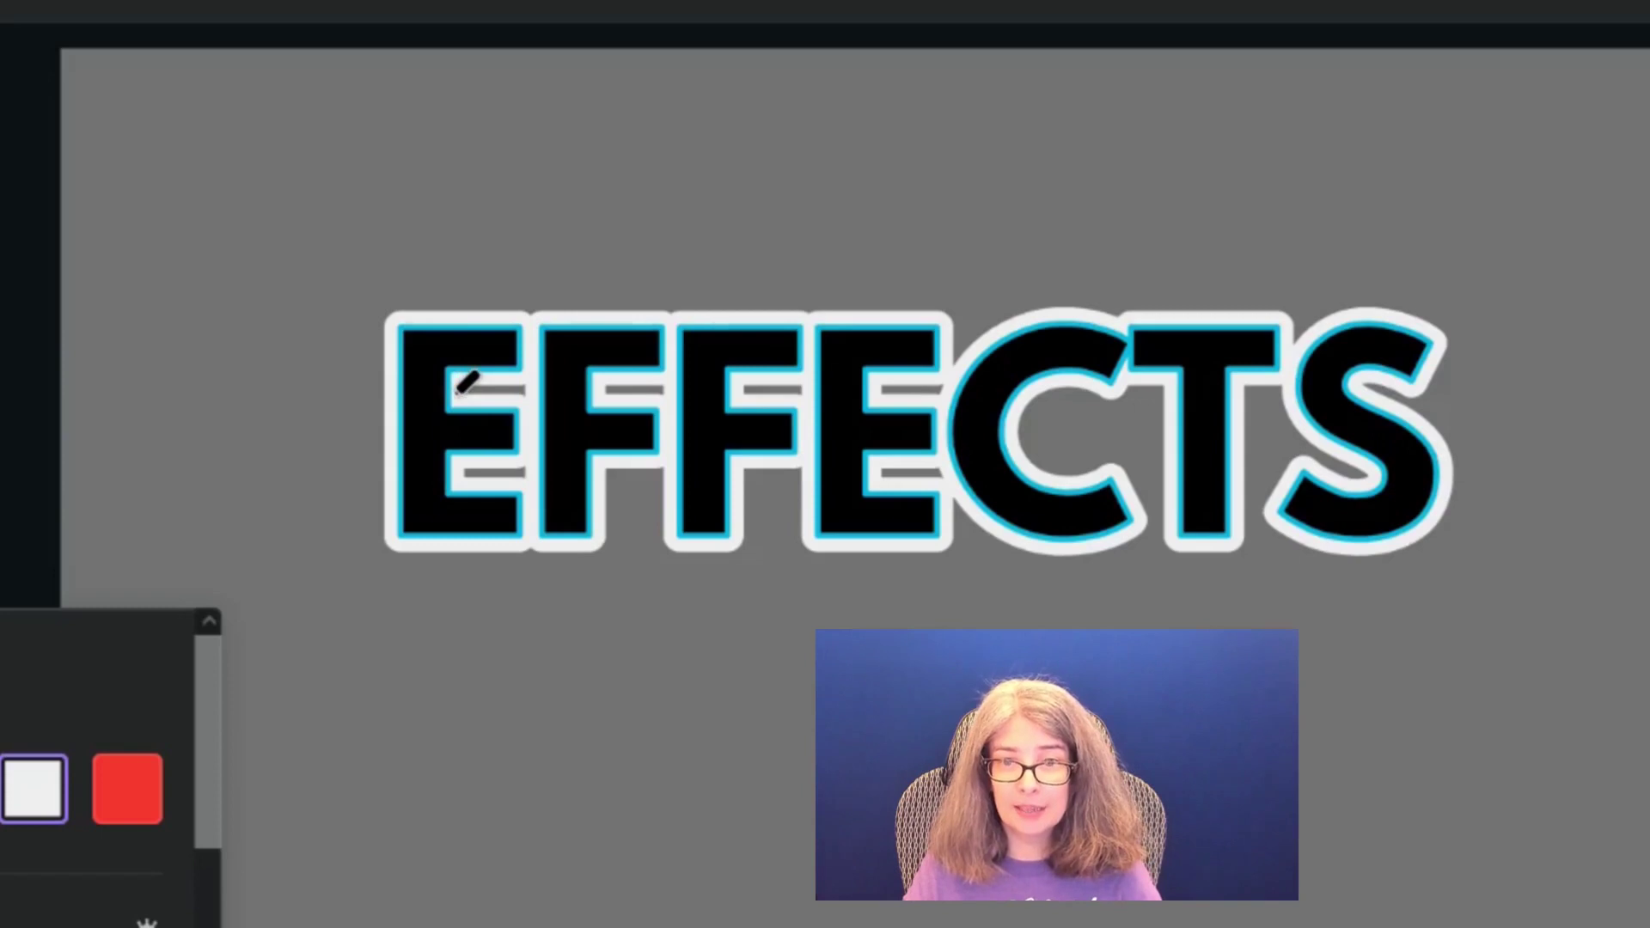
{"action": "left_click_drag", "start_coordinate": [458, 391], "coordinate": [470, 392]}
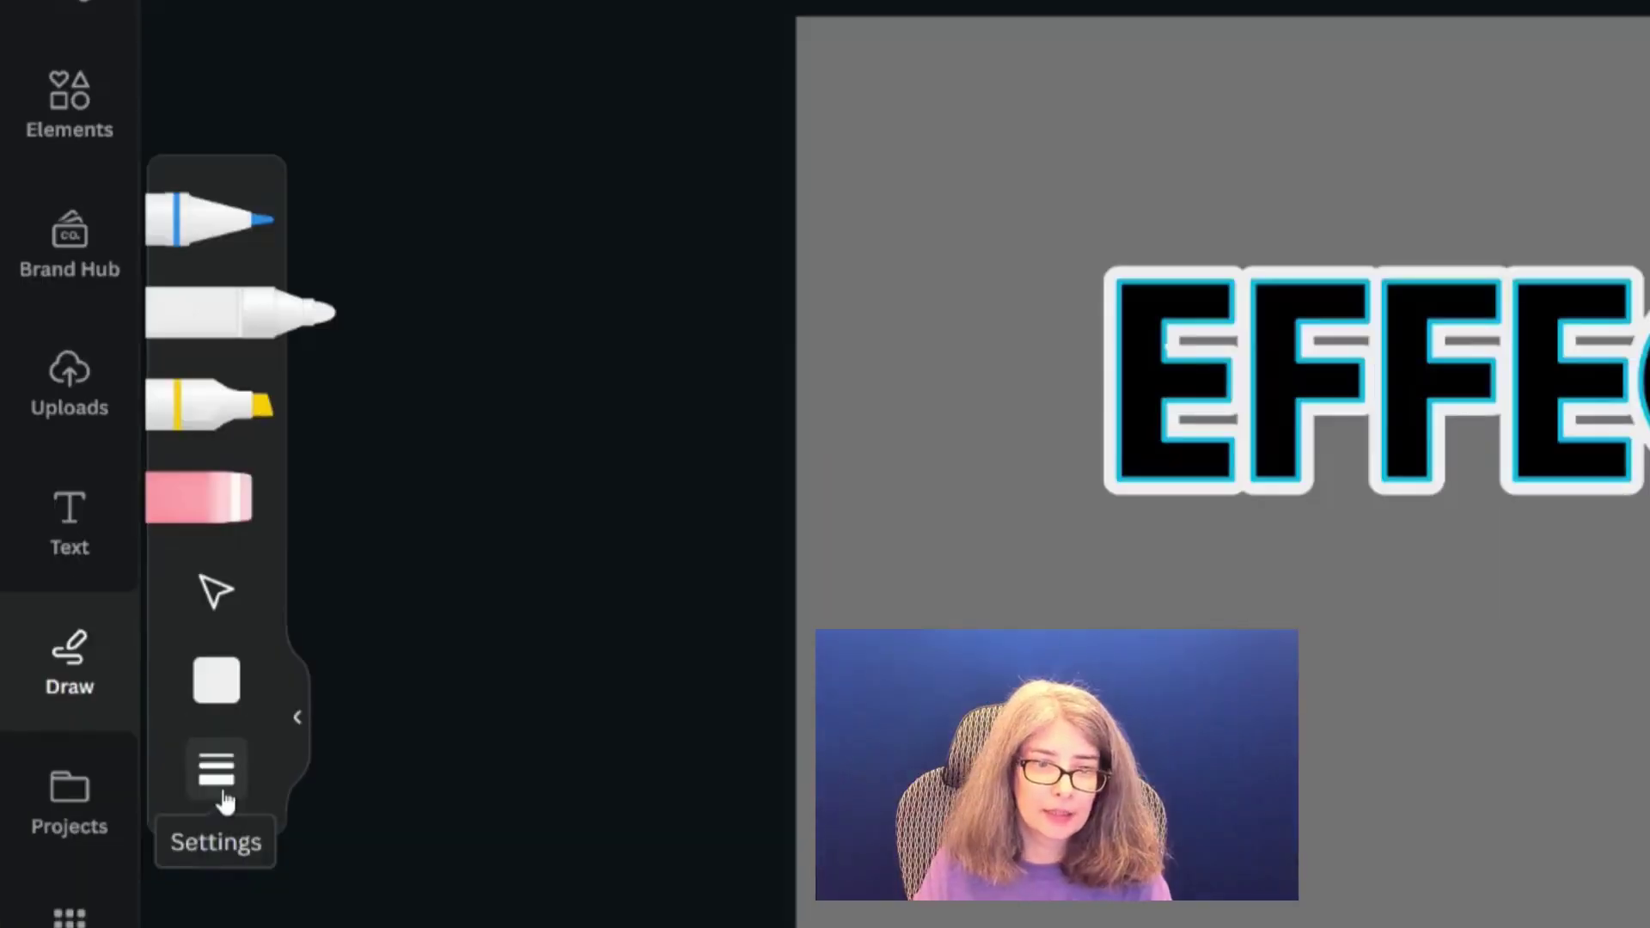
- Set the marker weight to 40 and paint over the gaps in the first four letters of EFFECTS
{"action": "left_click", "coordinate": [194, 821]}
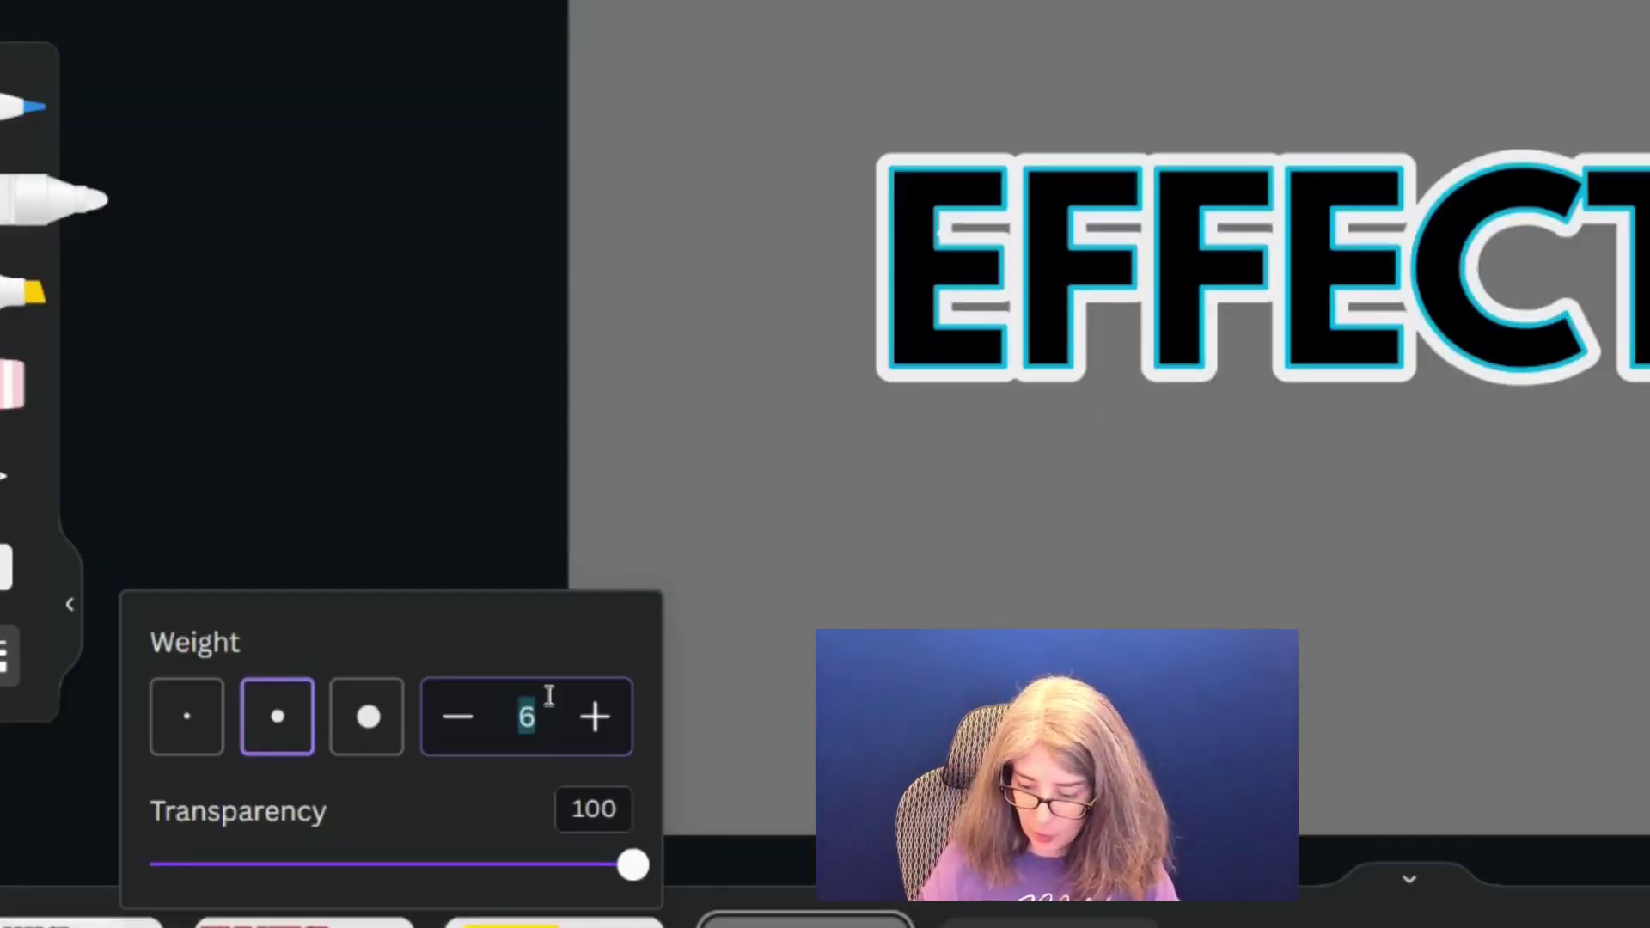
{"action": "type", "text": "40"}
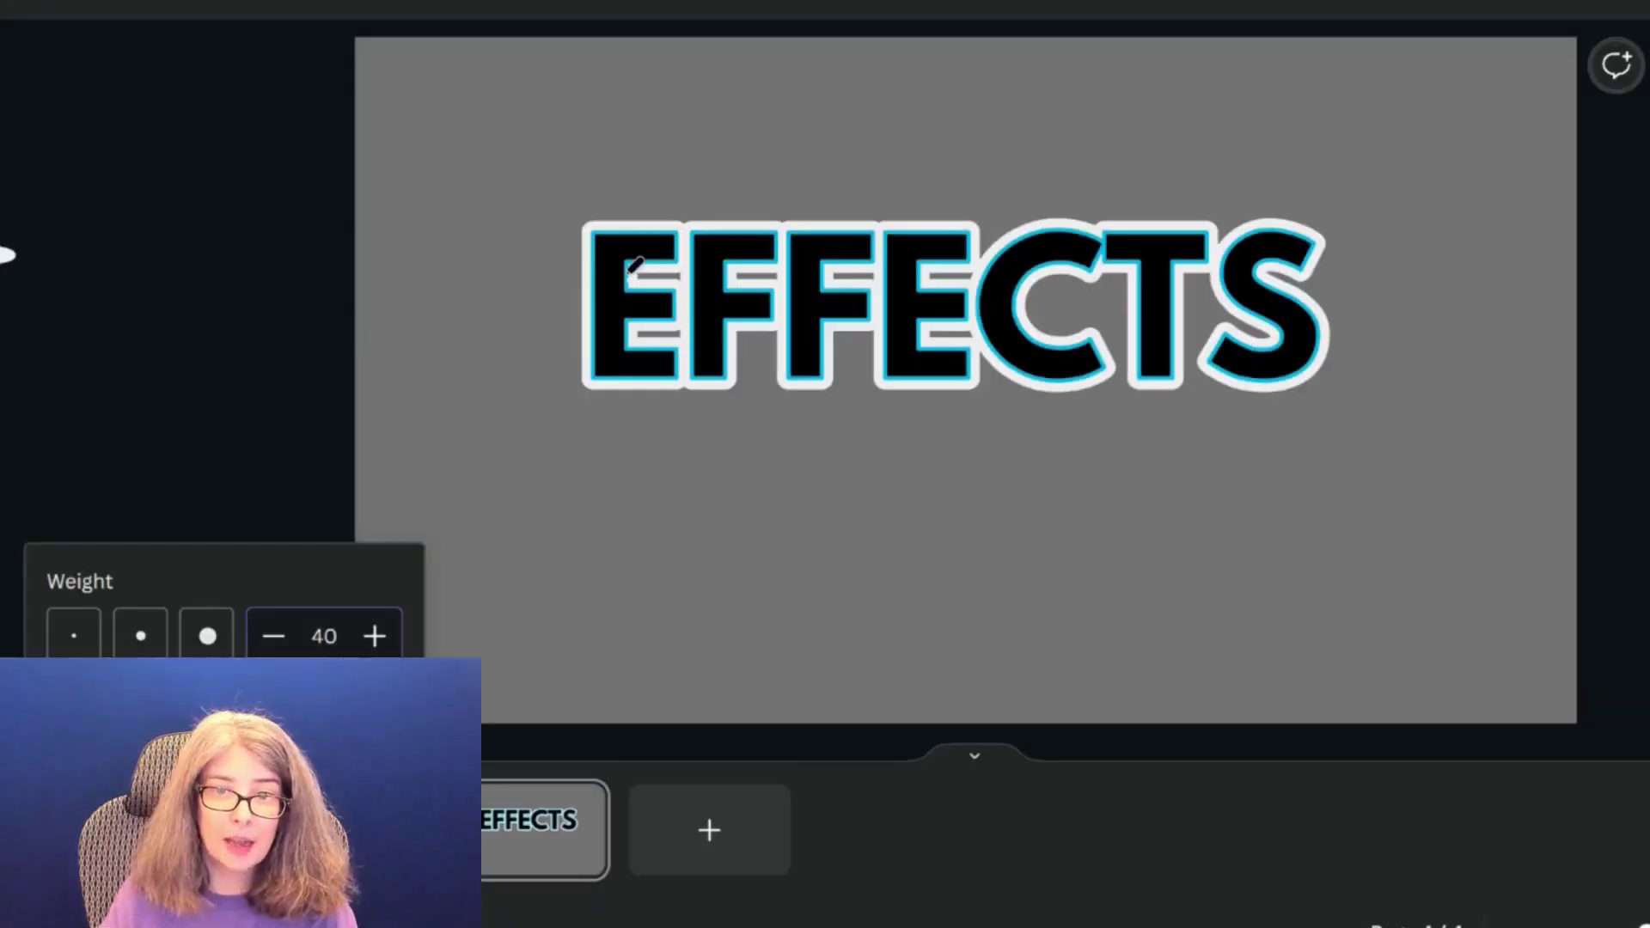
{"action": "left_click_drag", "start_coordinate": [634, 266], "coordinate": [673, 268]}
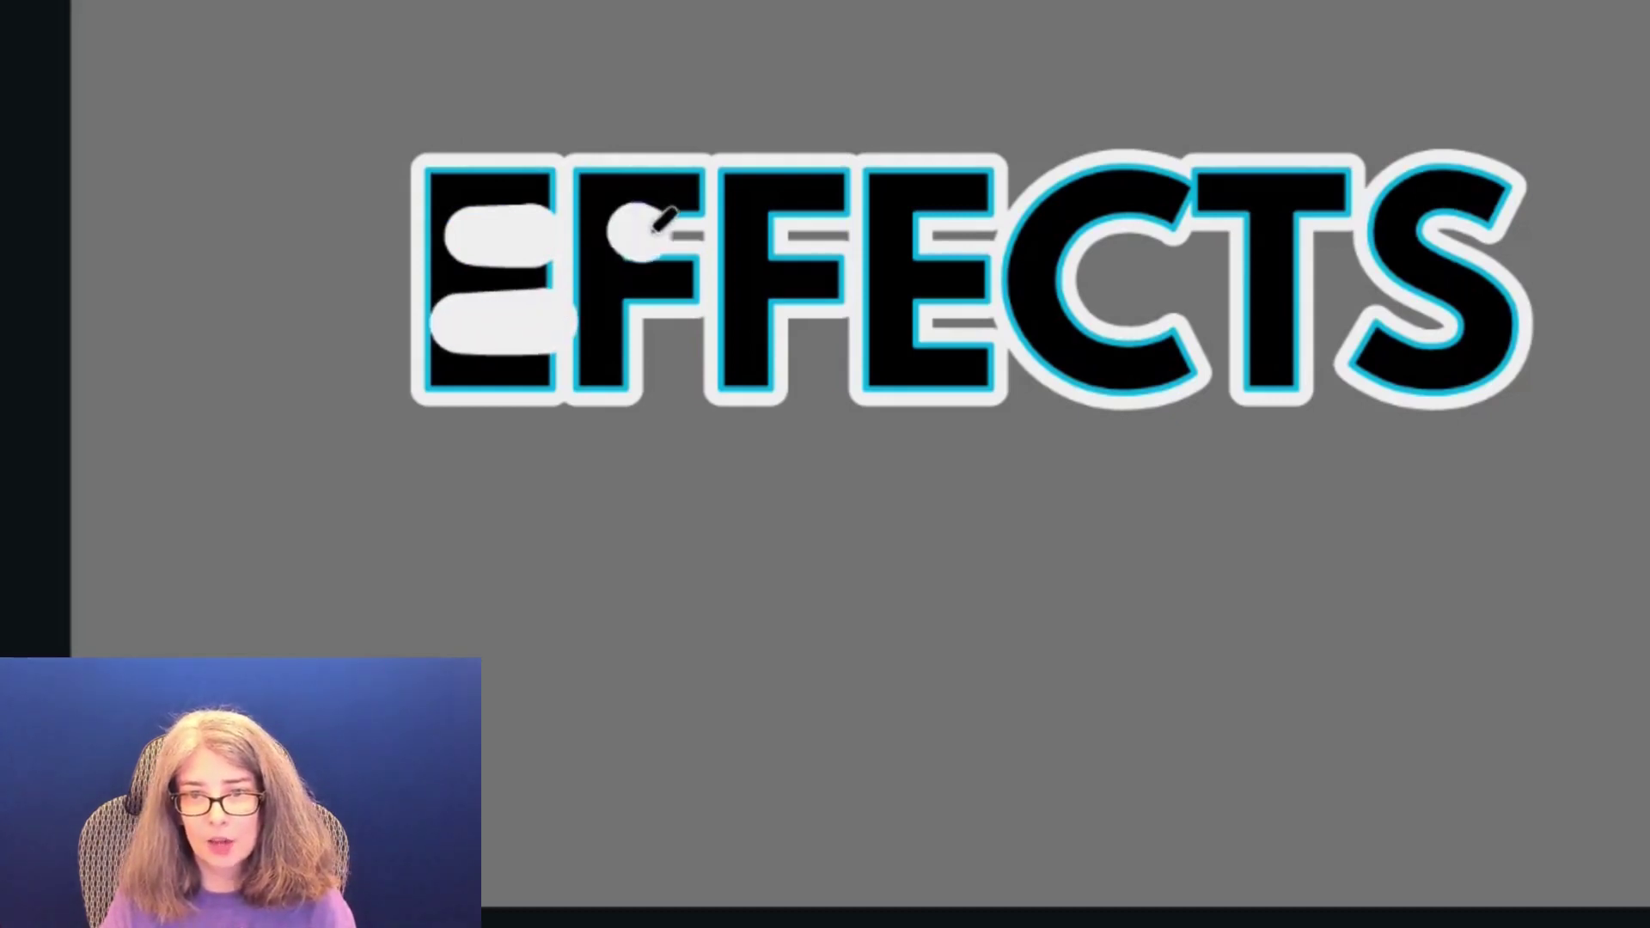
{"action": "left_click_drag", "start_coordinate": [657, 228], "coordinate": [852, 235]}
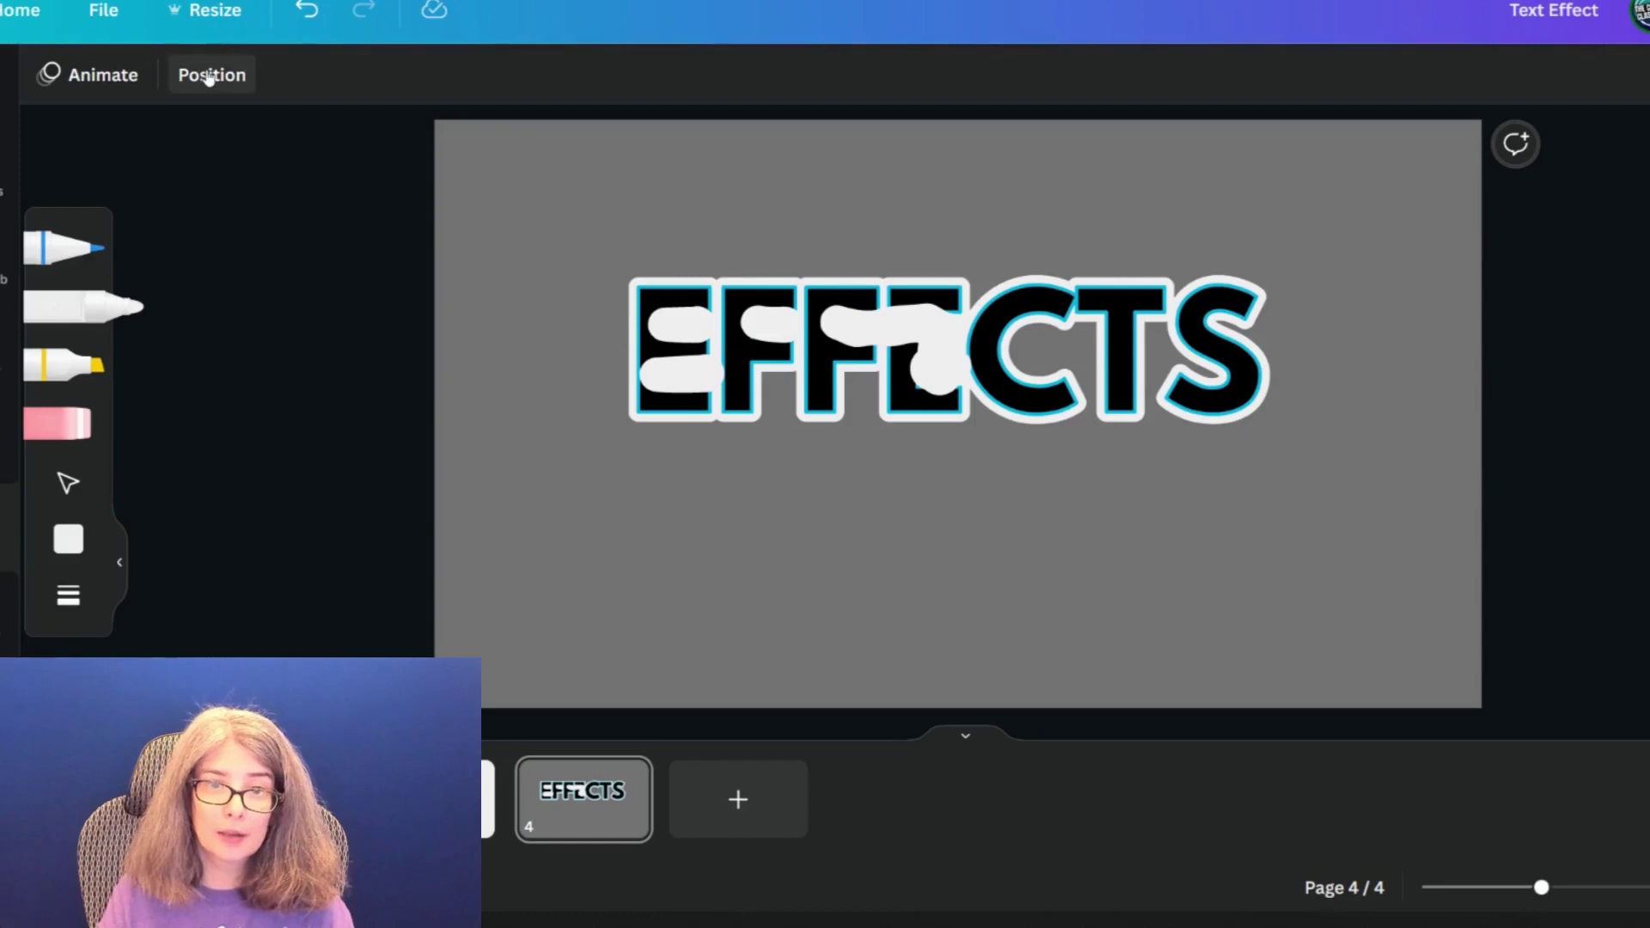
- Move the topmost painted stroke's layer below both EFFECTS text layers
{"action": "left_click", "coordinate": [209, 75]}
{"action": "left_click", "coordinate": [148, 79]}
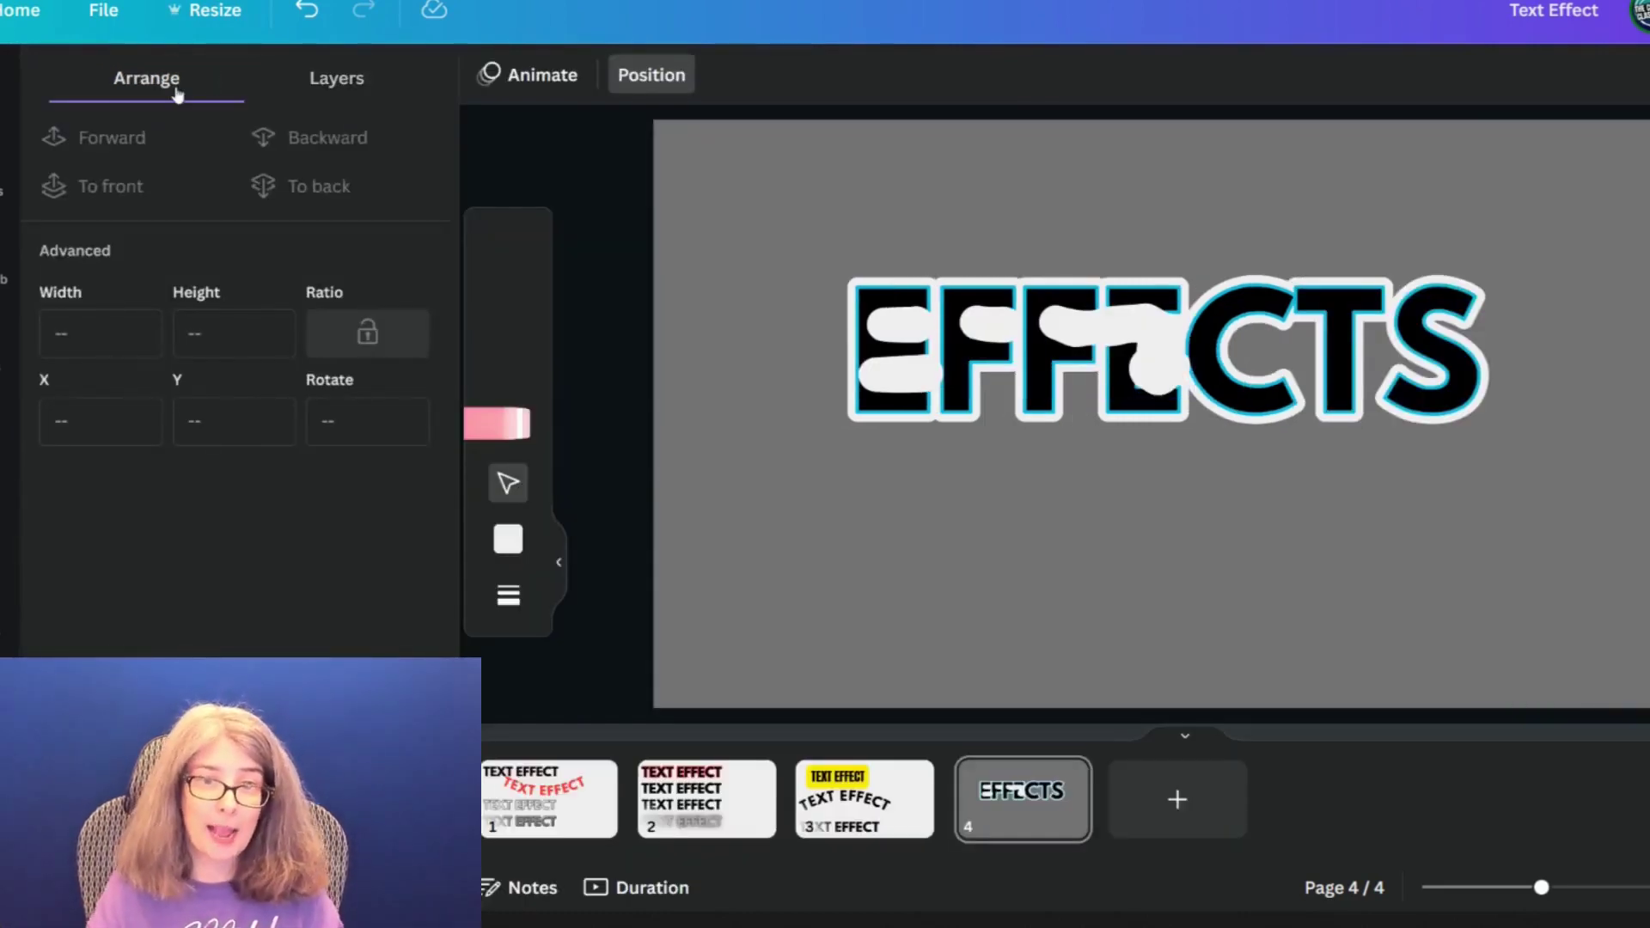
{"action": "left_click", "coordinate": [344, 80]}
{"action": "left_click", "coordinate": [265, 233]}
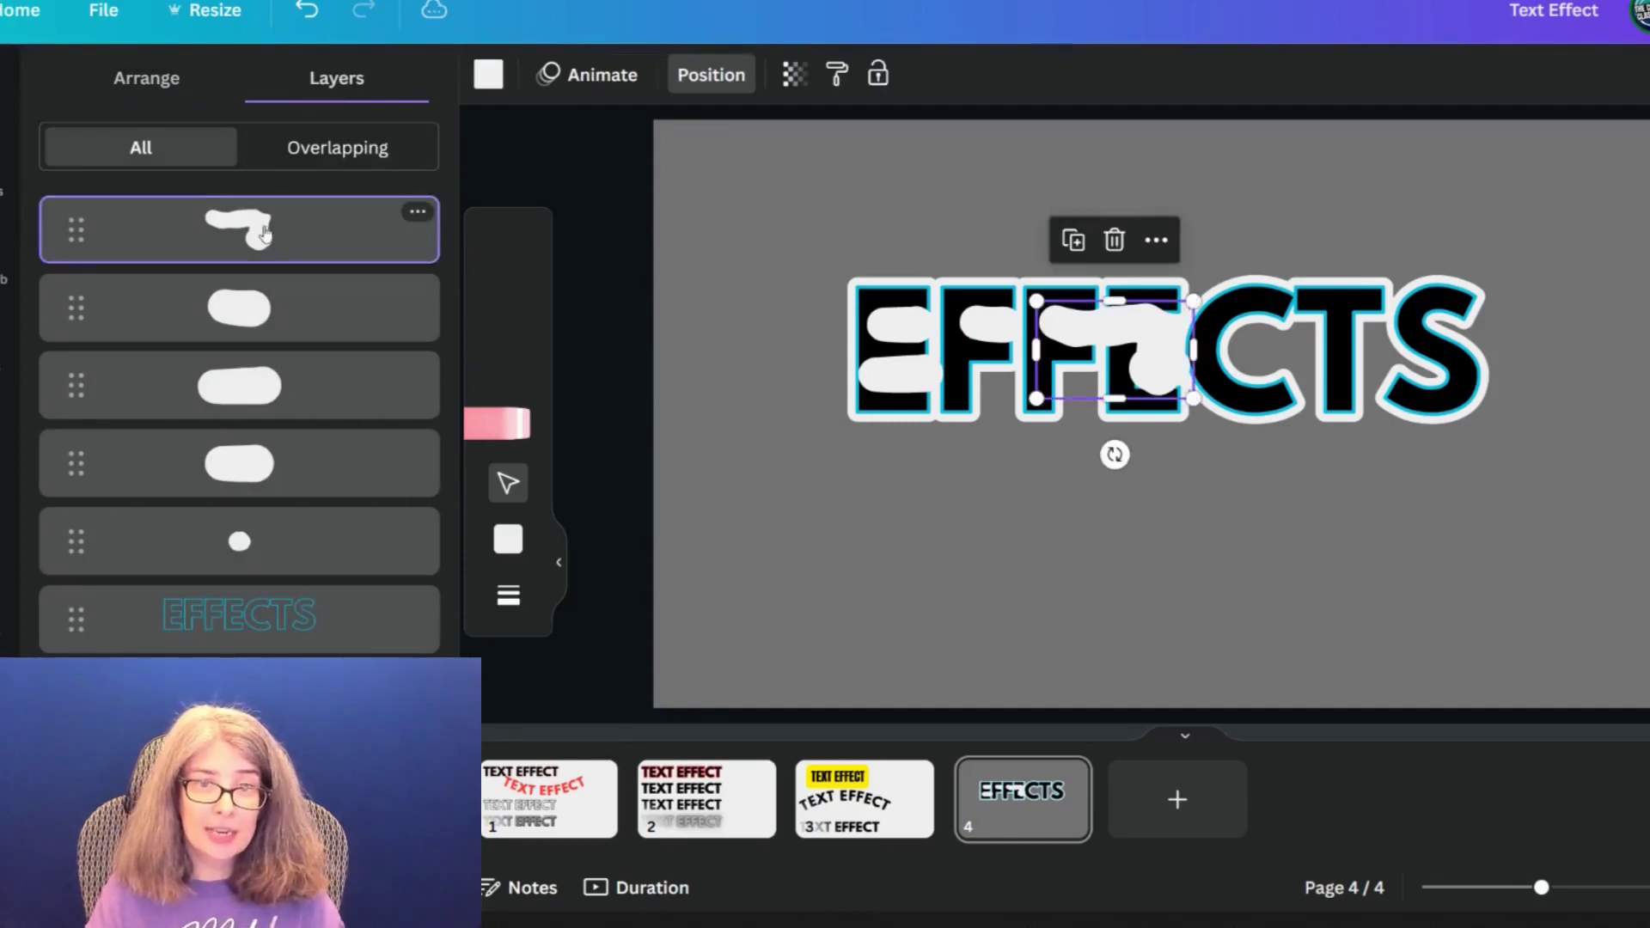
{"action": "left_click", "coordinate": [251, 311]}
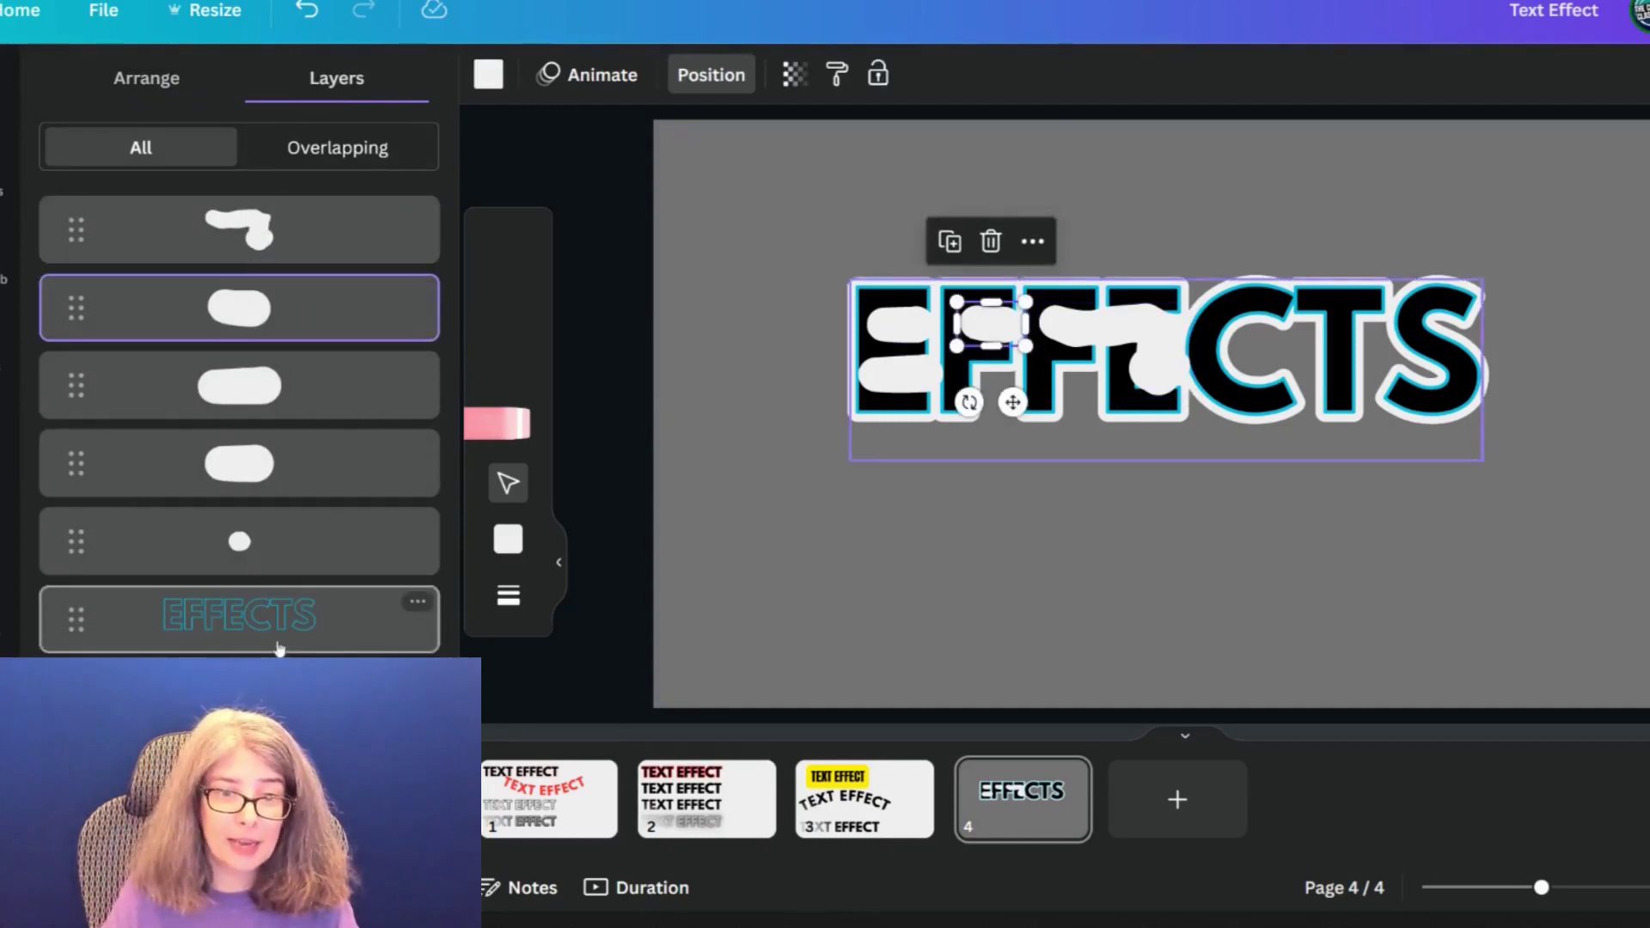
{"action": "left_click", "coordinate": [251, 224]}
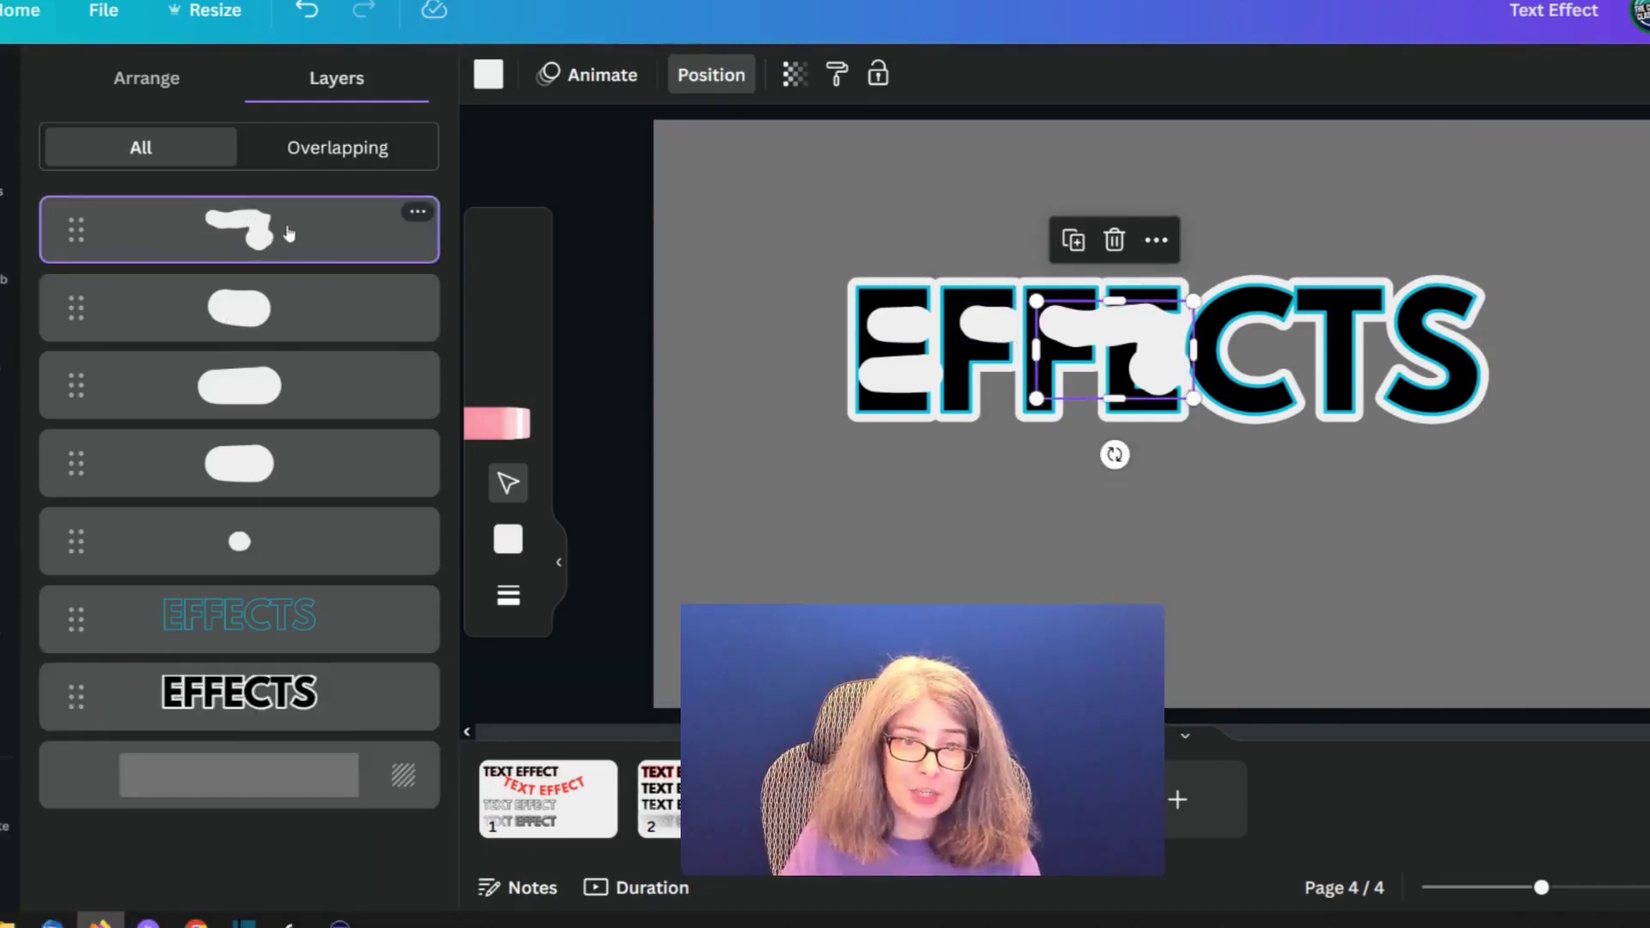
{"action": "left_click_drag", "start_coordinate": [288, 234], "coordinate": [317, 736]}
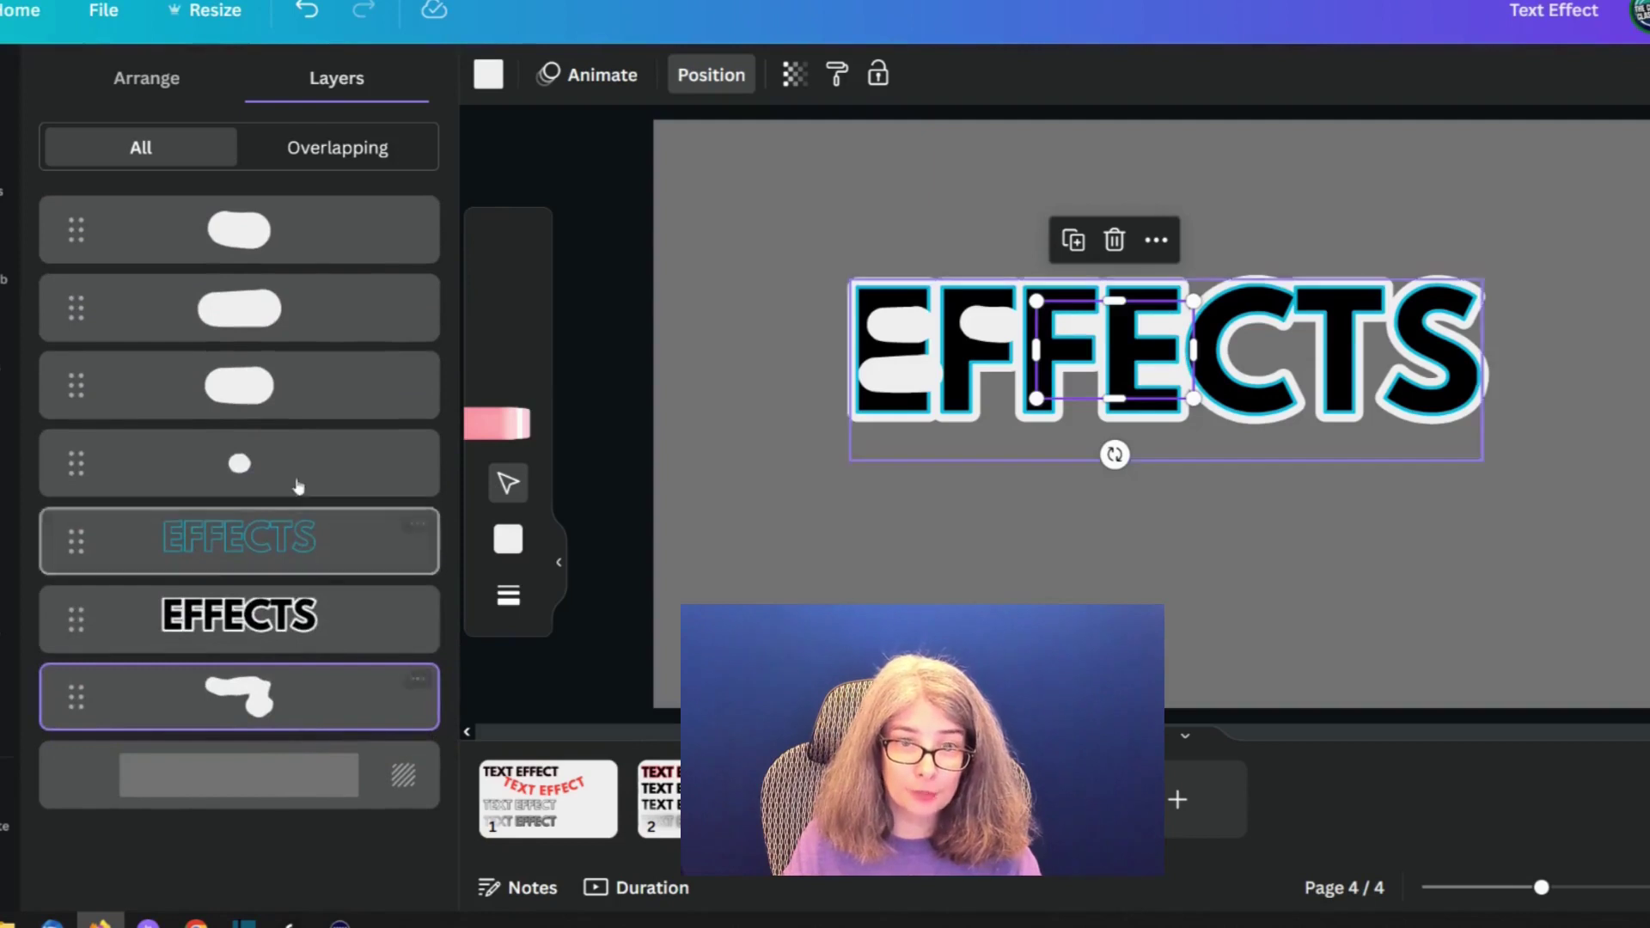
- Select the remaining four painted strokes together and move their layers below both EFFECTS text layers
{"action": "left_click", "coordinate": [260, 227]}
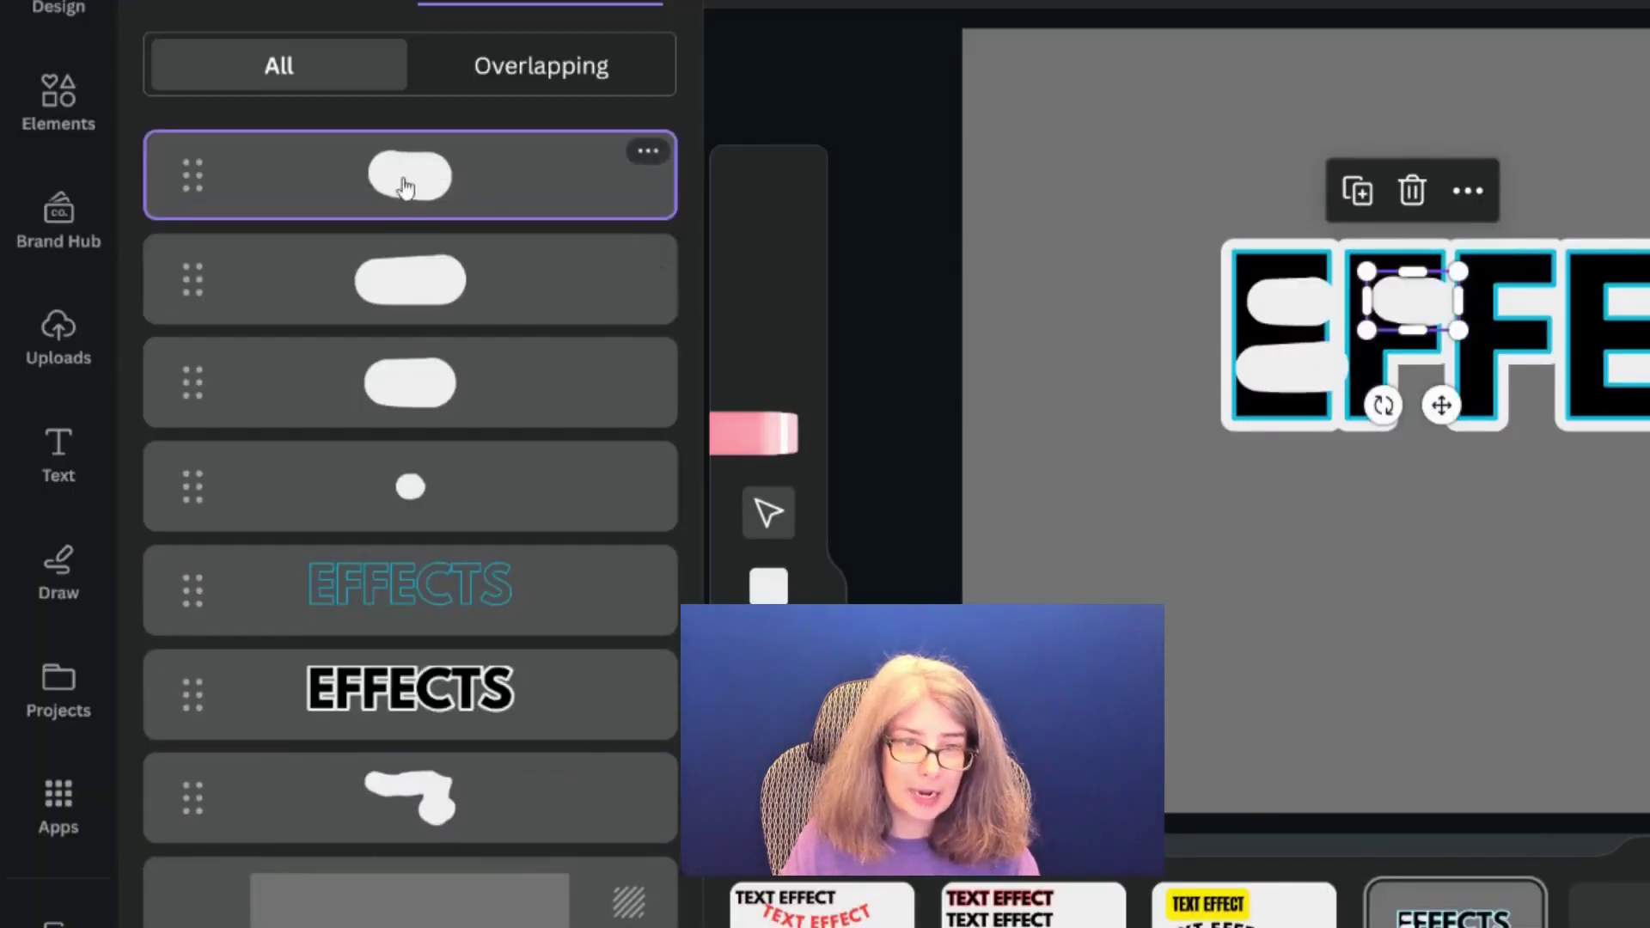
{"action": "left_click", "coordinate": [384, 292], "text": "shift"}
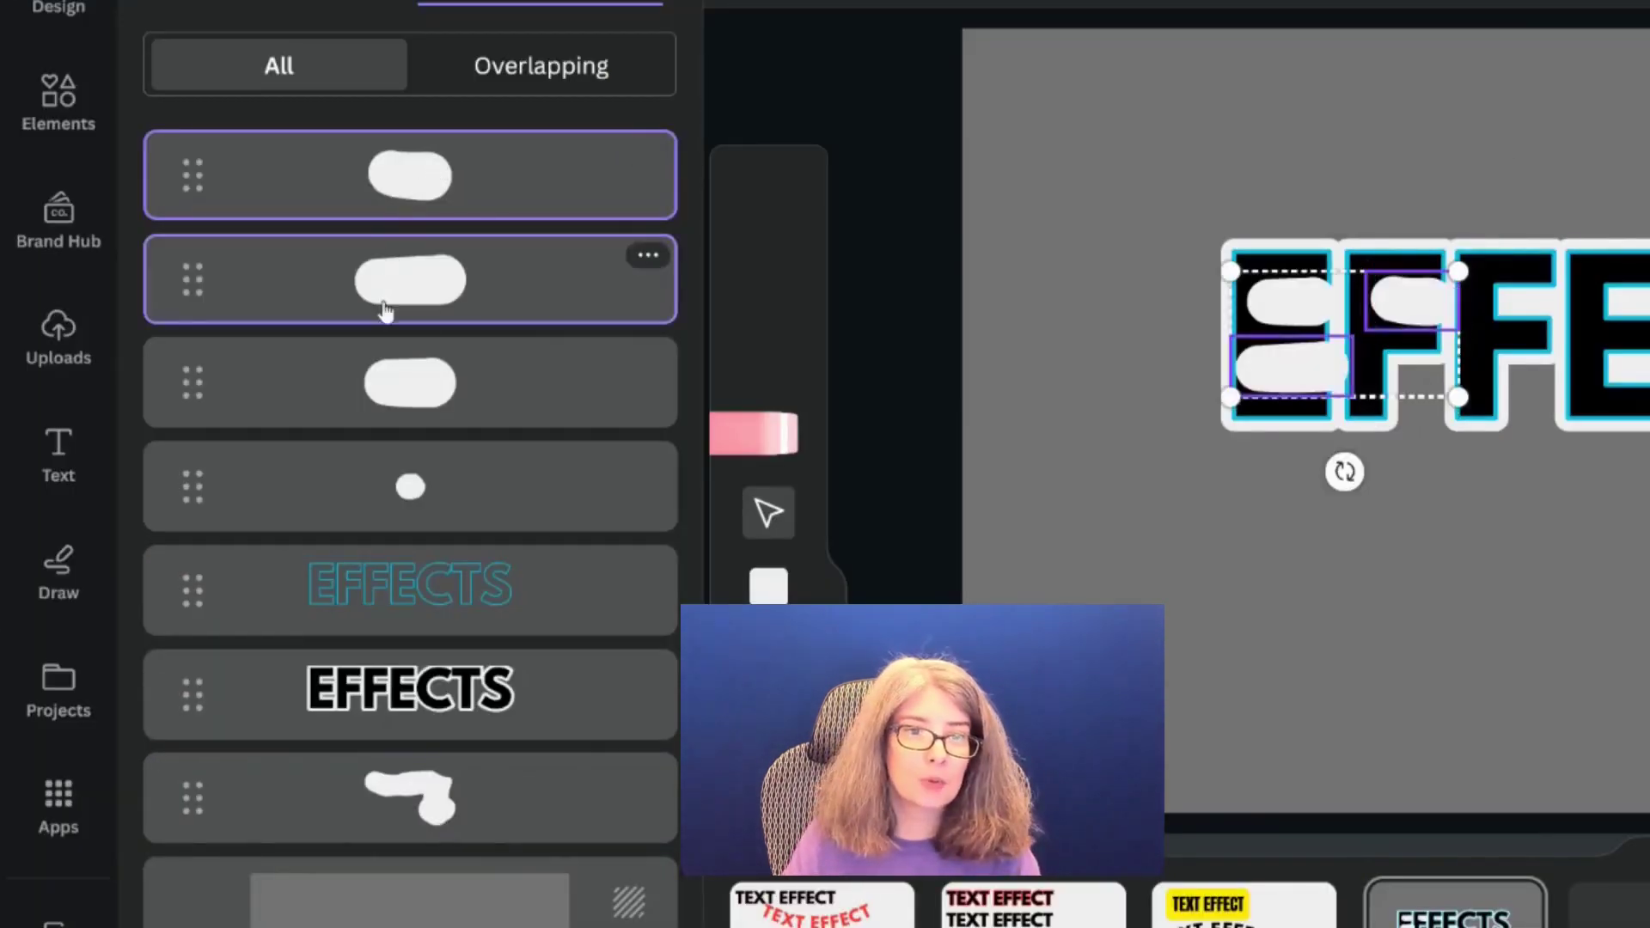
{"action": "left_click", "coordinate": [386, 400], "text": "shift"}
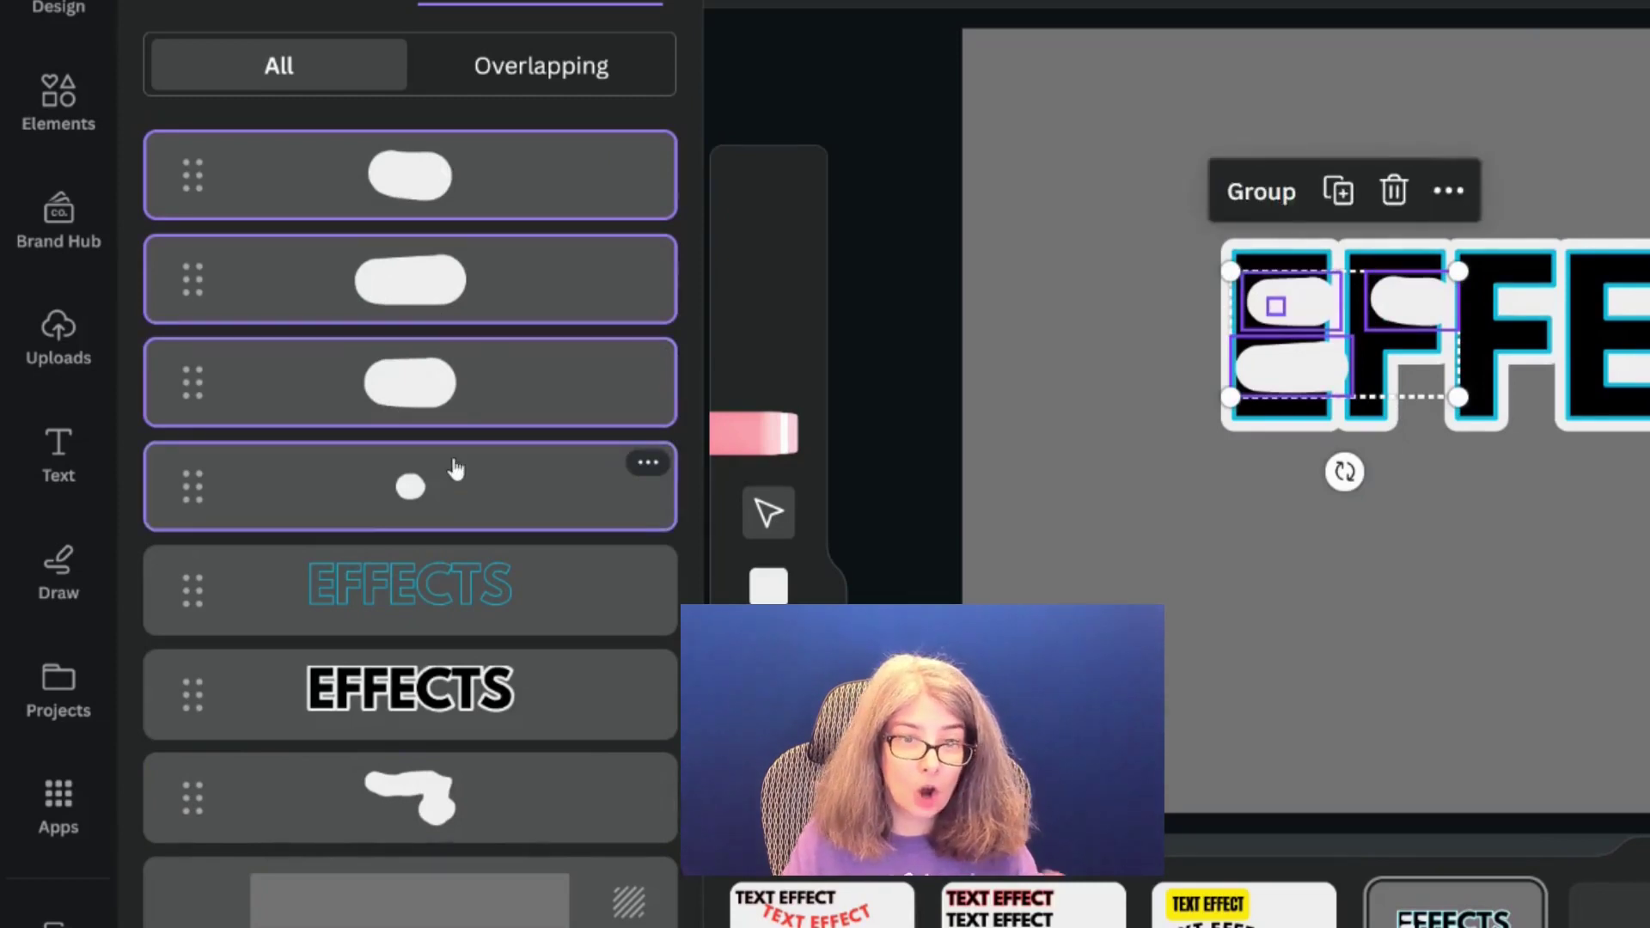
{"action": "left_click_drag", "start_coordinate": [458, 189], "coordinate": [458, 351]}
{"action": "left_click_drag", "start_coordinate": [465, 704], "coordinate": [447, 679]}
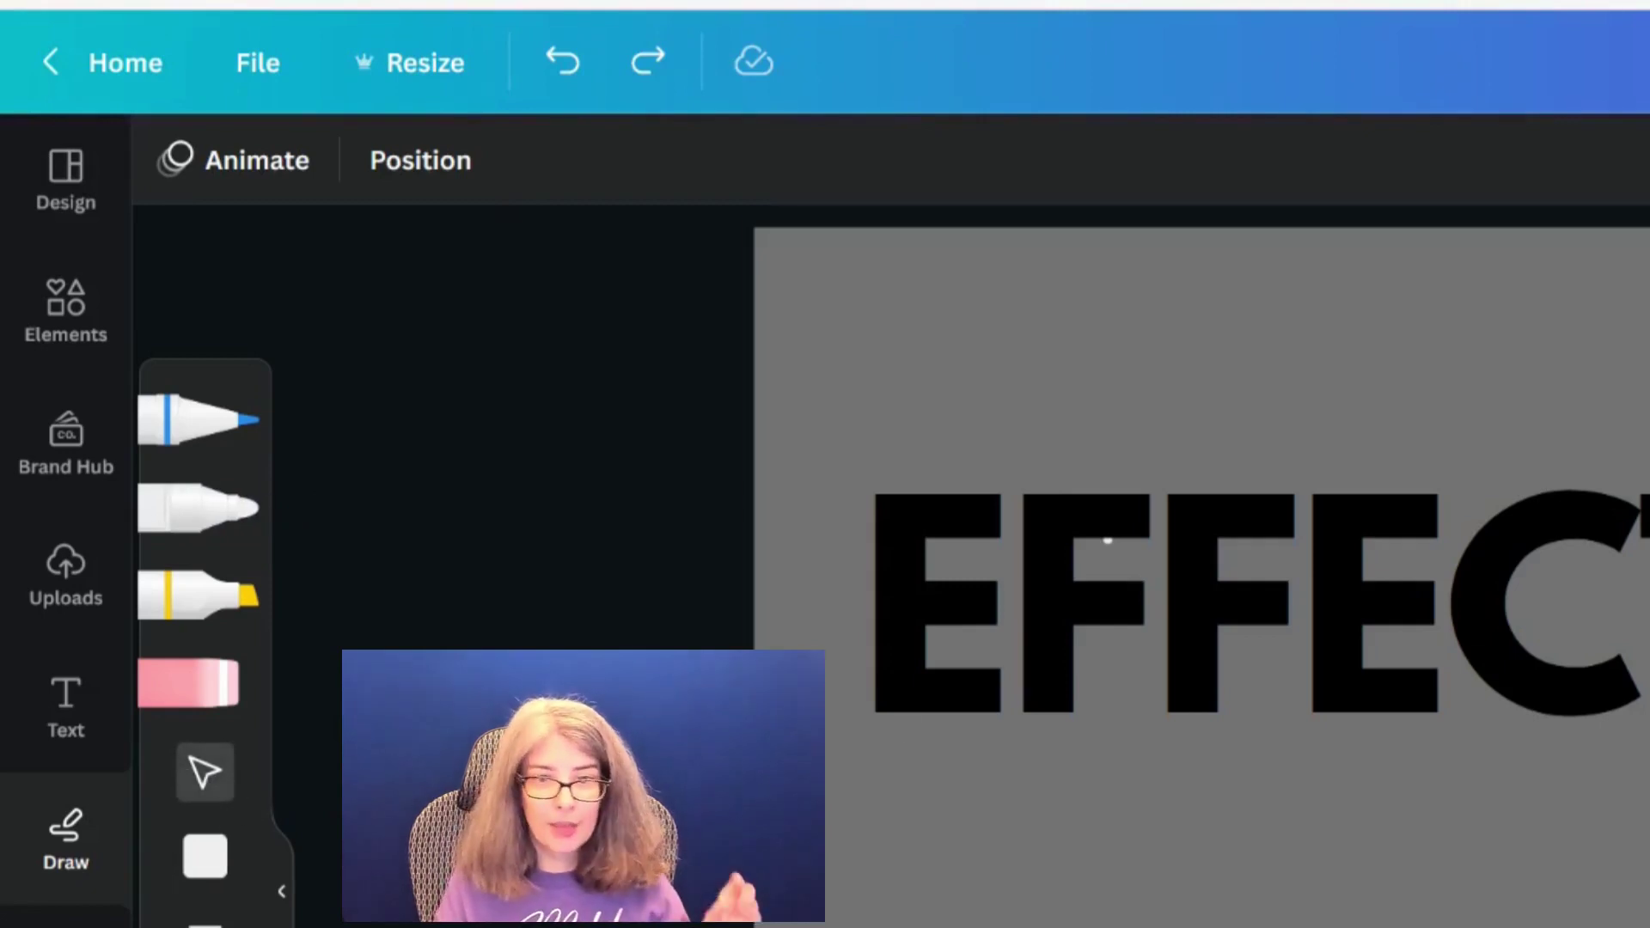
- Remove the stray white dot hidden over the plain EFFECT text and colour the text off-white
{"action": "left_click_drag", "start_coordinate": [989, 655], "coordinate": [1417, 705]}
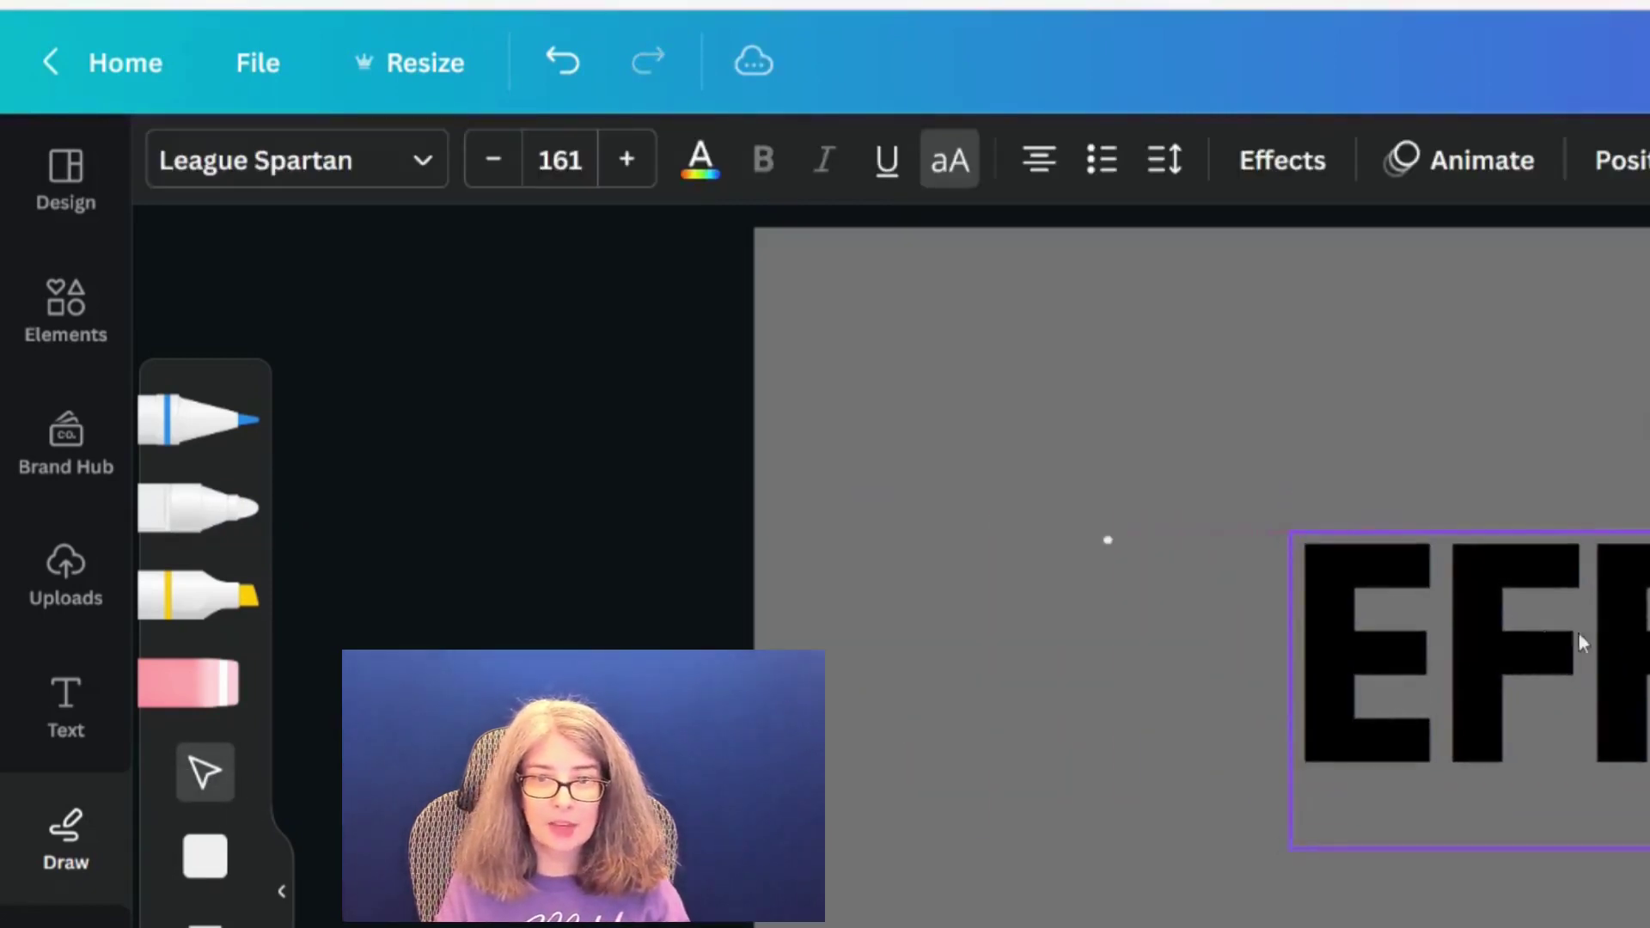
{"action": "left_click", "coordinate": [1107, 543]}
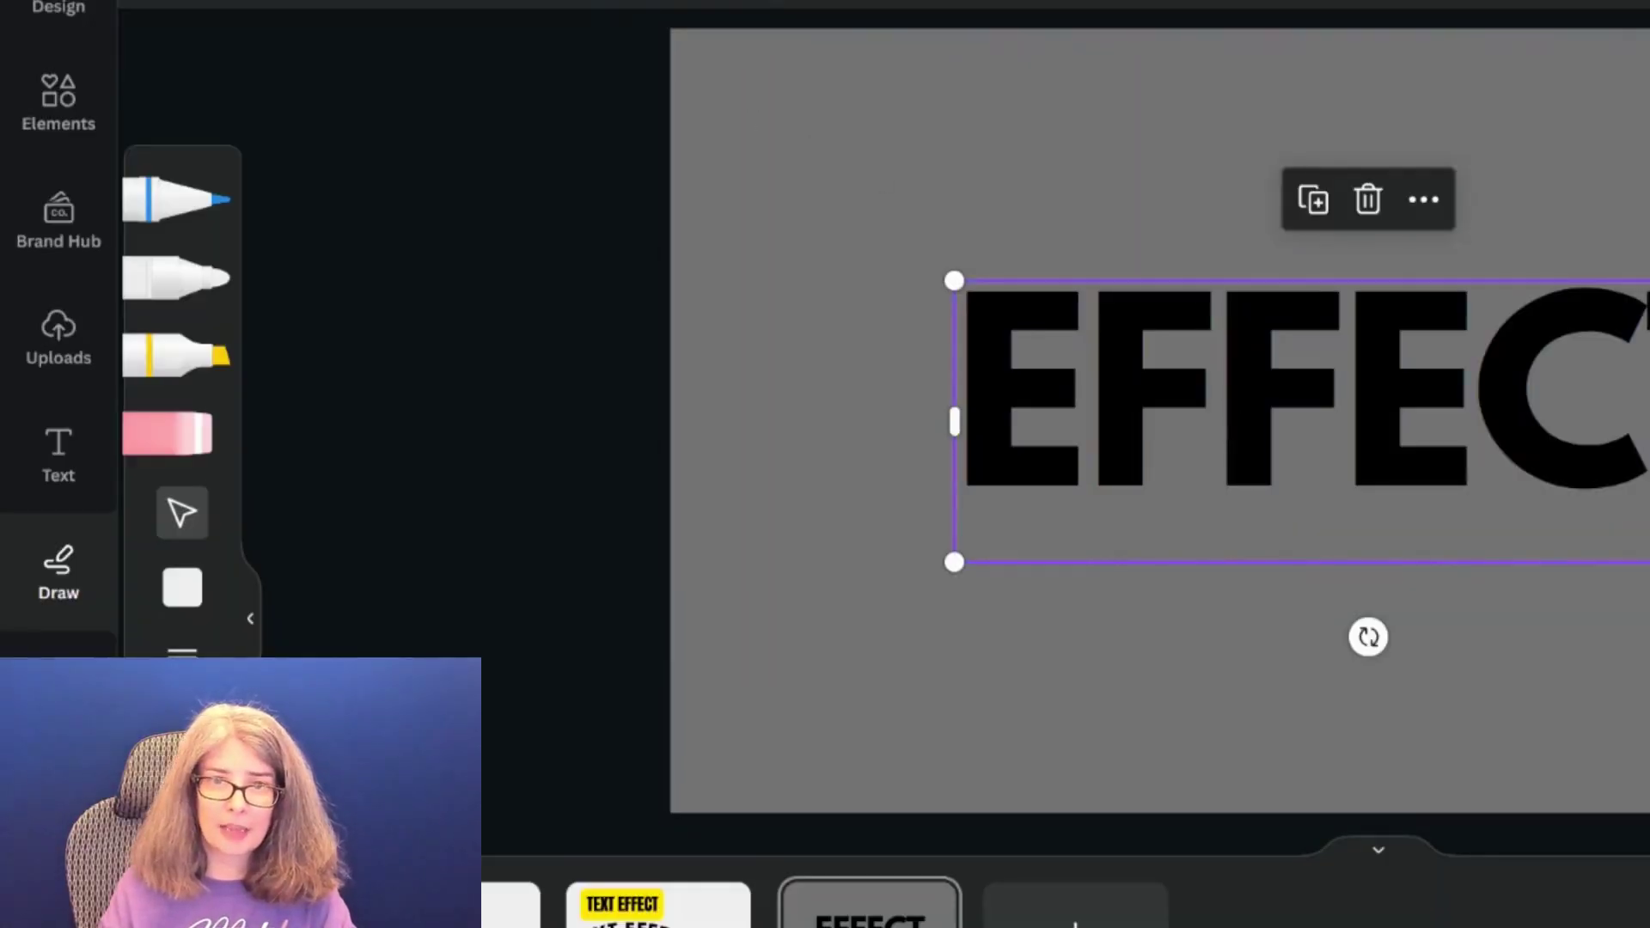
{"action": "left_click", "coordinate": [578, 66]}
{"action": "left_click", "coordinate": [464, 179]}
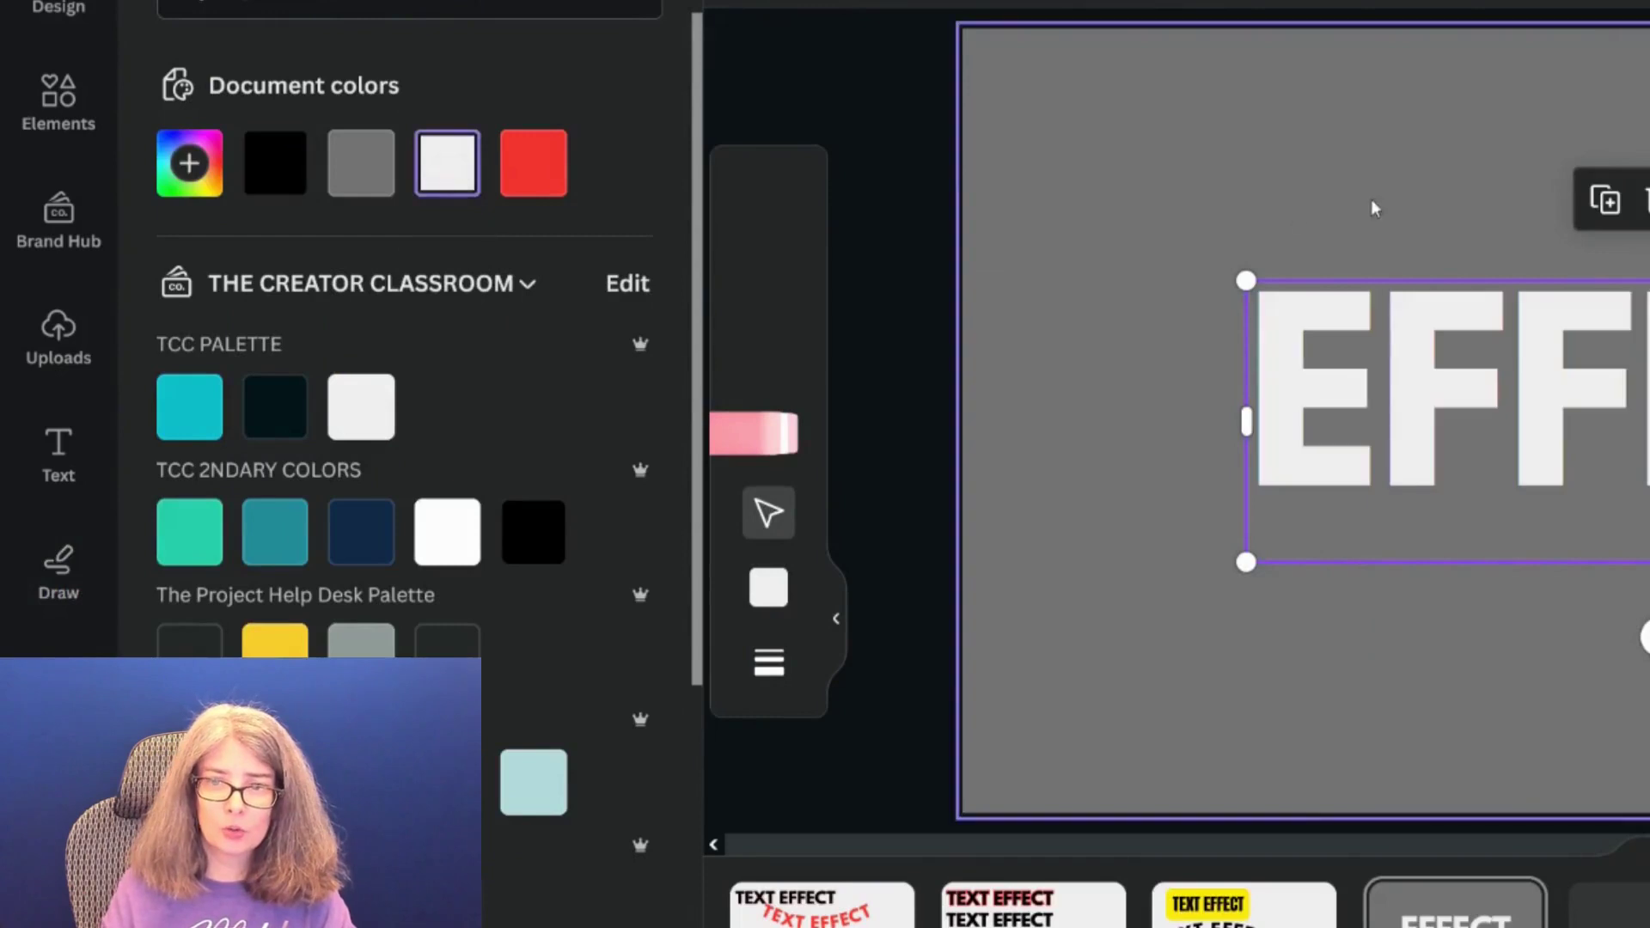
{"action": "left_click", "coordinate": [1366, 169]}
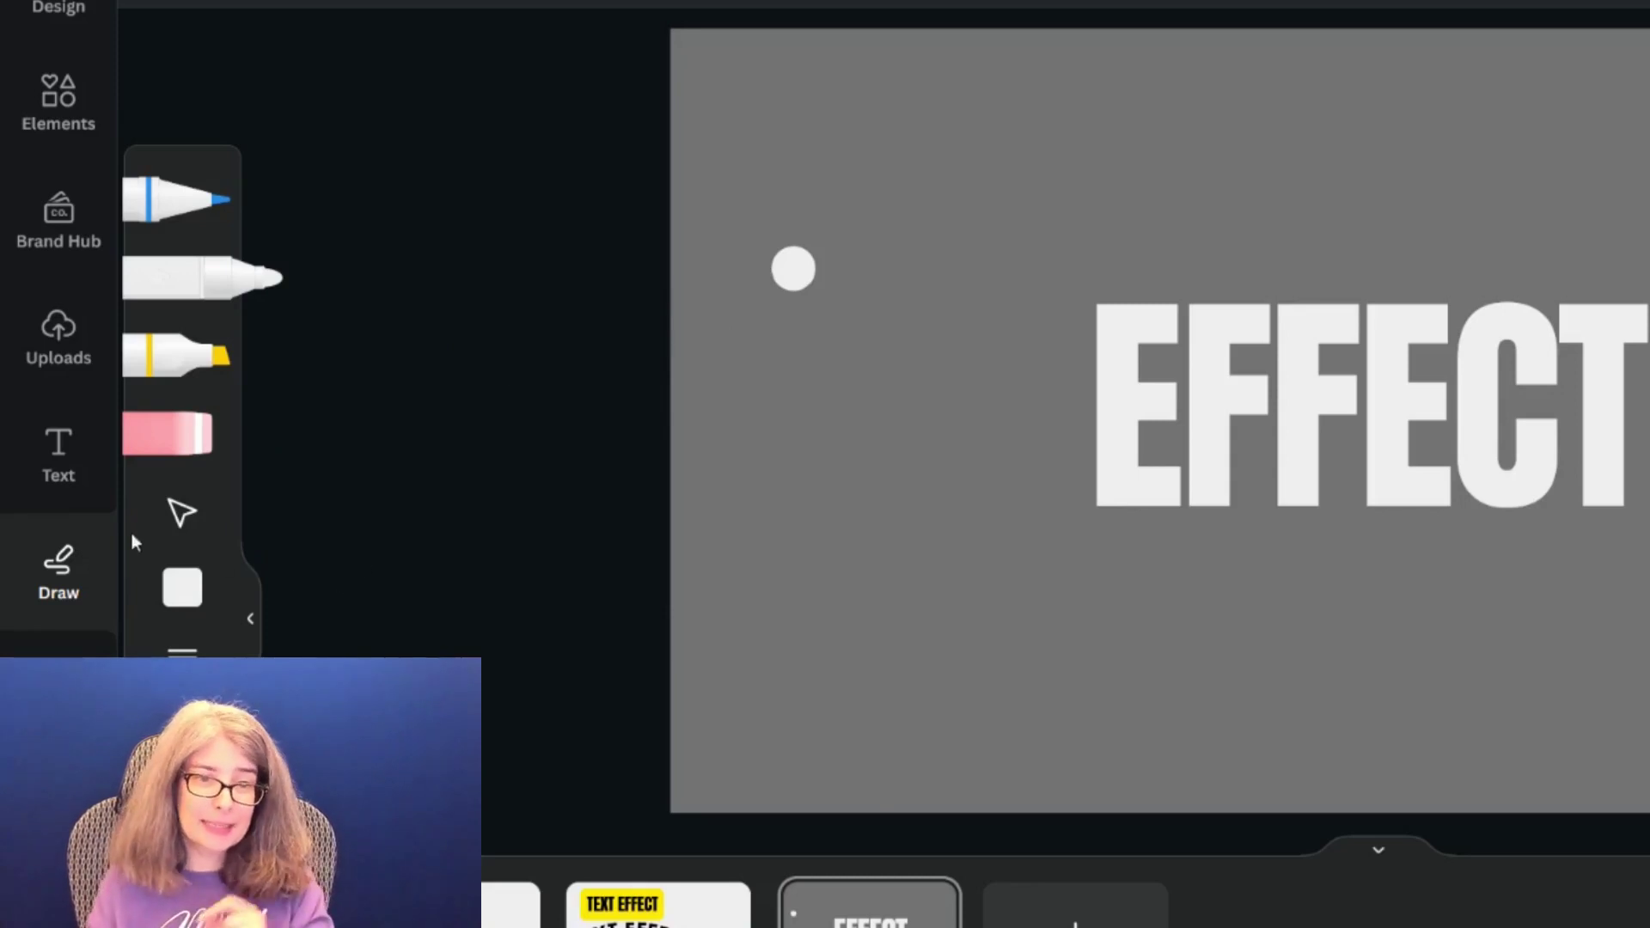
- Leave drawing mode and delete the white dot beside the EFFECT text
{"action": "left_click", "coordinate": [182, 516]}
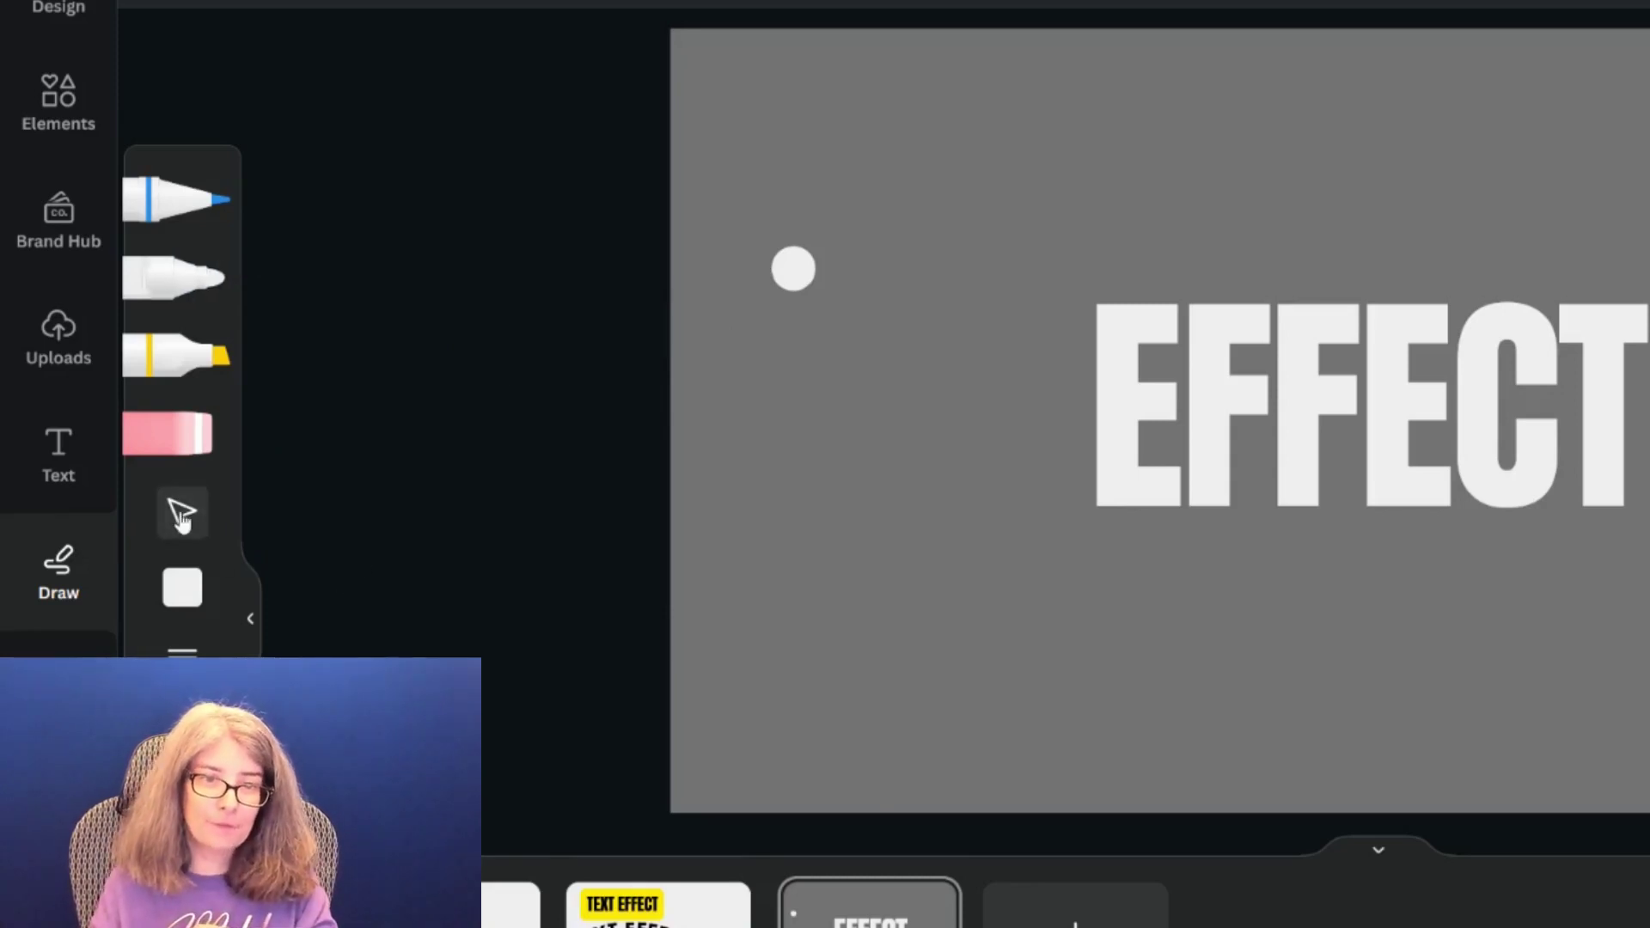
{"action": "left_click", "coordinate": [259, 631]}
{"action": "left_click", "coordinate": [774, 275]}
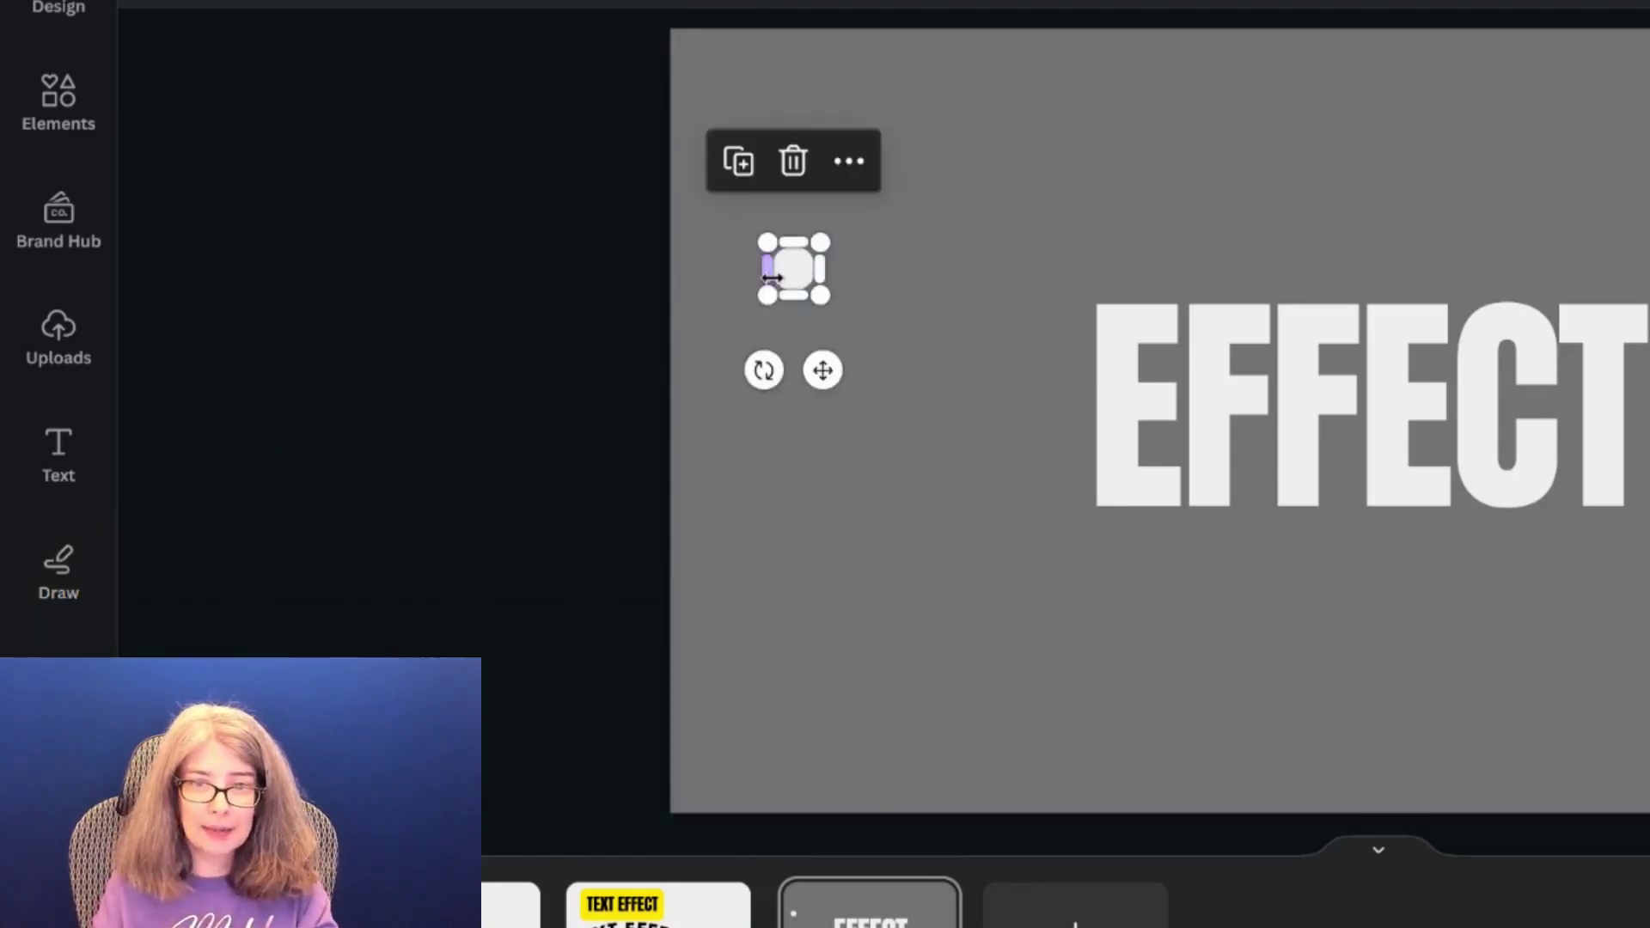
{"action": "key", "text": "Delete"}
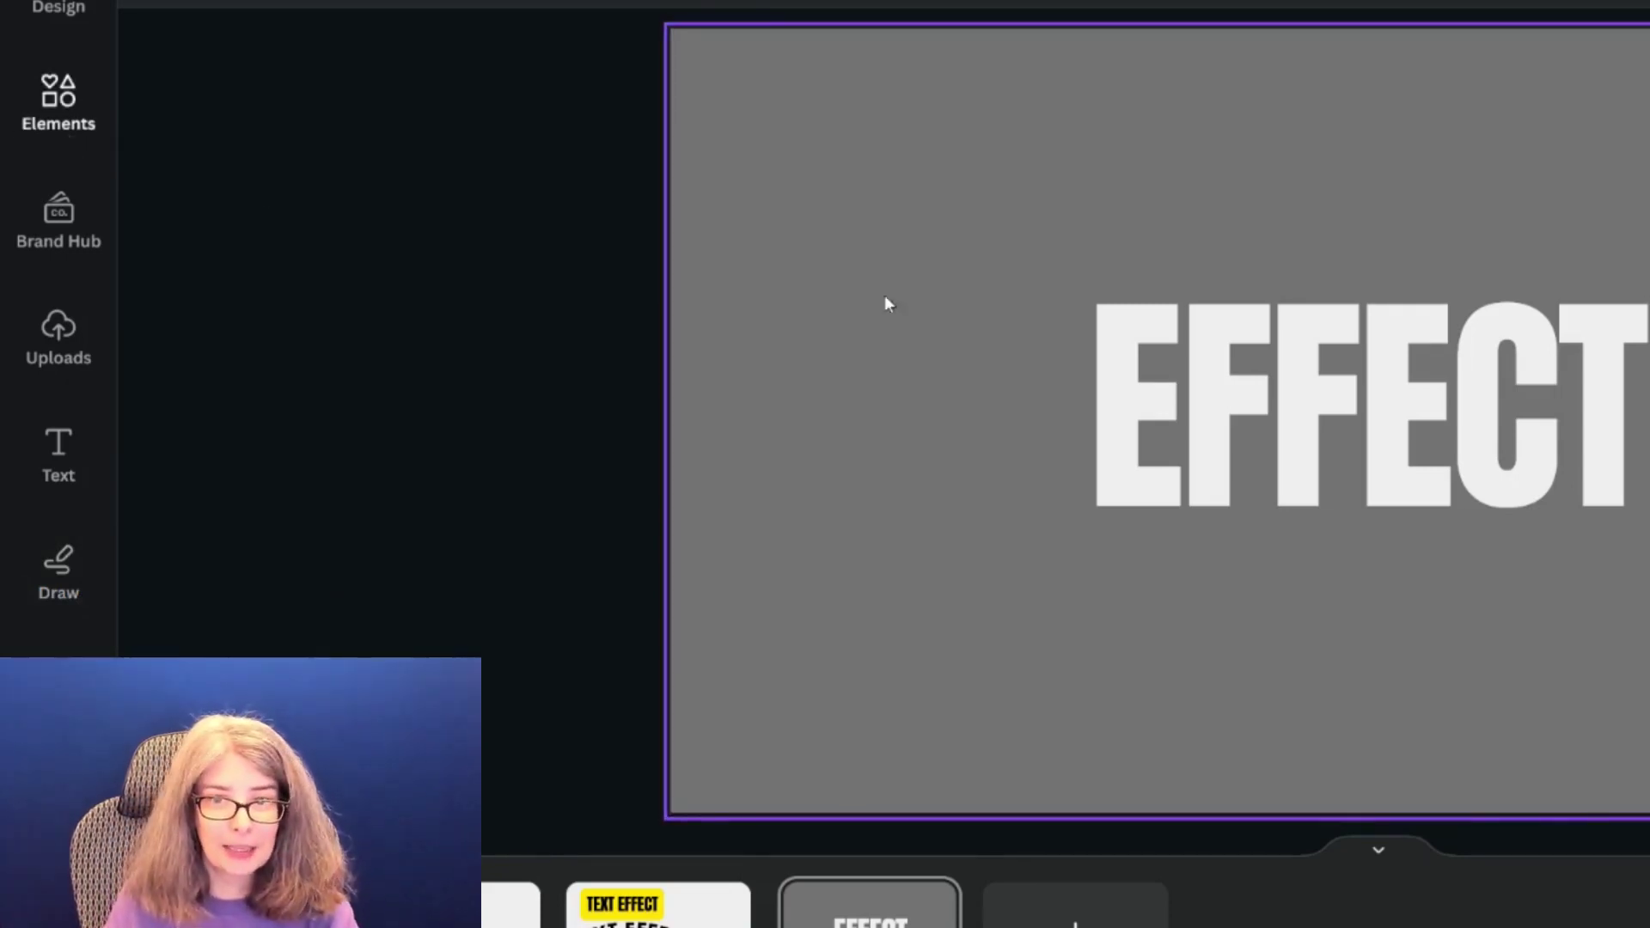
- Try red as the EFFECT text's colour and return it to off-white
{"action": "left_click", "coordinate": [1214, 350]}
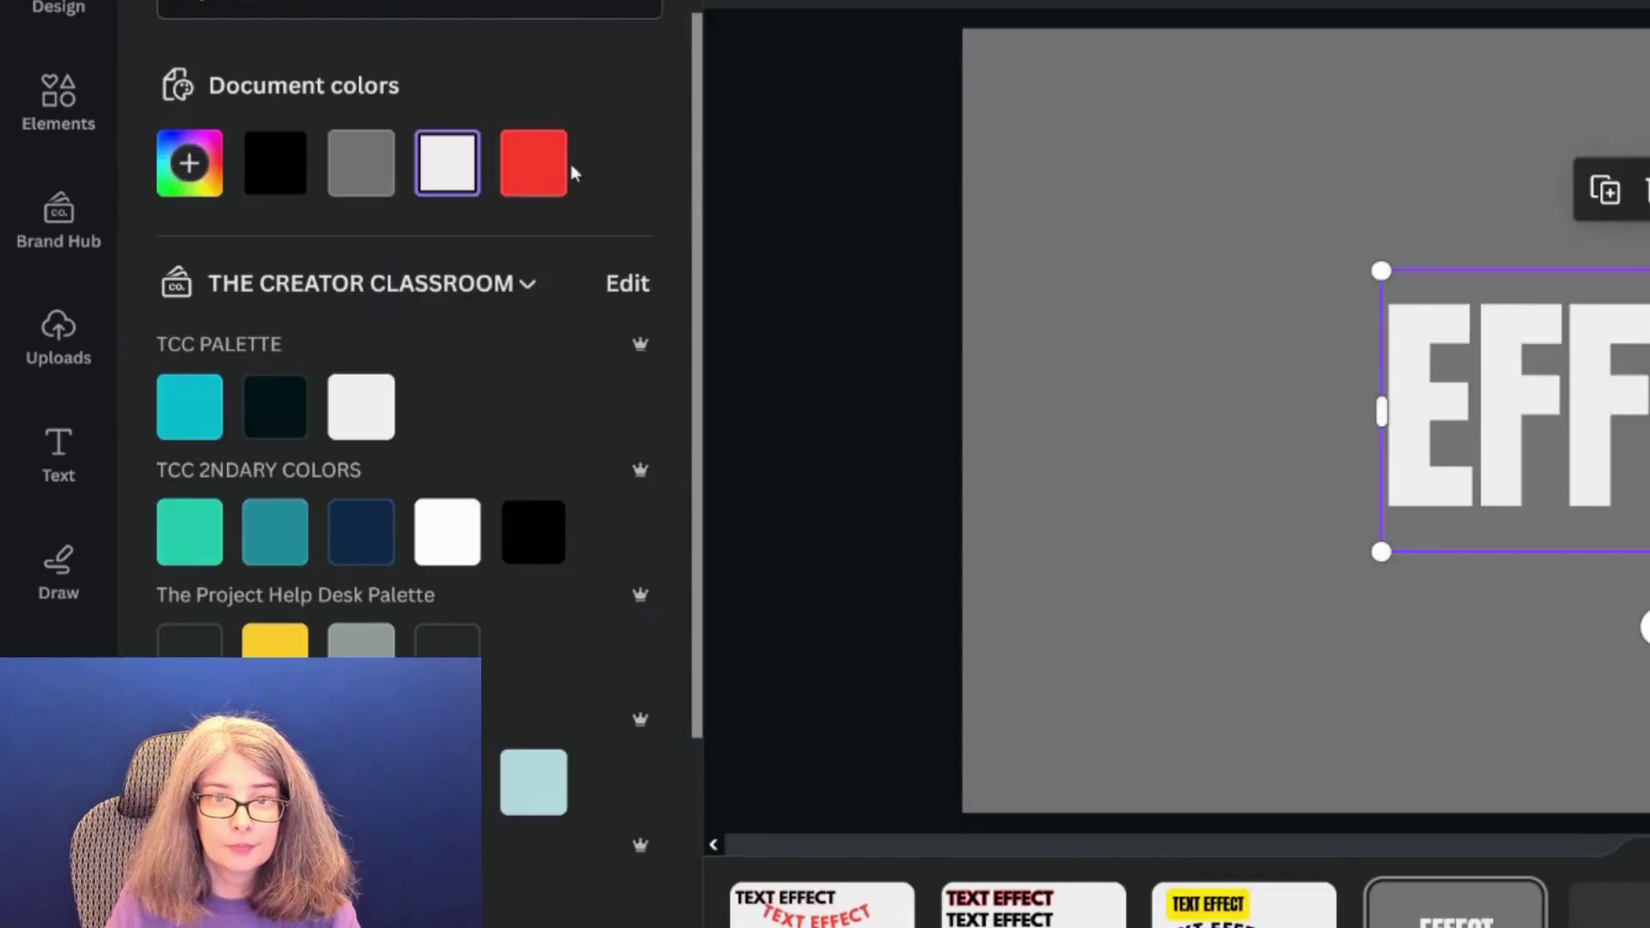
{"action": "left_click", "coordinate": [545, 179]}
{"action": "left_click", "coordinate": [439, 164]}
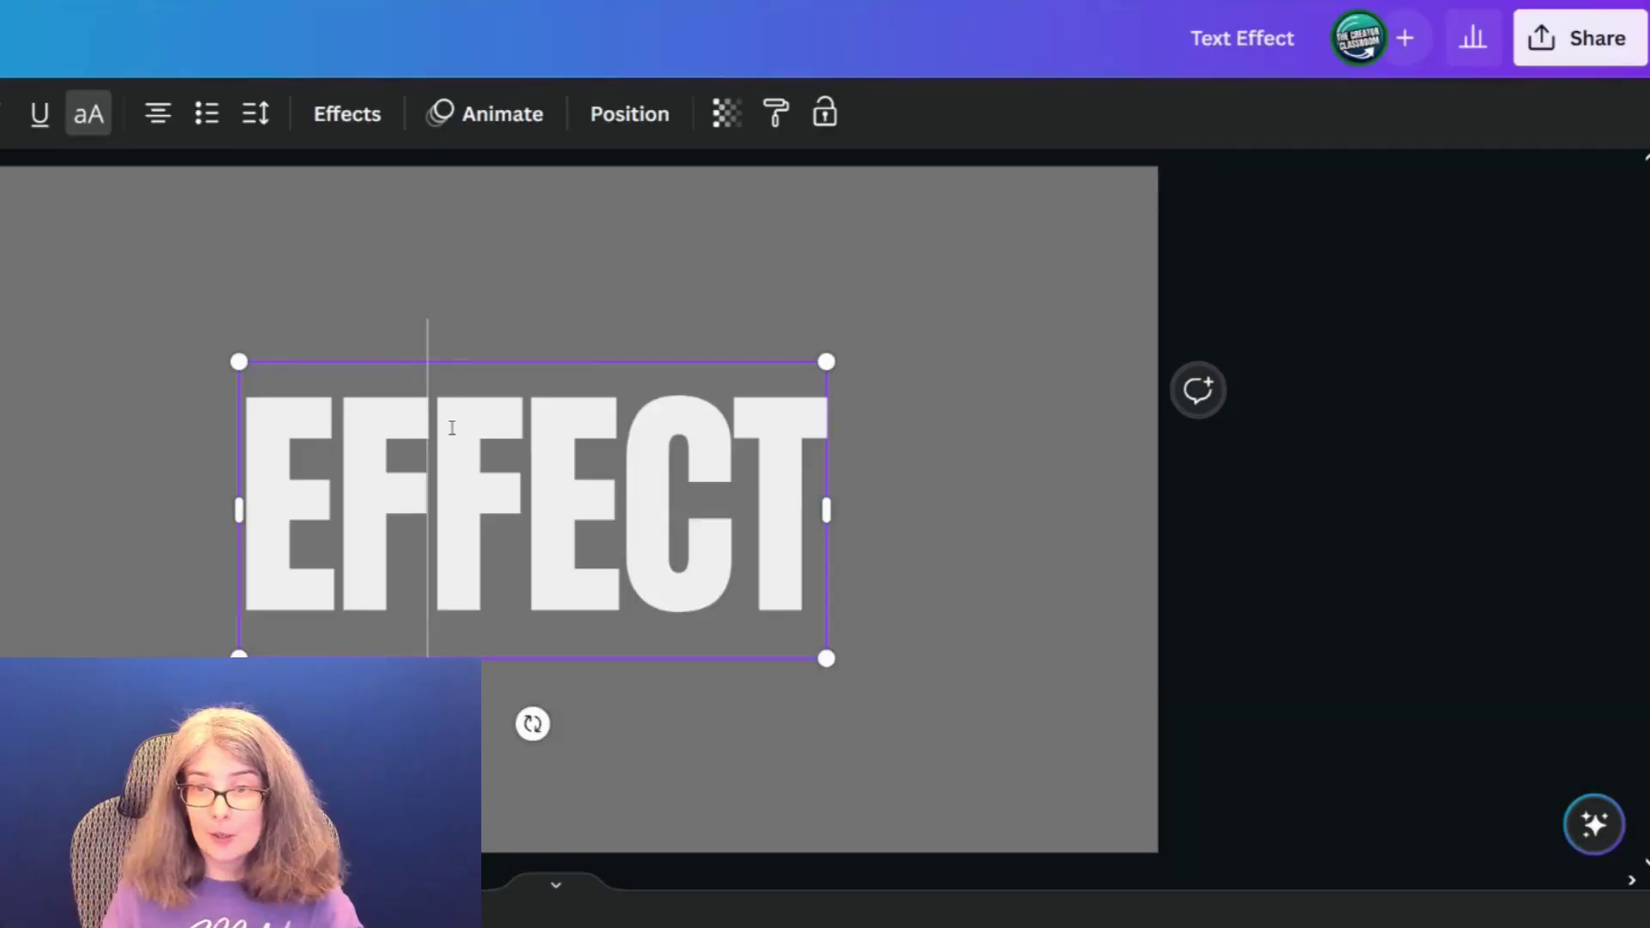
{"action": "left_click", "coordinate": [482, 289]}
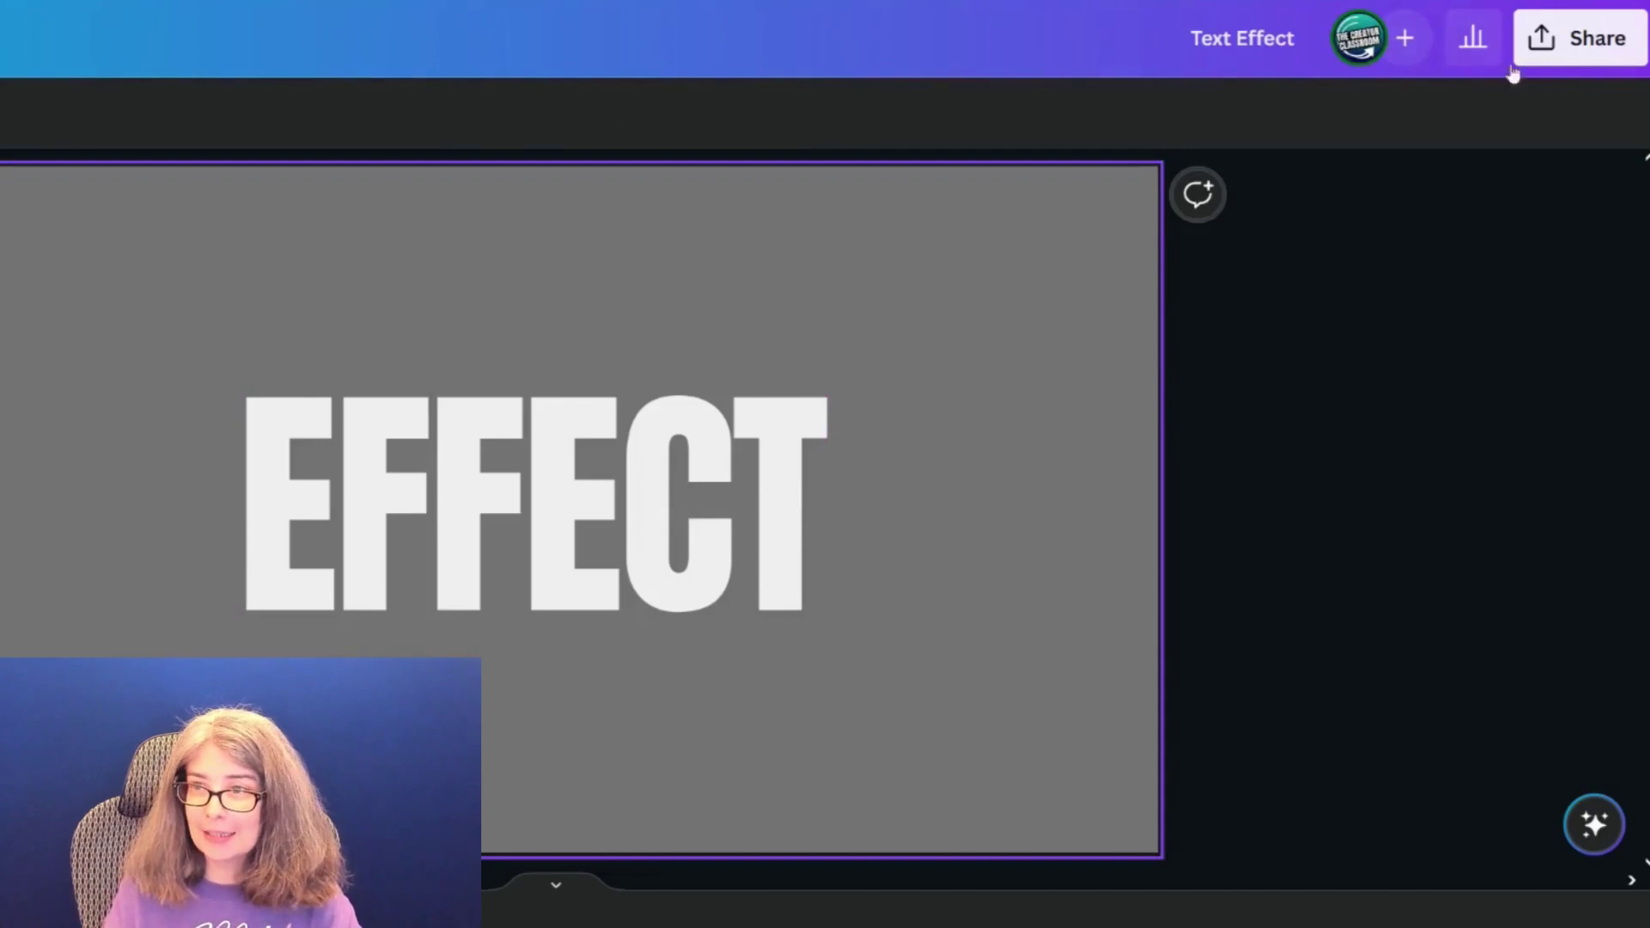
- Download only page 4 as a PNG at size 1 with a transparent background
{"action": "left_click", "coordinate": [1544, 56]}
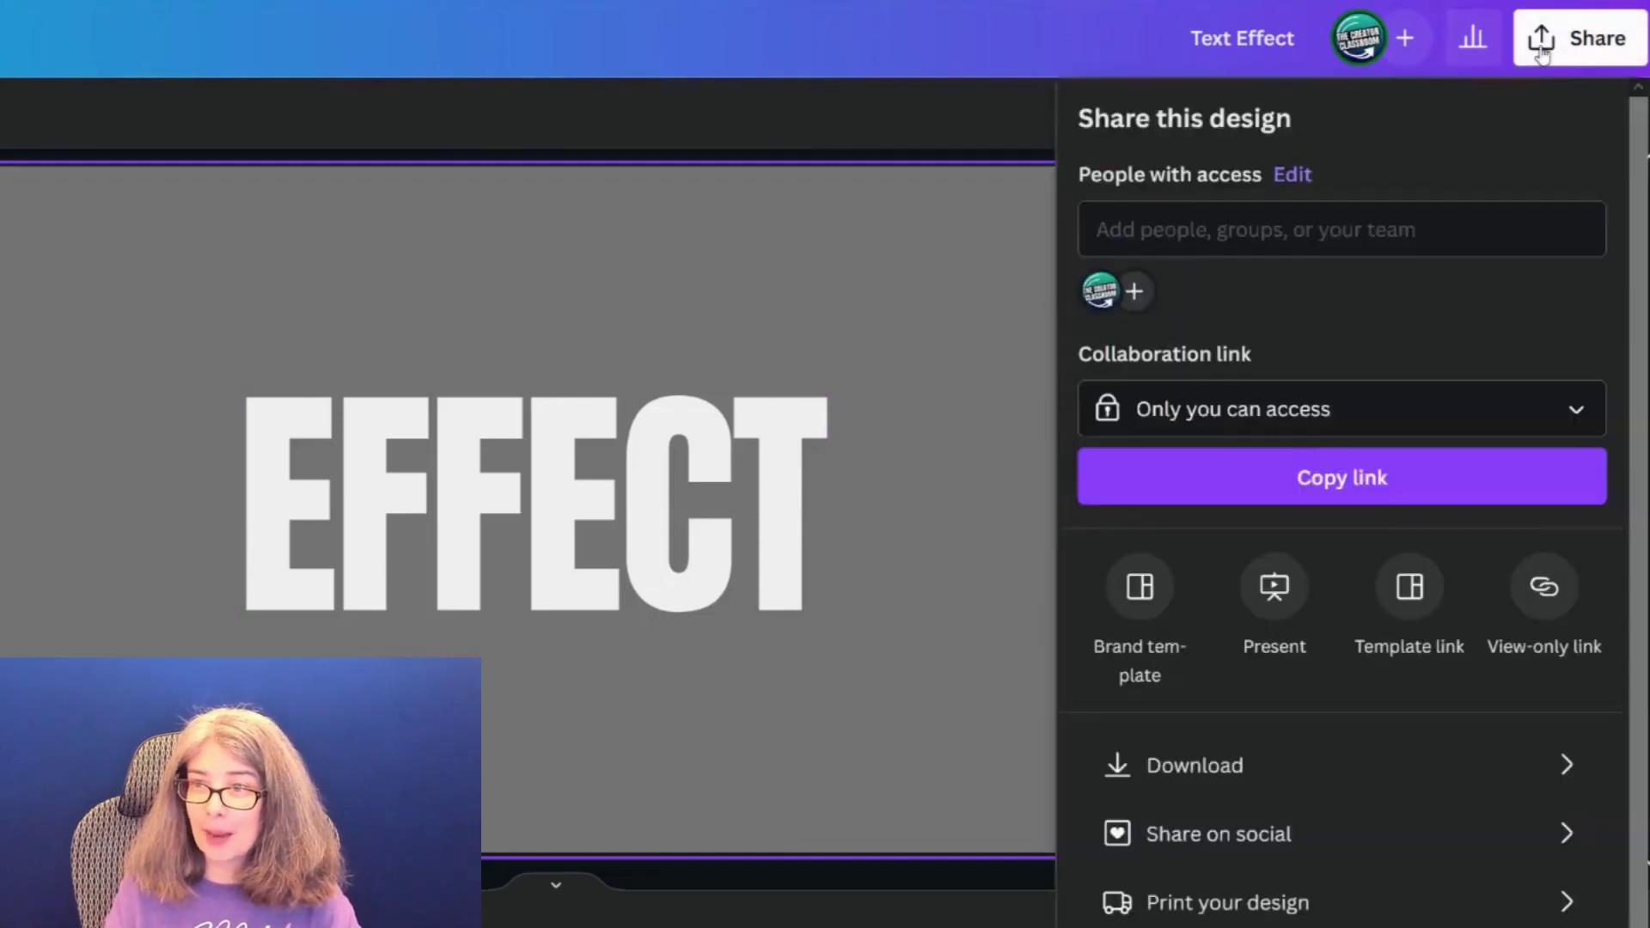
{"action": "left_click", "coordinate": [1214, 774]}
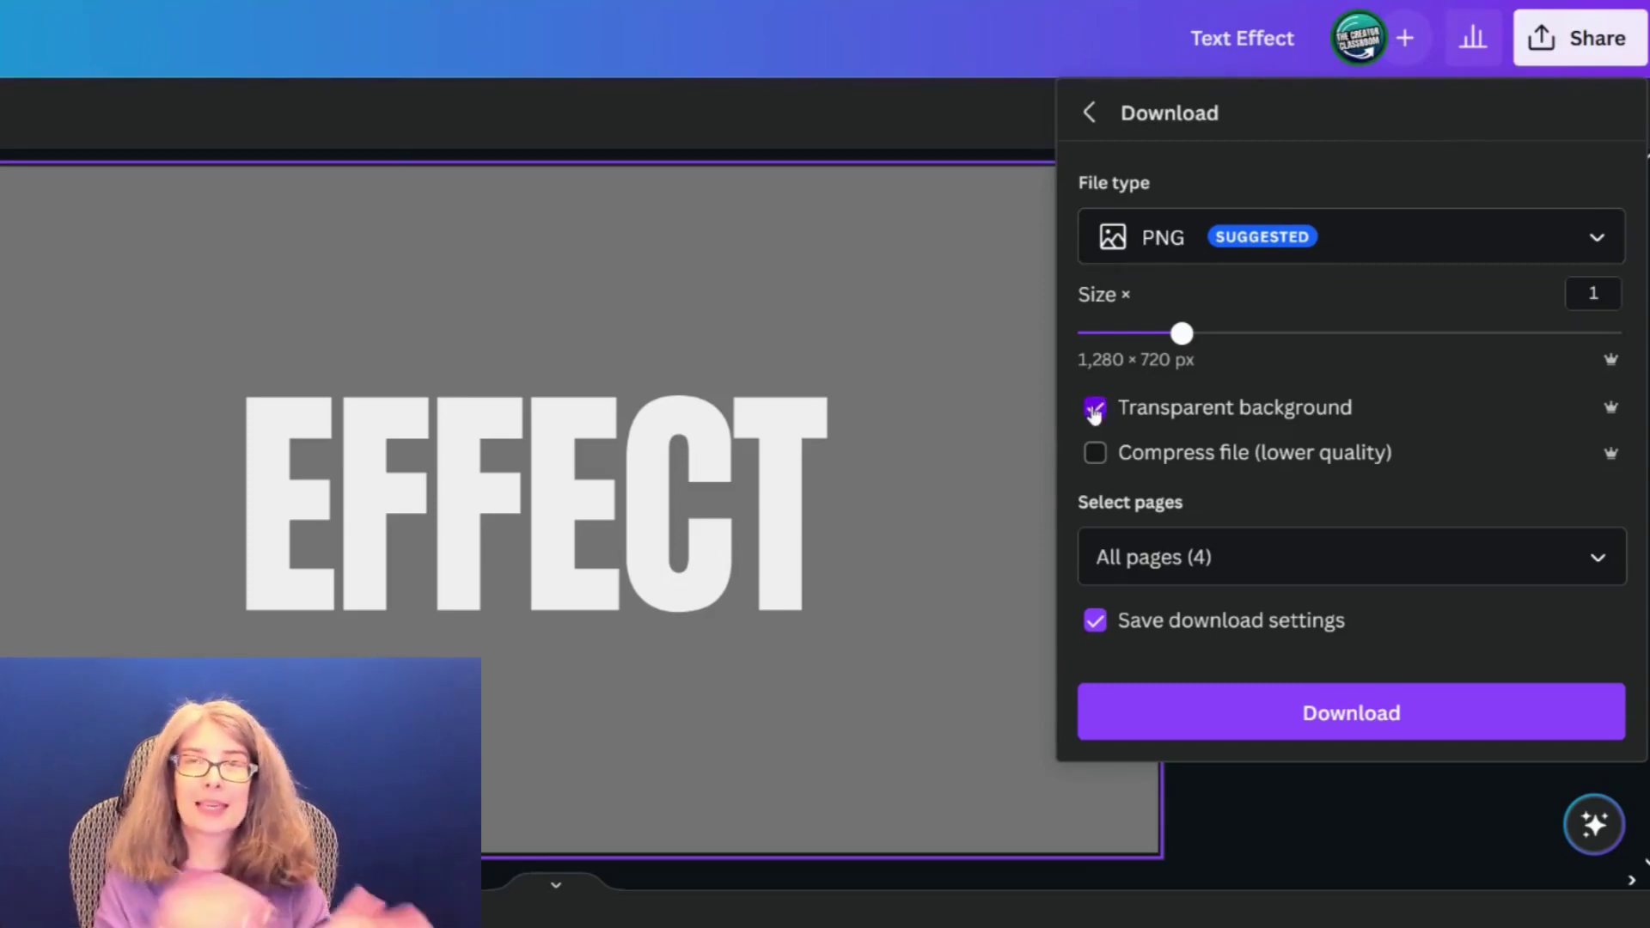
{"action": "left_click", "coordinate": [1345, 557]}
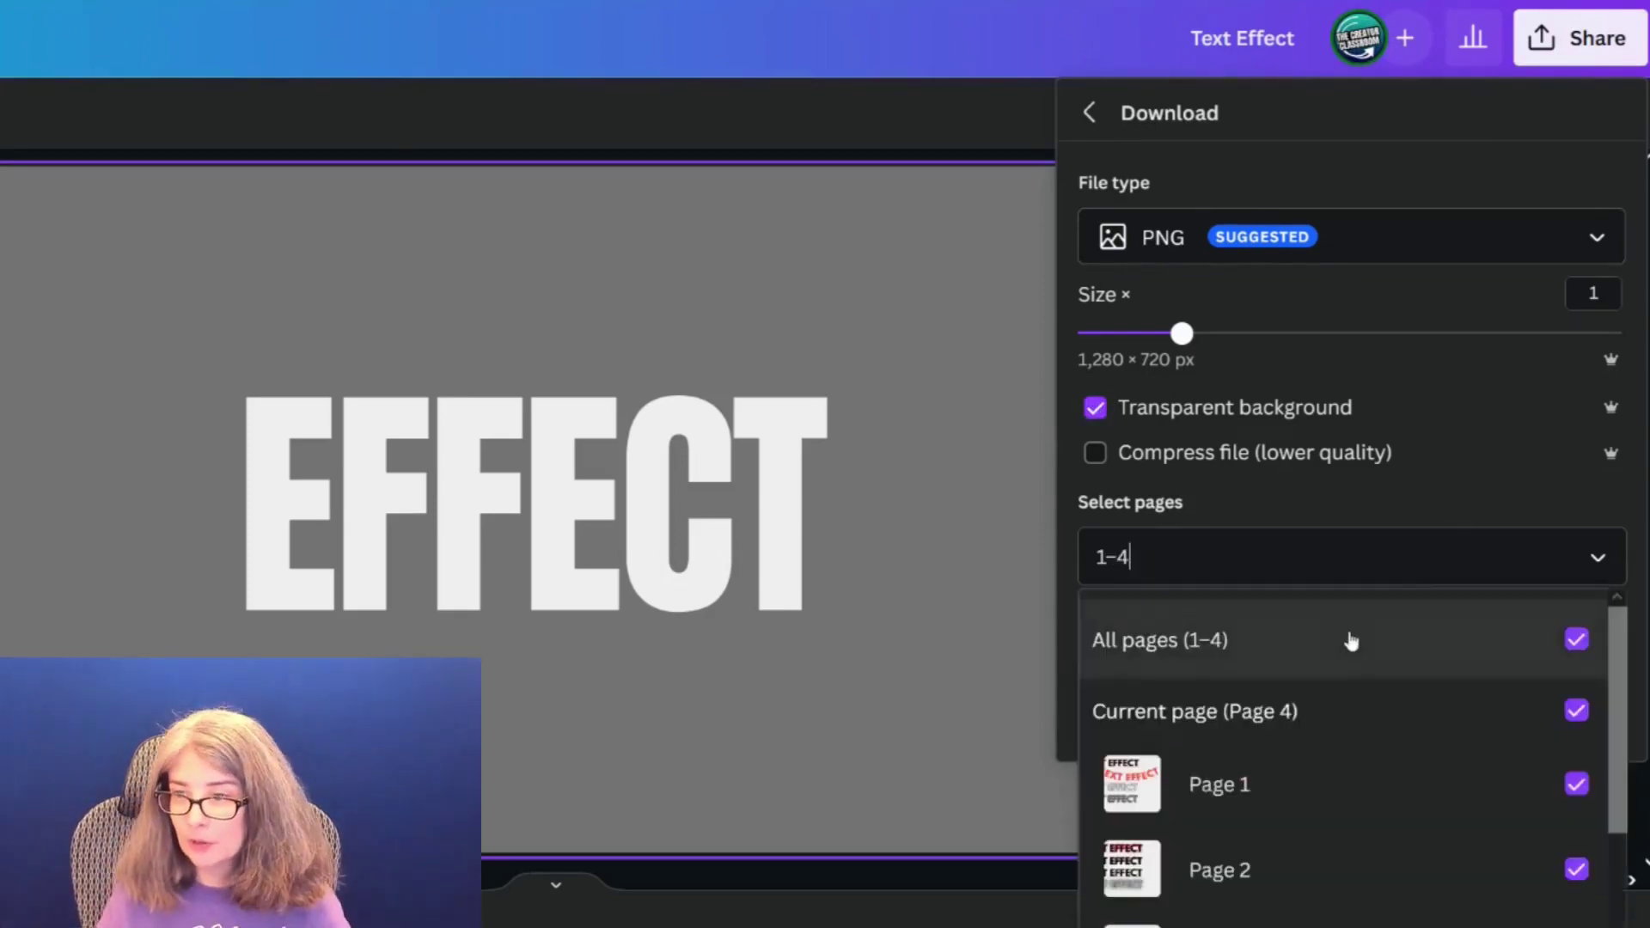
{"action": "left_click", "coordinate": [1349, 641]}
{"action": "left_click", "coordinate": [1355, 715]}
{"action": "left_click", "coordinate": [1361, 539]}
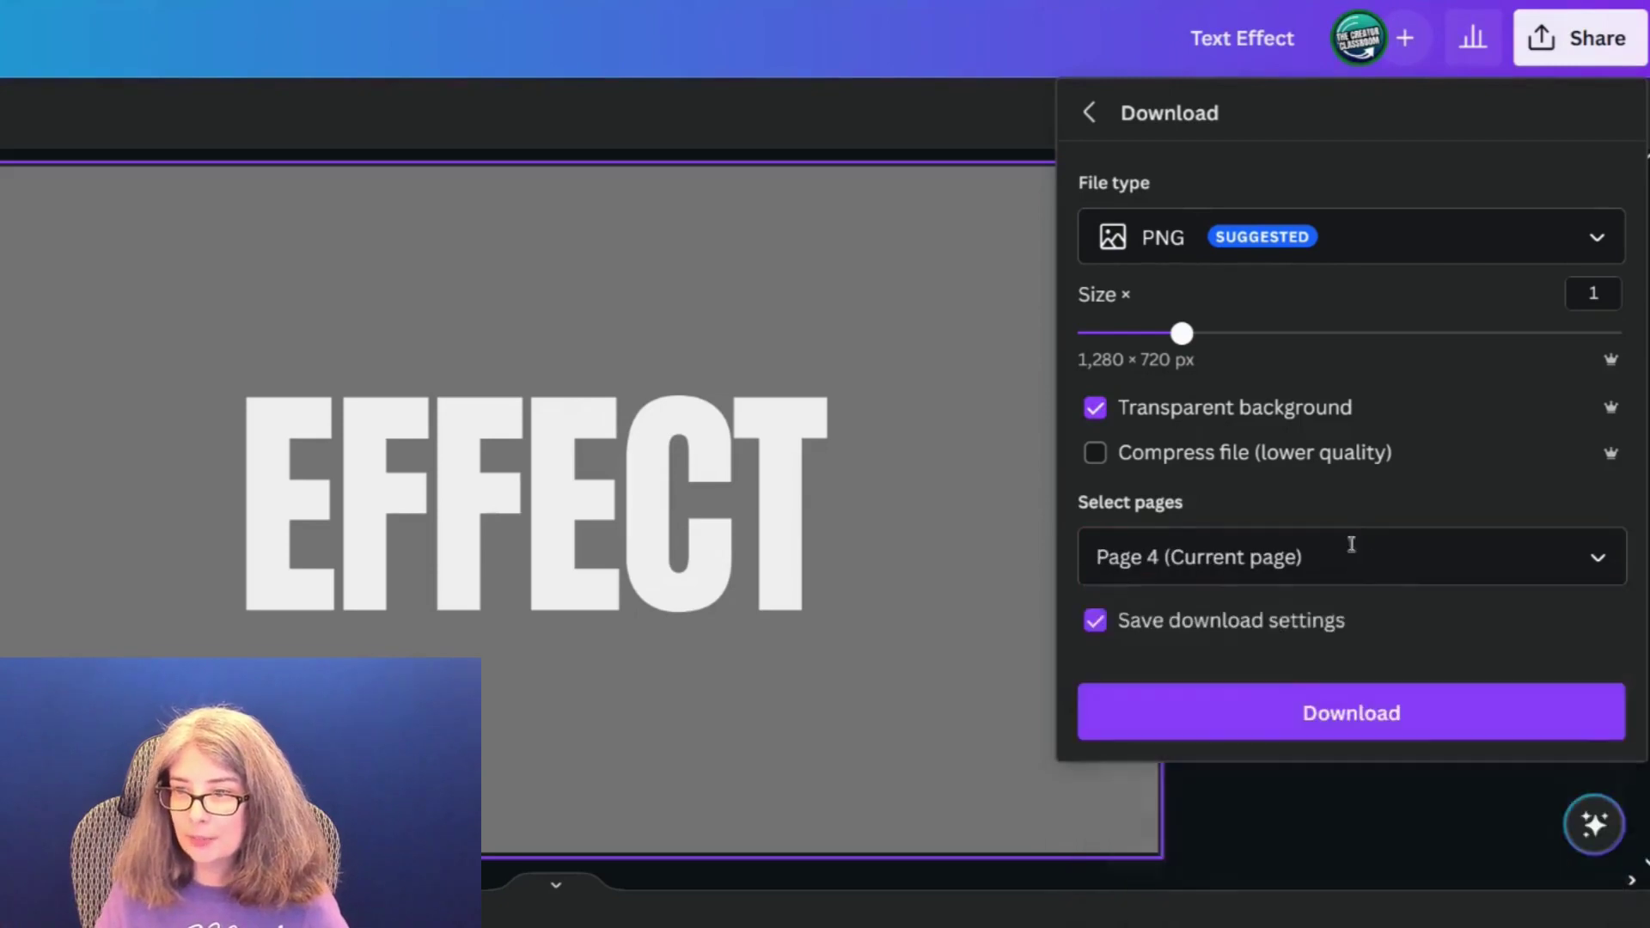
{"action": "left_click", "coordinate": [1260, 710]}
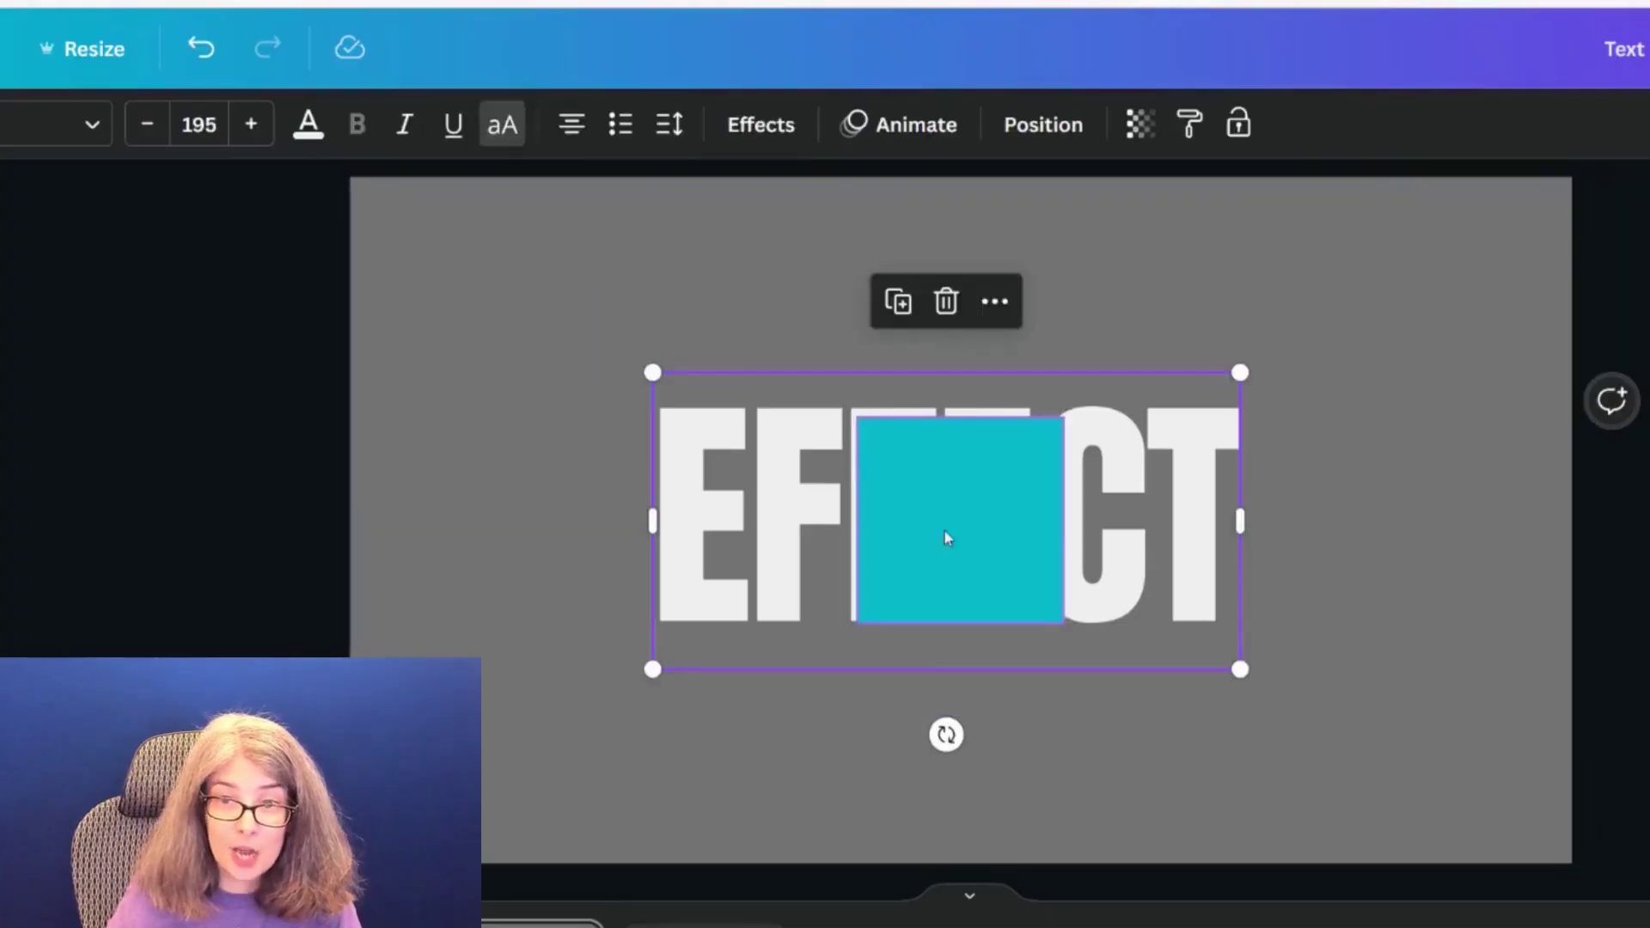
- Move the turquoise square to the page's upper-left corner and shrink it to a small bar
{"action": "left_click_drag", "start_coordinate": [947, 539], "coordinate": [437, 328]}
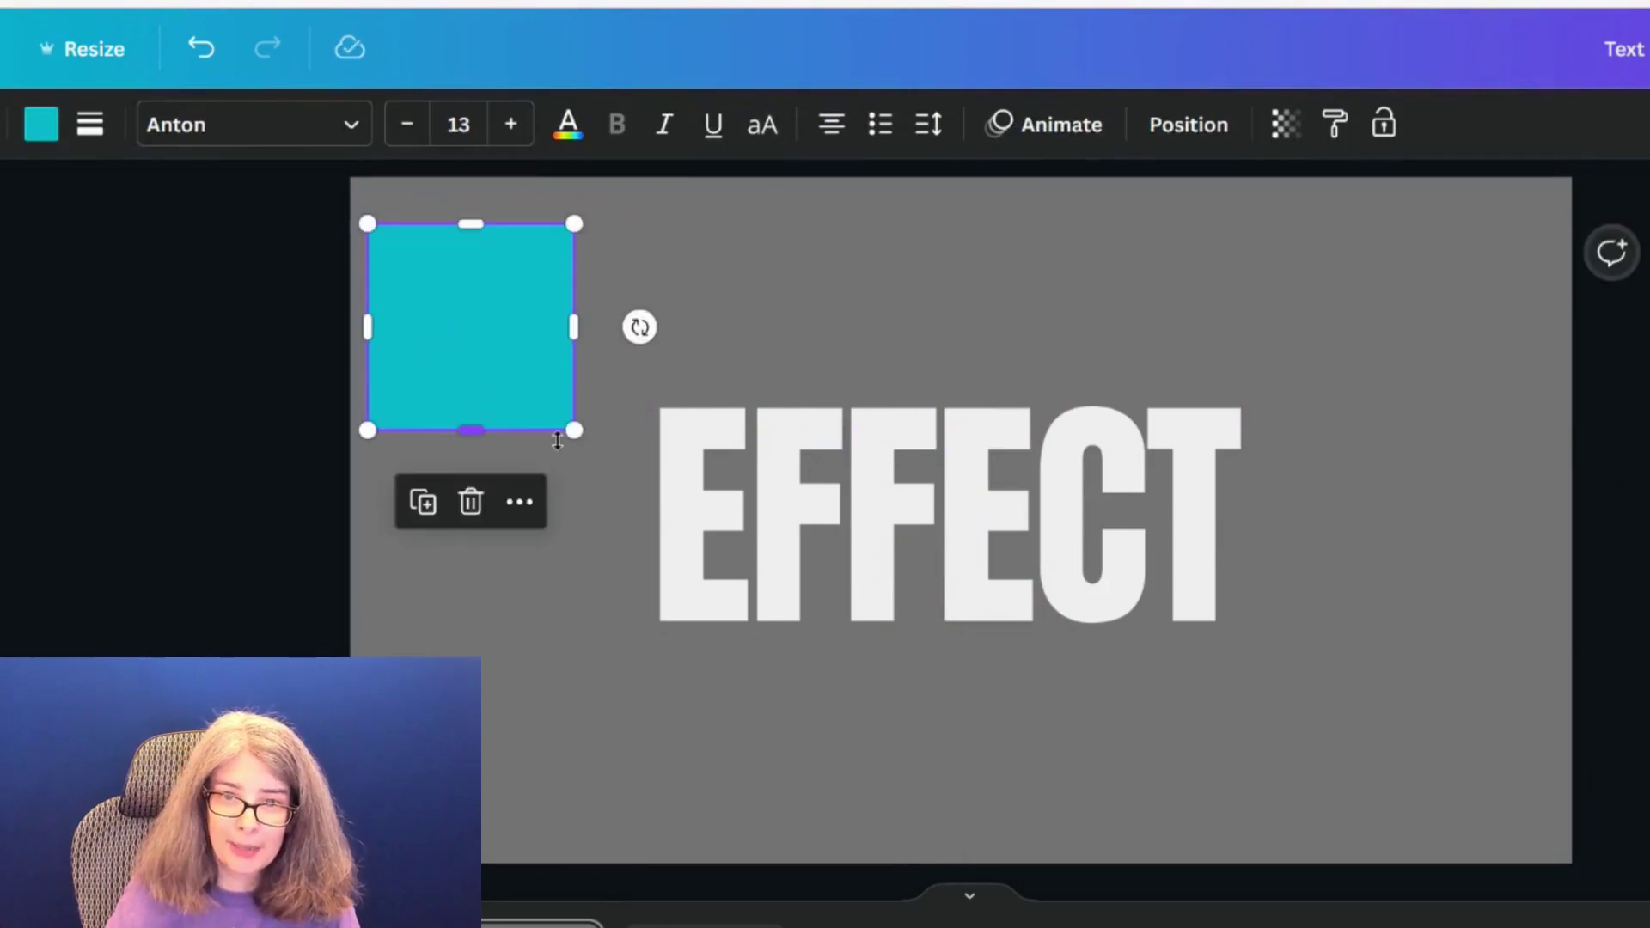
{"action": "left_click_drag", "start_coordinate": [574, 422], "coordinate": [437, 240]}
{"action": "left_click", "coordinate": [540, 230]}
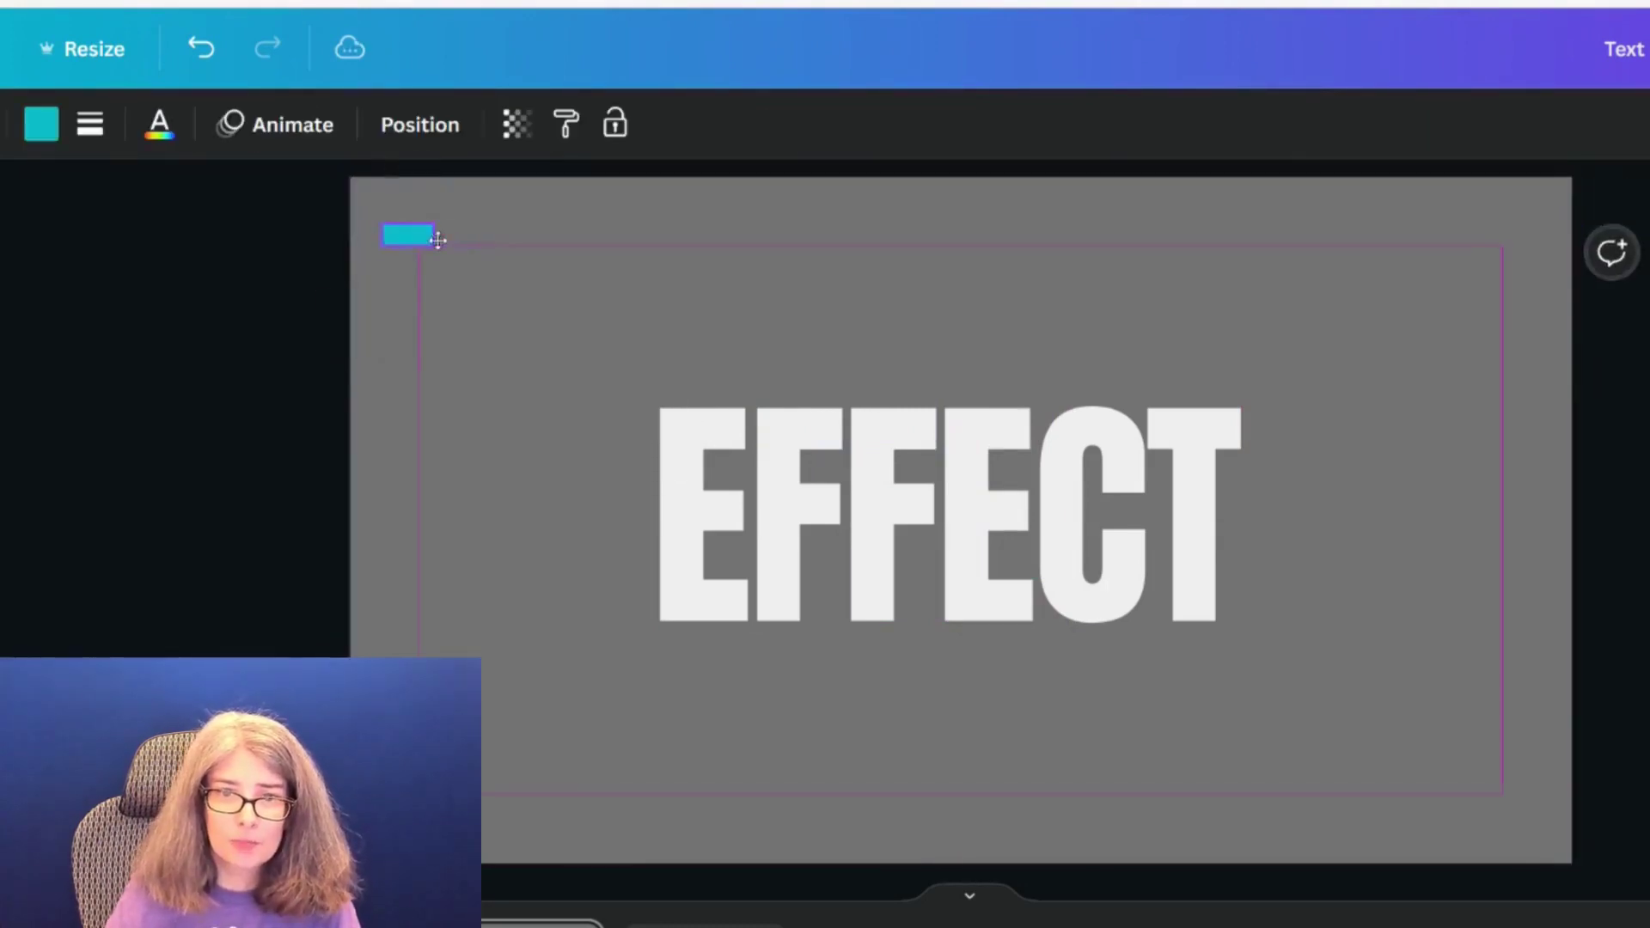
- Download the turquoise bar and EFFECT text together as a PNG selection at size 1.375 with a transparent background
{"action": "left_click", "coordinate": [546, 308]}
{"action": "left_click_drag", "start_coordinate": [619, 246], "coordinate": [1064, 573]}
{"action": "right_click", "coordinate": [653, 430]}
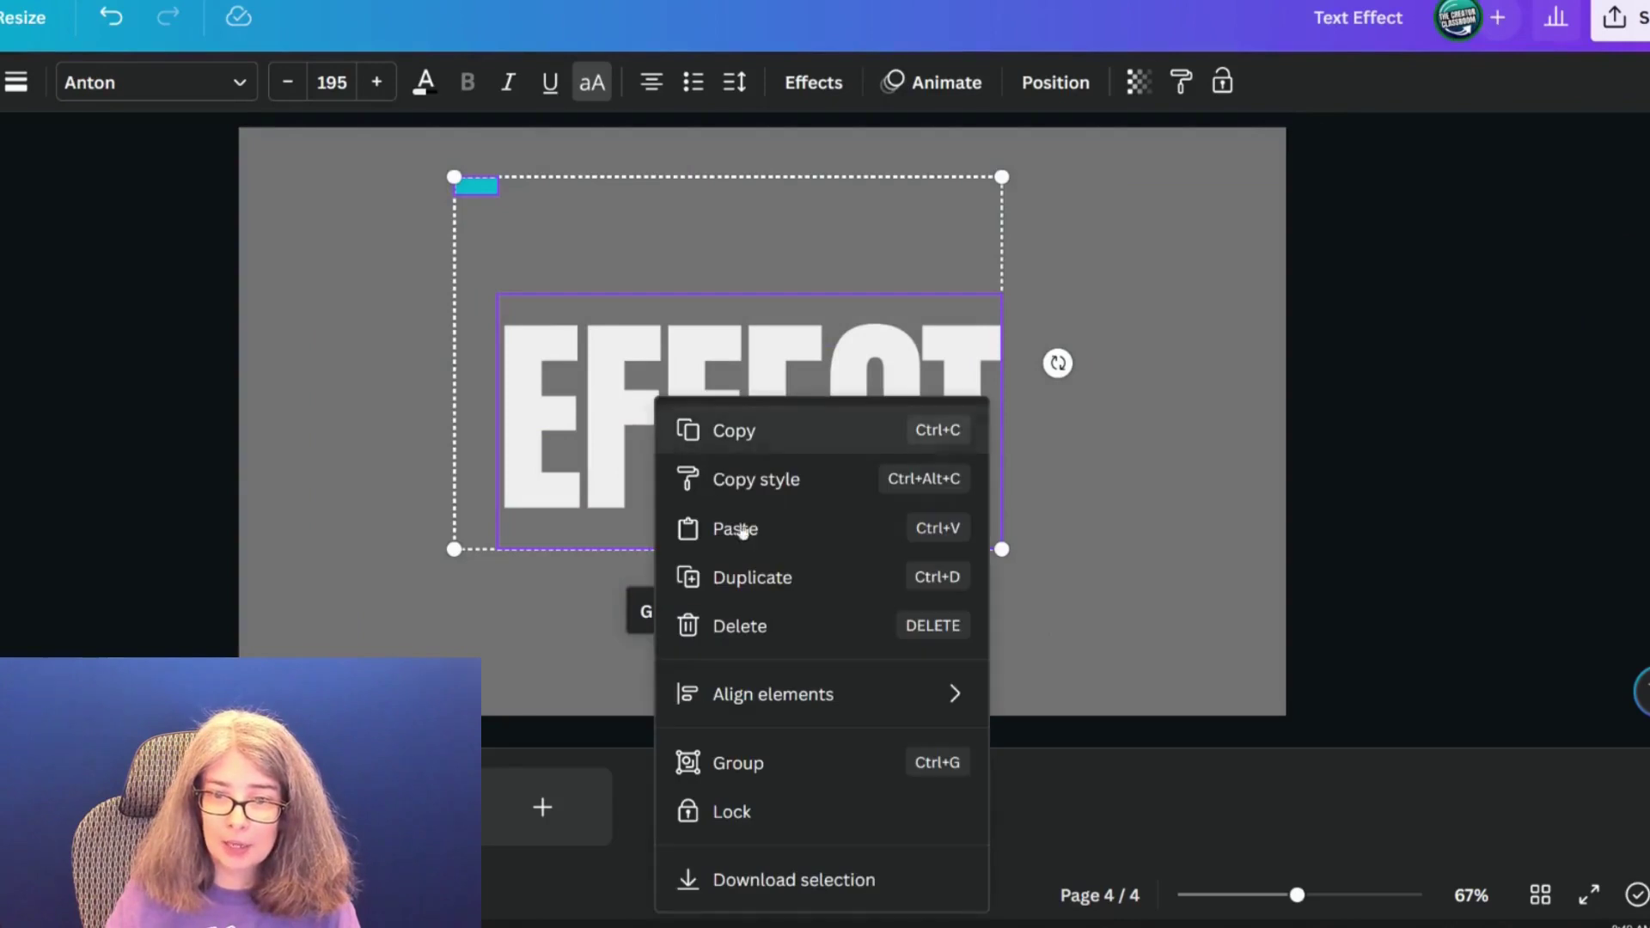
{"action": "left_click", "coordinate": [782, 881]}
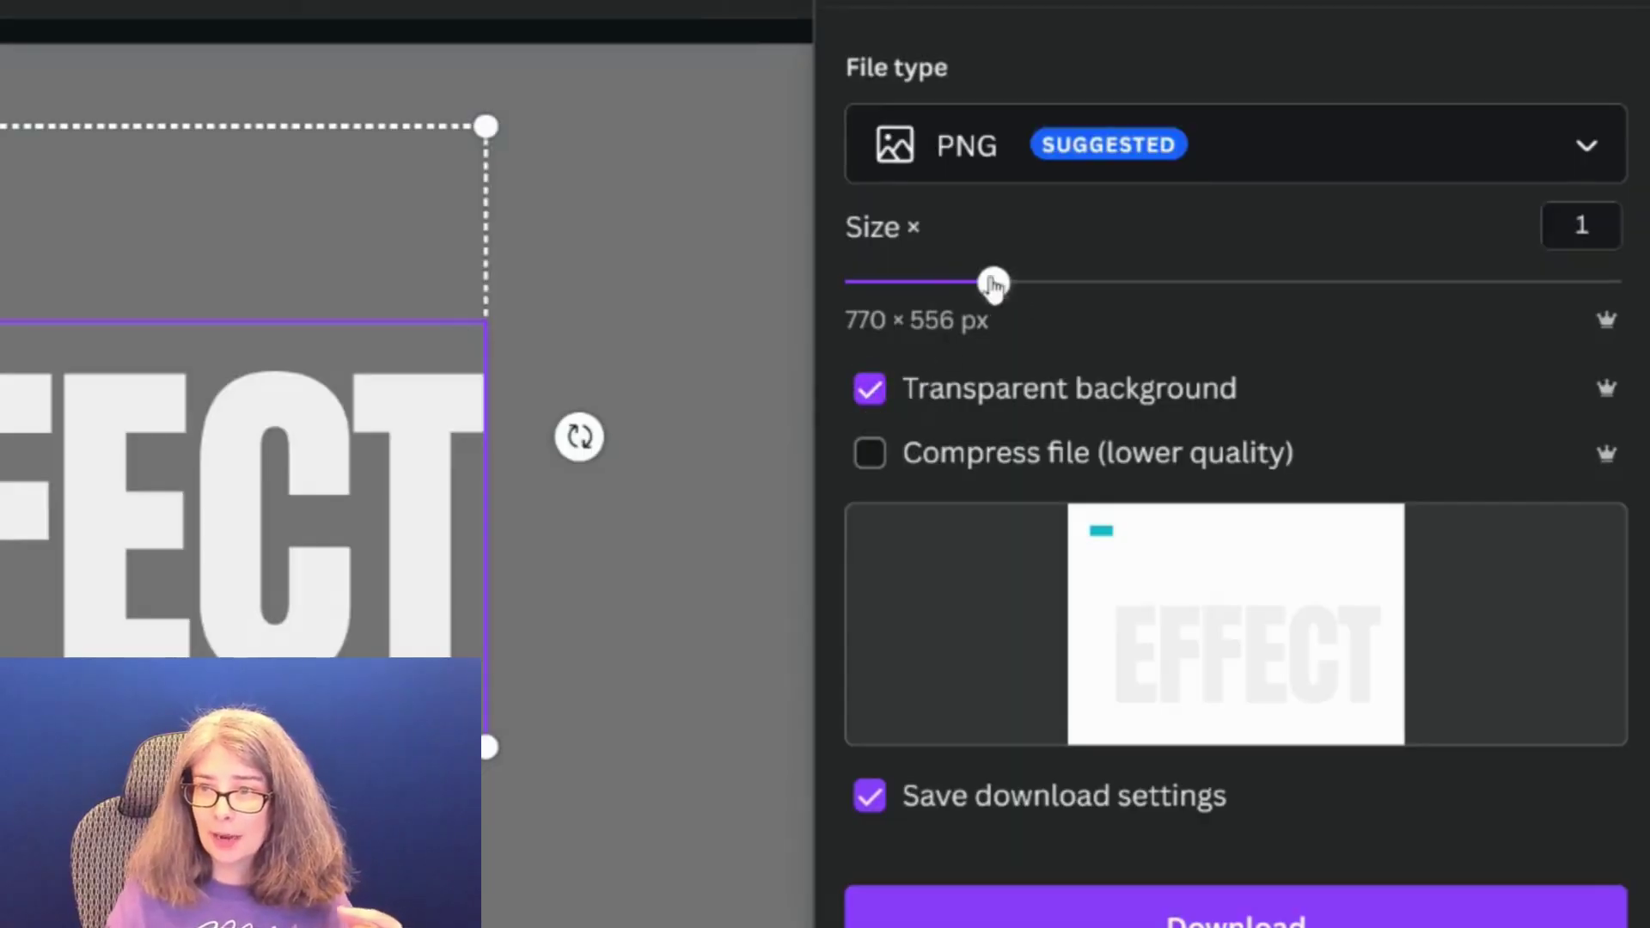
{"action": "left_click_drag", "start_coordinate": [1000, 291], "coordinate": [1122, 307]}
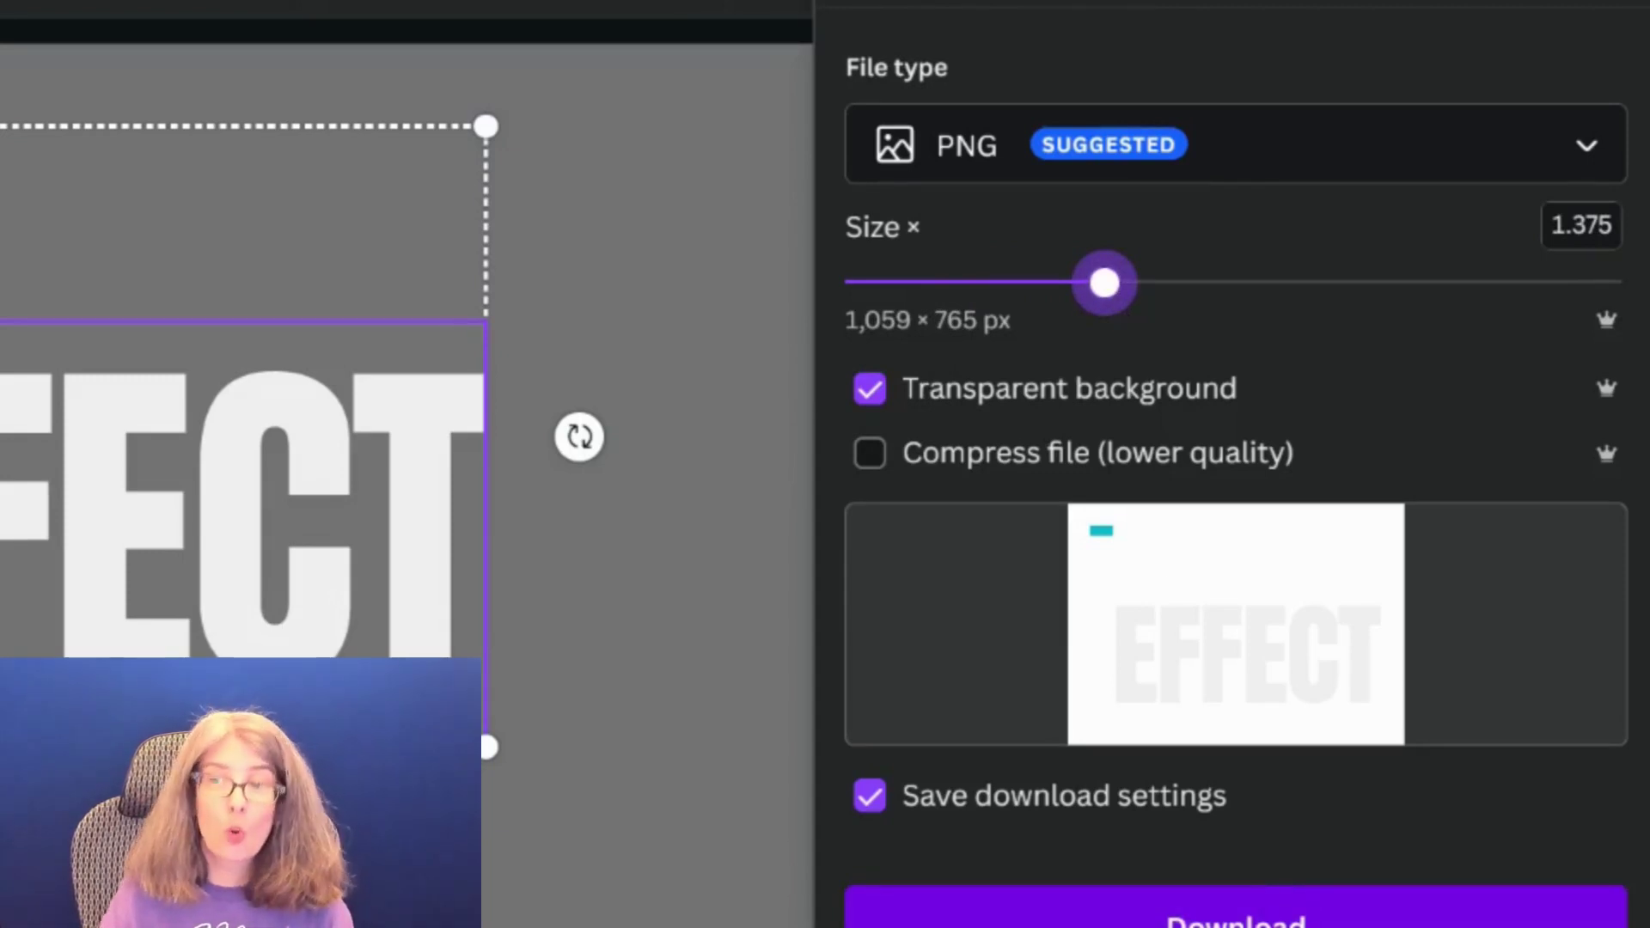
{"action": "left_click", "coordinate": [1236, 913]}
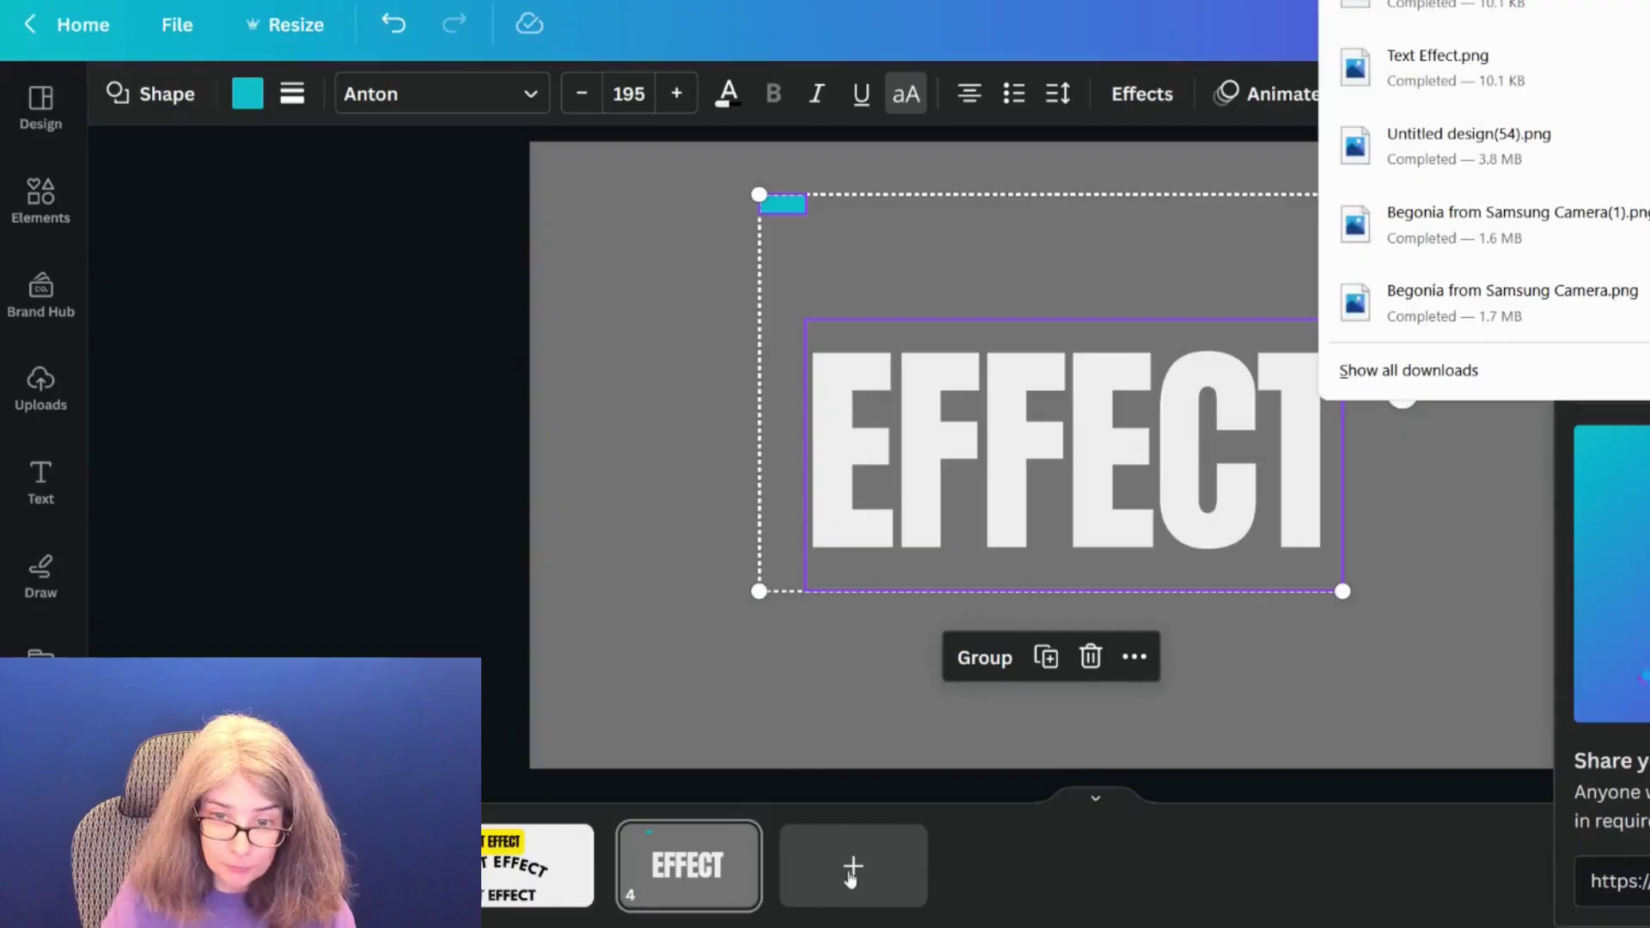
- Add a fifth page and upload the image files Text Effect and Text Effect(1)
{"action": "left_click", "coordinate": [851, 869]}
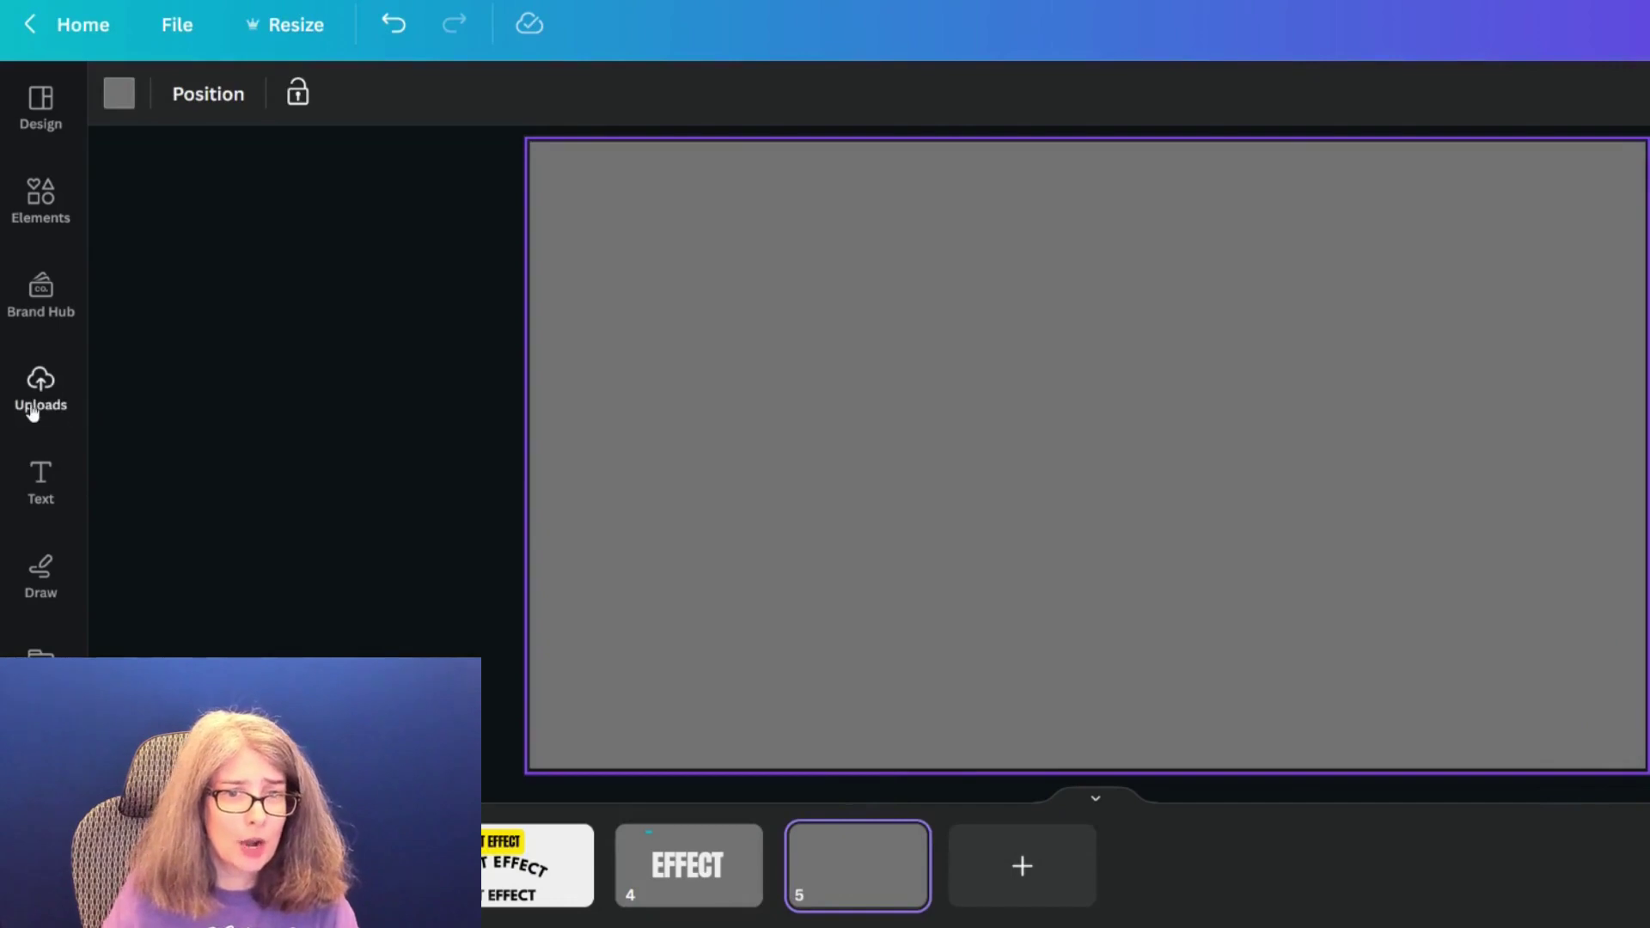
{"action": "left_click", "coordinate": [31, 409]}
{"action": "left_click", "coordinate": [311, 172]}
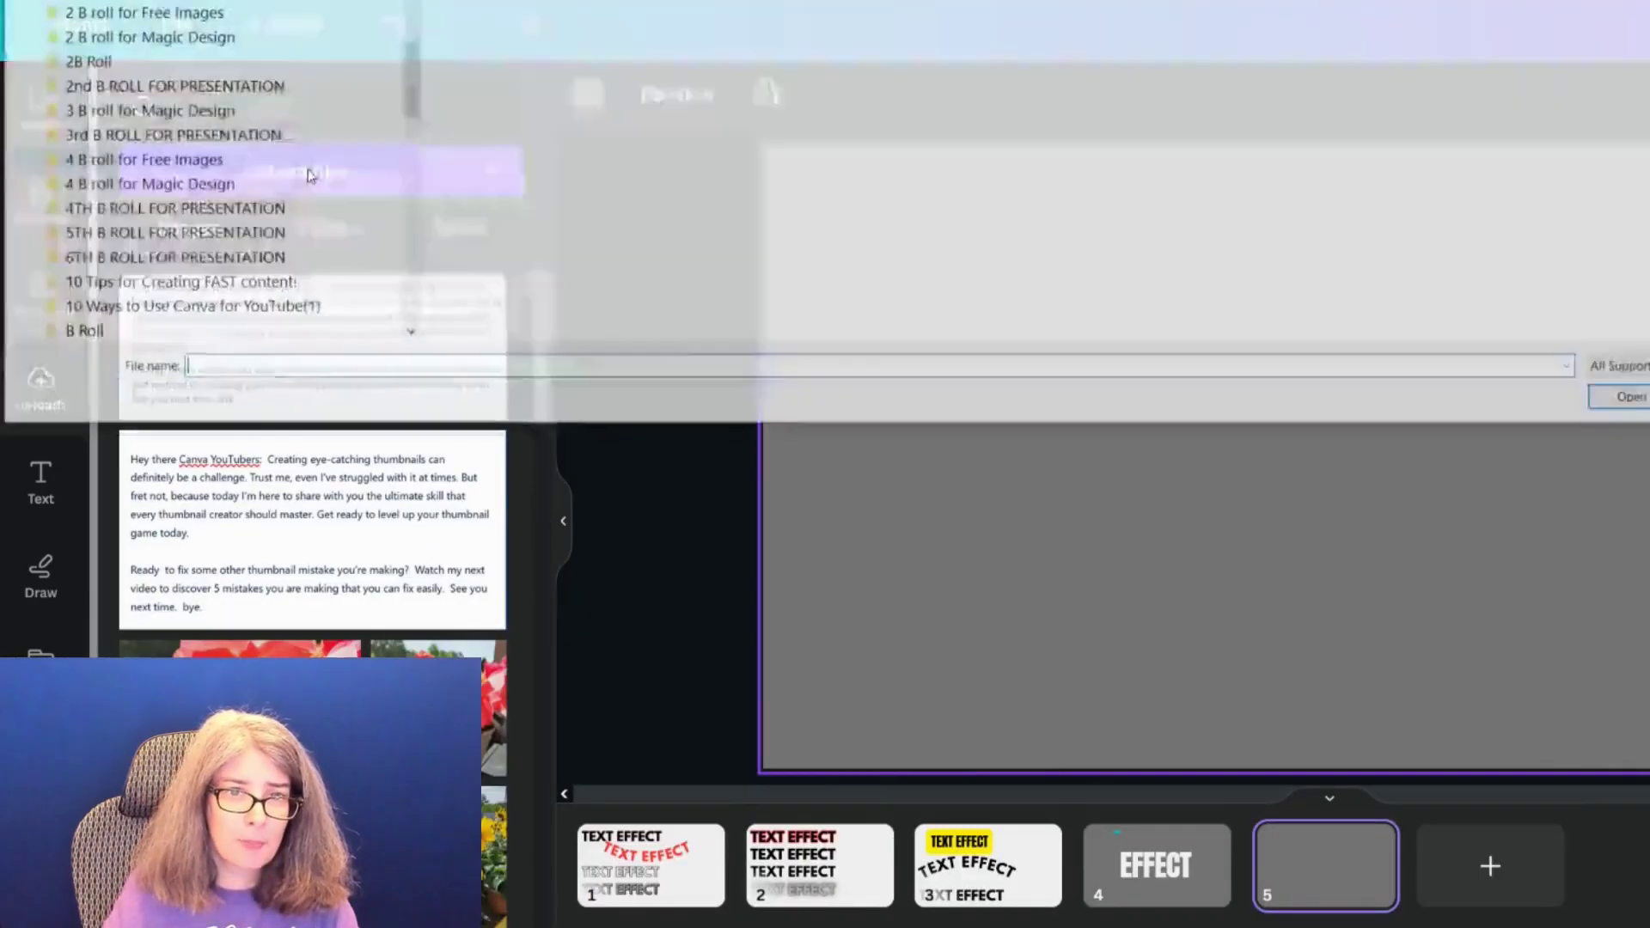
{"action": "left_click", "coordinate": [537, 111]}
{"action": "left_click", "coordinate": [760, 116], "text": "ctrl"}
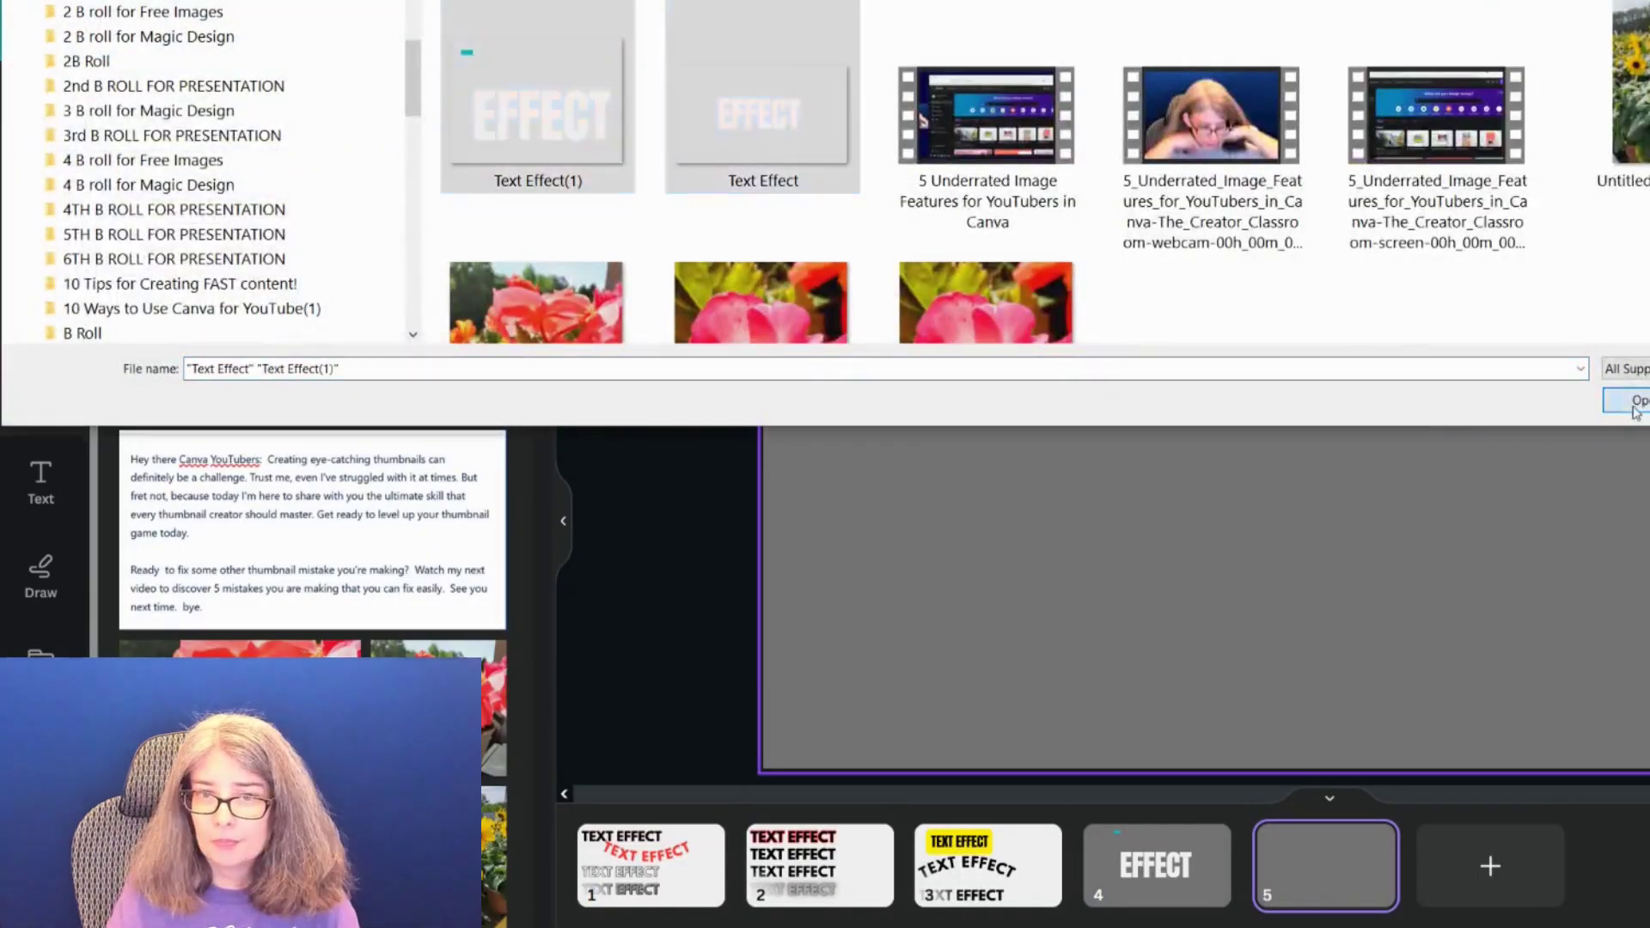
{"action": "left_click", "coordinate": [1635, 404]}
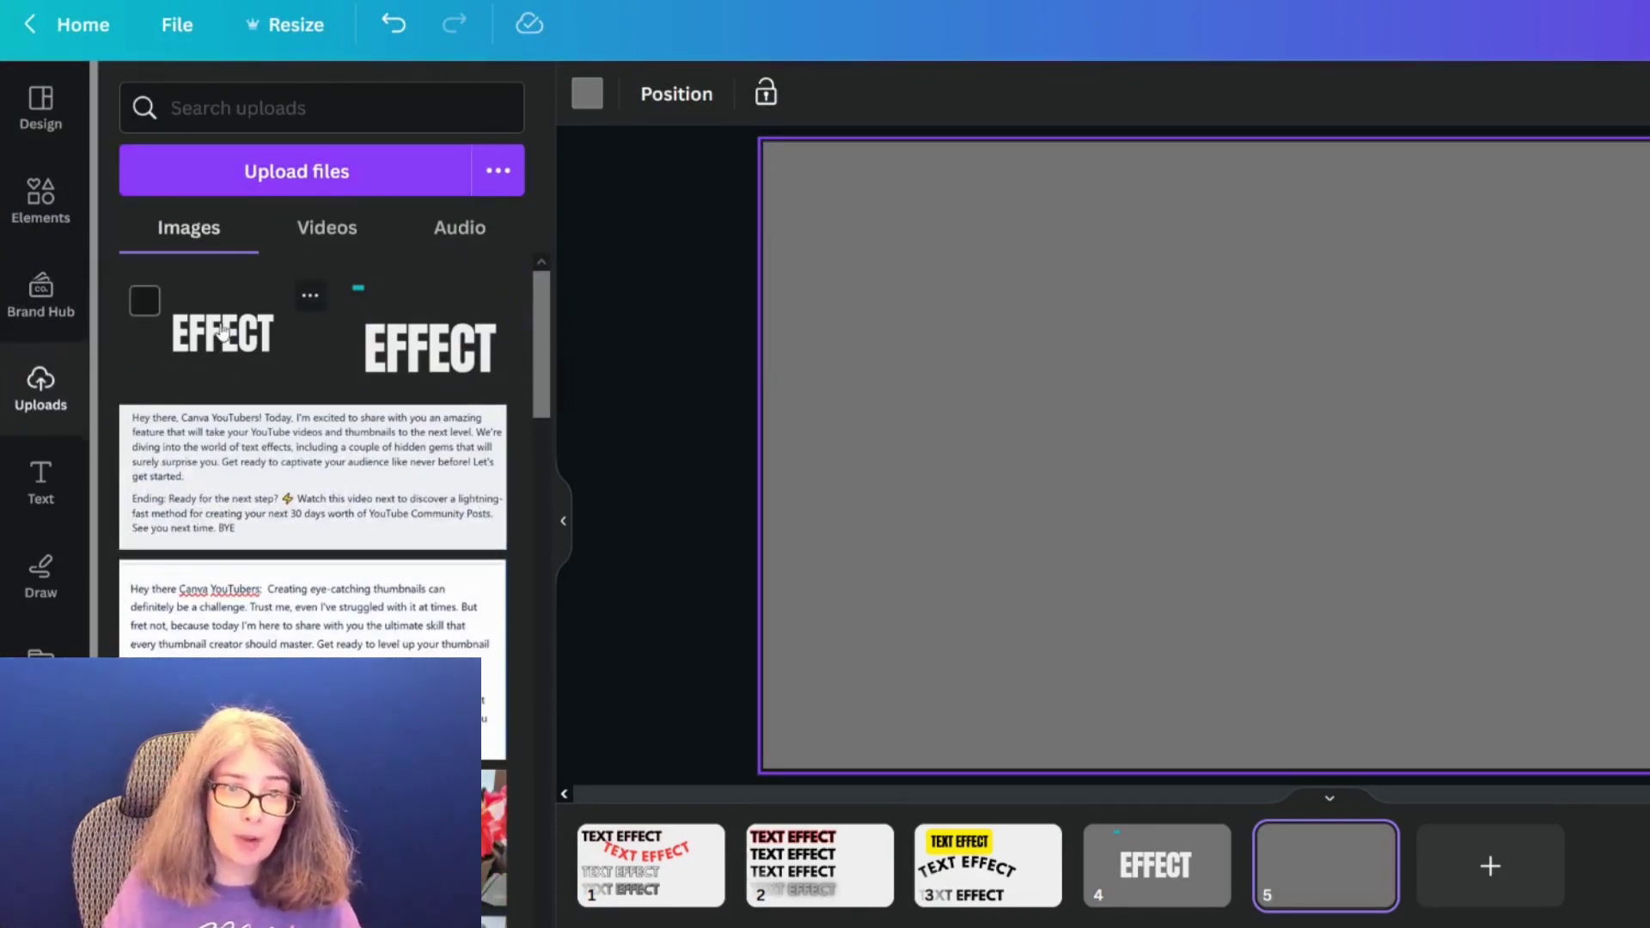
- Place the uploaded EFFECT image without the turquoise bar on page 5 and make the page background black
{"action": "left_click", "coordinate": [222, 333]}
{"action": "left_click", "coordinate": [847, 357]}
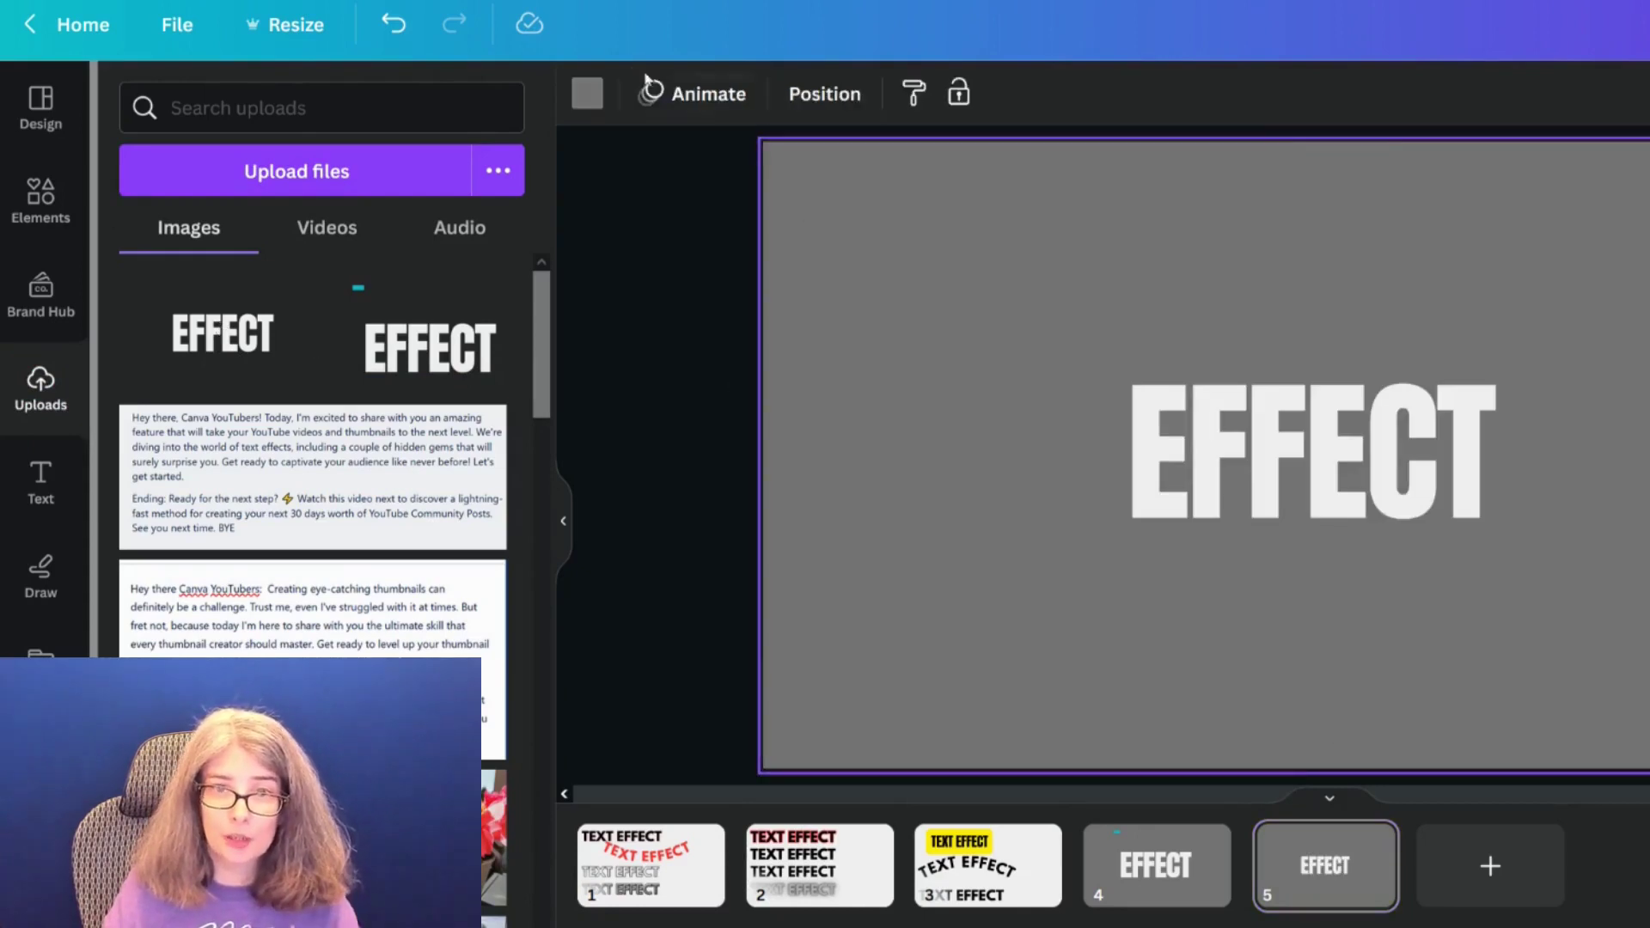
{"action": "left_click", "coordinate": [587, 92]}
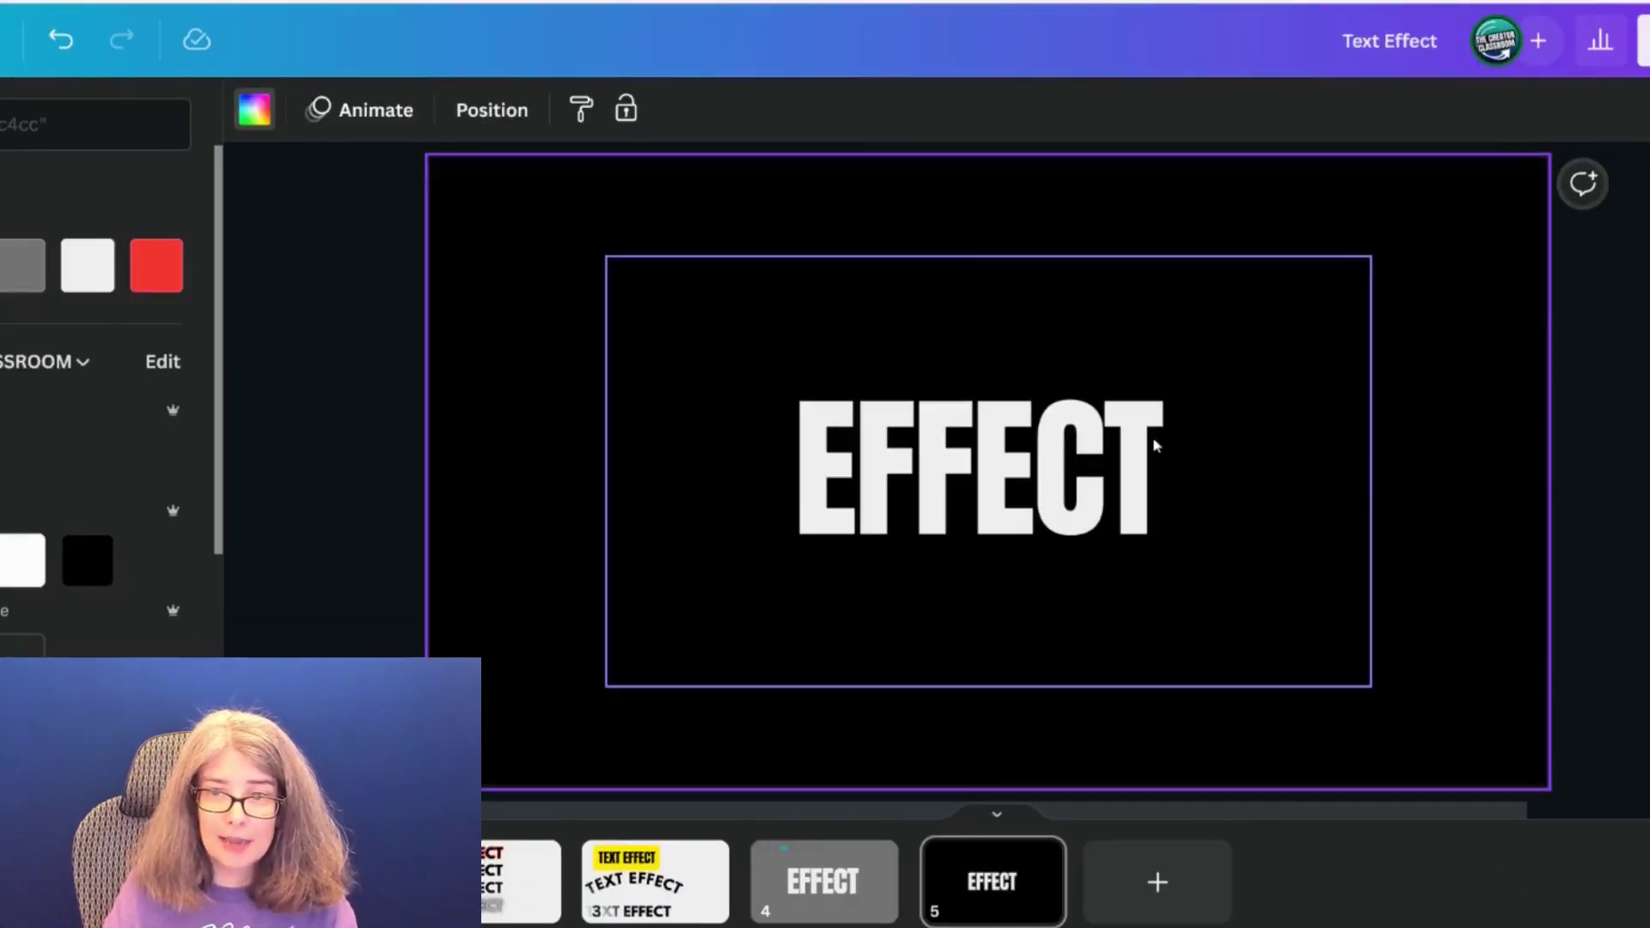
- Check the EFFECT image's frame against the black page, and return the background to grey
{"action": "left_click", "coordinate": [1103, 486]}
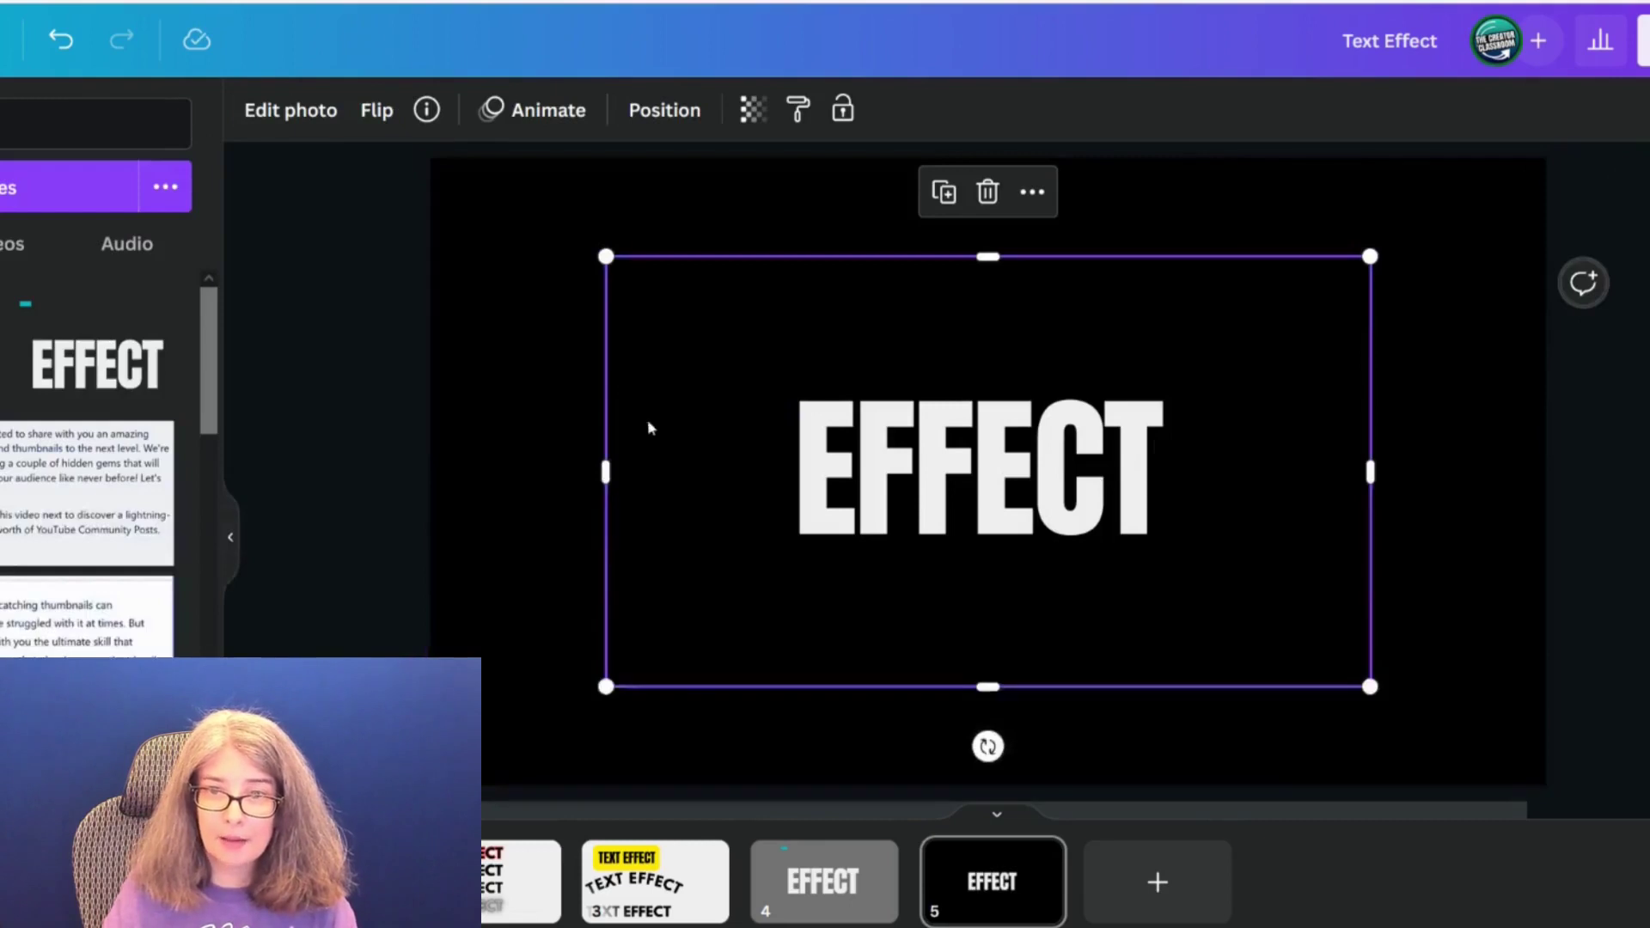
{"action": "left_click", "coordinate": [545, 379]}
{"action": "left_click", "coordinate": [618, 404]}
{"action": "left_click", "coordinate": [559, 423]}
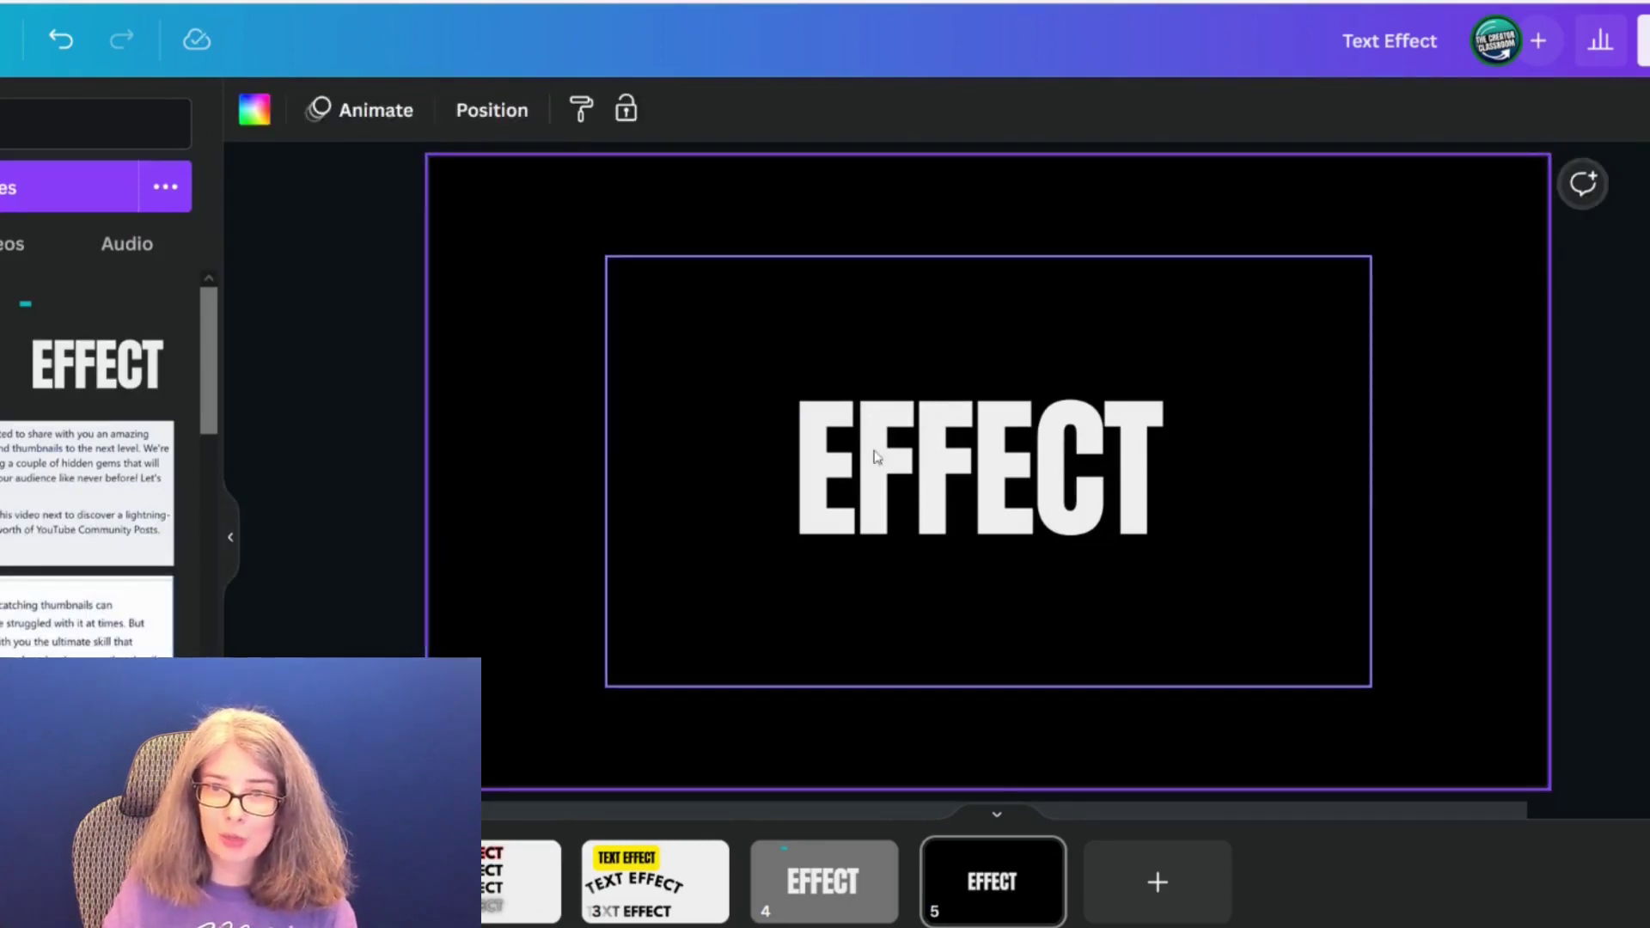
{"action": "left_click", "coordinate": [254, 110]}
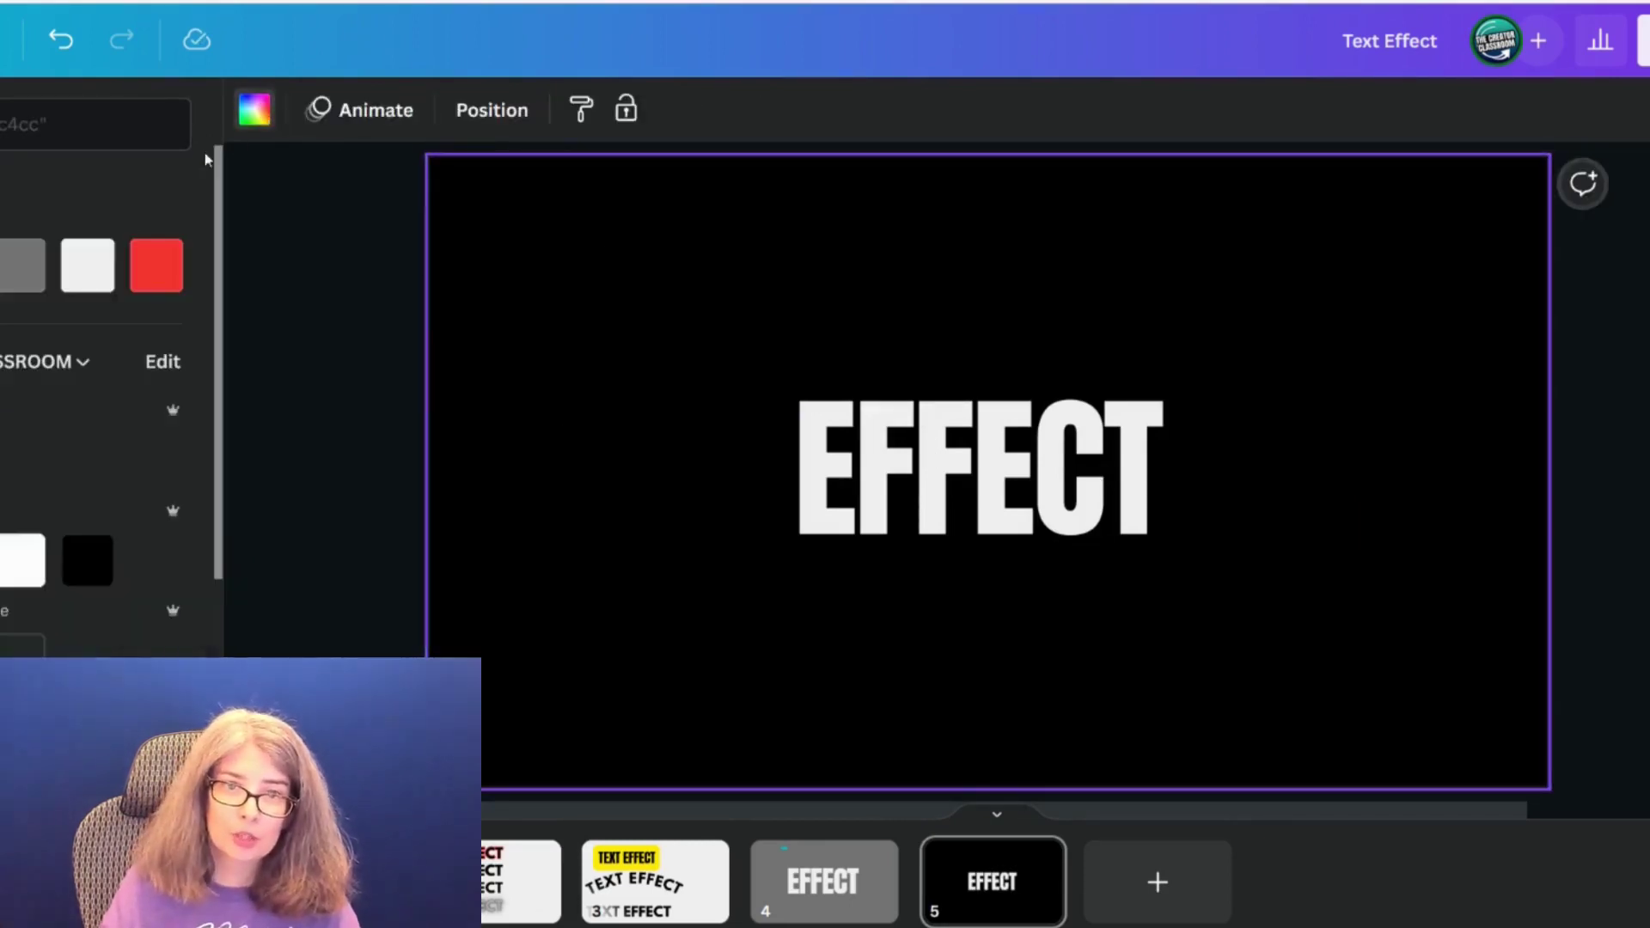
{"action": "left_click", "coordinate": [21, 282]}
{"action": "left_click", "coordinate": [729, 337]}
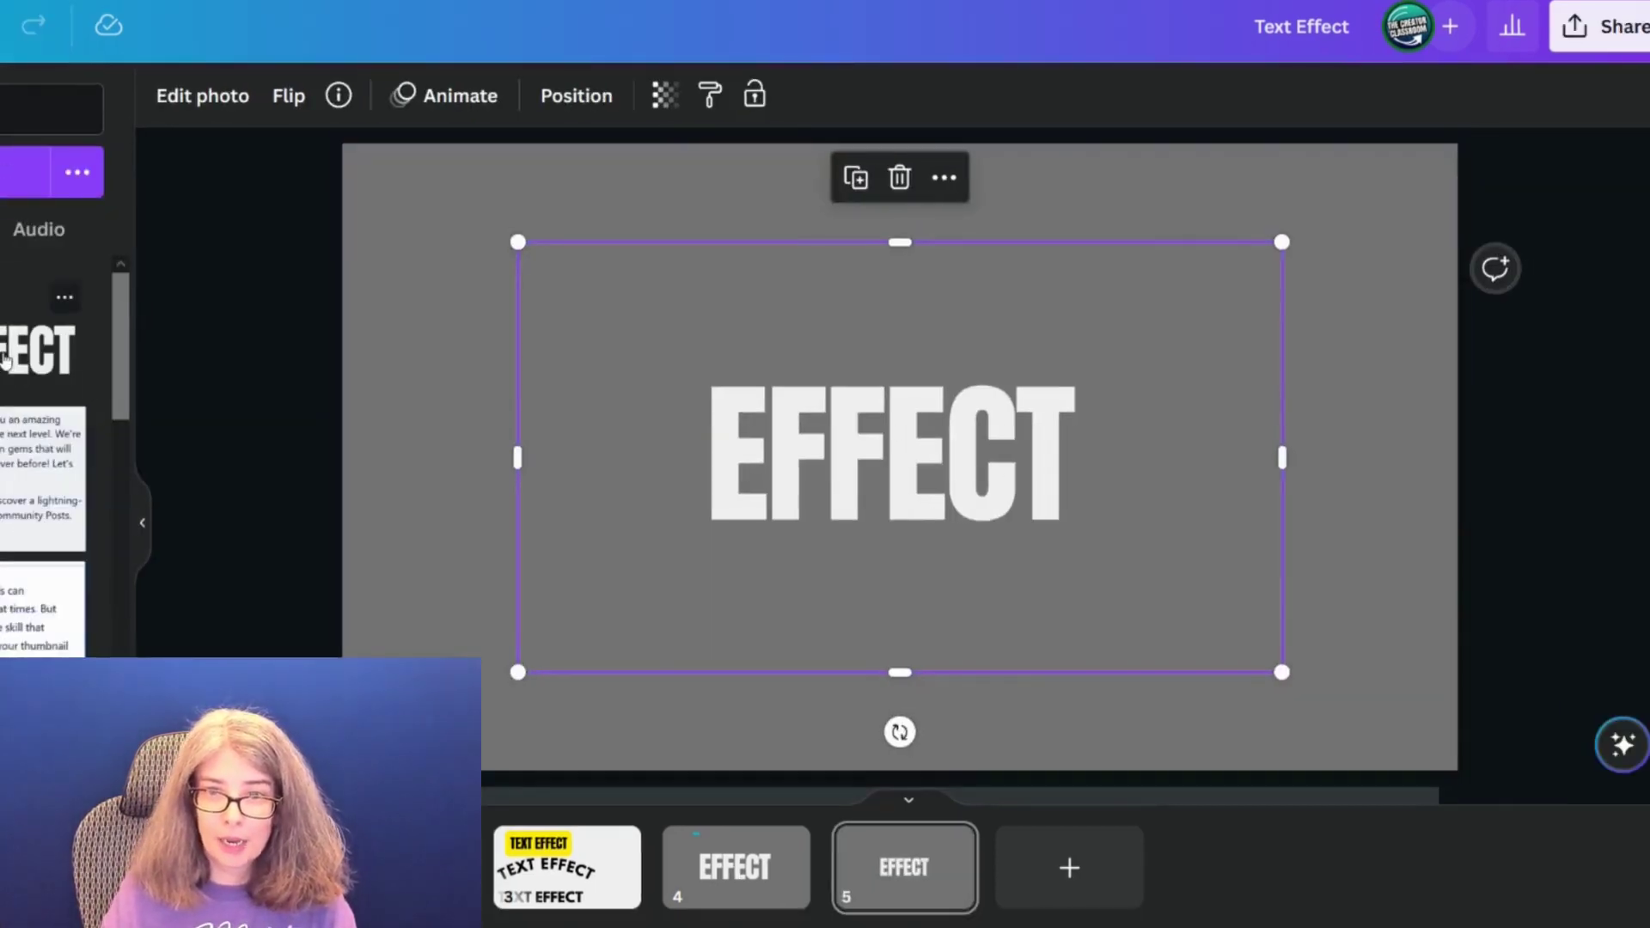
- Place the EFFECT image with the turquoise bar on page 5 and crop its top to about 610 by 317, removing the bar
{"action": "left_click", "coordinate": [5, 361]}
{"action": "left_click_drag", "start_coordinate": [838, 484], "coordinate": [565, 438]}
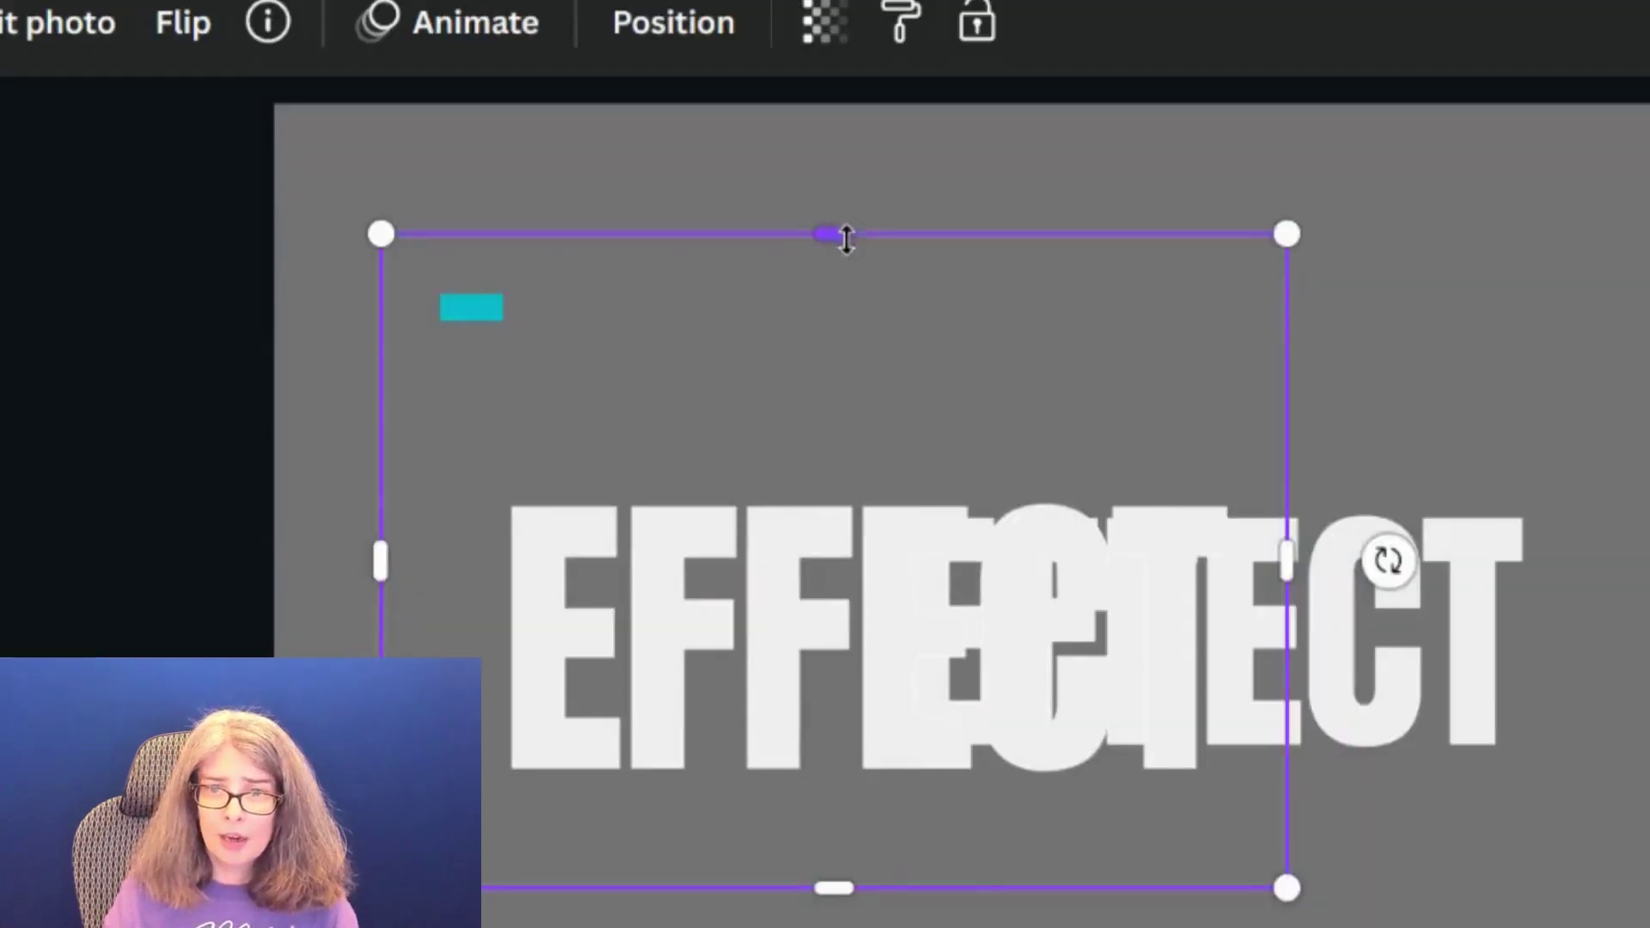
{"action": "left_click_drag", "start_coordinate": [846, 239], "coordinate": [846, 423]}
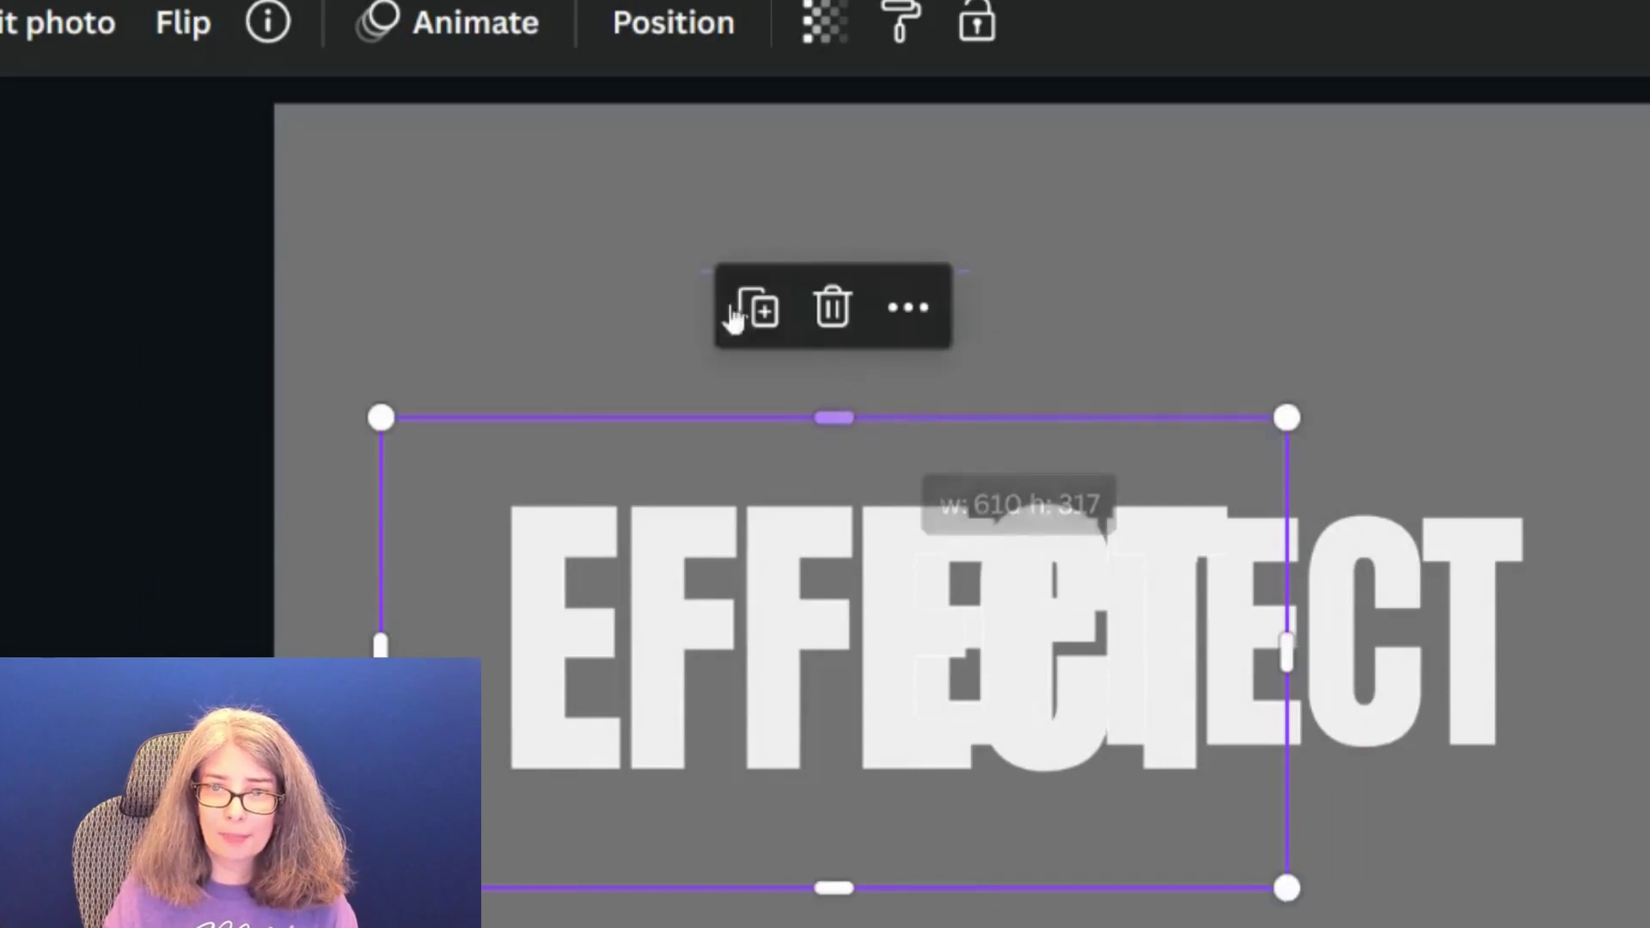
- Delete the uncropped EFFECT image from page 5 and move the cropped one toward the page's centre
{"action": "left_click", "coordinate": [604, 299]}
{"action": "left_click", "coordinate": [670, 626]}
{"action": "left_click_drag", "start_coordinate": [670, 626], "coordinate": [505, 317]}
{"action": "key", "text": "Delete"}
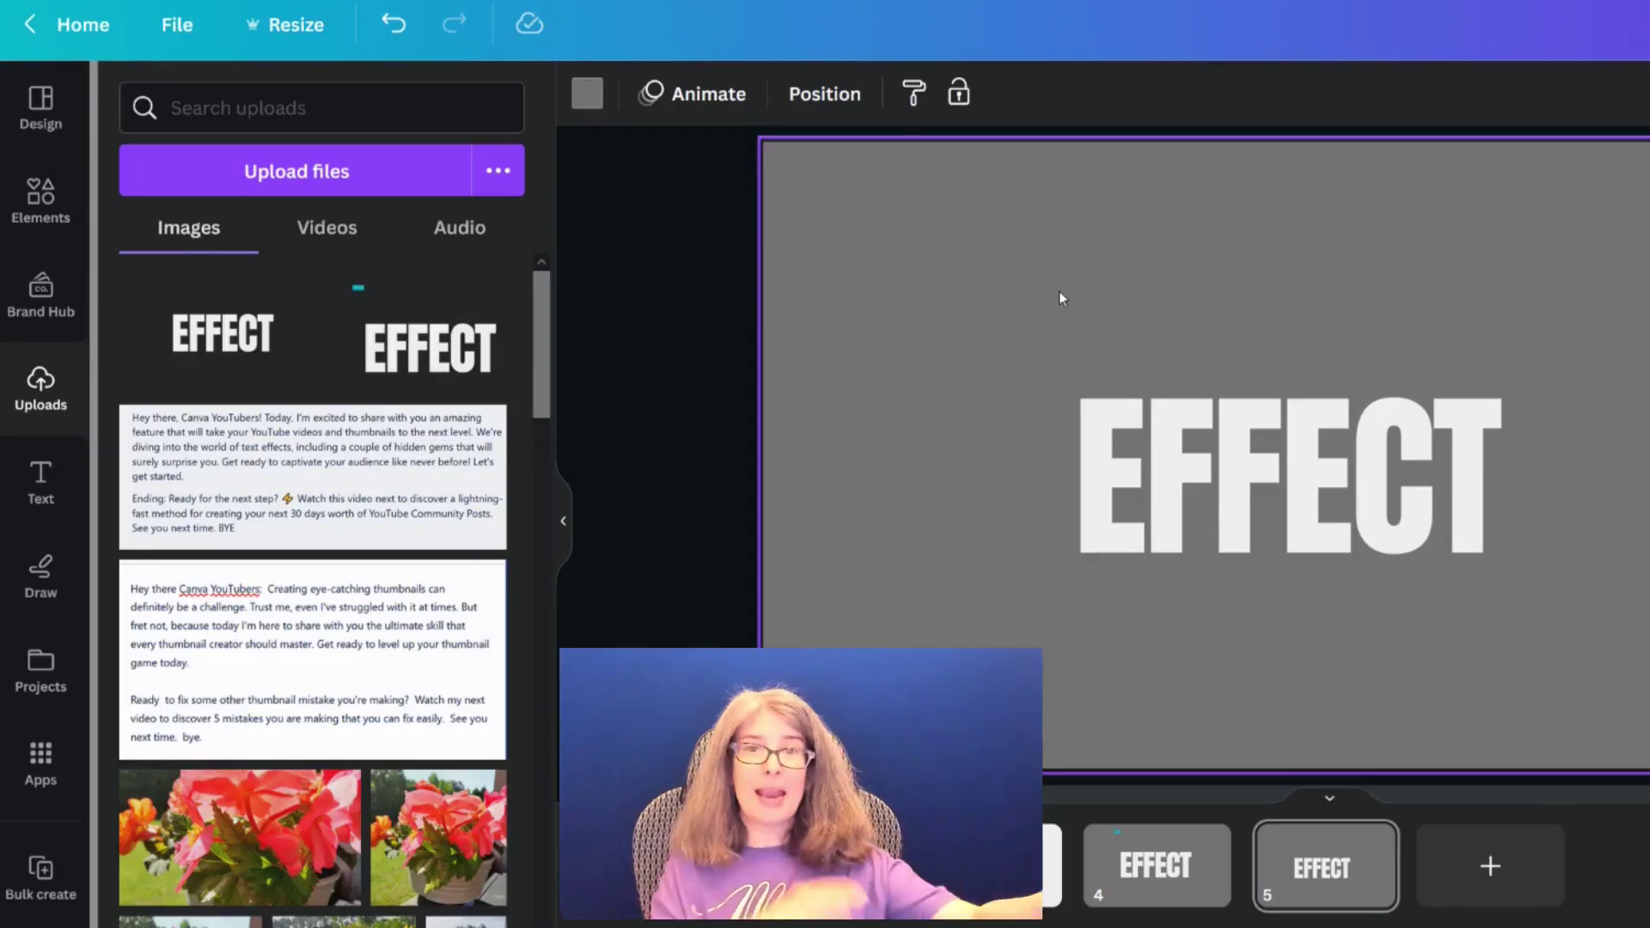
- Apply the Outline shadow effect to the cropped EFFECT image and set its size to 47
{"action": "left_click", "coordinate": [1247, 481]}
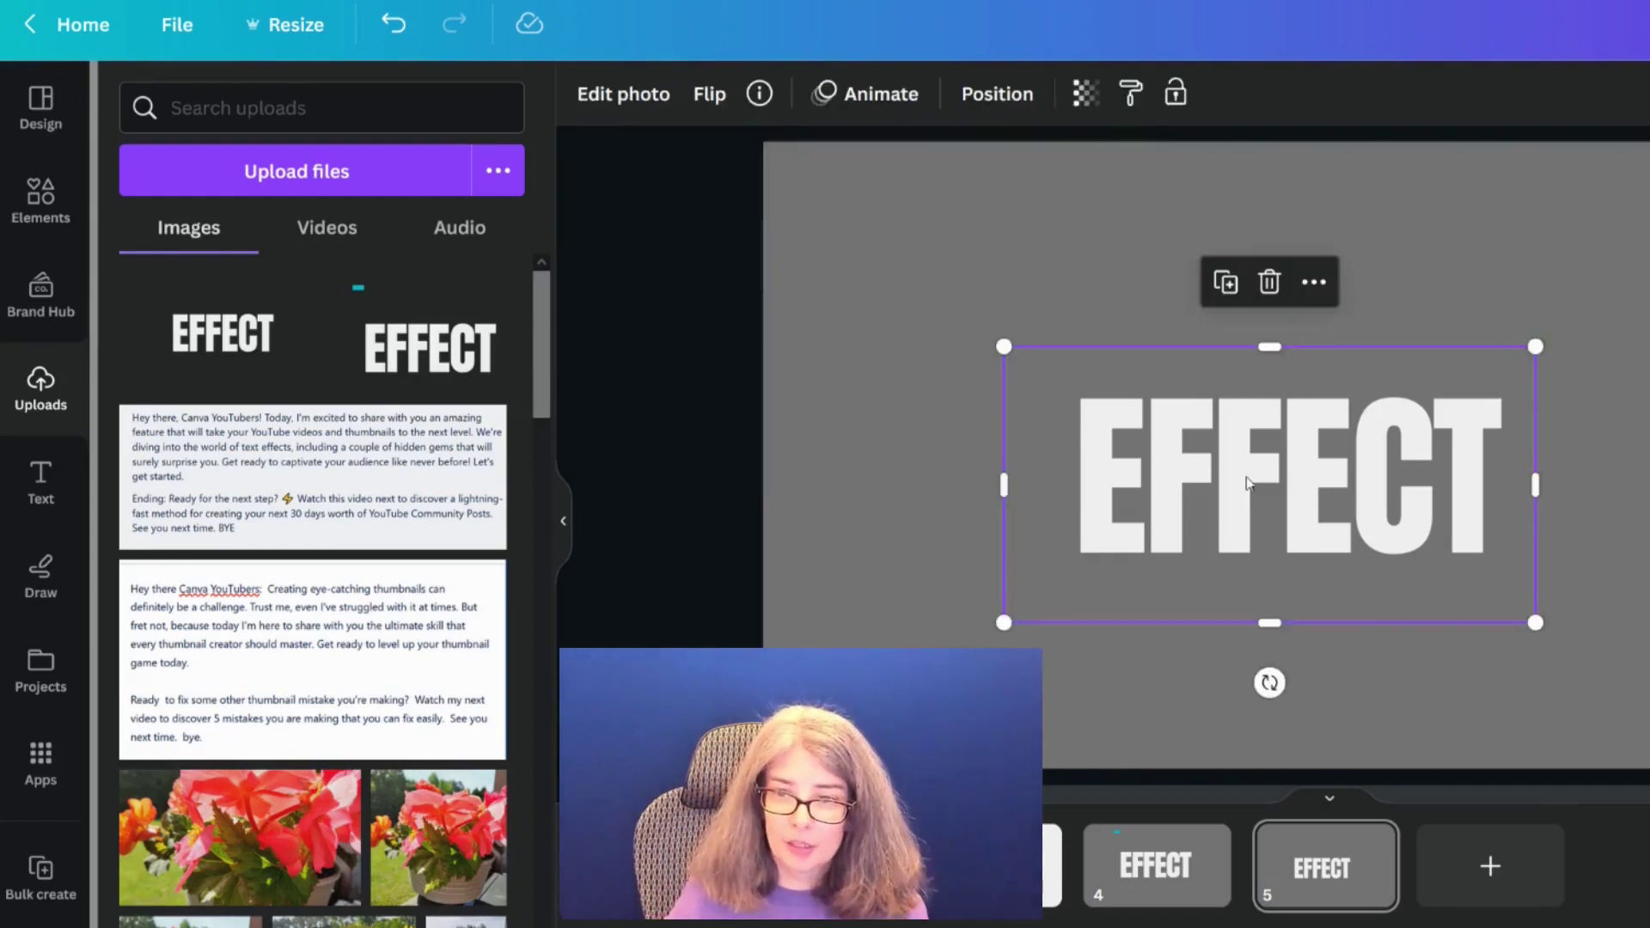
{"action": "left_click", "coordinate": [619, 97]}
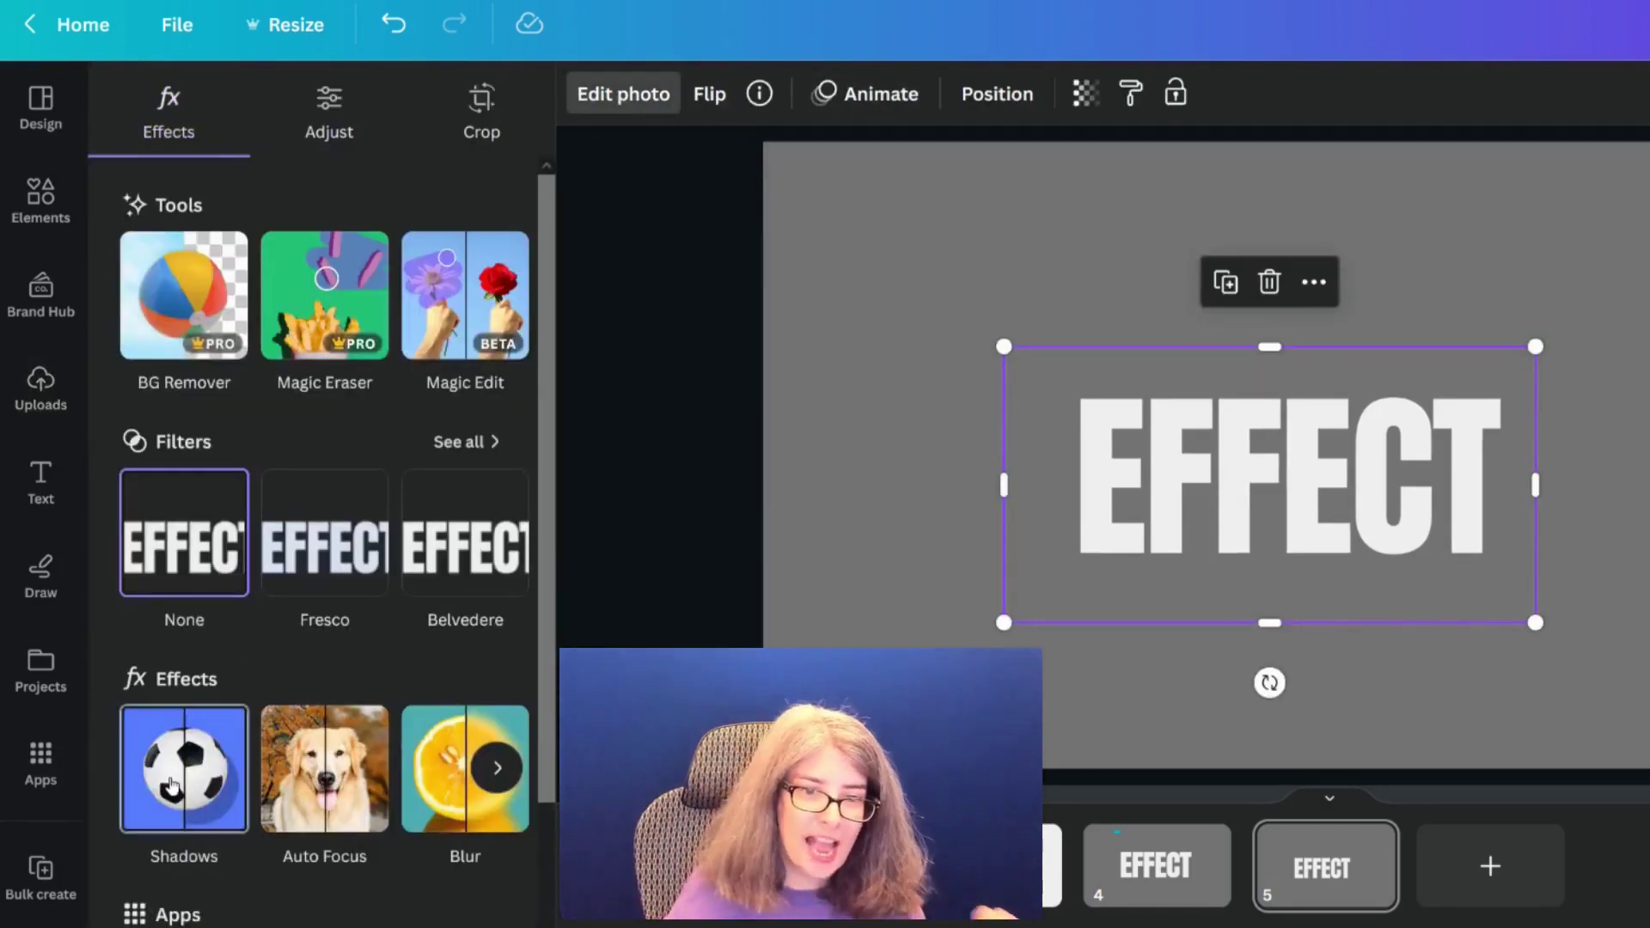
{"action": "left_click", "coordinate": [172, 784]}
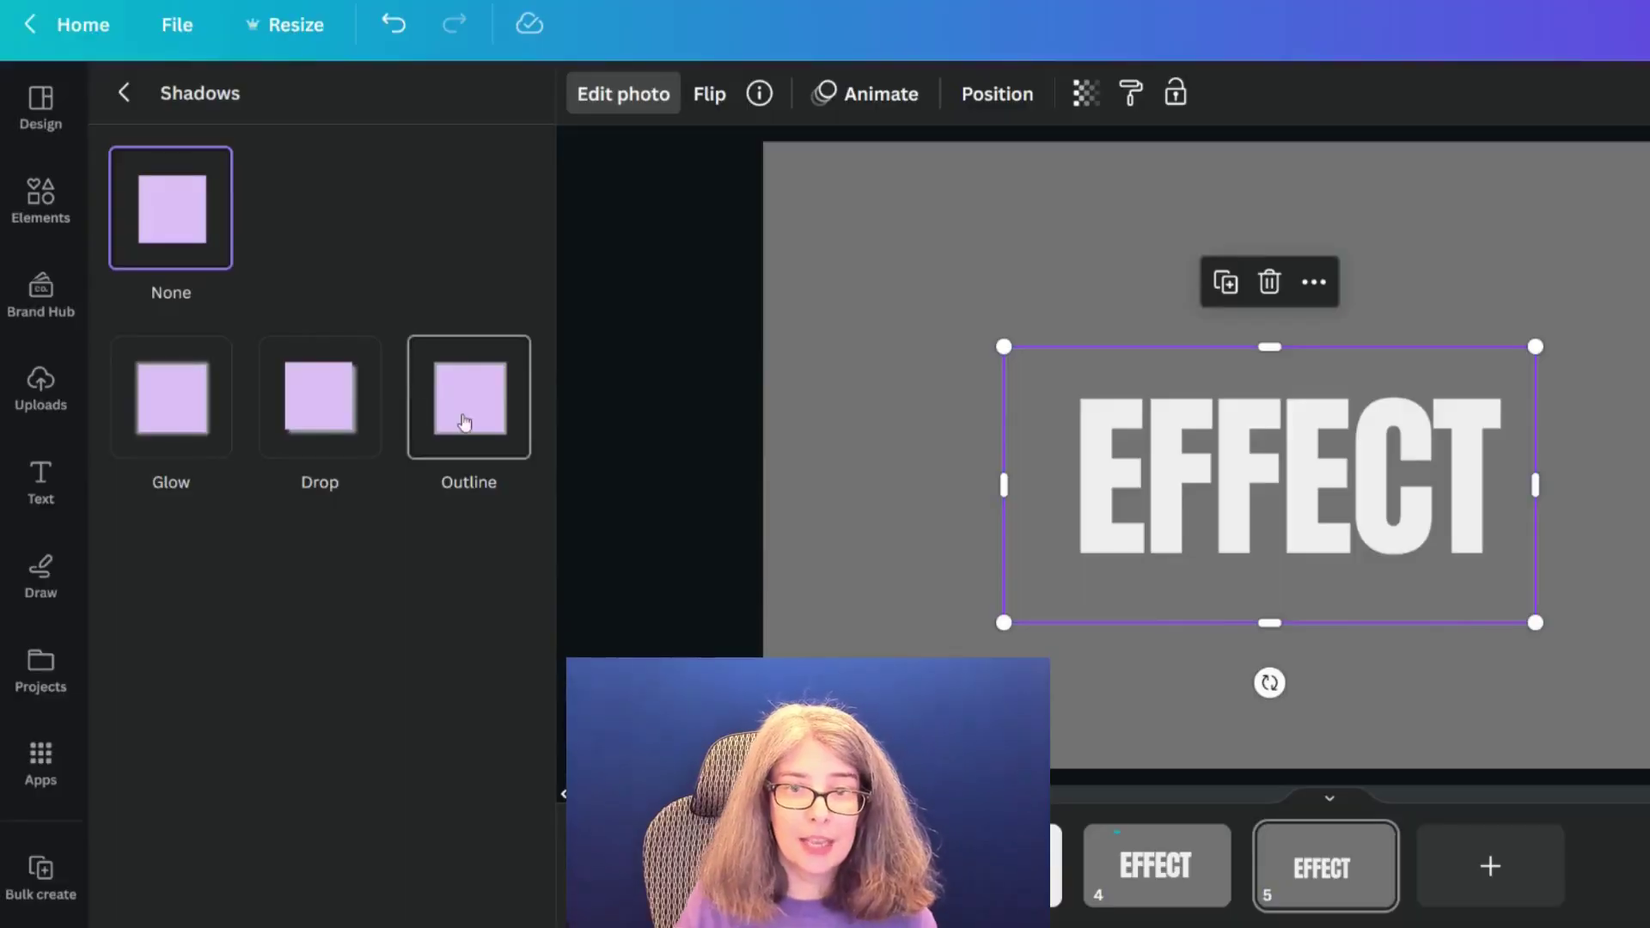
{"action": "left_click", "coordinate": [465, 423]}
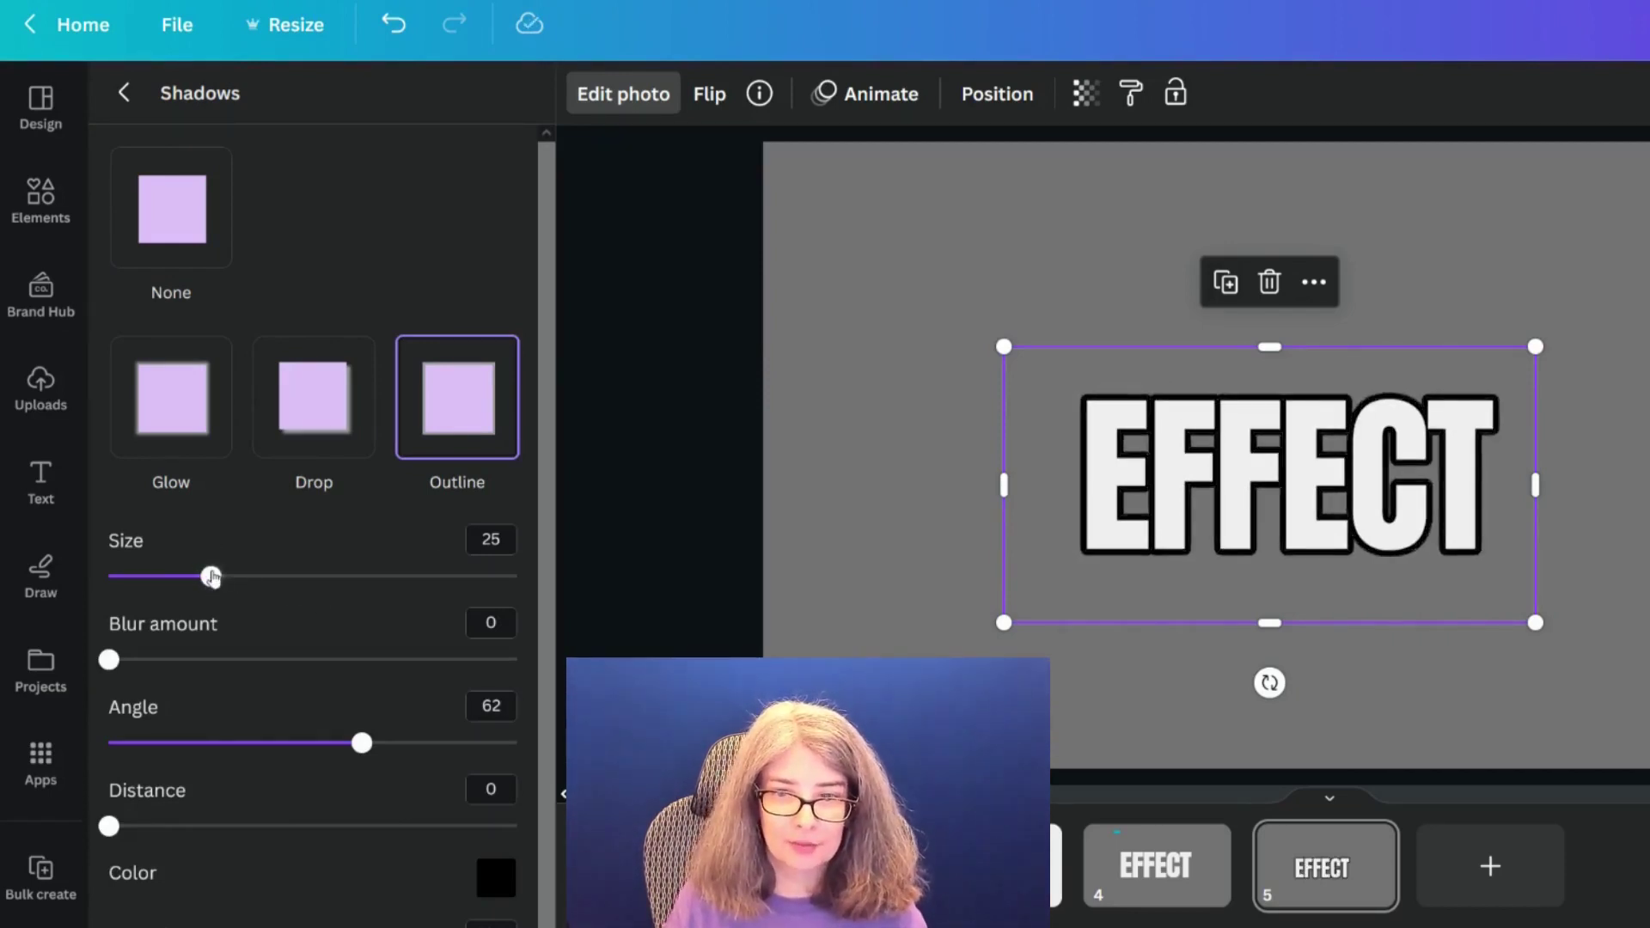
{"action": "left_click_drag", "start_coordinate": [210, 575], "coordinate": [302, 612]}
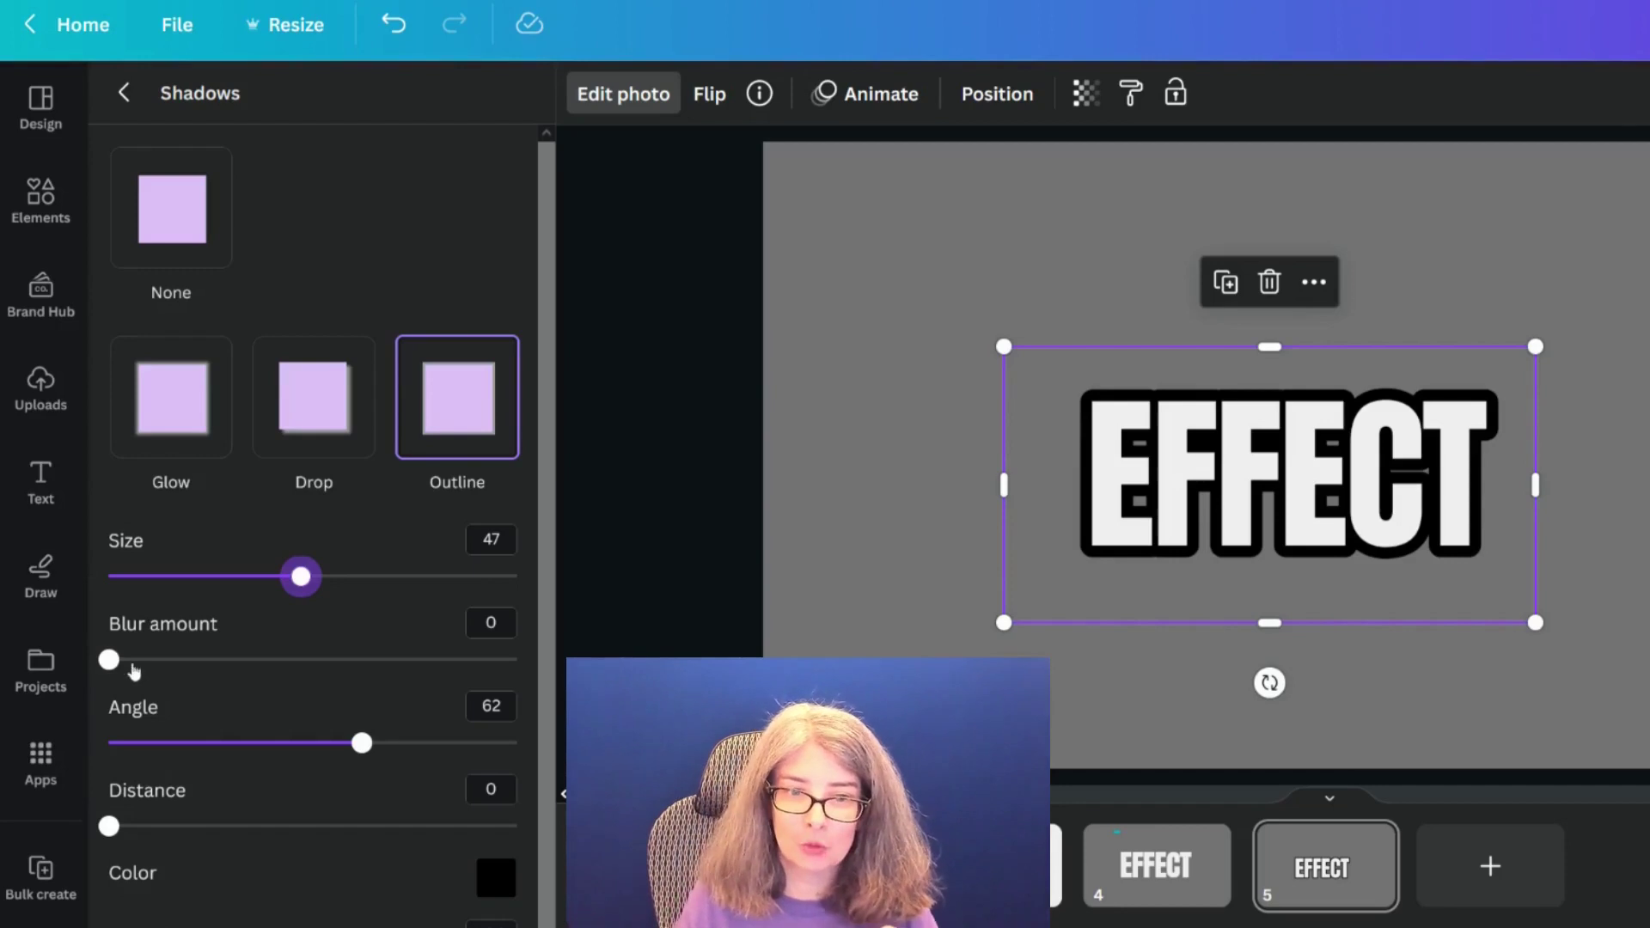
- Set the outline's blur amount to 1, angle to 79 and distance to 5, and lower its intensity
{"action": "mouse_move", "coordinate": [112, 658]}
{"action": "left_mouse_down"}
{"action": "mouse_move", "coordinate": [379, 678]}
{"action": "mouse_move", "coordinate": [113, 666]}
{"action": "left_mouse_up"}
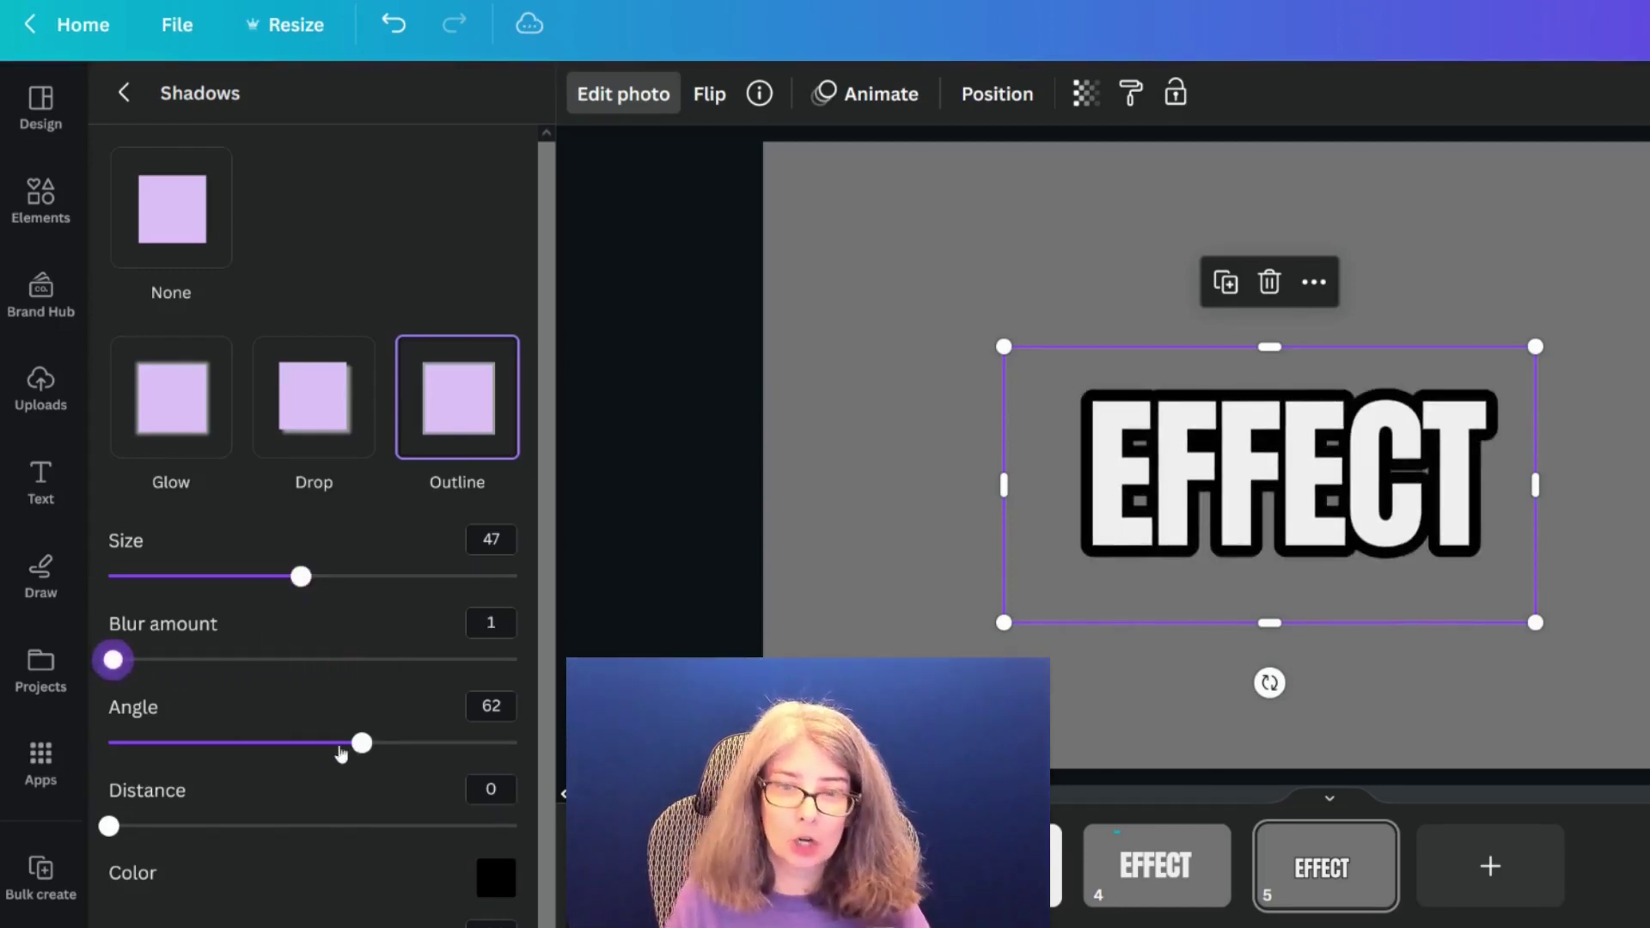
{"action": "left_click_drag", "start_coordinate": [484, 745], "coordinate": [431, 745]}
{"action": "left_click_drag", "start_coordinate": [109, 826], "coordinate": [203, 829]}
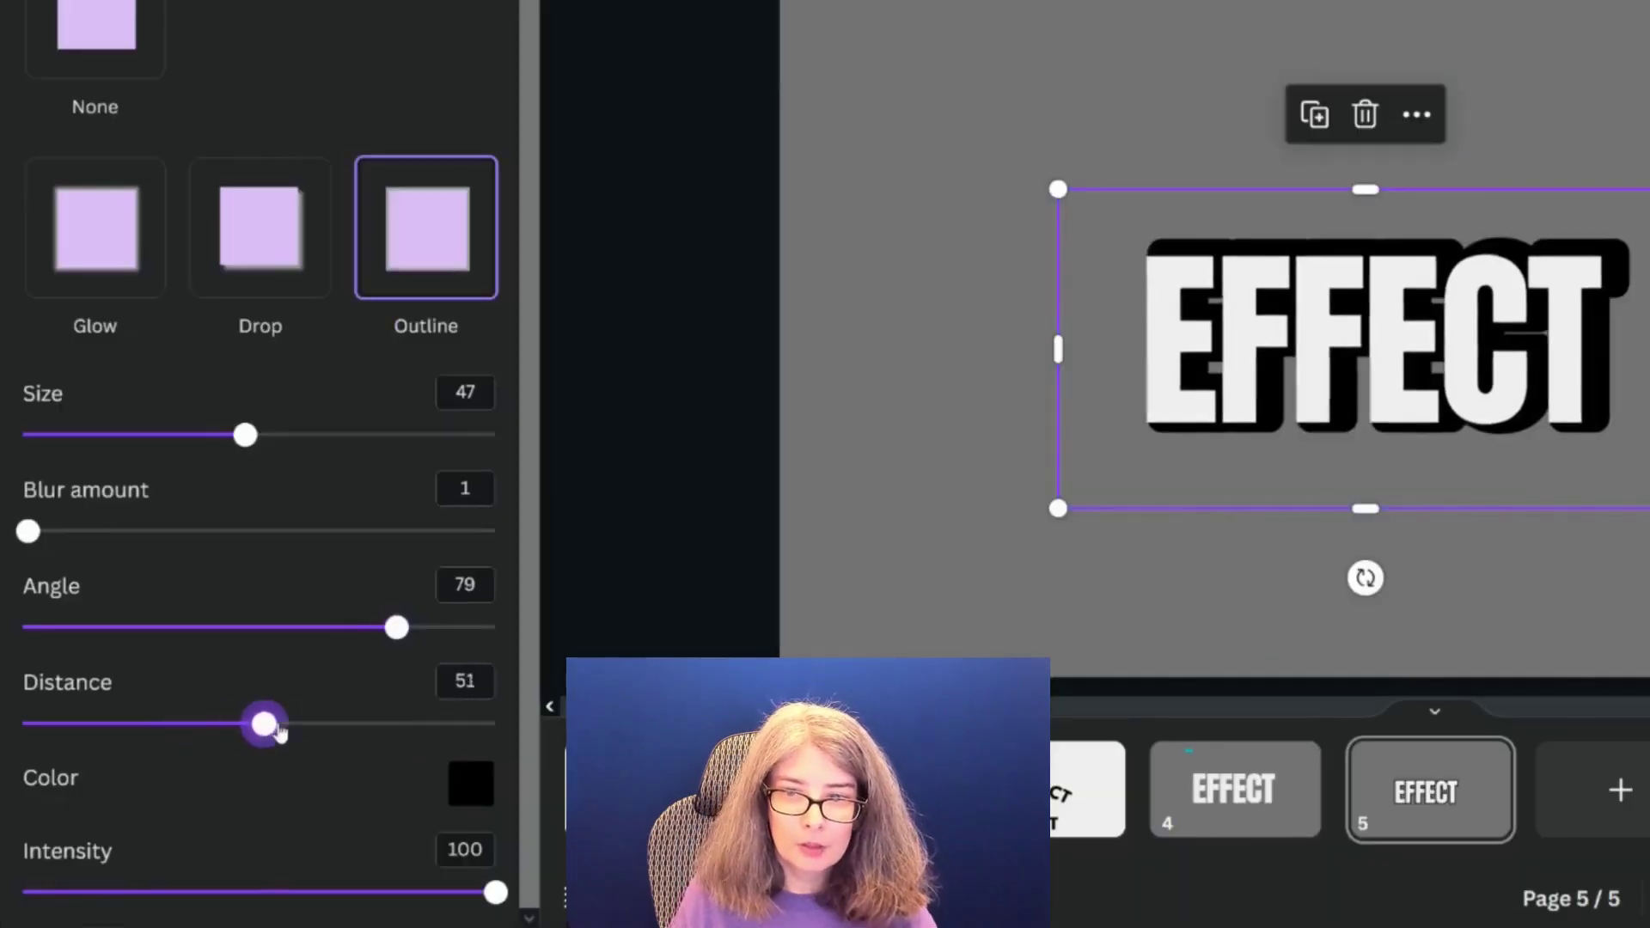
{"action": "left_click_drag", "start_coordinate": [135, 725], "coordinate": [52, 727]}
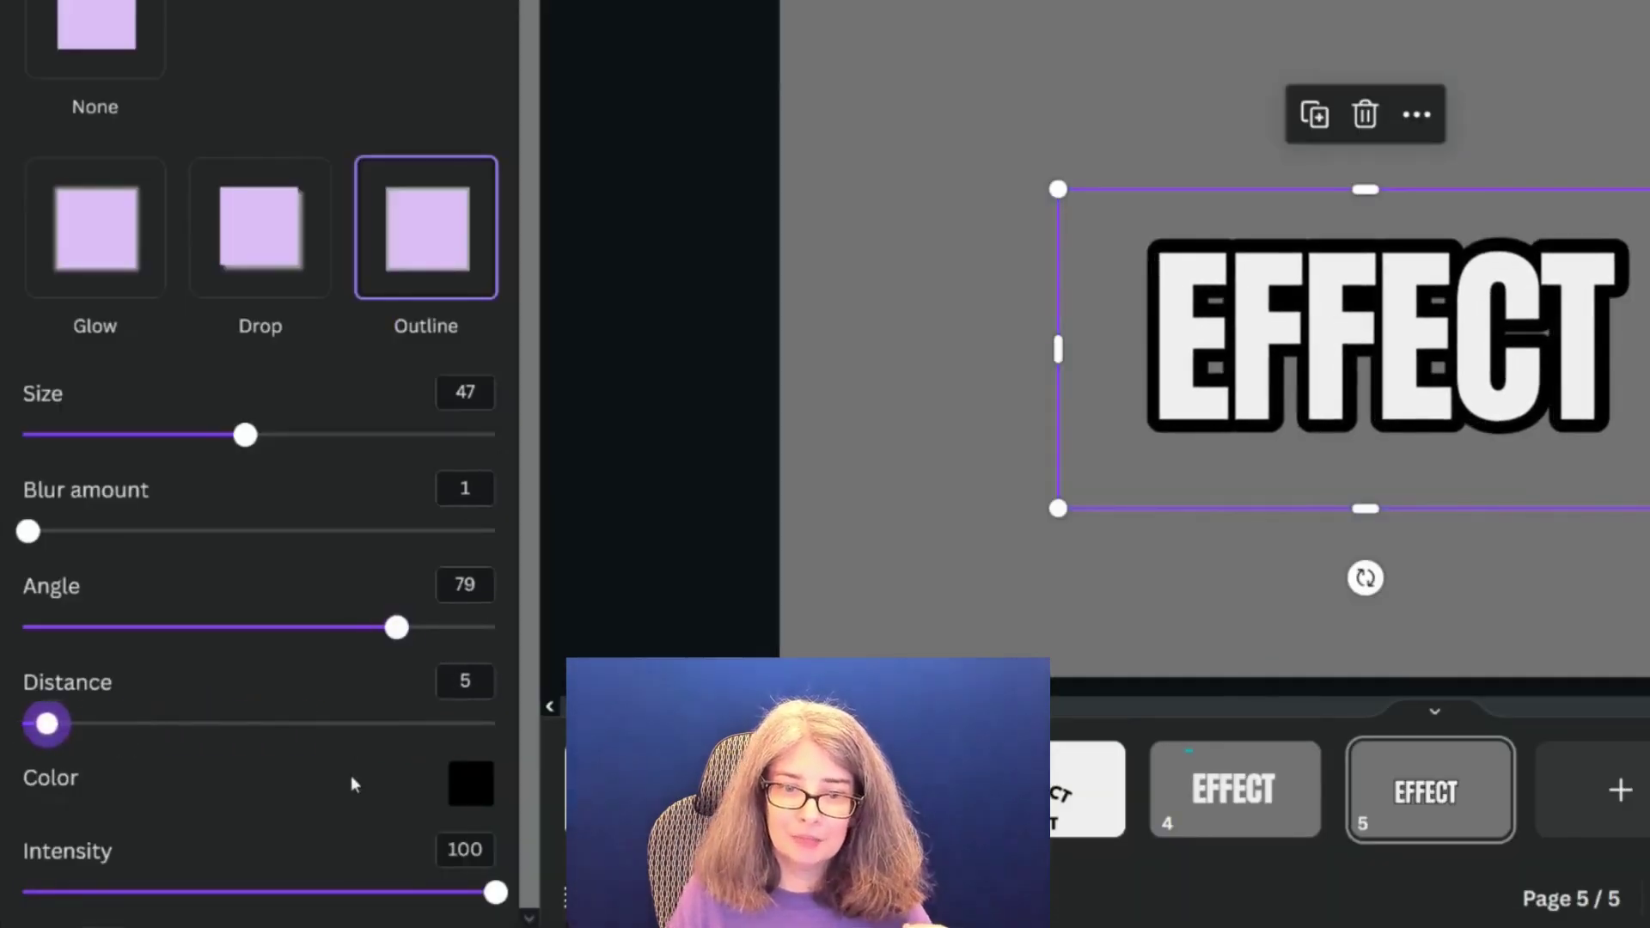
{"action": "left_click_drag", "start_coordinate": [334, 880], "coordinate": [497, 886]}
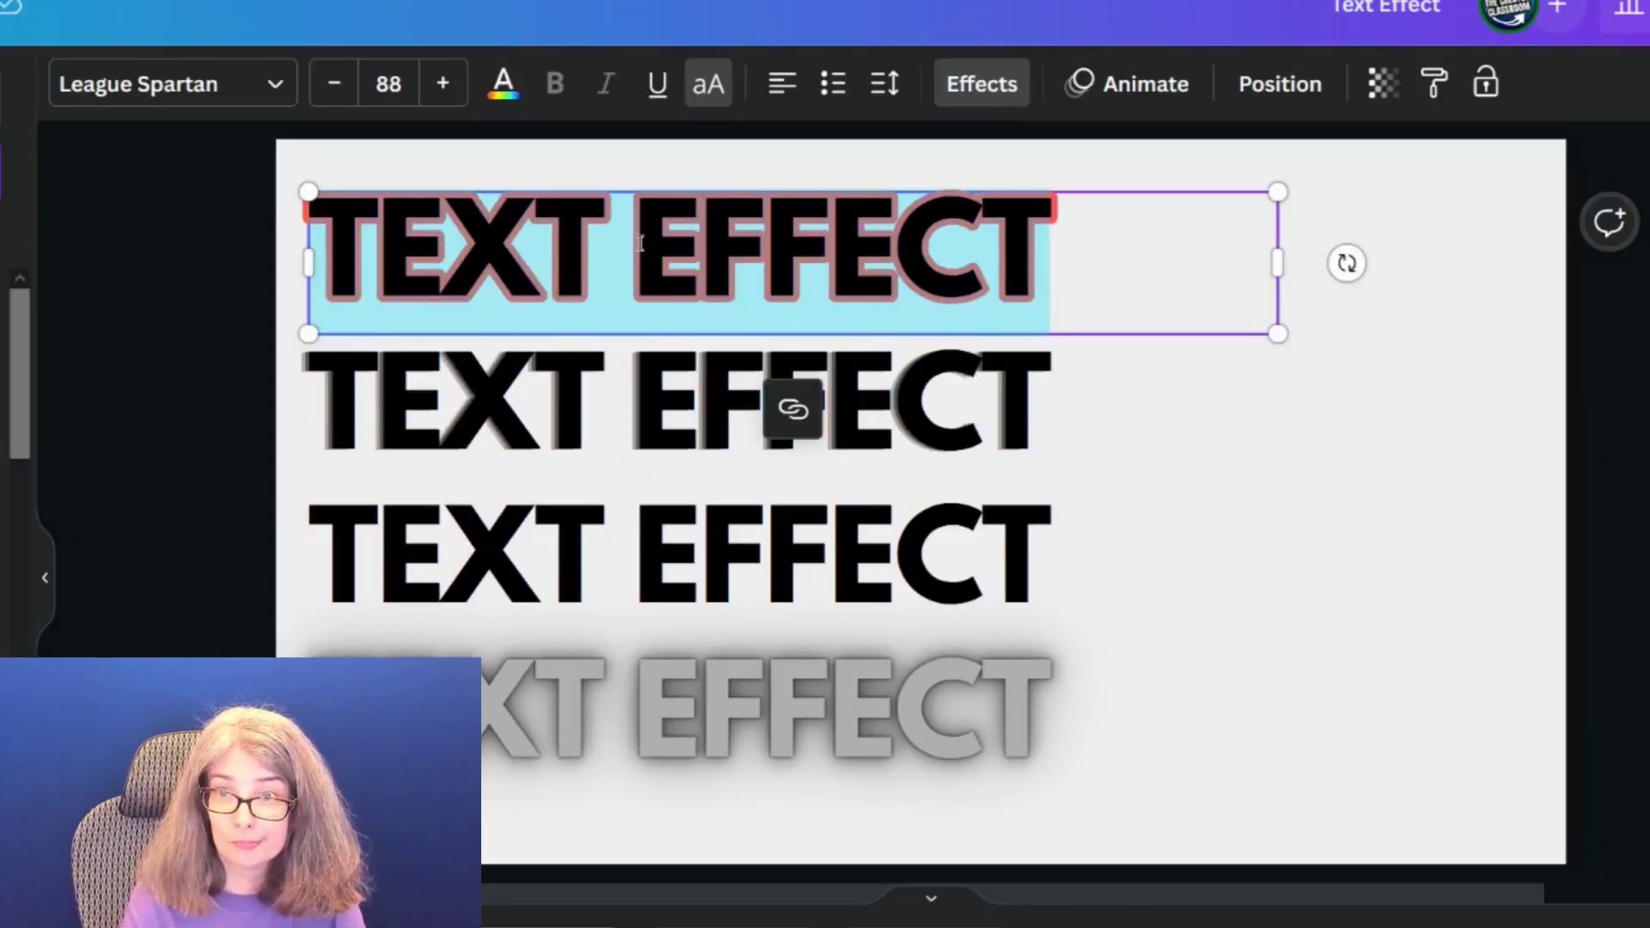
- Replace the red-outlined first line on page 2 with YOUTUBE, and compare this editable text with page 5's EFFECT image
{"action": "type", "text": "YOUTUBE"}
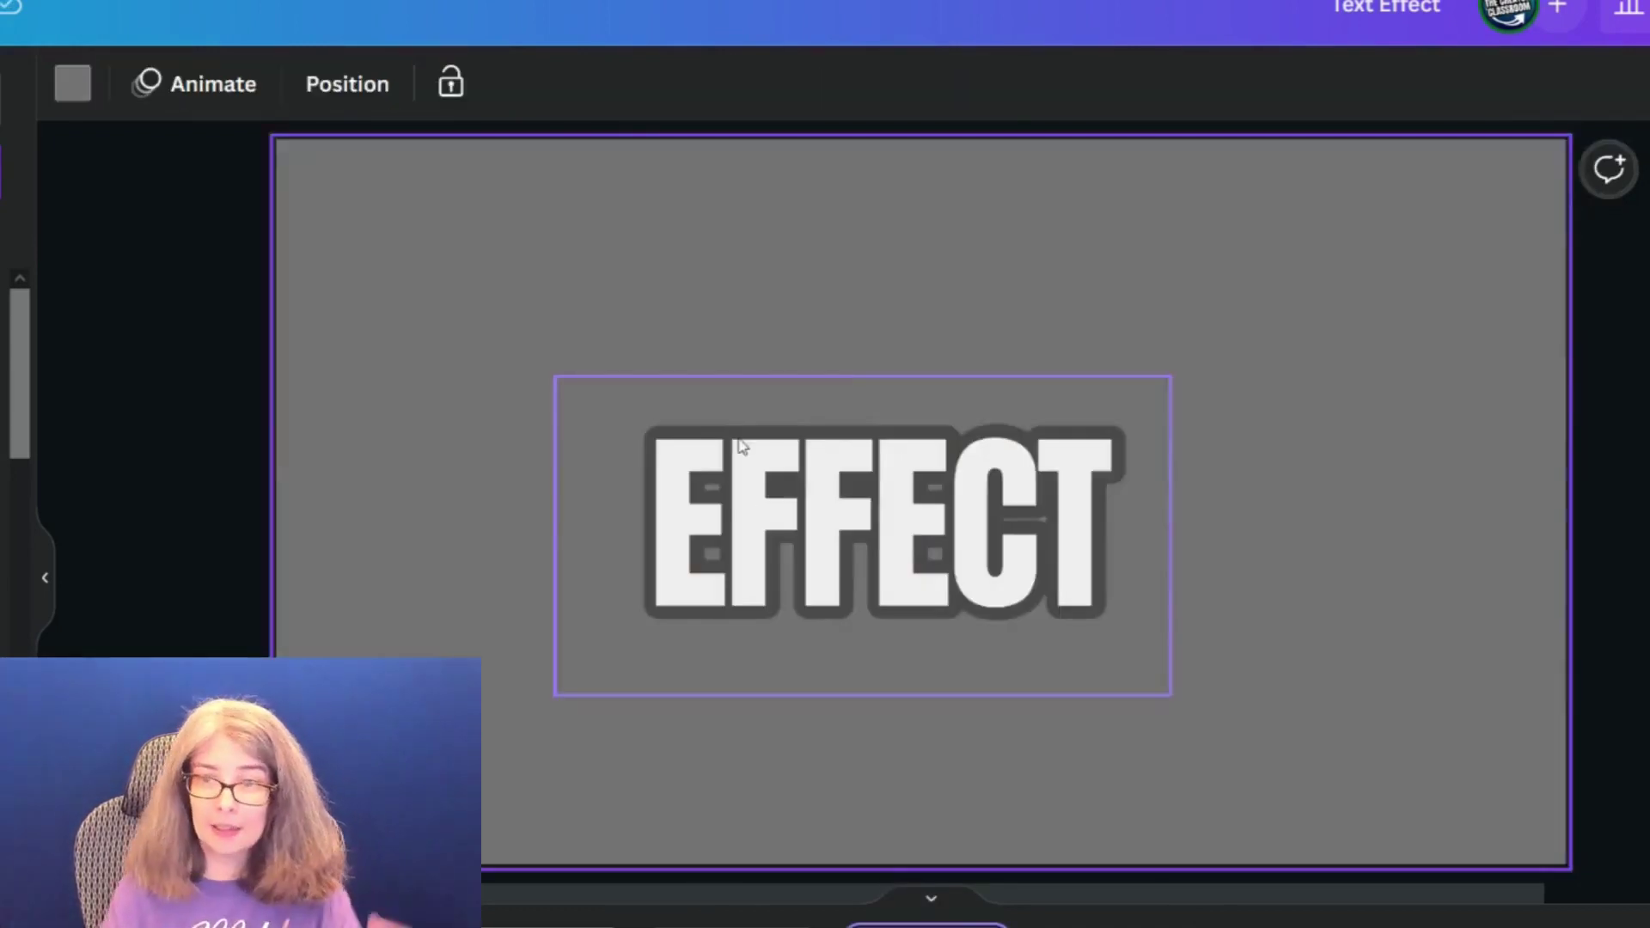
{"action": "left_click", "coordinate": [748, 456]}
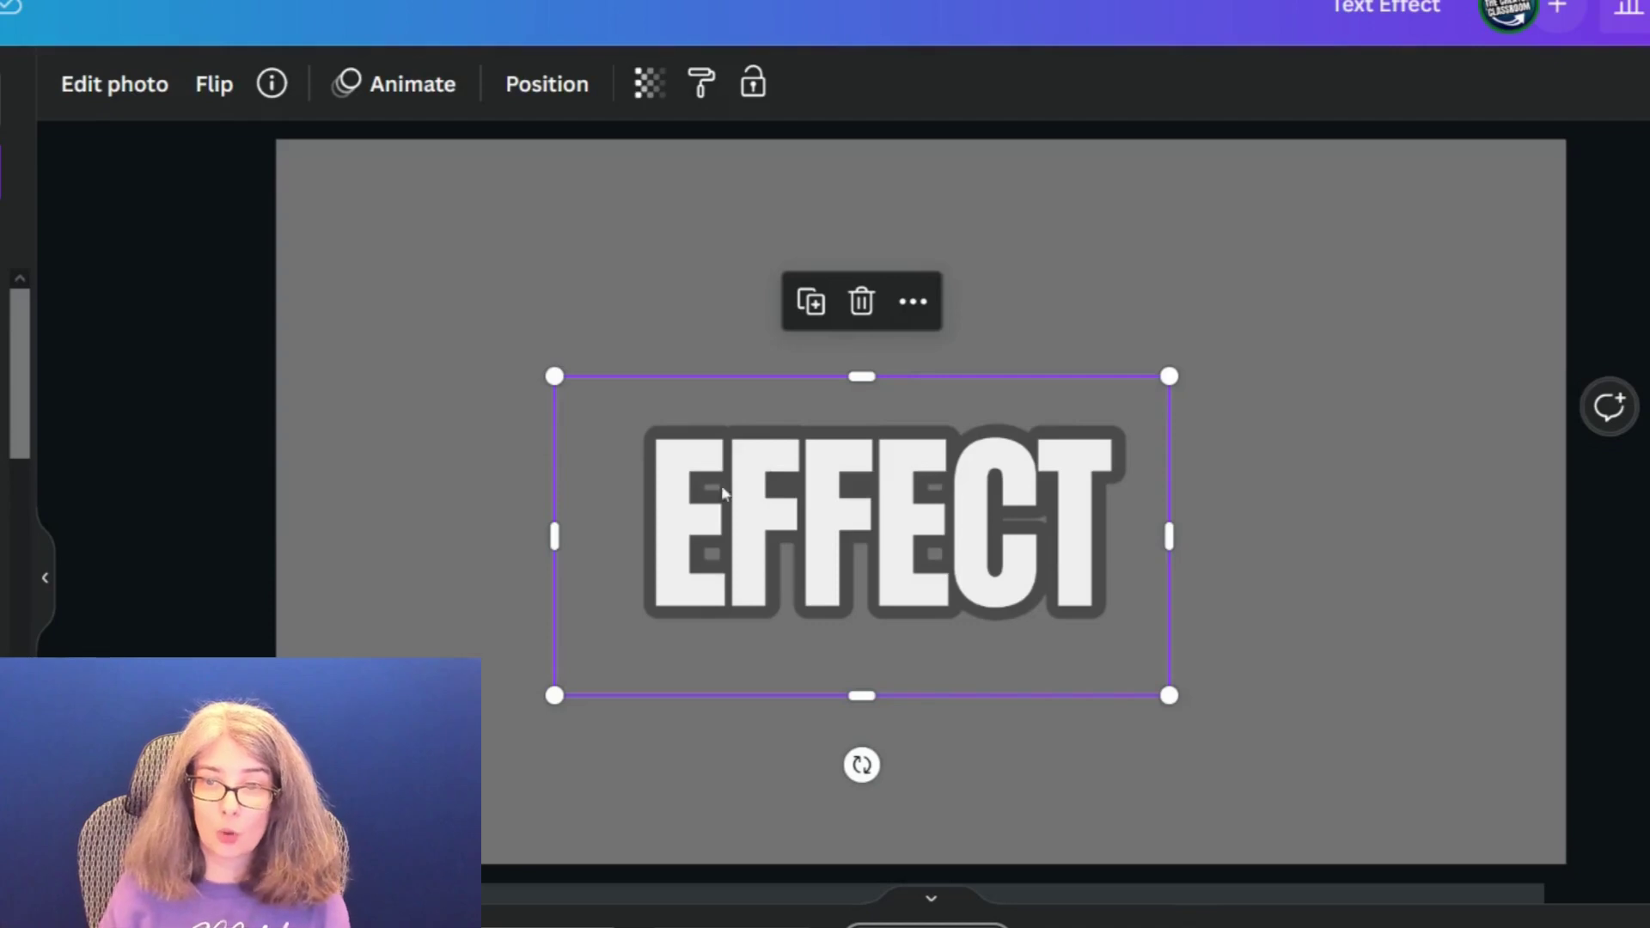
{"action": "left_click", "coordinate": [508, 536]}
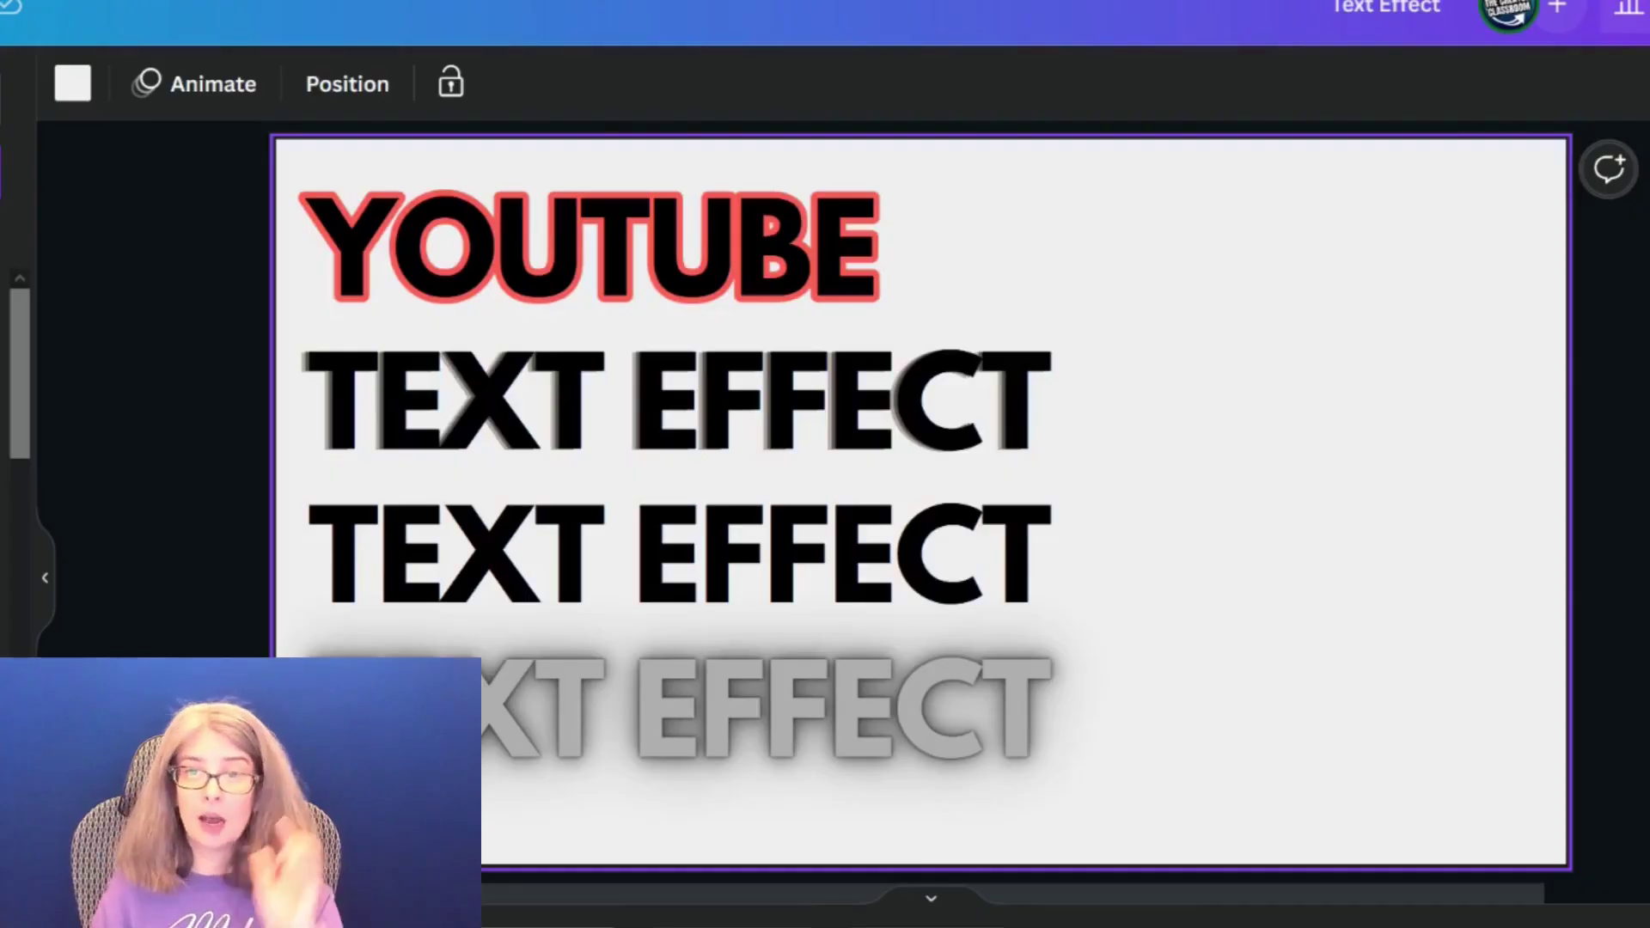
{"action": "left_click", "coordinate": [393, 250]}
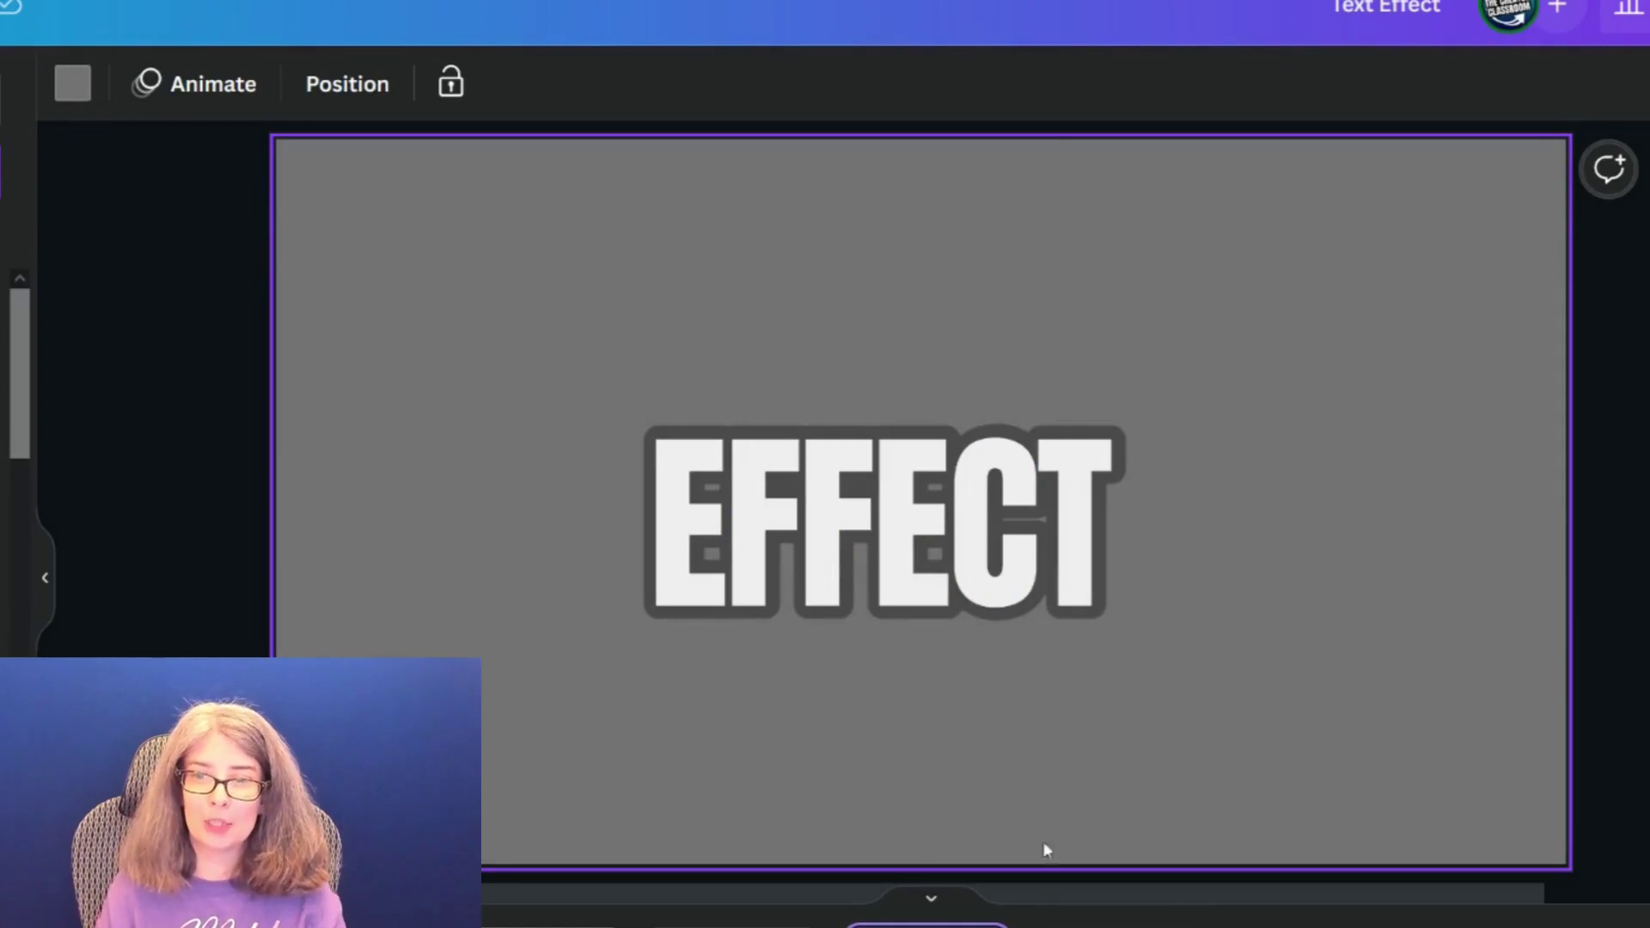
{"action": "left_click", "coordinate": [1048, 599]}
- Browse the design elements to the full Frames collection and search it for "letter"
{"action": "left_click", "coordinate": [1324, 559]}
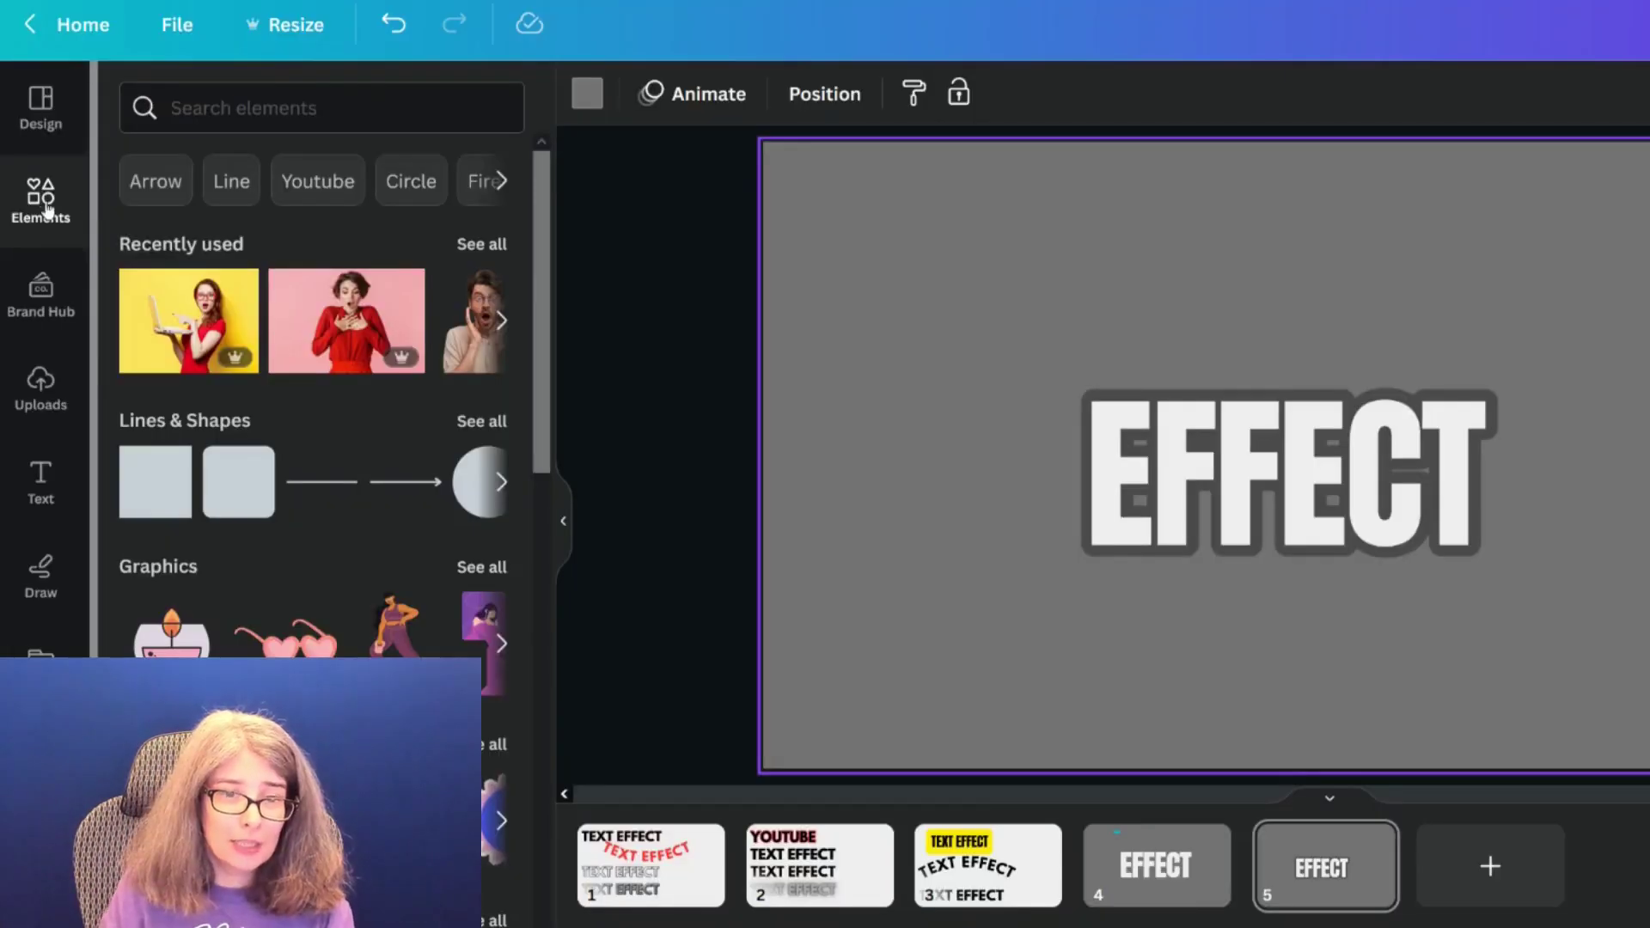
{"action": "scroll", "coordinate": [241, 598], "scroll_direction": "down", "scroll_amount": 5}
{"action": "scroll", "coordinate": [242, 598], "scroll_direction": "down", "scroll_amount": 10}
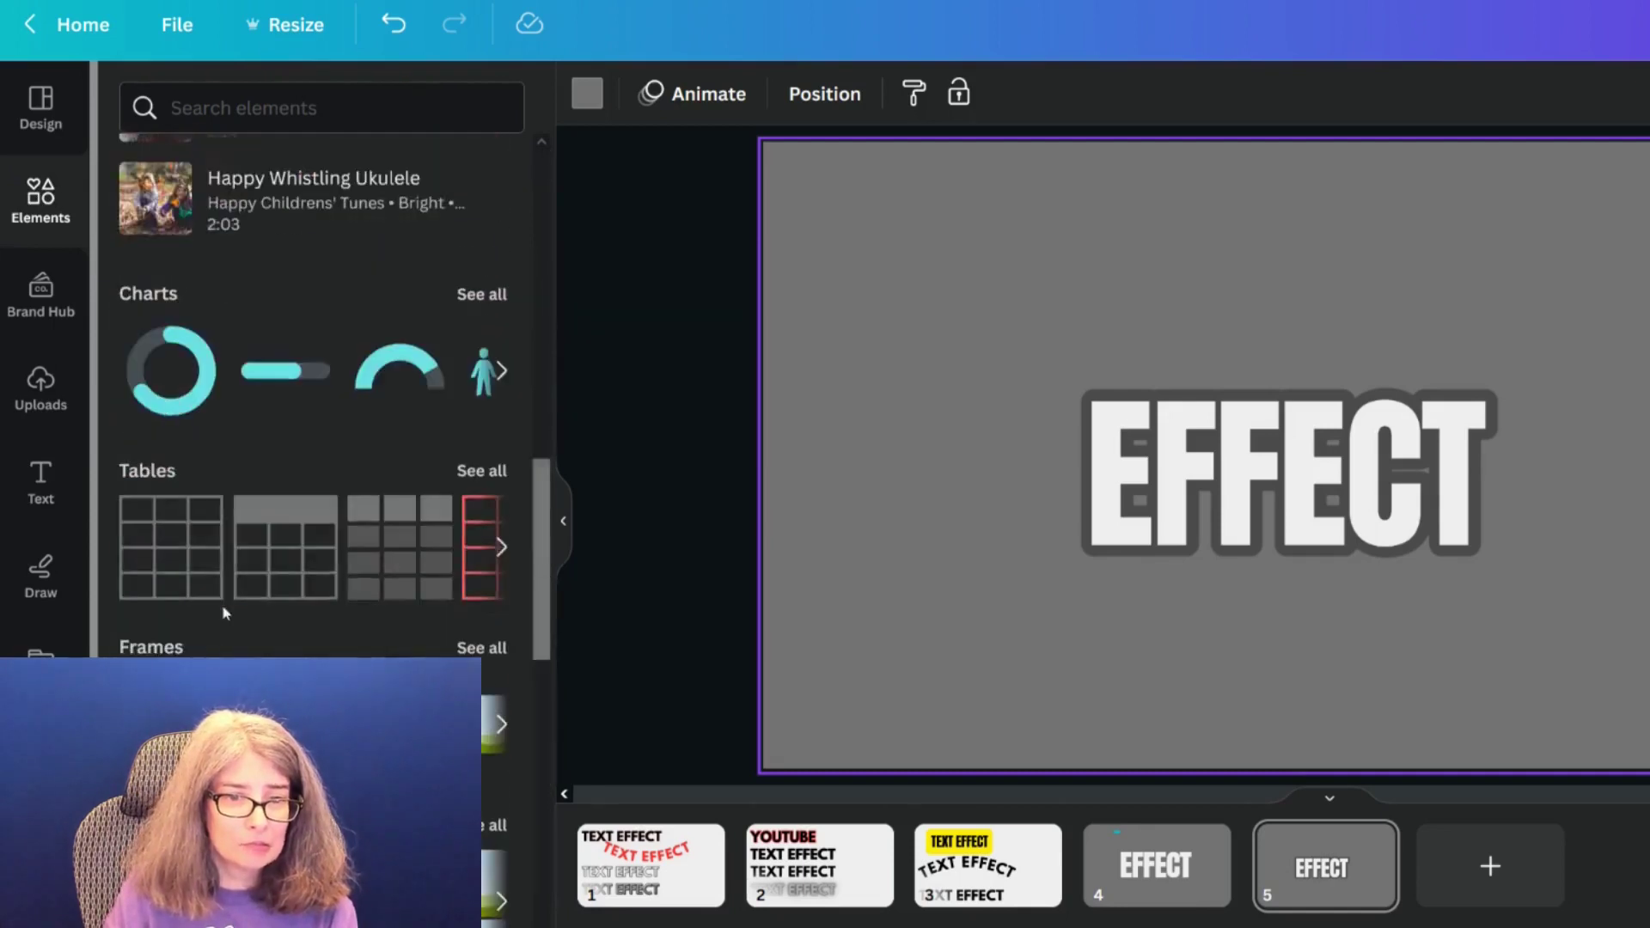
{"action": "left_click", "coordinate": [464, 397]}
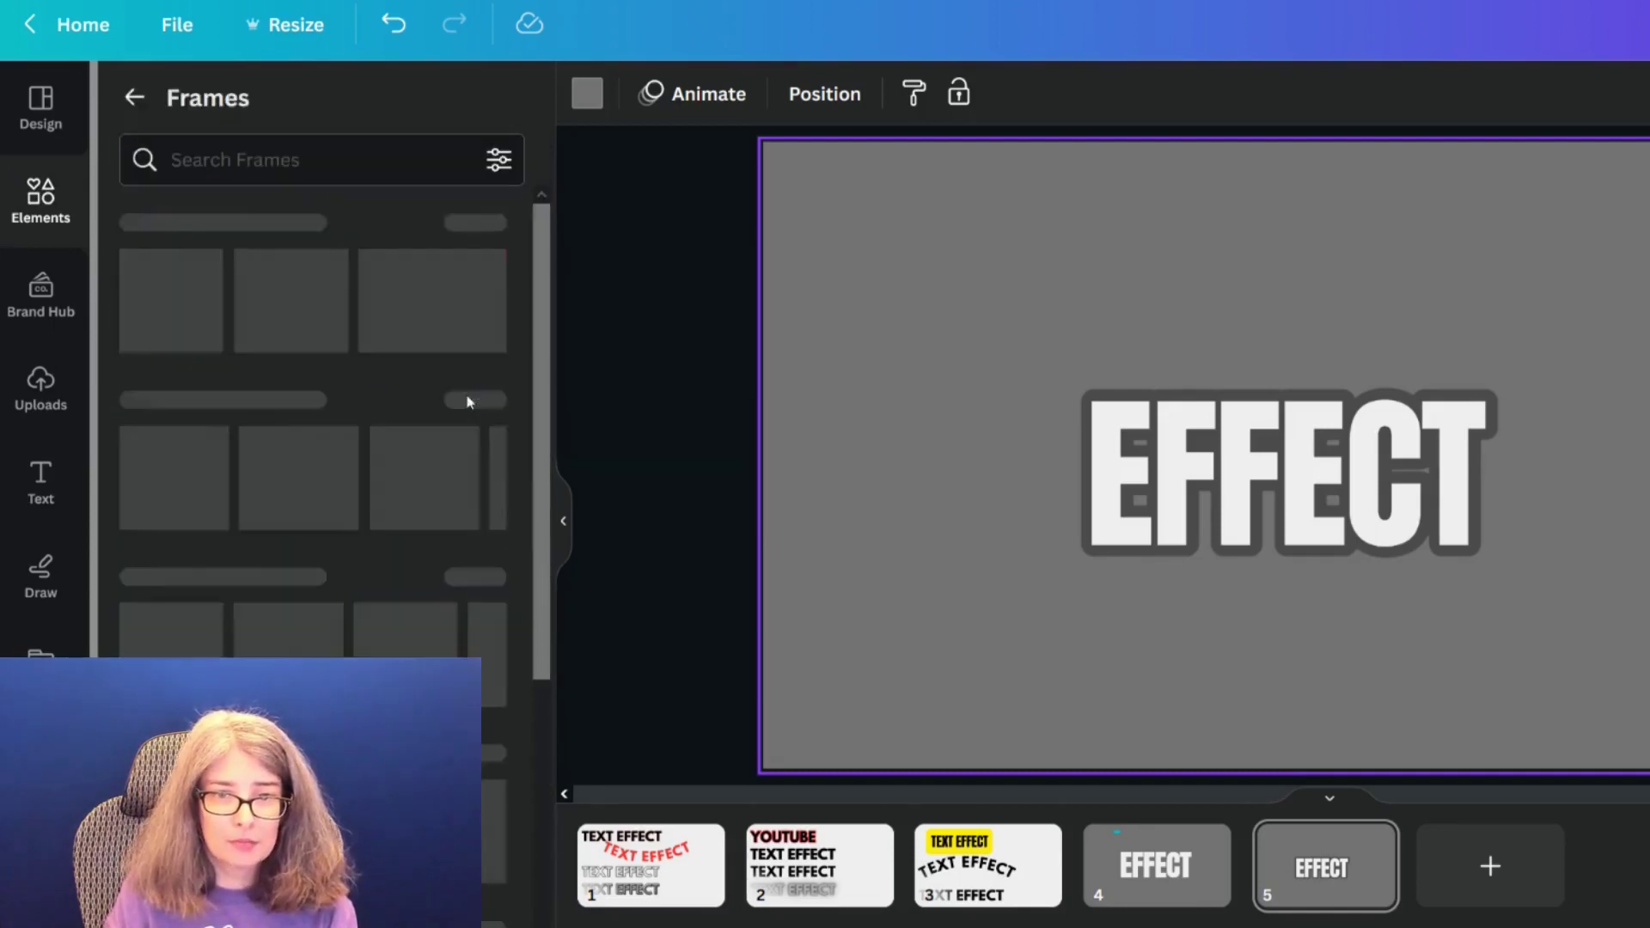
{"action": "left_click", "coordinate": [331, 165]}
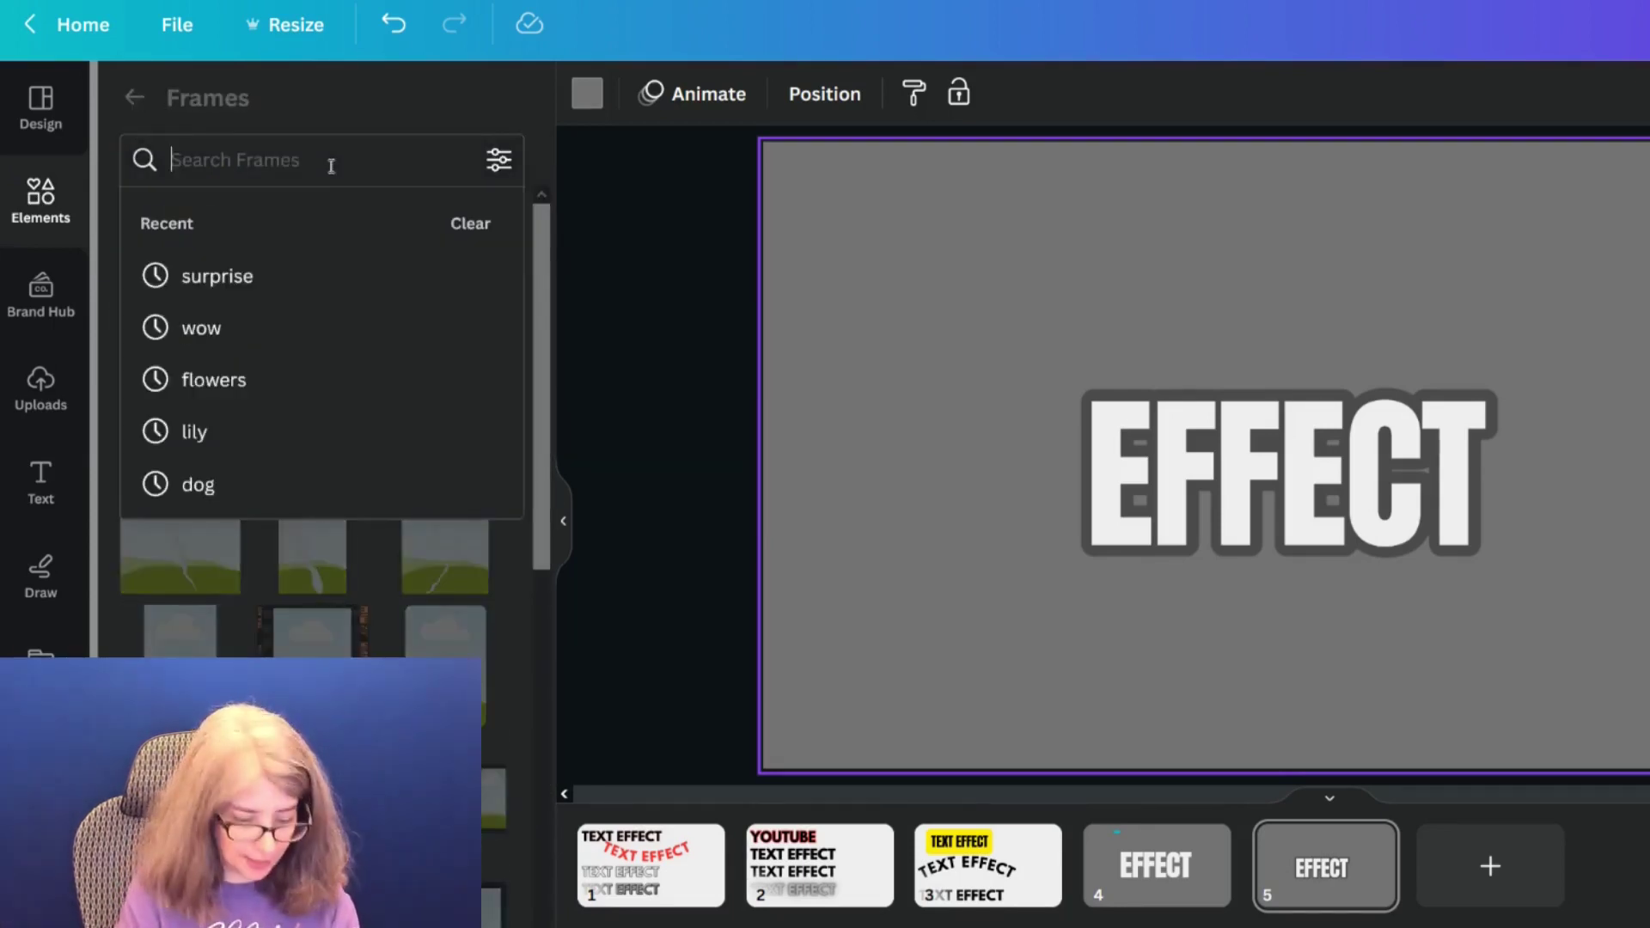
{"action": "type", "text": "letter"}
{"action": "key", "text": "Return"}
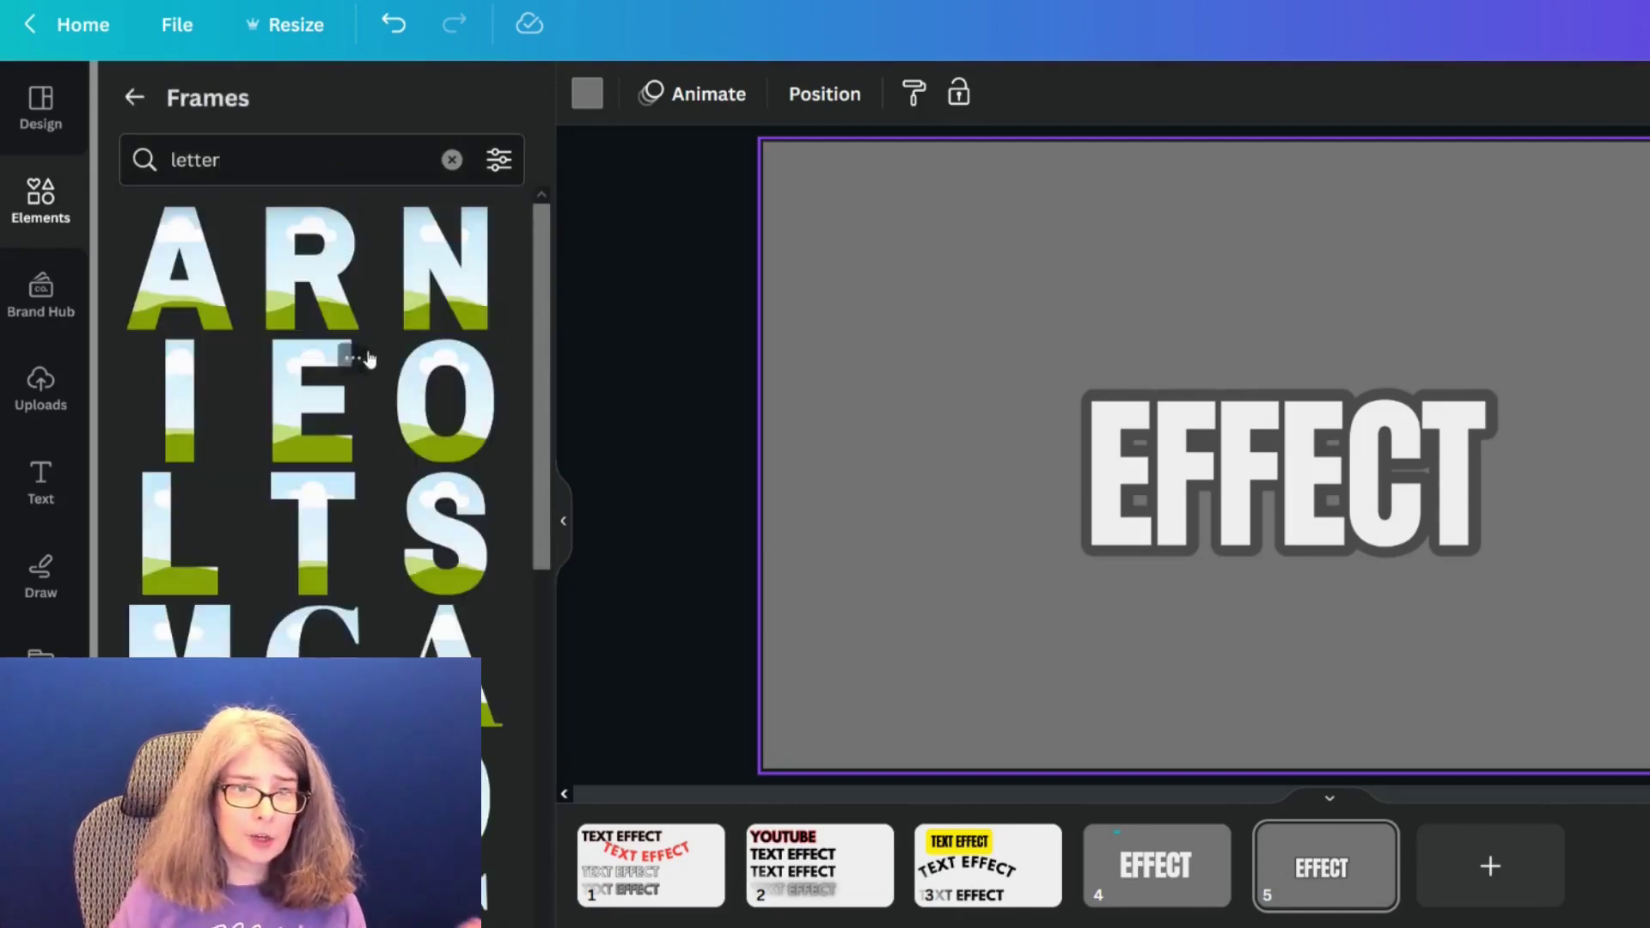
- Add the bold letter M frame to page 5 and place it above and left of the EFFECT image
{"action": "scroll", "coordinate": [344, 361], "scroll_direction": "down", "scroll_amount": 3}
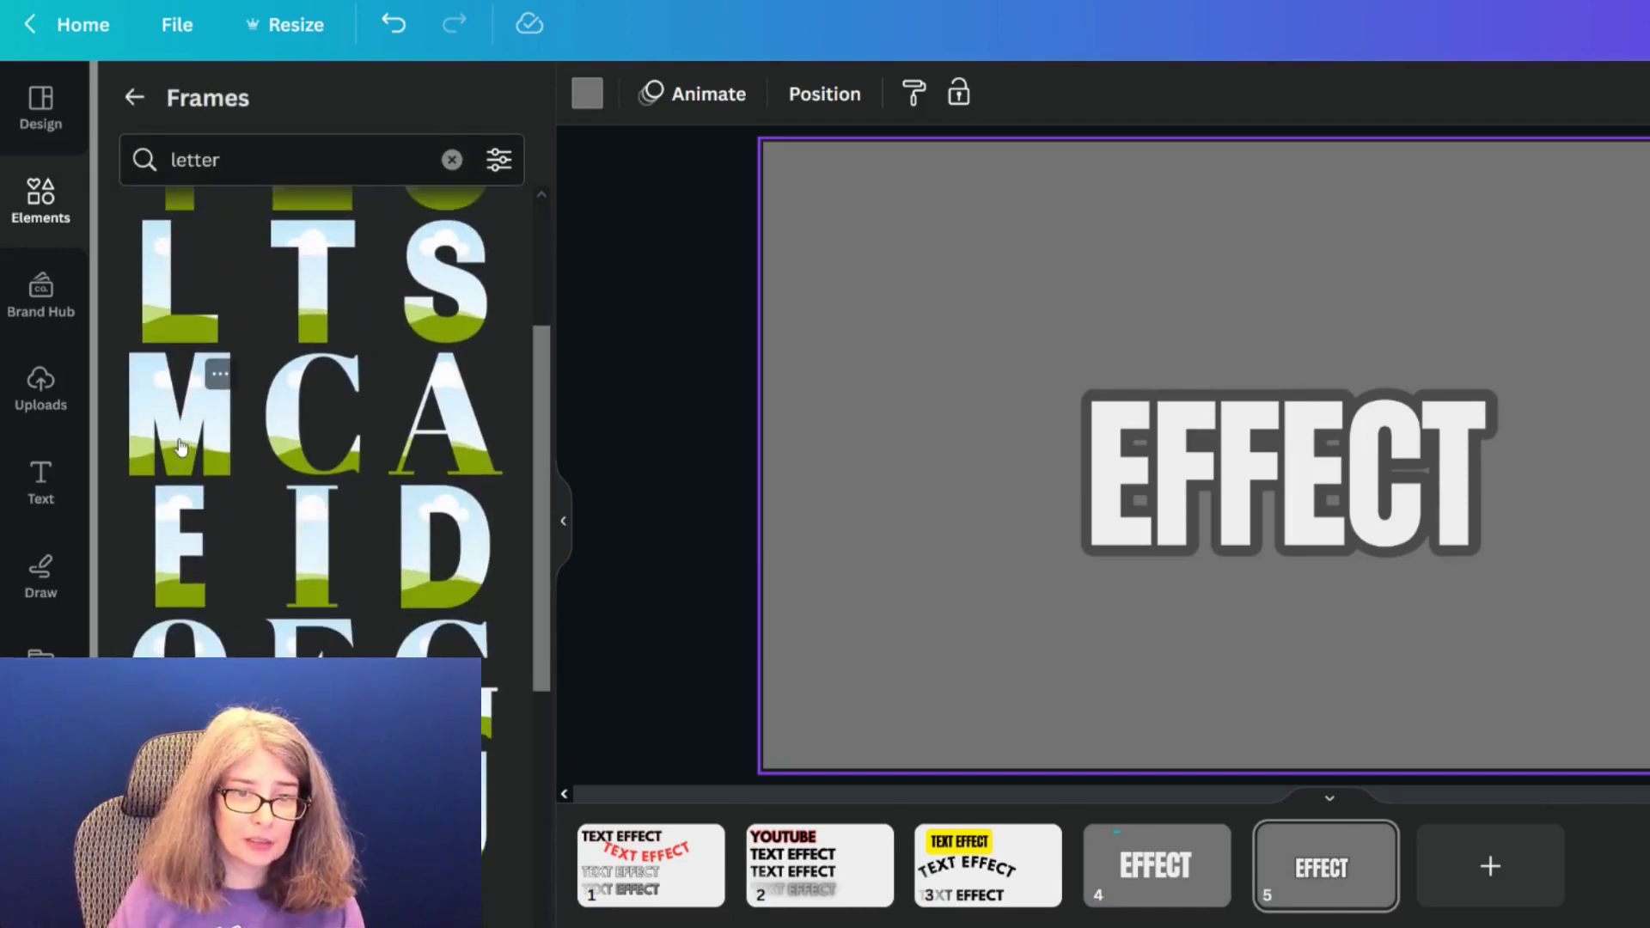
{"action": "left_click", "coordinate": [181, 445]}
{"action": "left_click_drag", "start_coordinate": [1335, 403], "coordinate": [943, 307]}
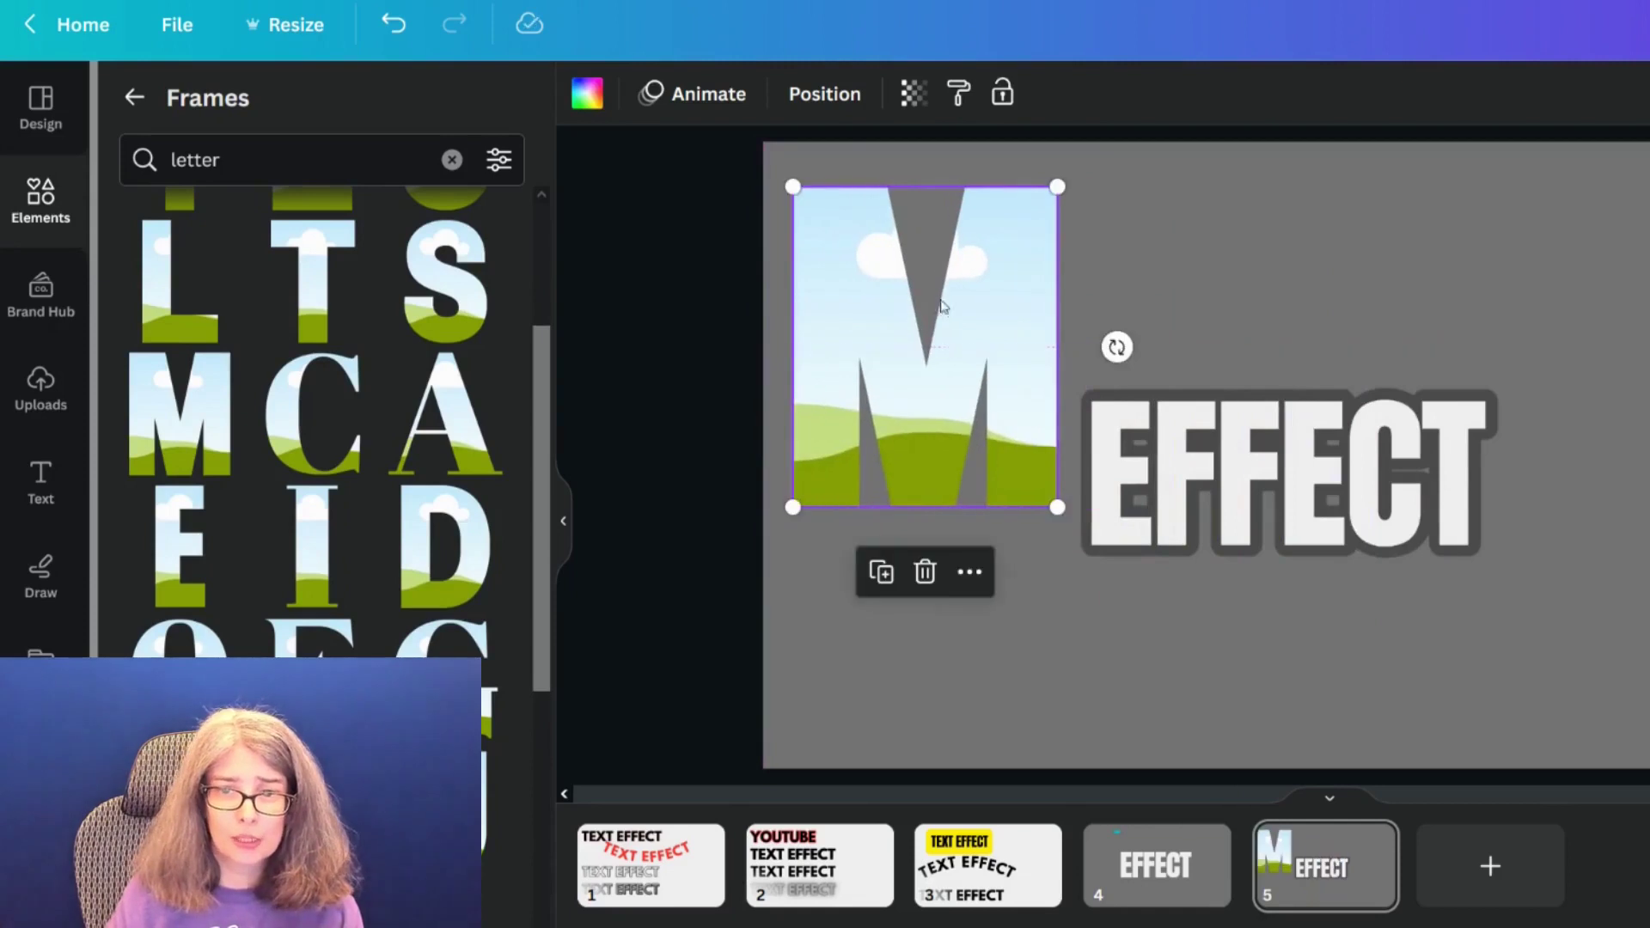
- Try several default gradient fills on the M frame, including blue-to-purple, coral-to-purple and black-to-blue, ending with black-to-grey
{"action": "left_click", "coordinate": [590, 98]}
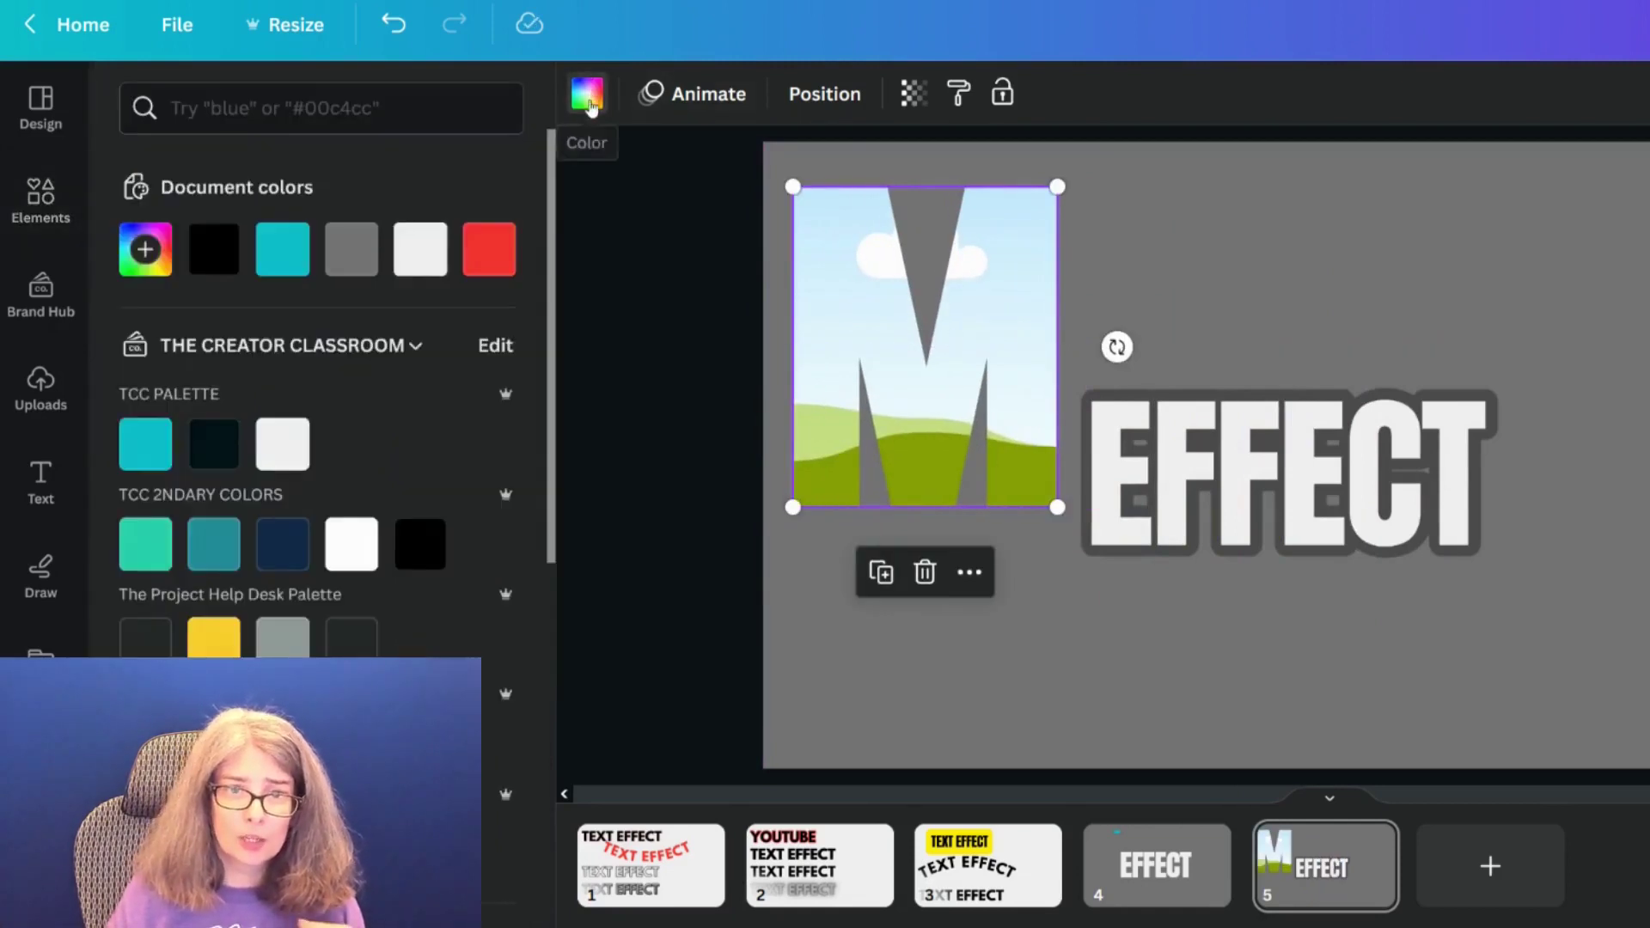
{"action": "scroll", "coordinate": [330, 528], "scroll_direction": "down", "scroll_amount": 8}
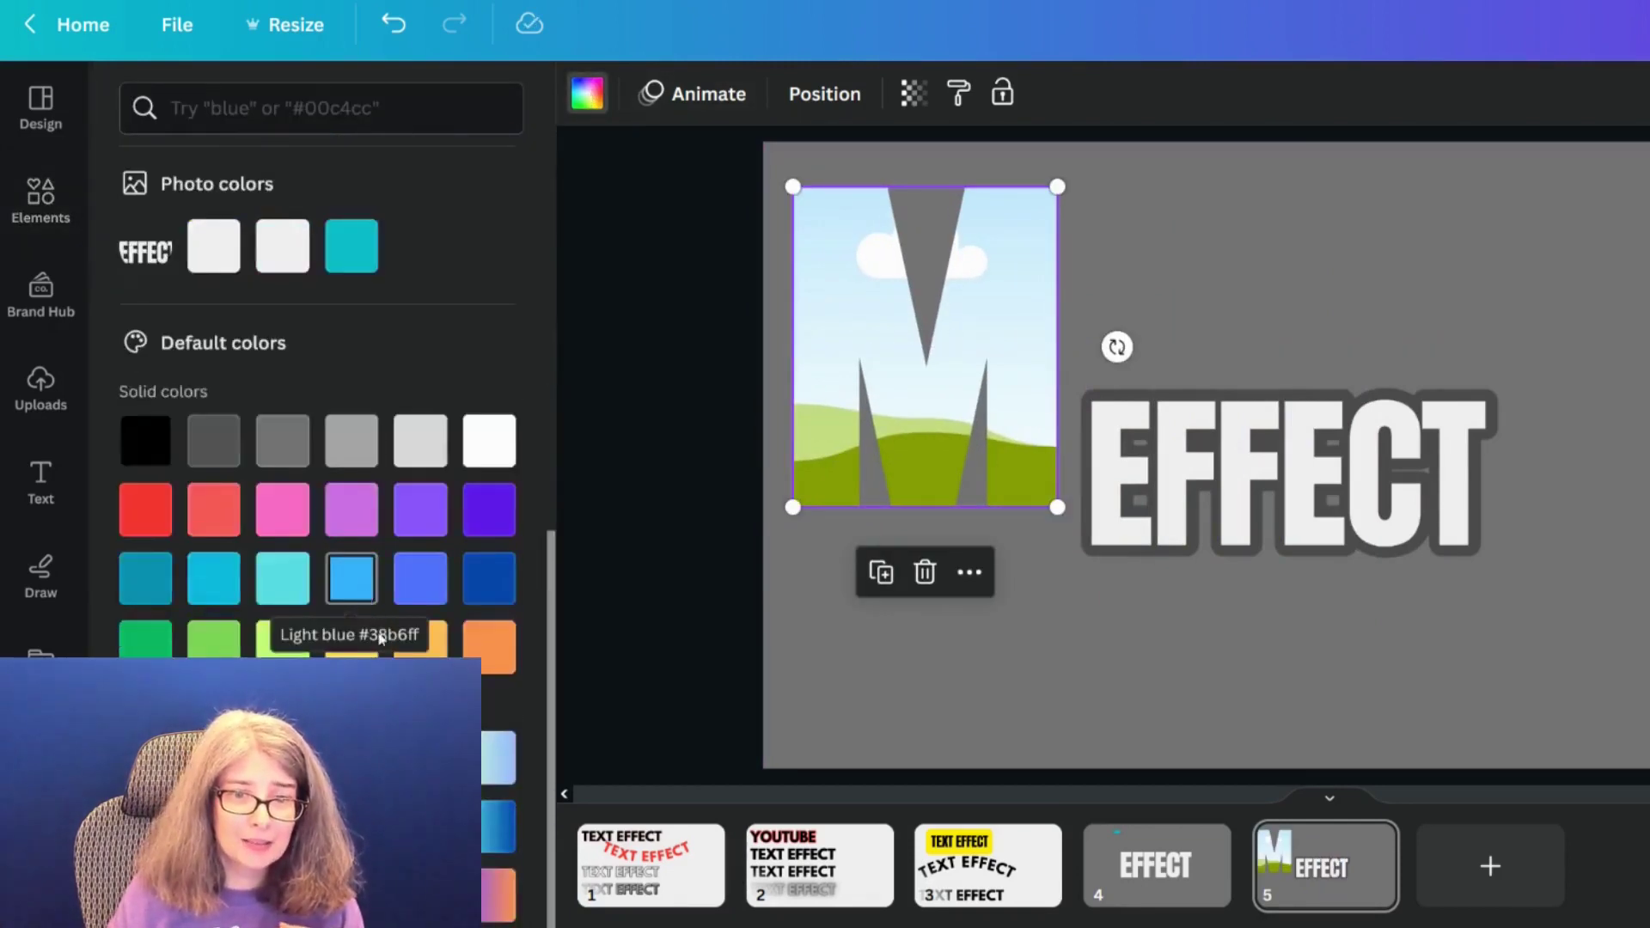
{"action": "scroll", "coordinate": [381, 638], "scroll_direction": "down", "scroll_amount": 1}
{"action": "left_click", "coordinate": [420, 787]}
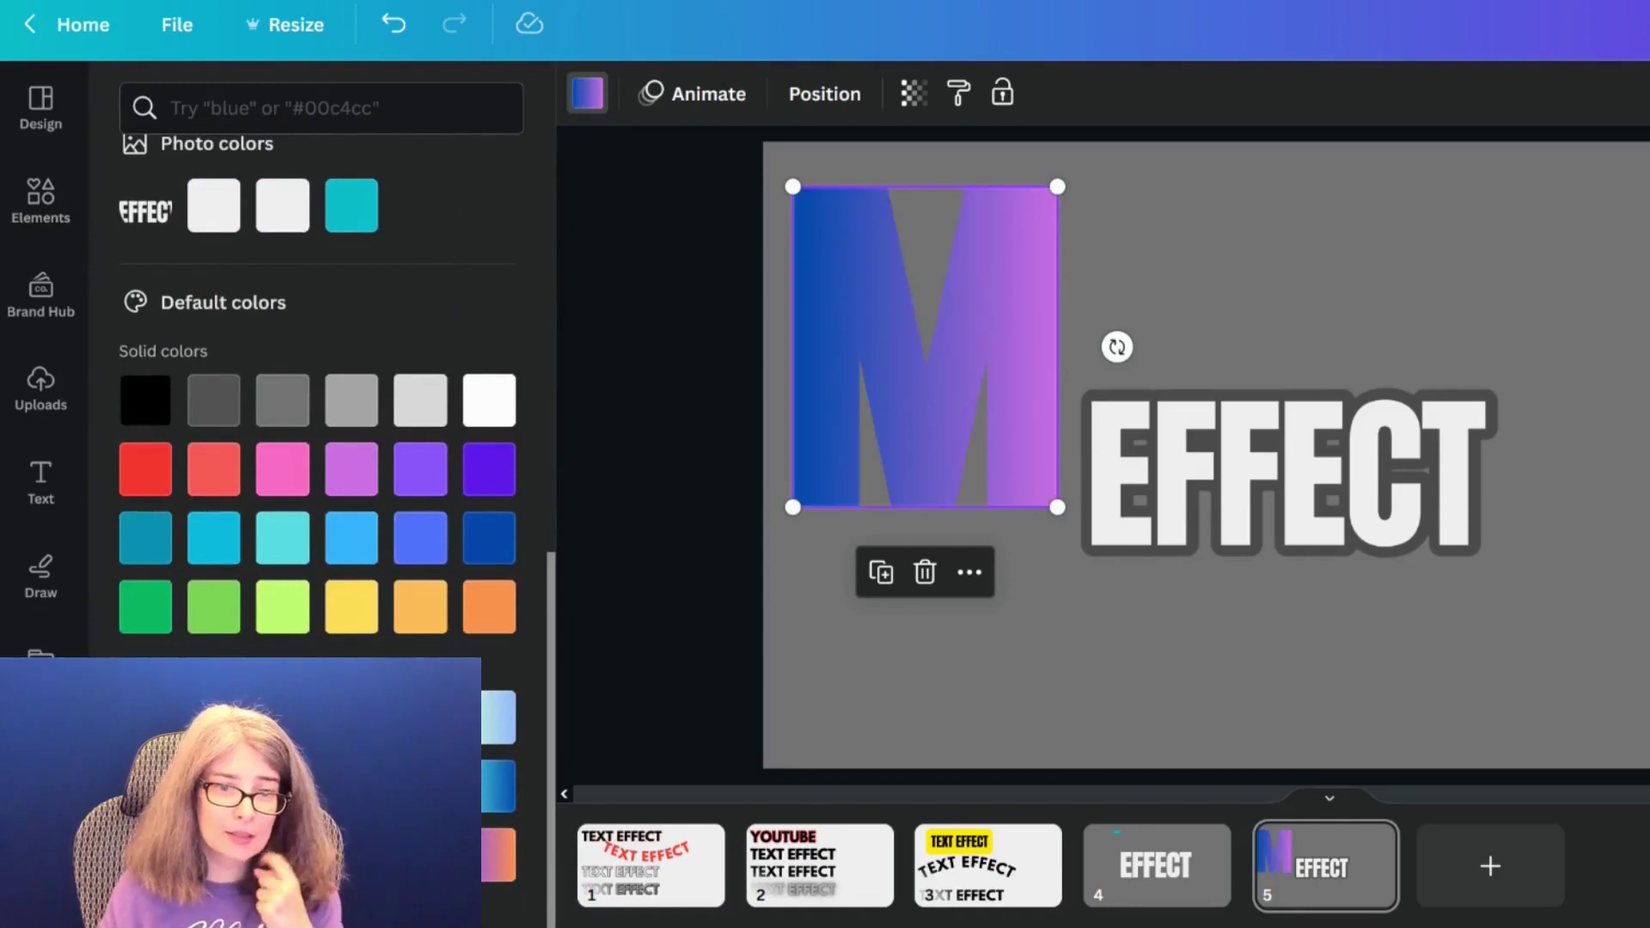
{"action": "left_click", "coordinate": [351, 787]}
{"action": "left_click", "coordinate": [283, 786]}
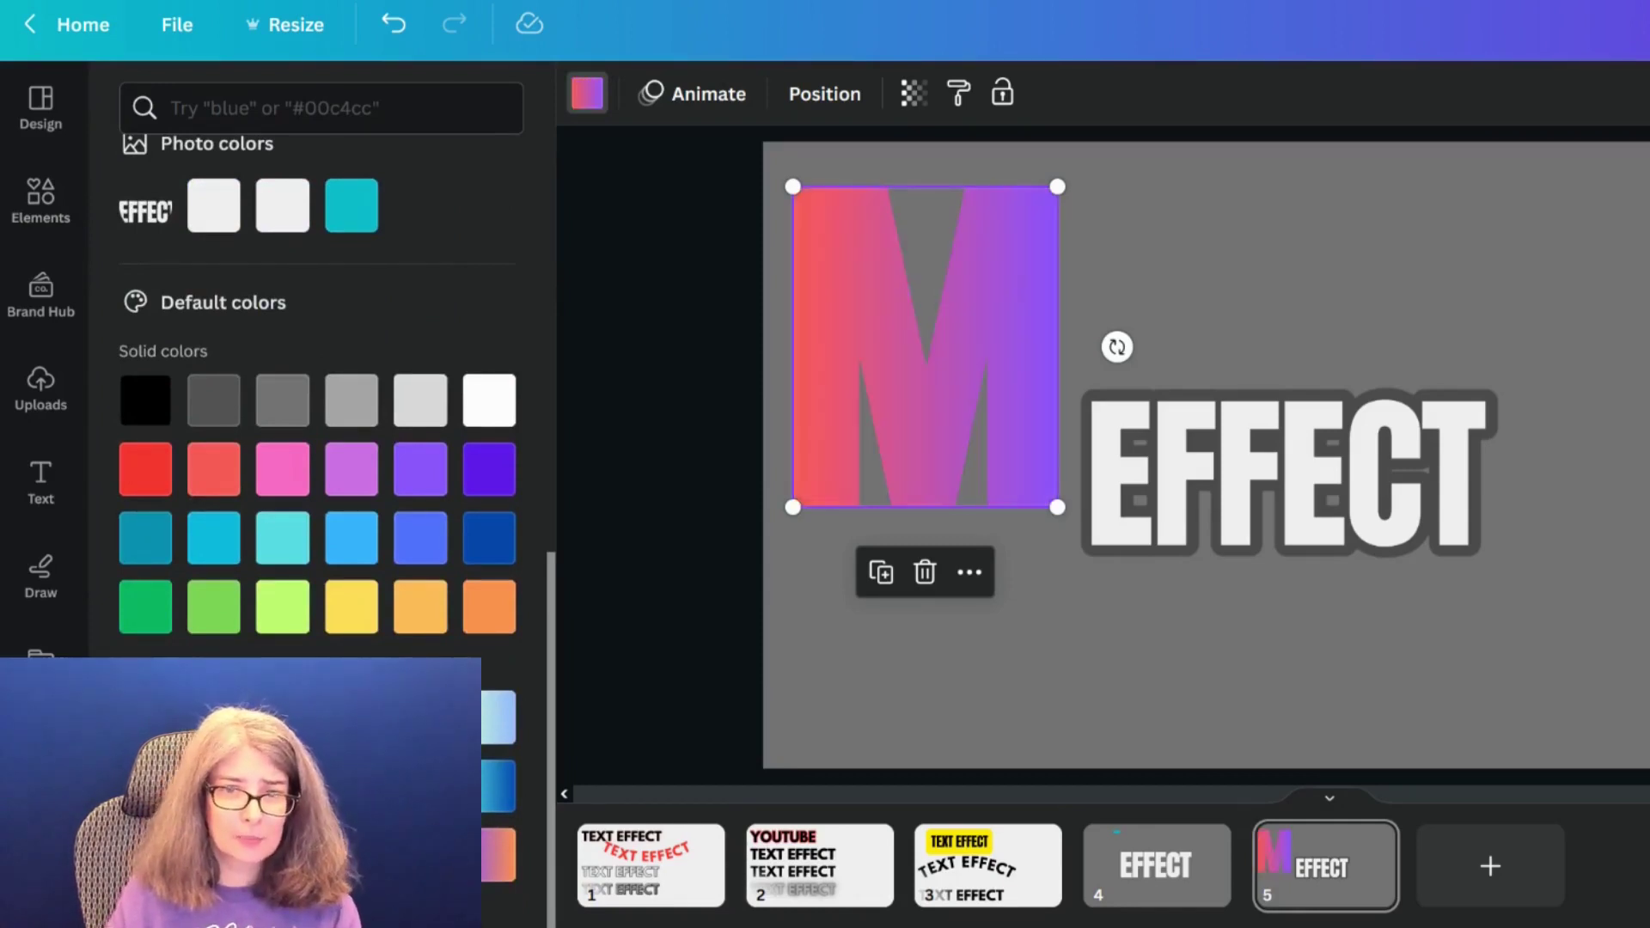
{"action": "left_click", "coordinate": [214, 787]}
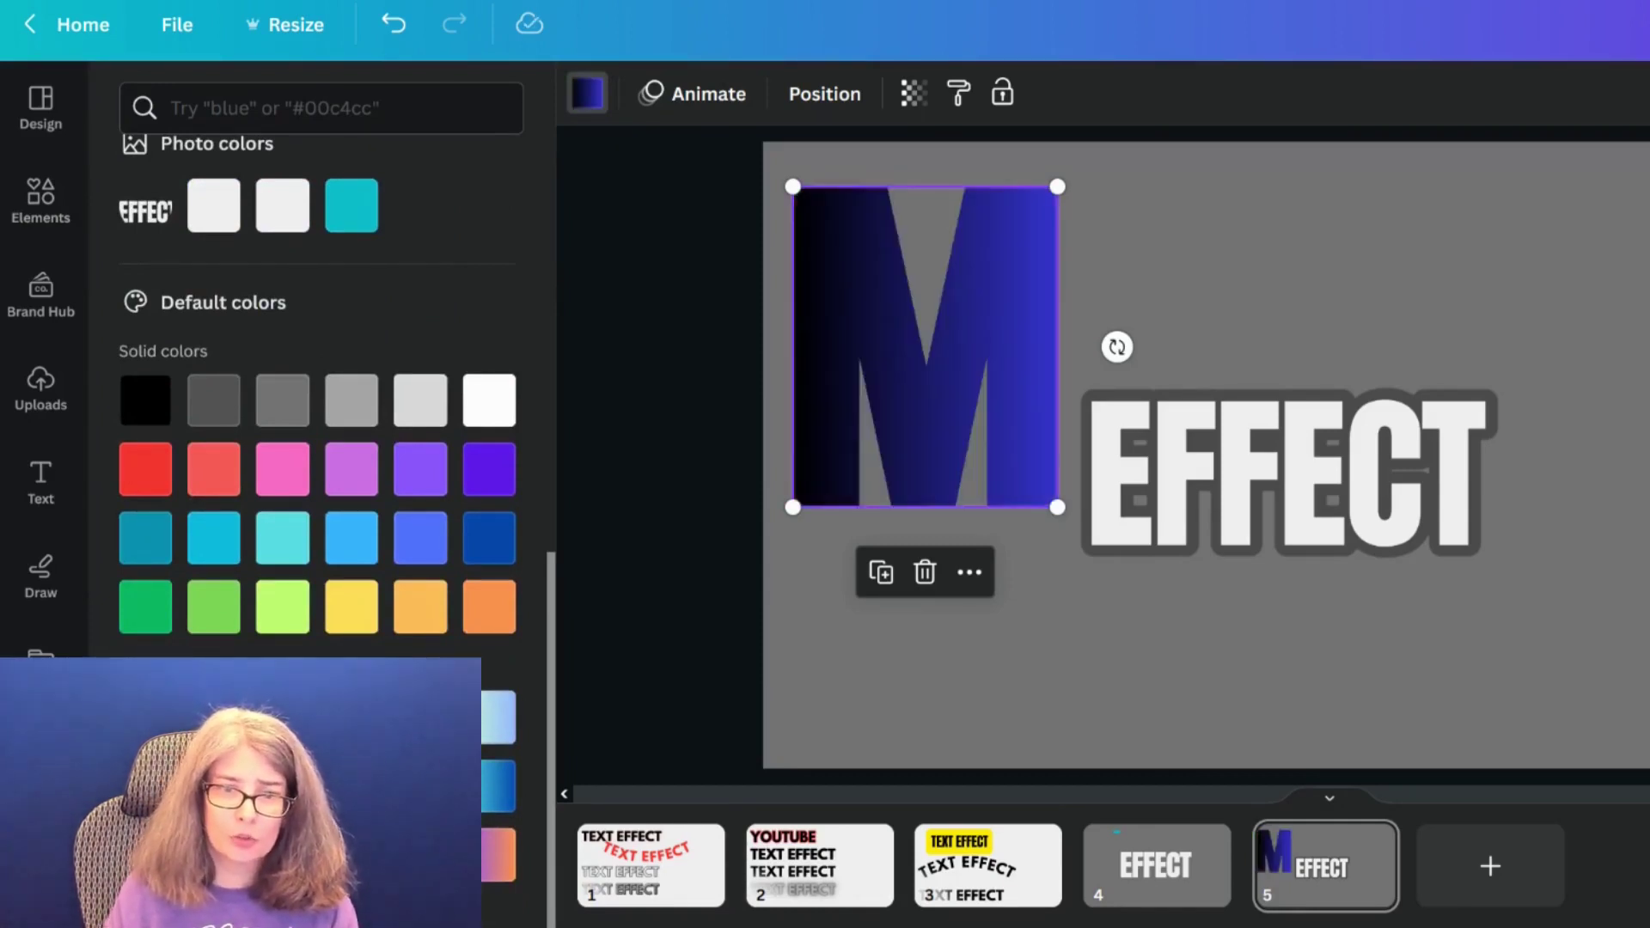
{"action": "left_click", "coordinate": [145, 787]}
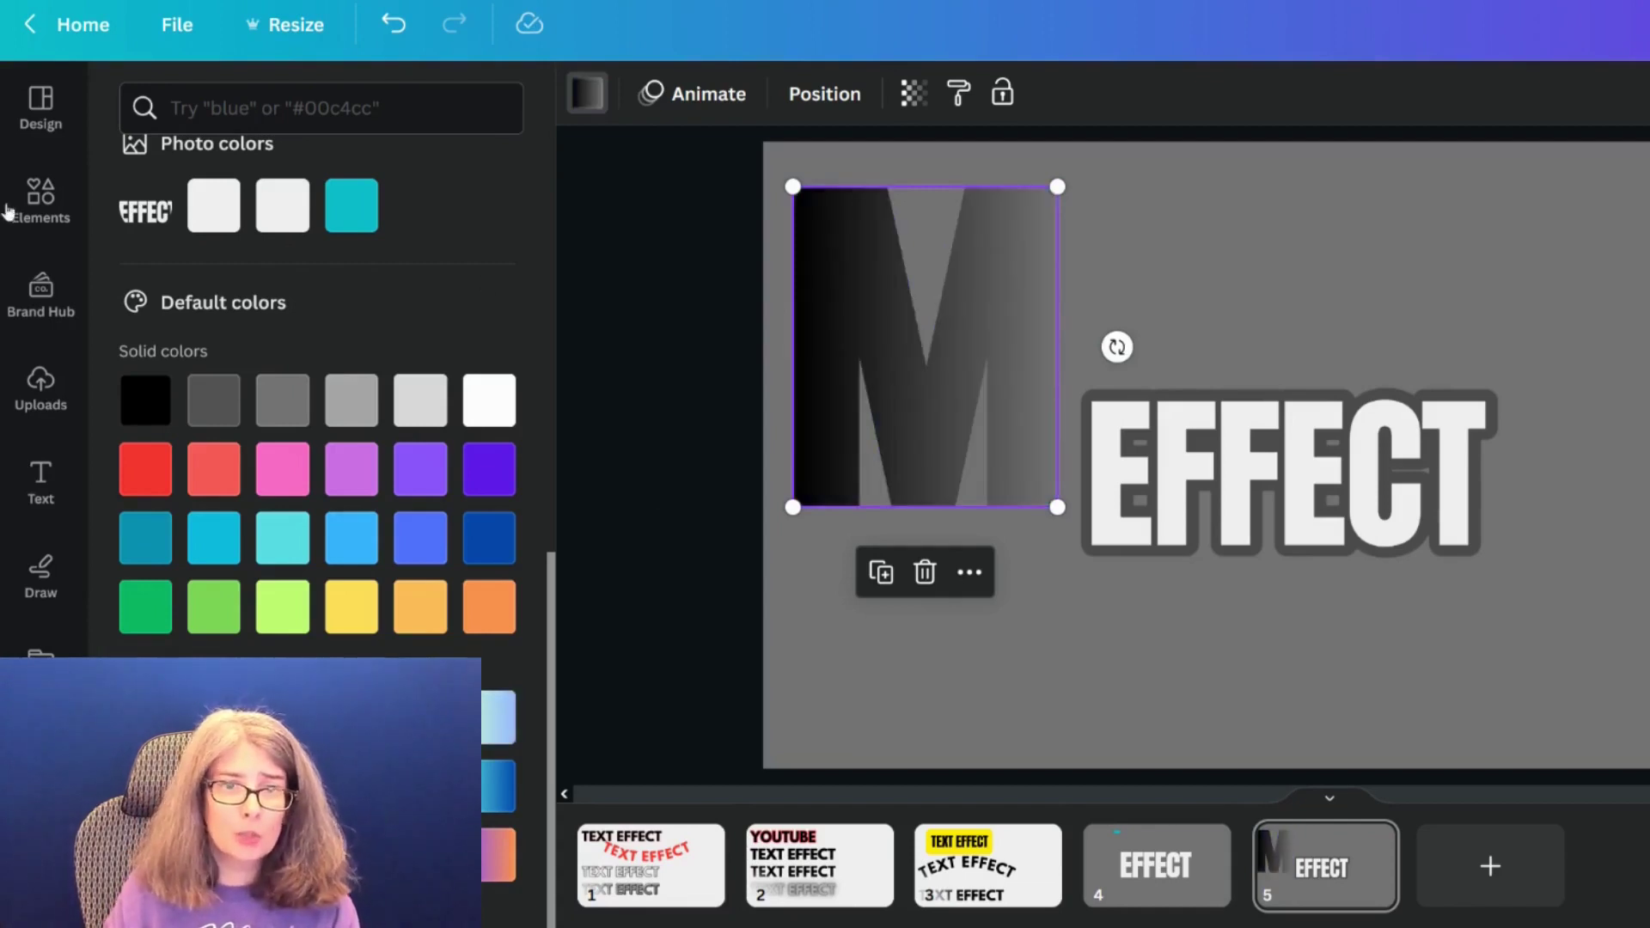
- Fill the M frame with the recently used photo of the woman holding a laptop on a yellow background
{"action": "left_click", "coordinate": [10, 211]}
{"action": "left_click_drag", "start_coordinate": [337, 368], "coordinate": [894, 413]}
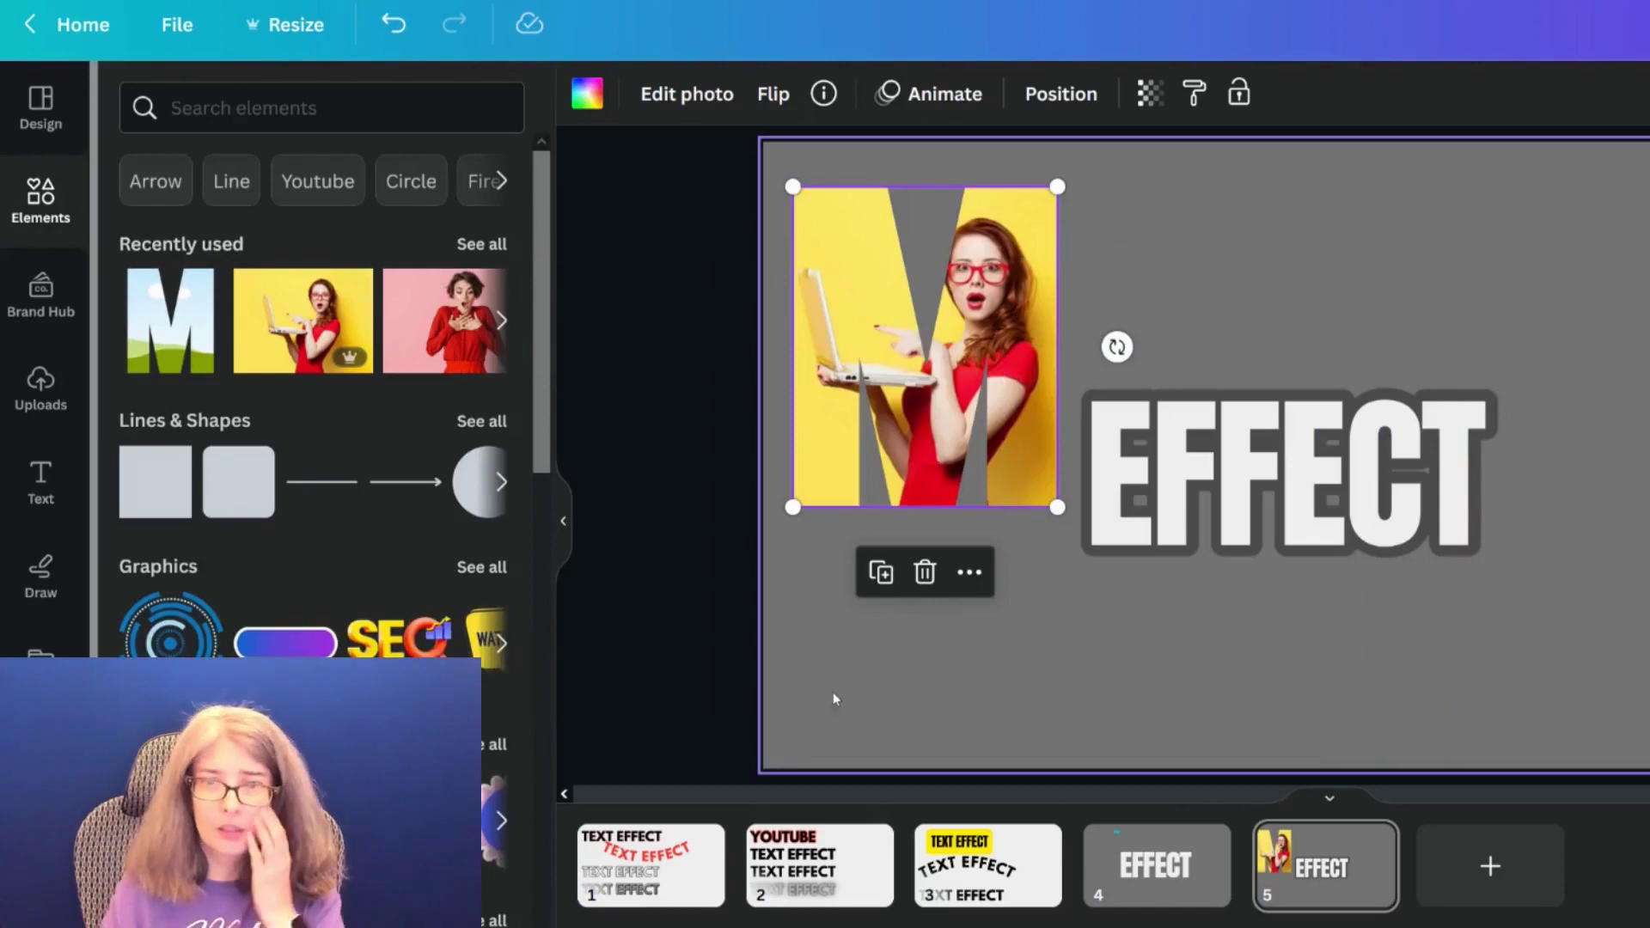
{"action": "left_click", "coordinate": [947, 691]}
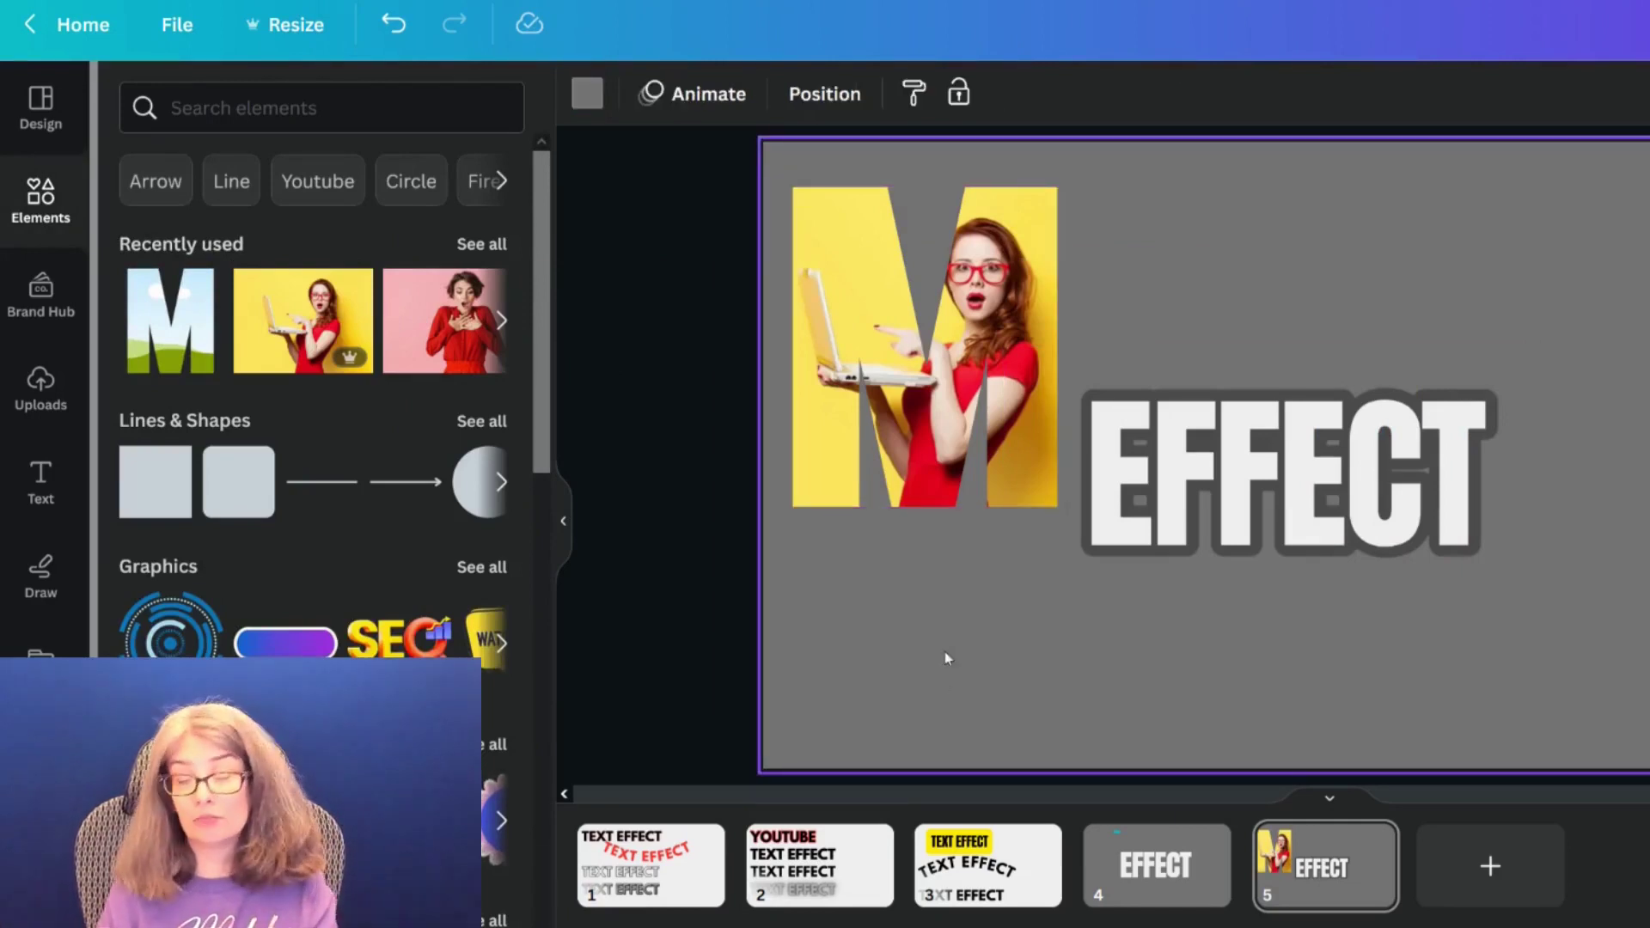
- Delete the photo-filled M frame from page 5
{"action": "left_click", "coordinate": [919, 446]}
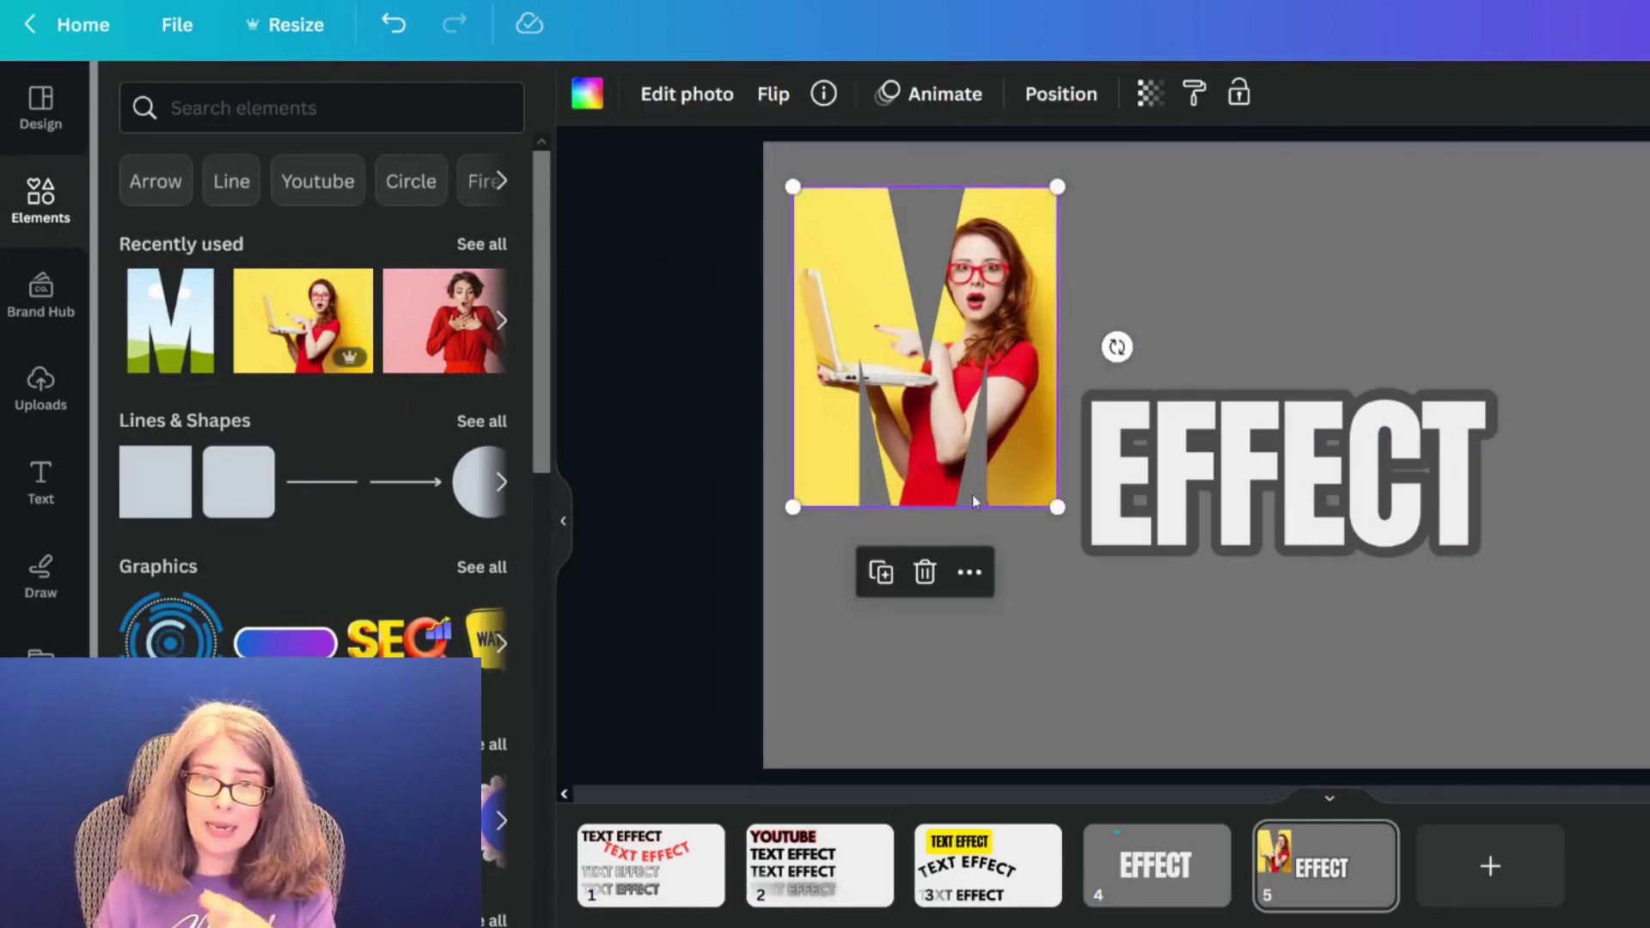
{"action": "left_click", "coordinate": [977, 600]}
{"action": "left_click", "coordinate": [980, 369]}
{"action": "key", "text": "Delete"}
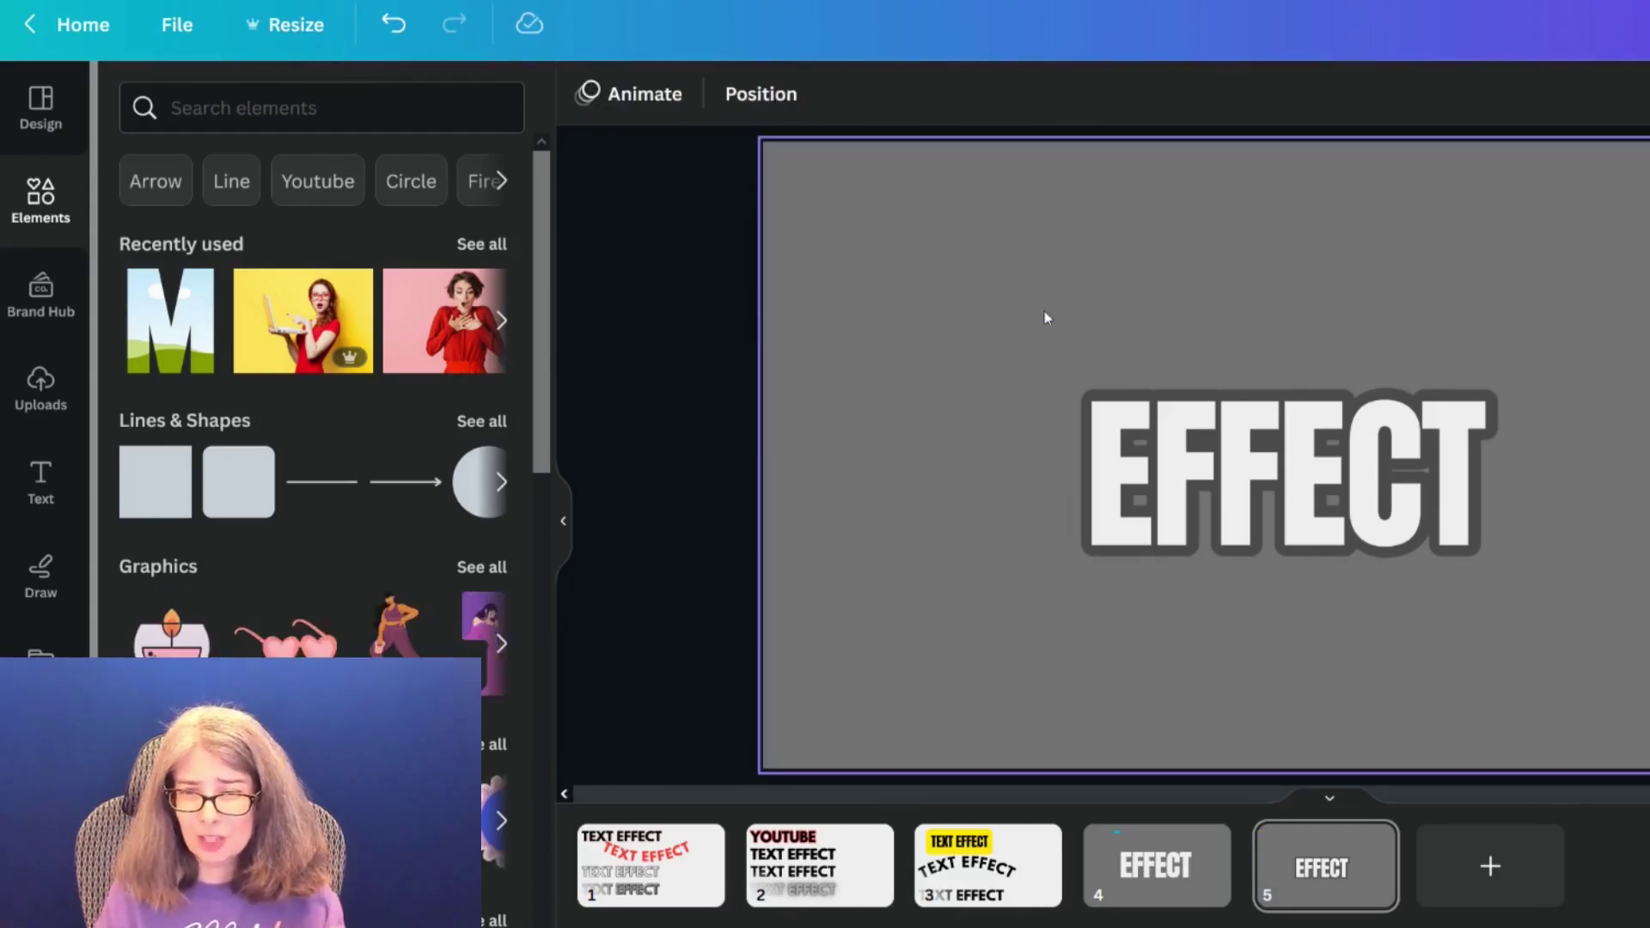
{"action": "left_click", "coordinate": [1040, 299]}
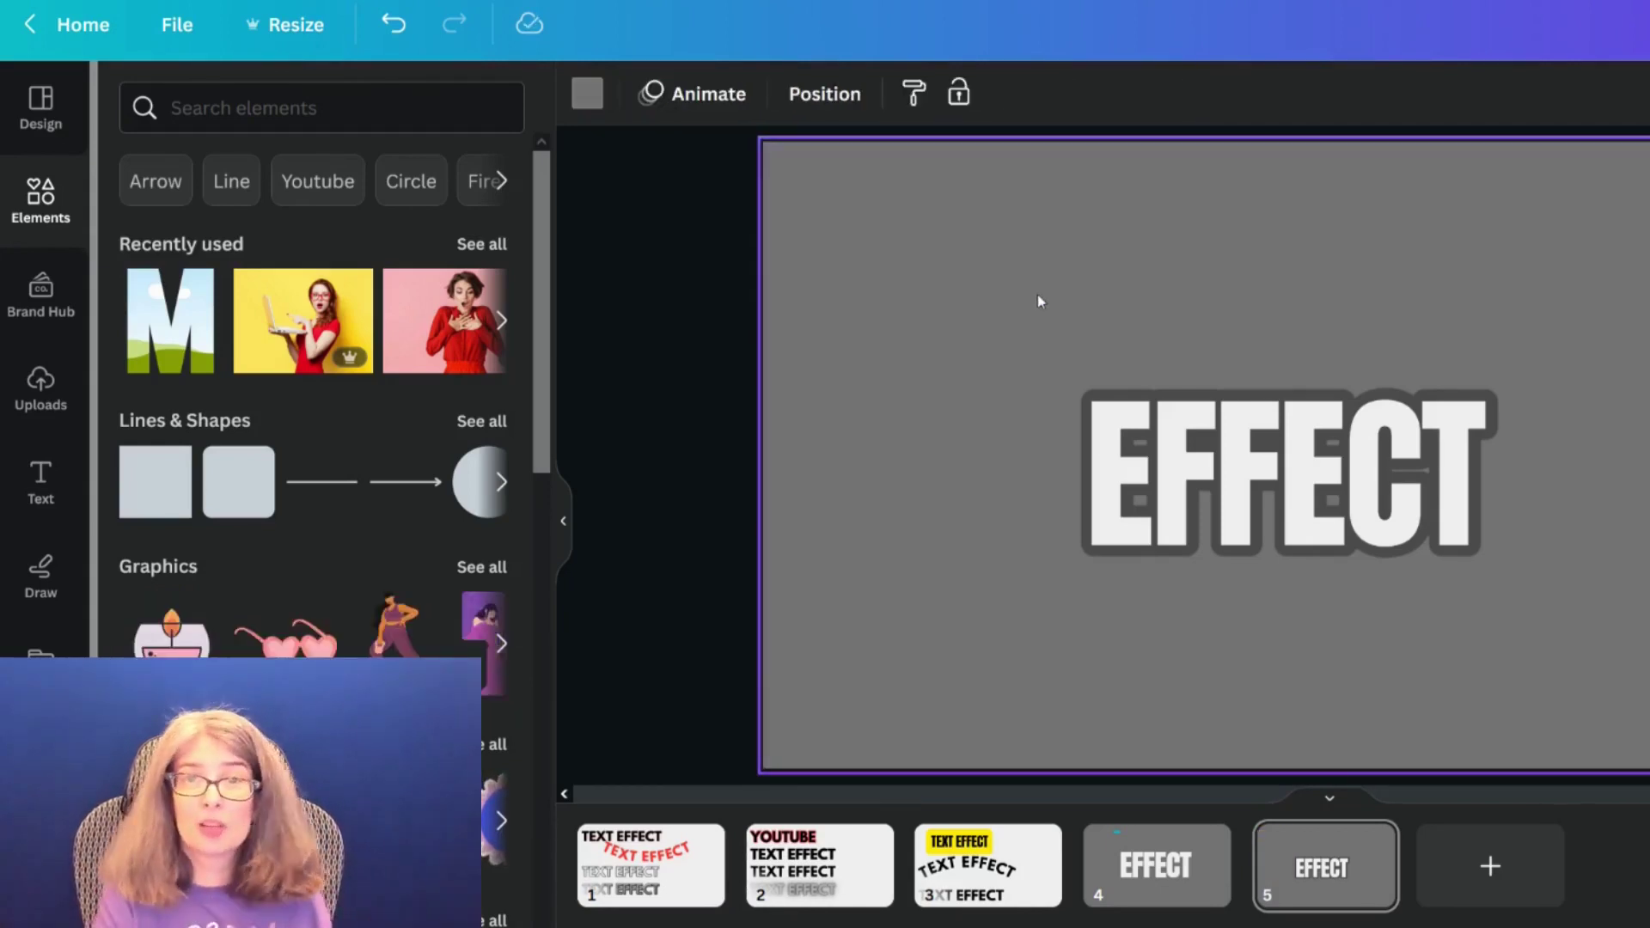